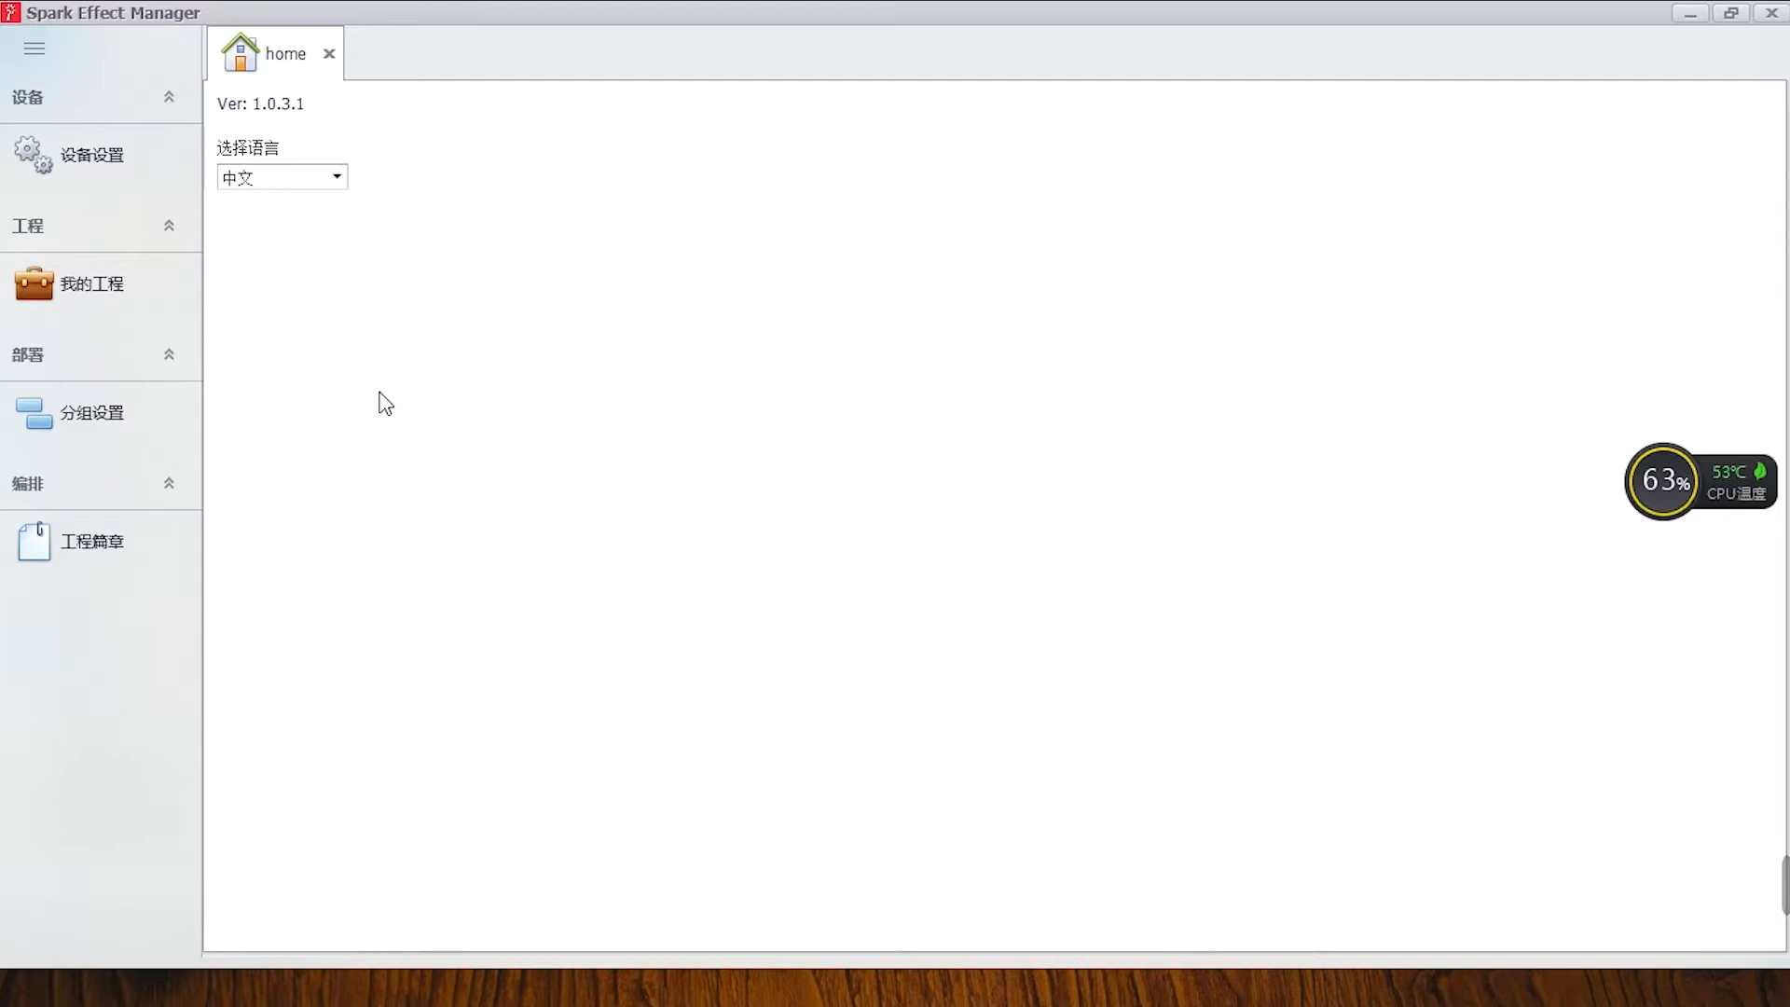
Switch the interface language to ENGLISH.
{"action": "left_click", "coordinate": [336, 179]}
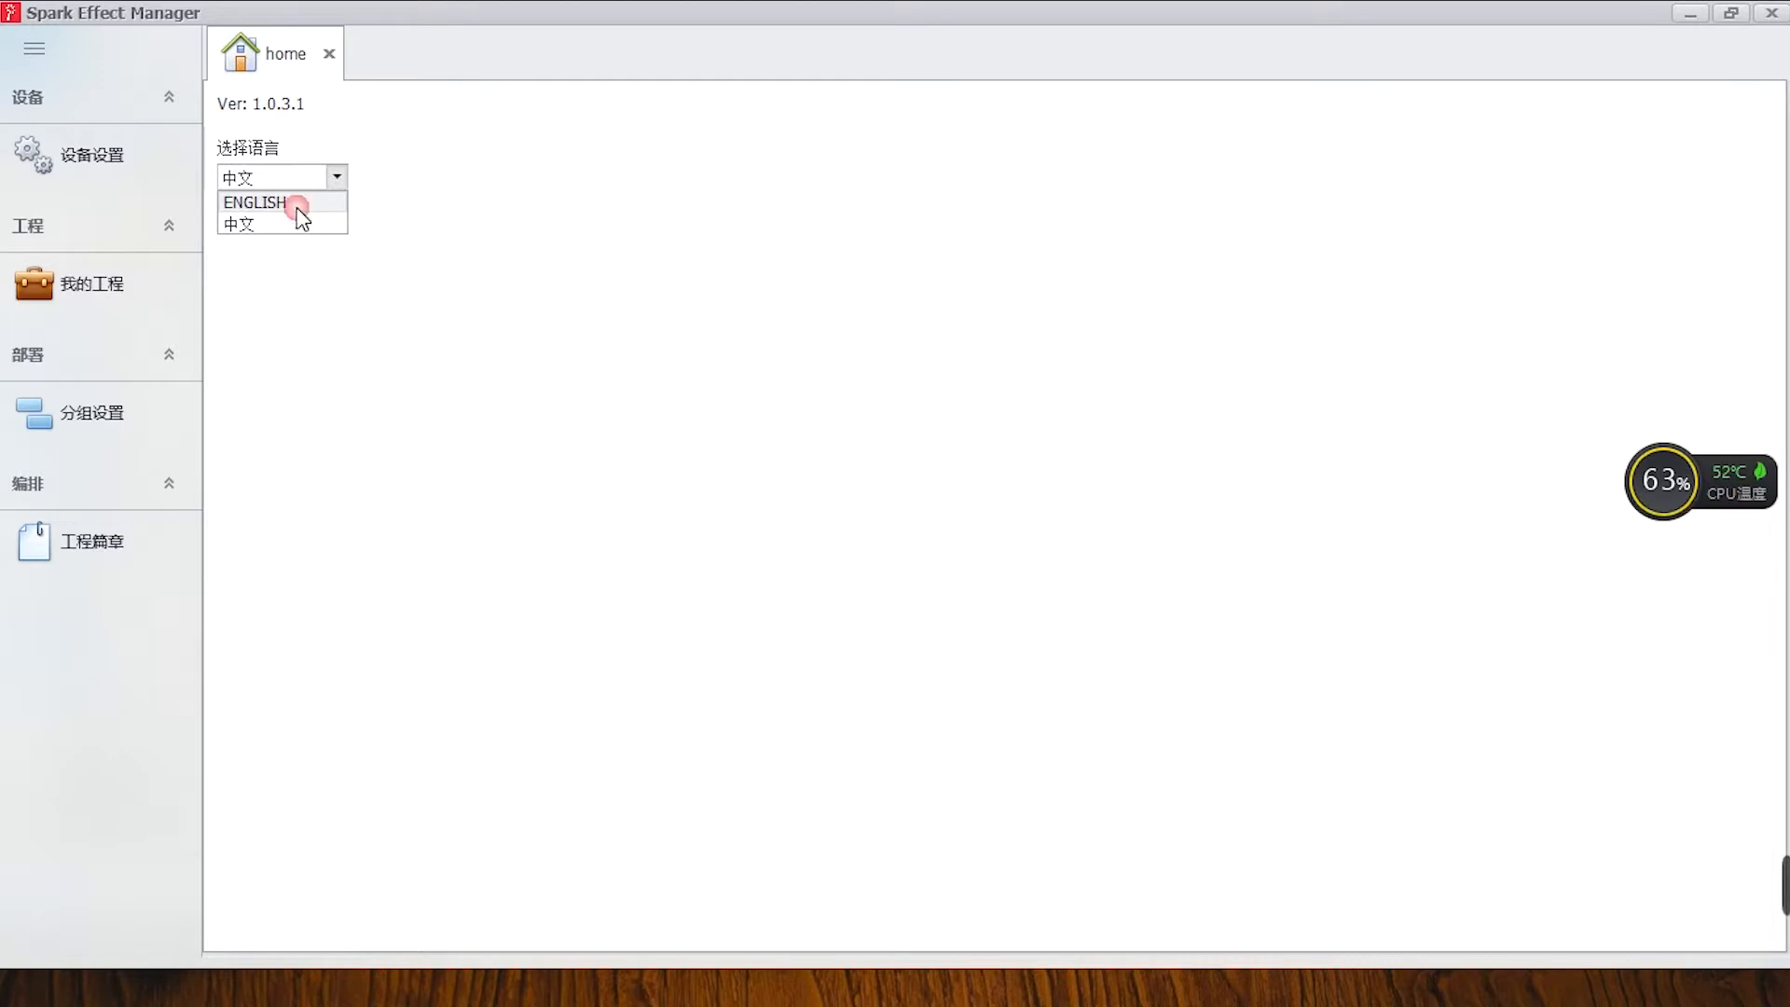
{"action": "left_click", "coordinate": [296, 205]}
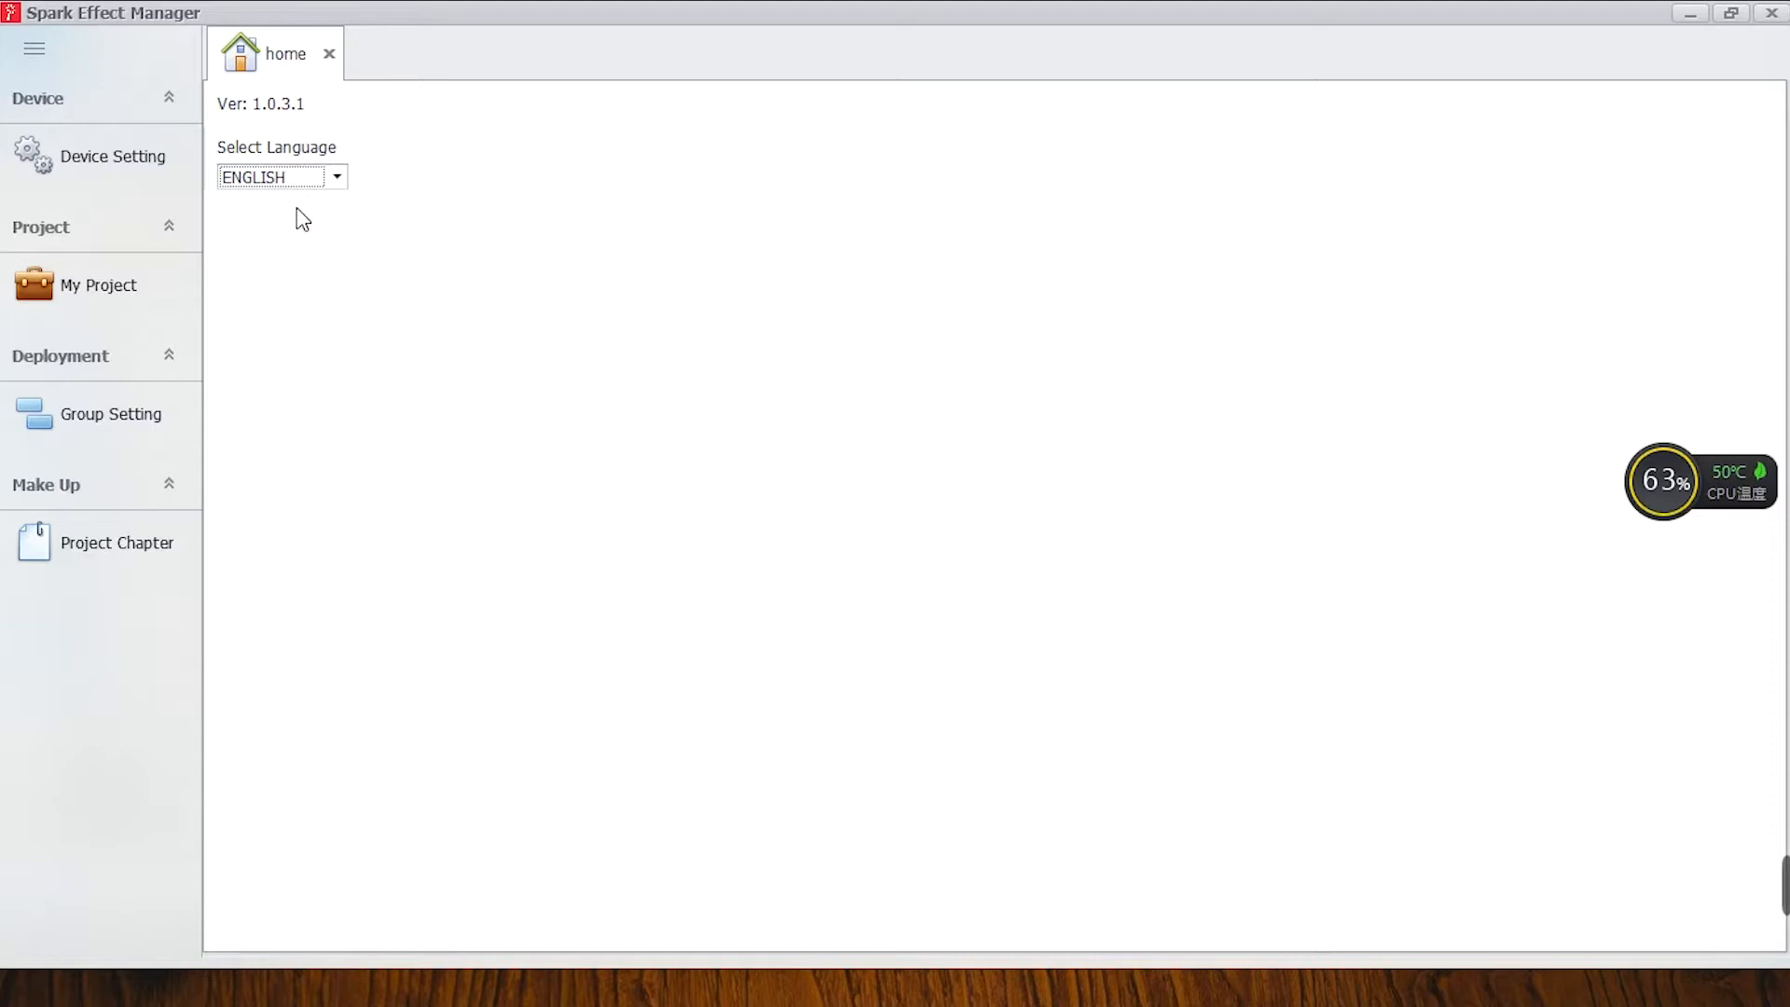
{"action": "left_click", "coordinate": [336, 177]}
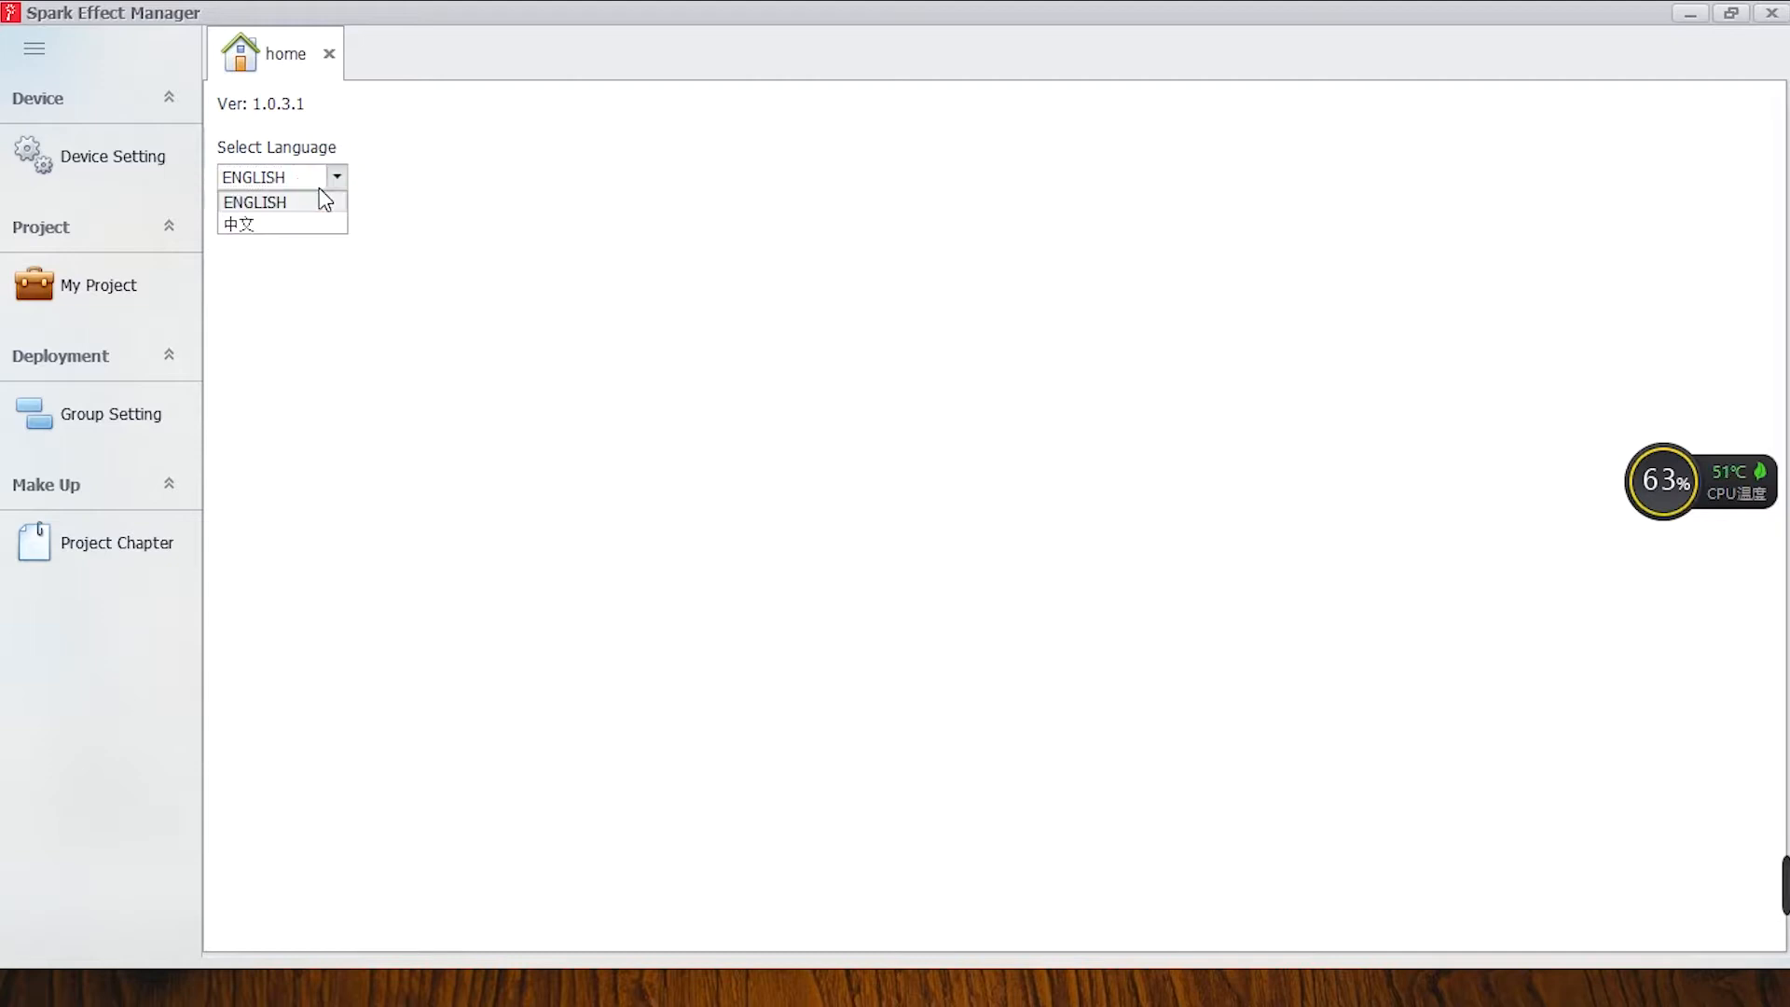
{"action": "left_click", "coordinate": [310, 199]}
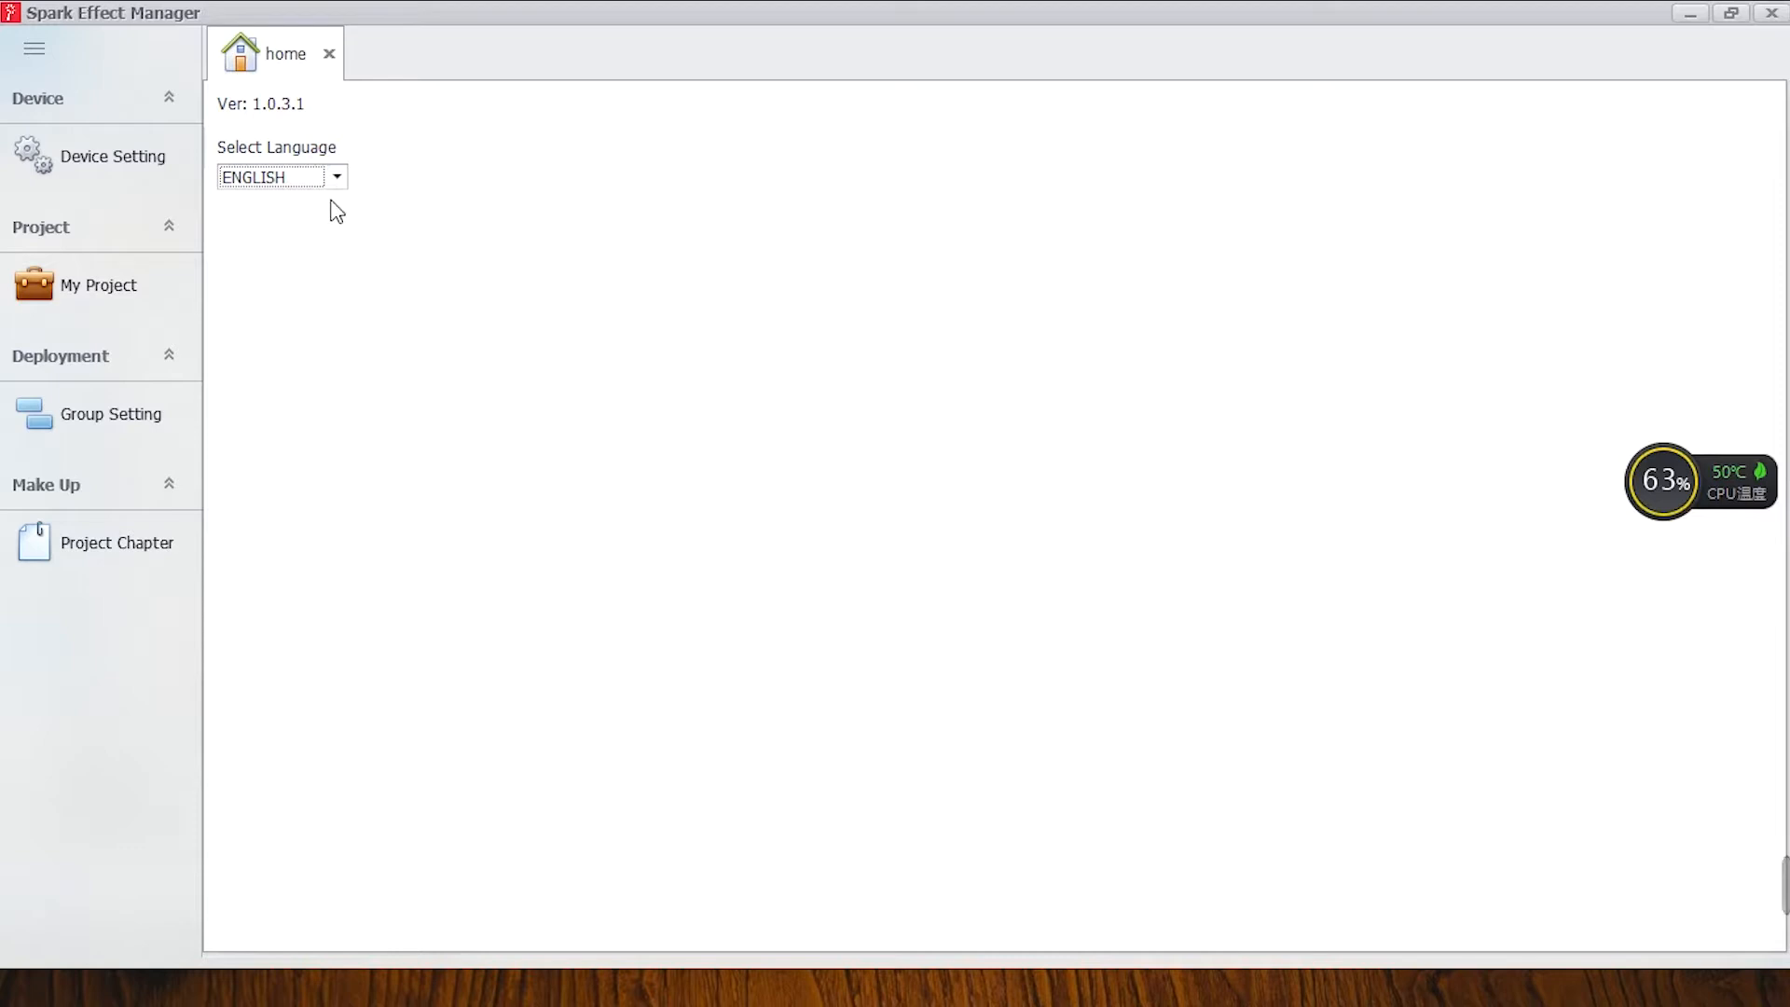
Go through the launch times of the Rain, Tide, Titan and Tornado devices in the device settings and save them.
{"action": "left_click", "coordinate": [137, 165]}
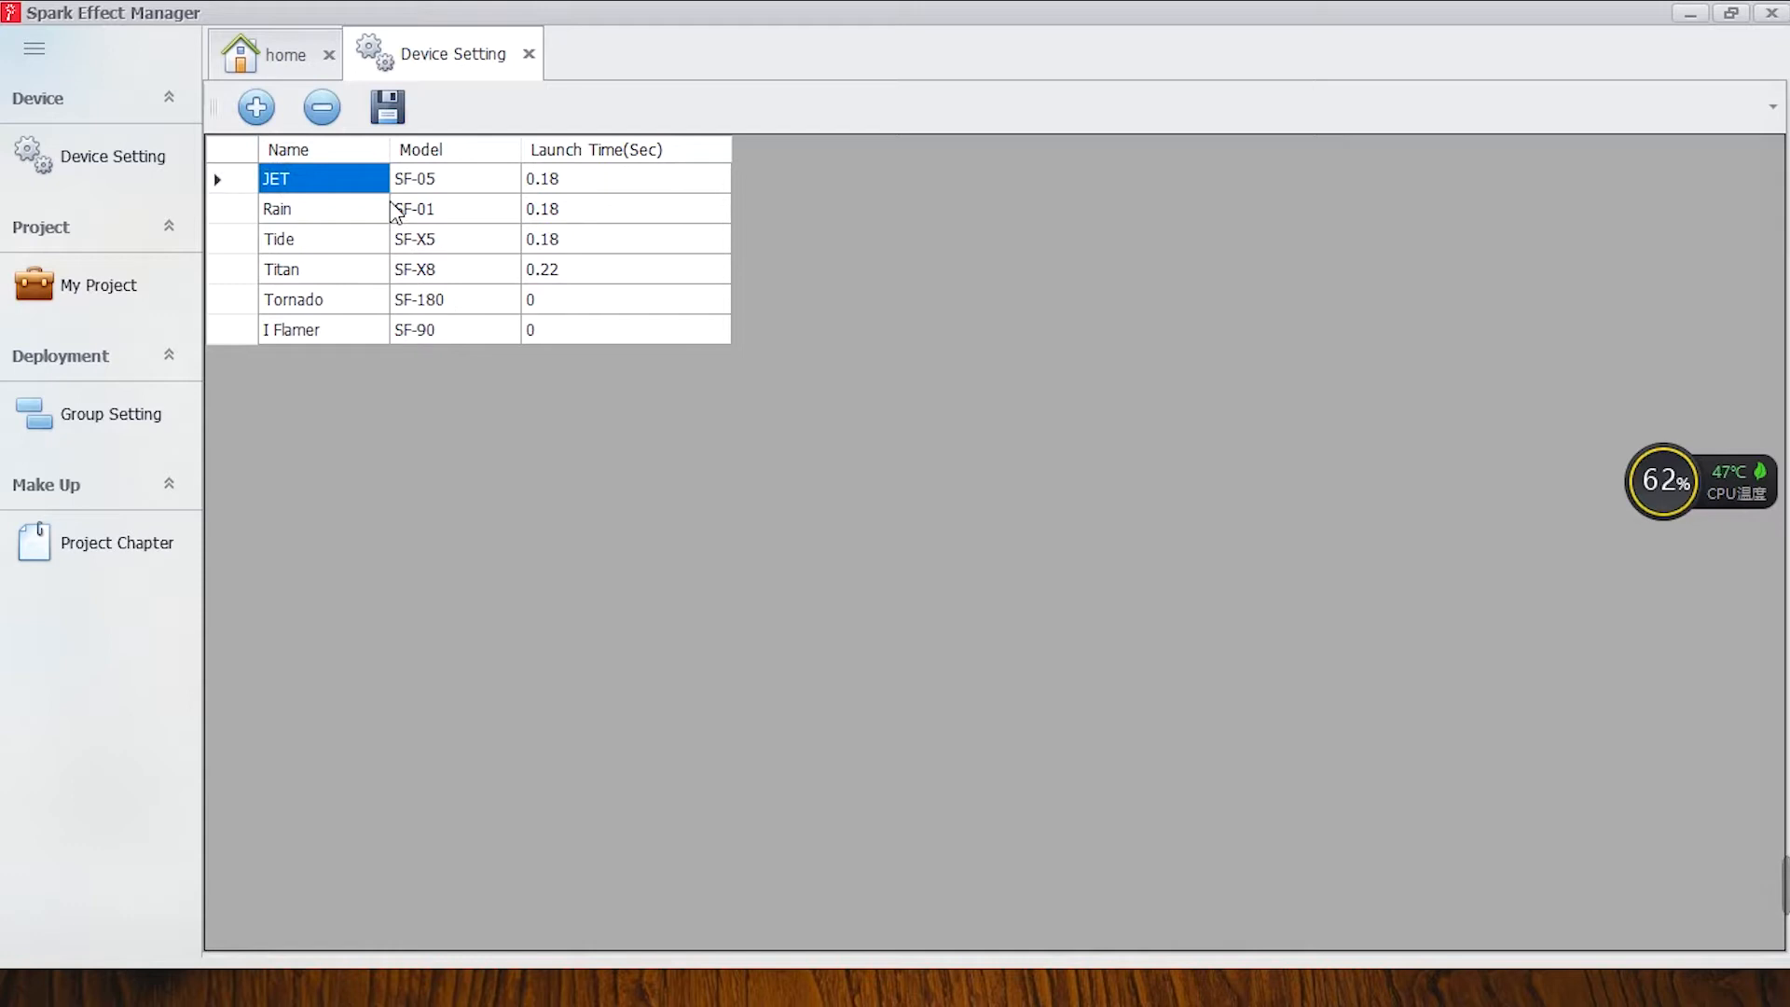
{"action": "left_click", "coordinate": [567, 213]}
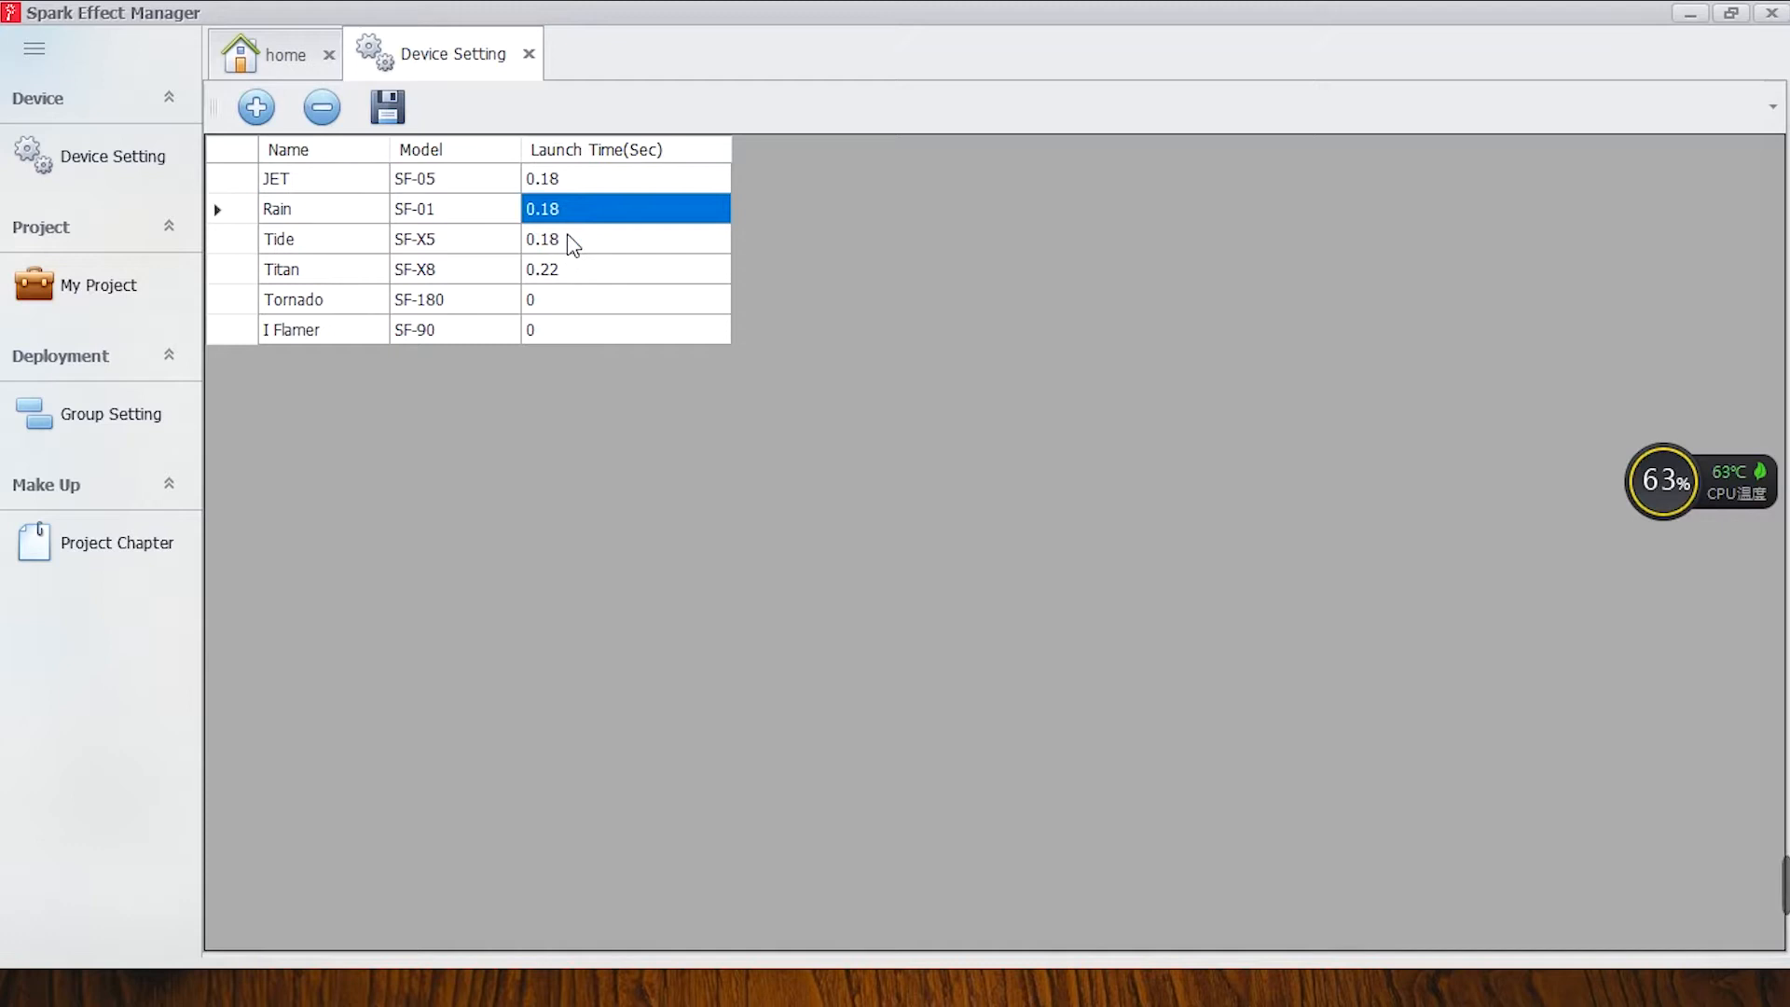
{"action": "left_click", "coordinate": [571, 244]}
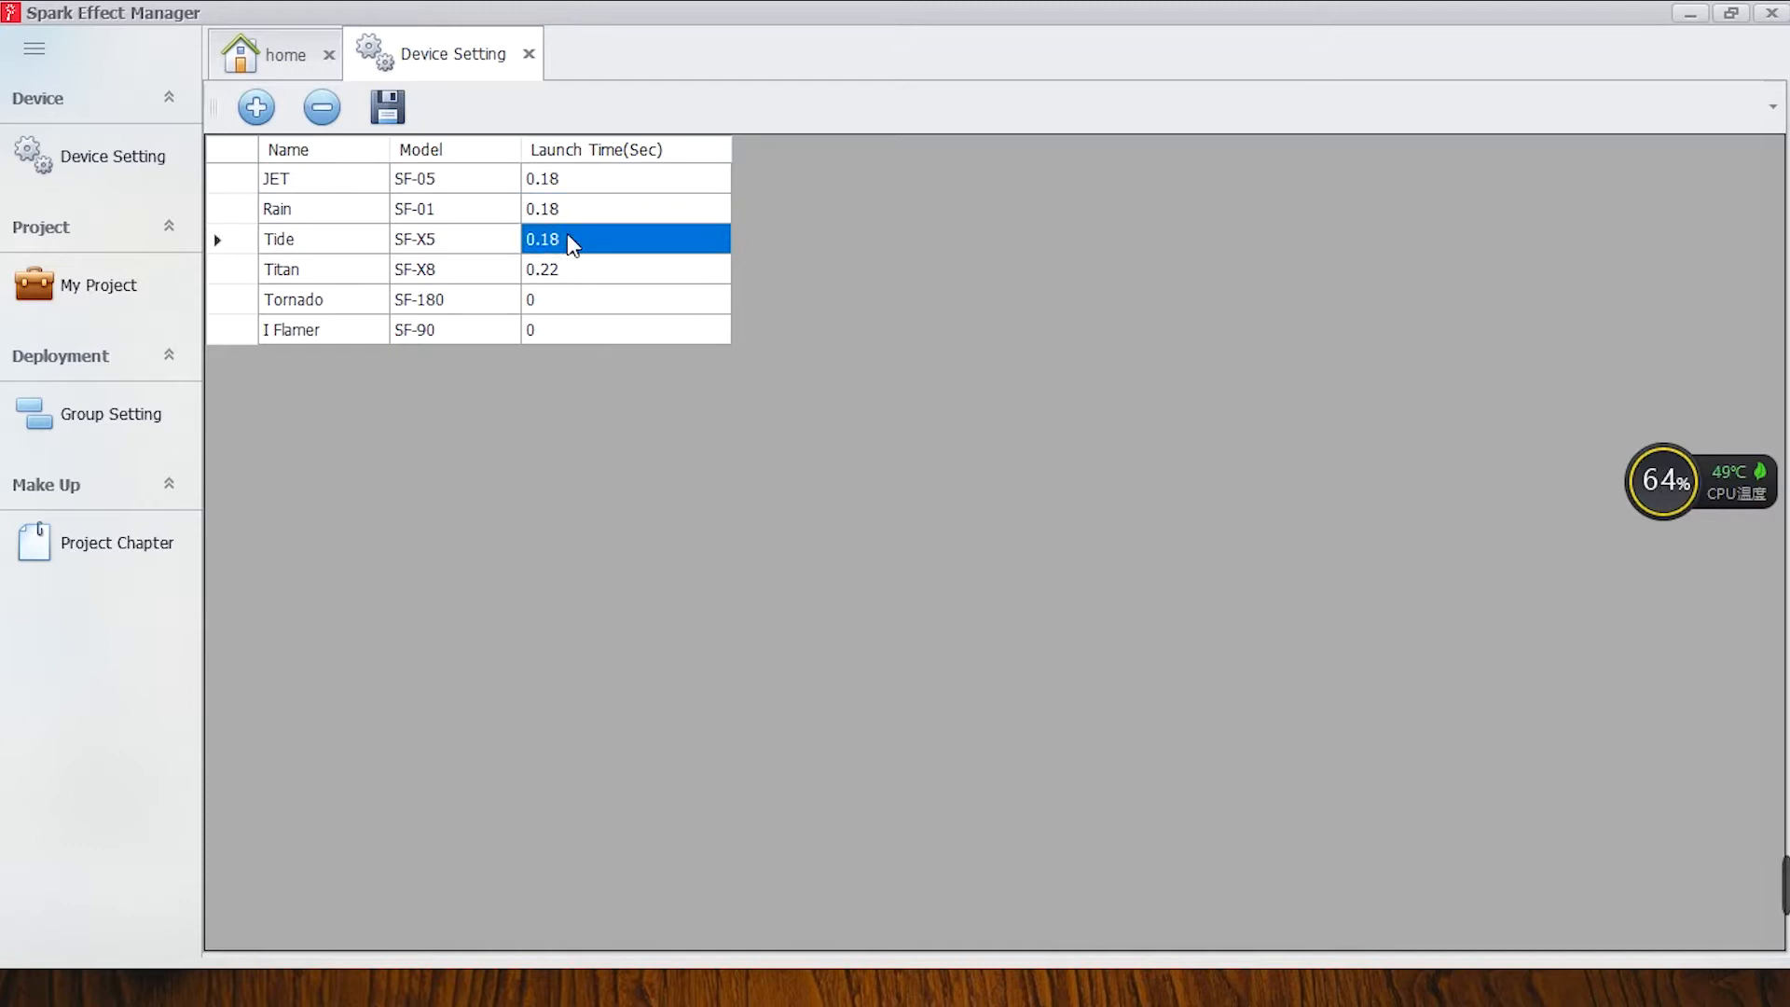
{"action": "left_click", "coordinate": [566, 282]}
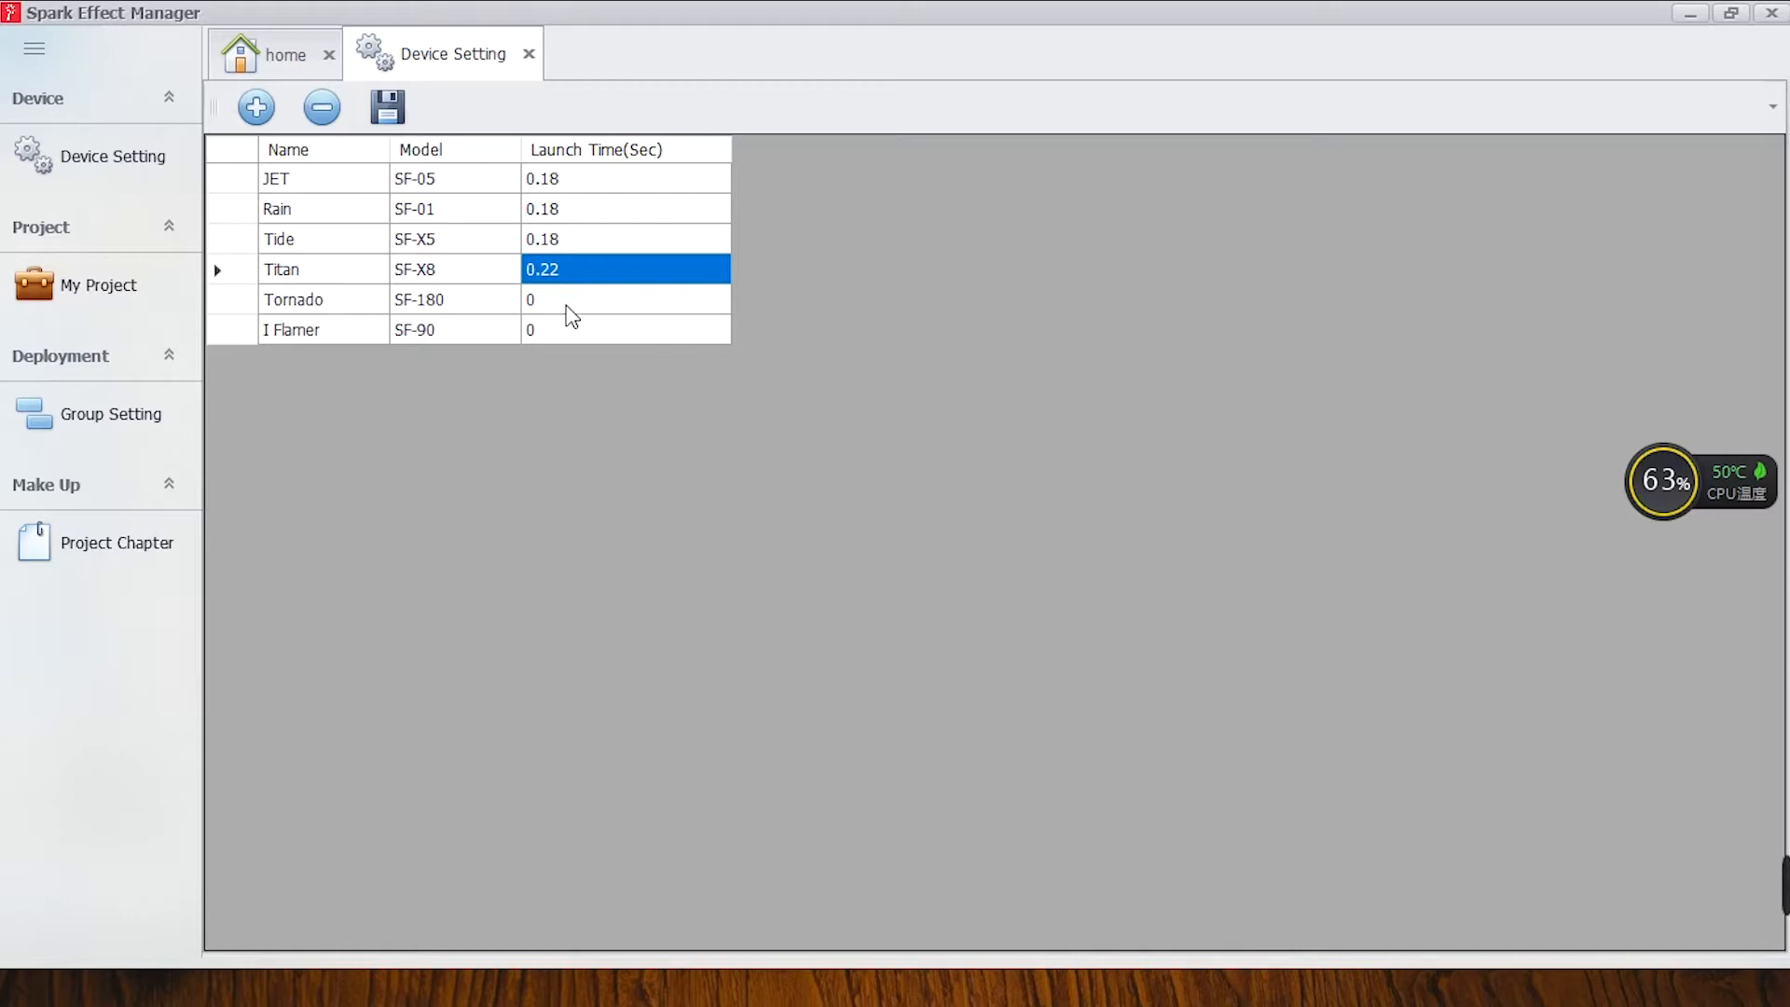
{"action": "left_click", "coordinate": [566, 307]}
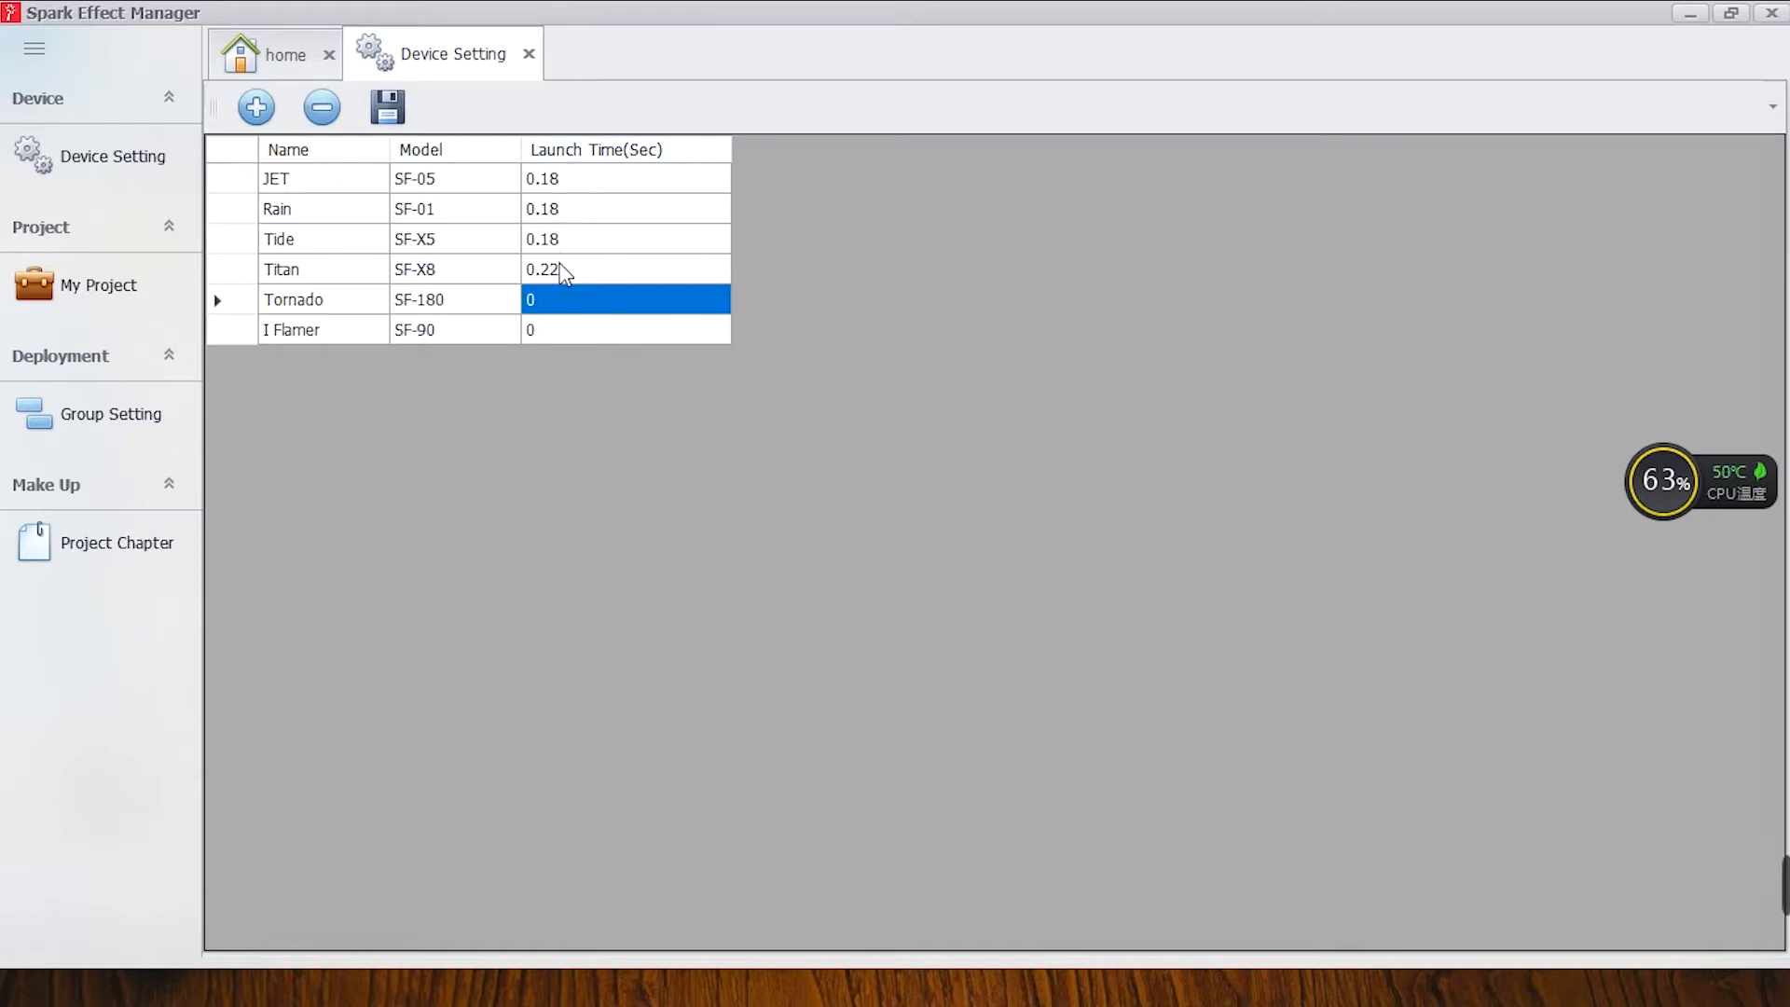
{"action": "left_click", "coordinate": [563, 271]}
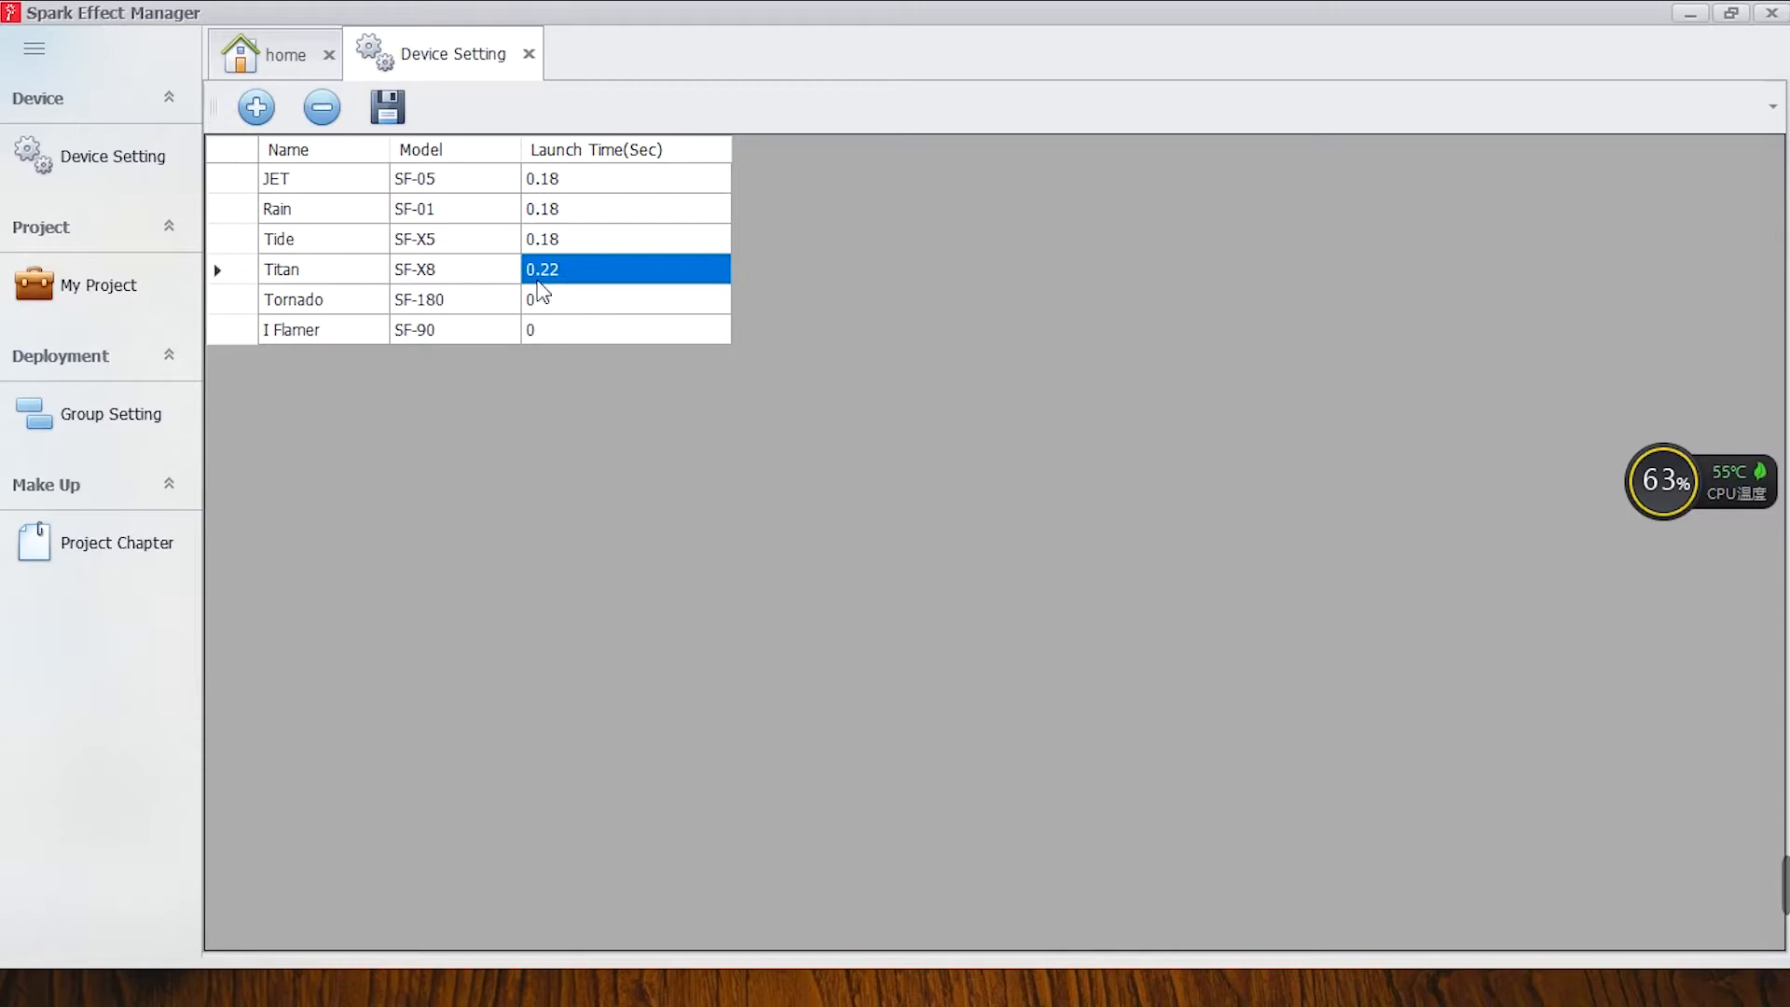
{"action": "left_click", "coordinate": [400, 108]}
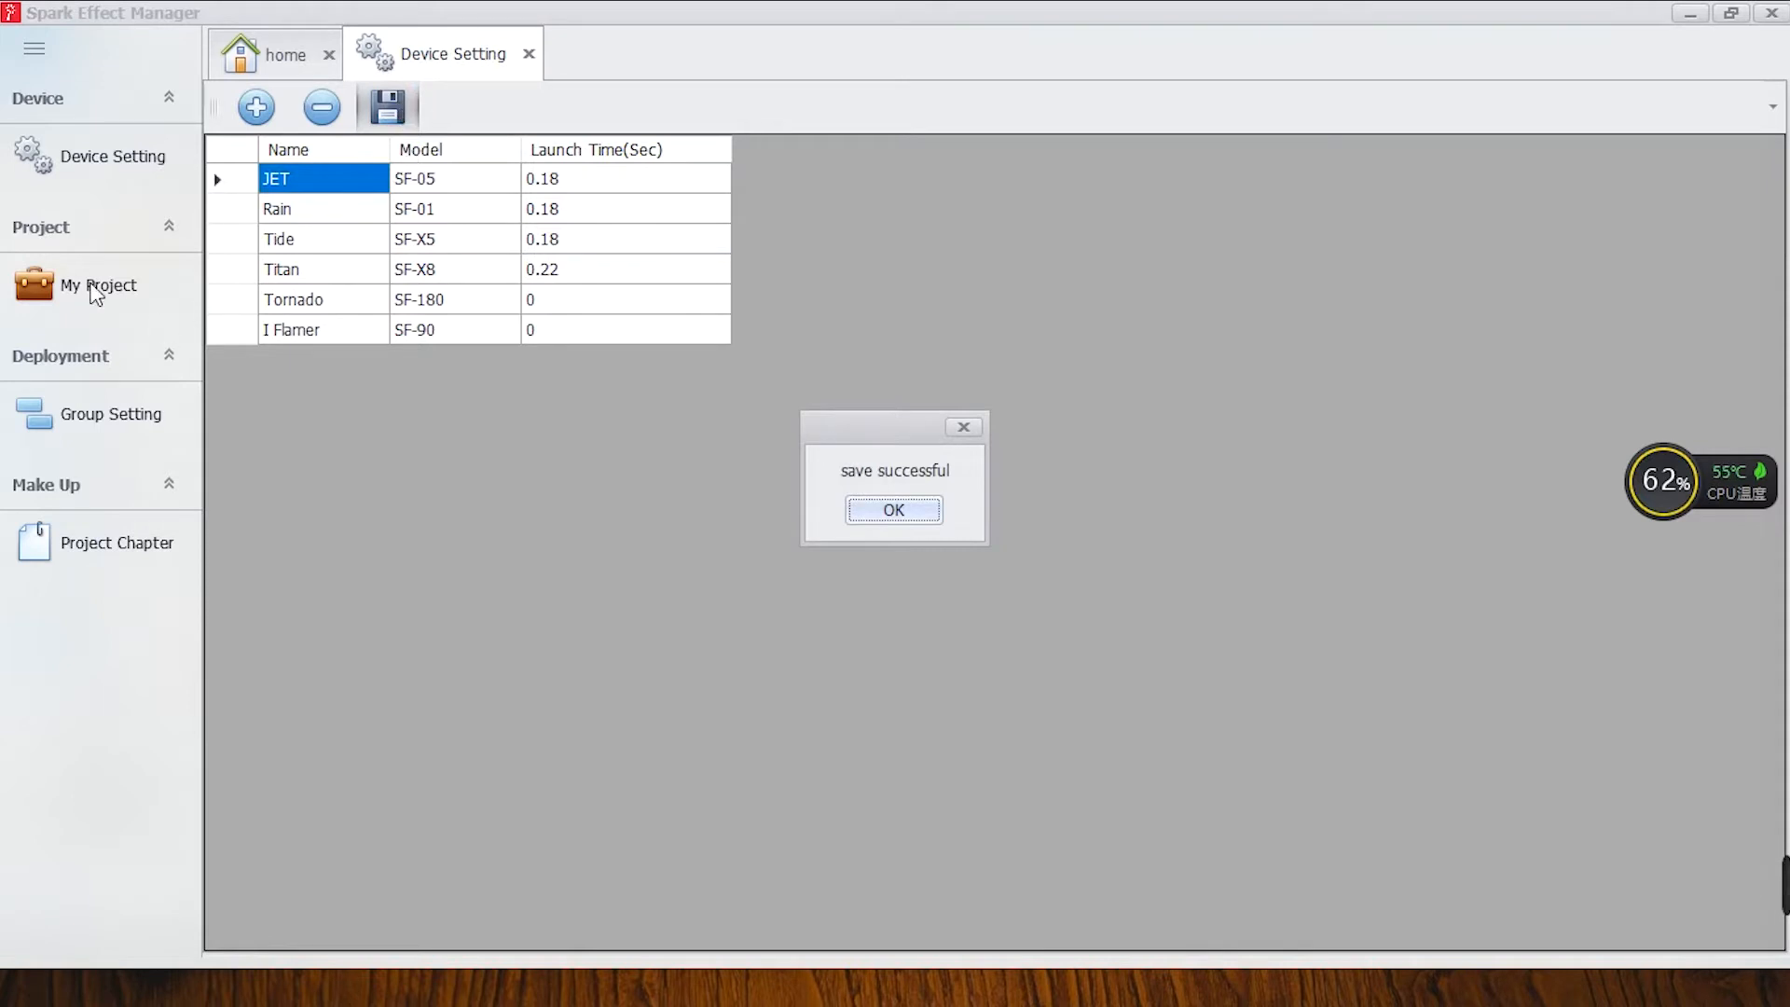
{"action": "left_click", "coordinate": [904, 511]}
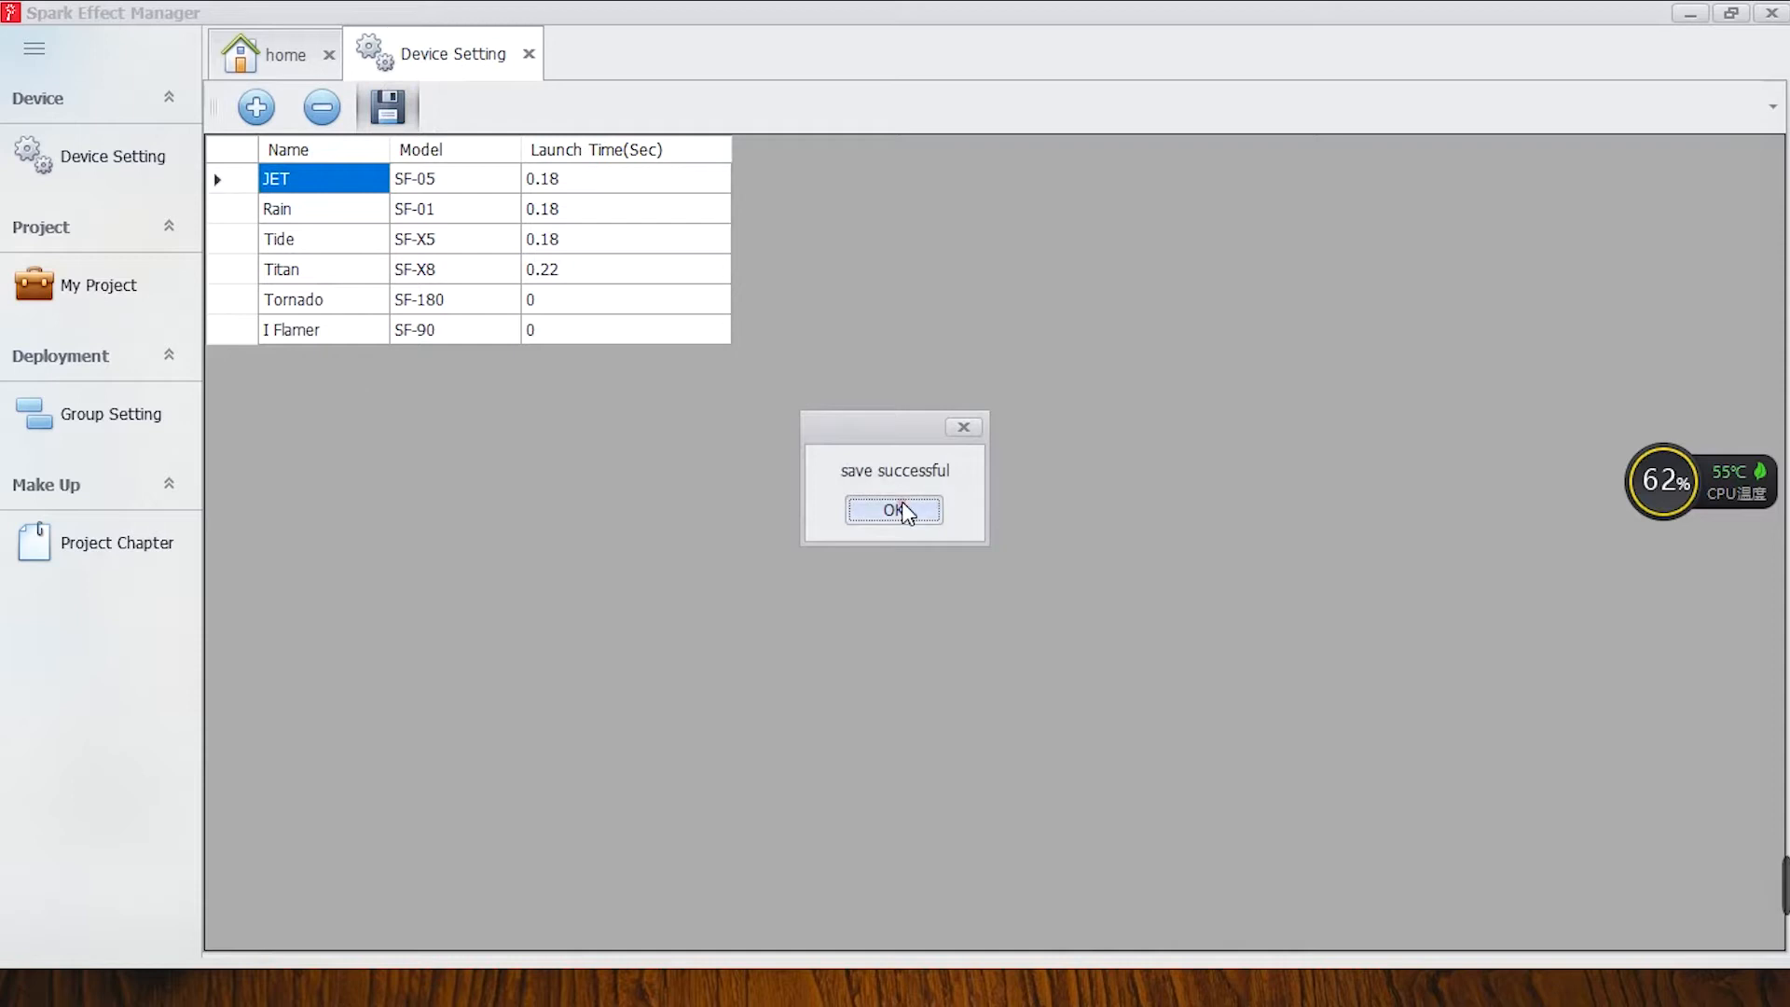
Show the list of existing projects.
{"action": "left_click", "coordinate": [146, 299]}
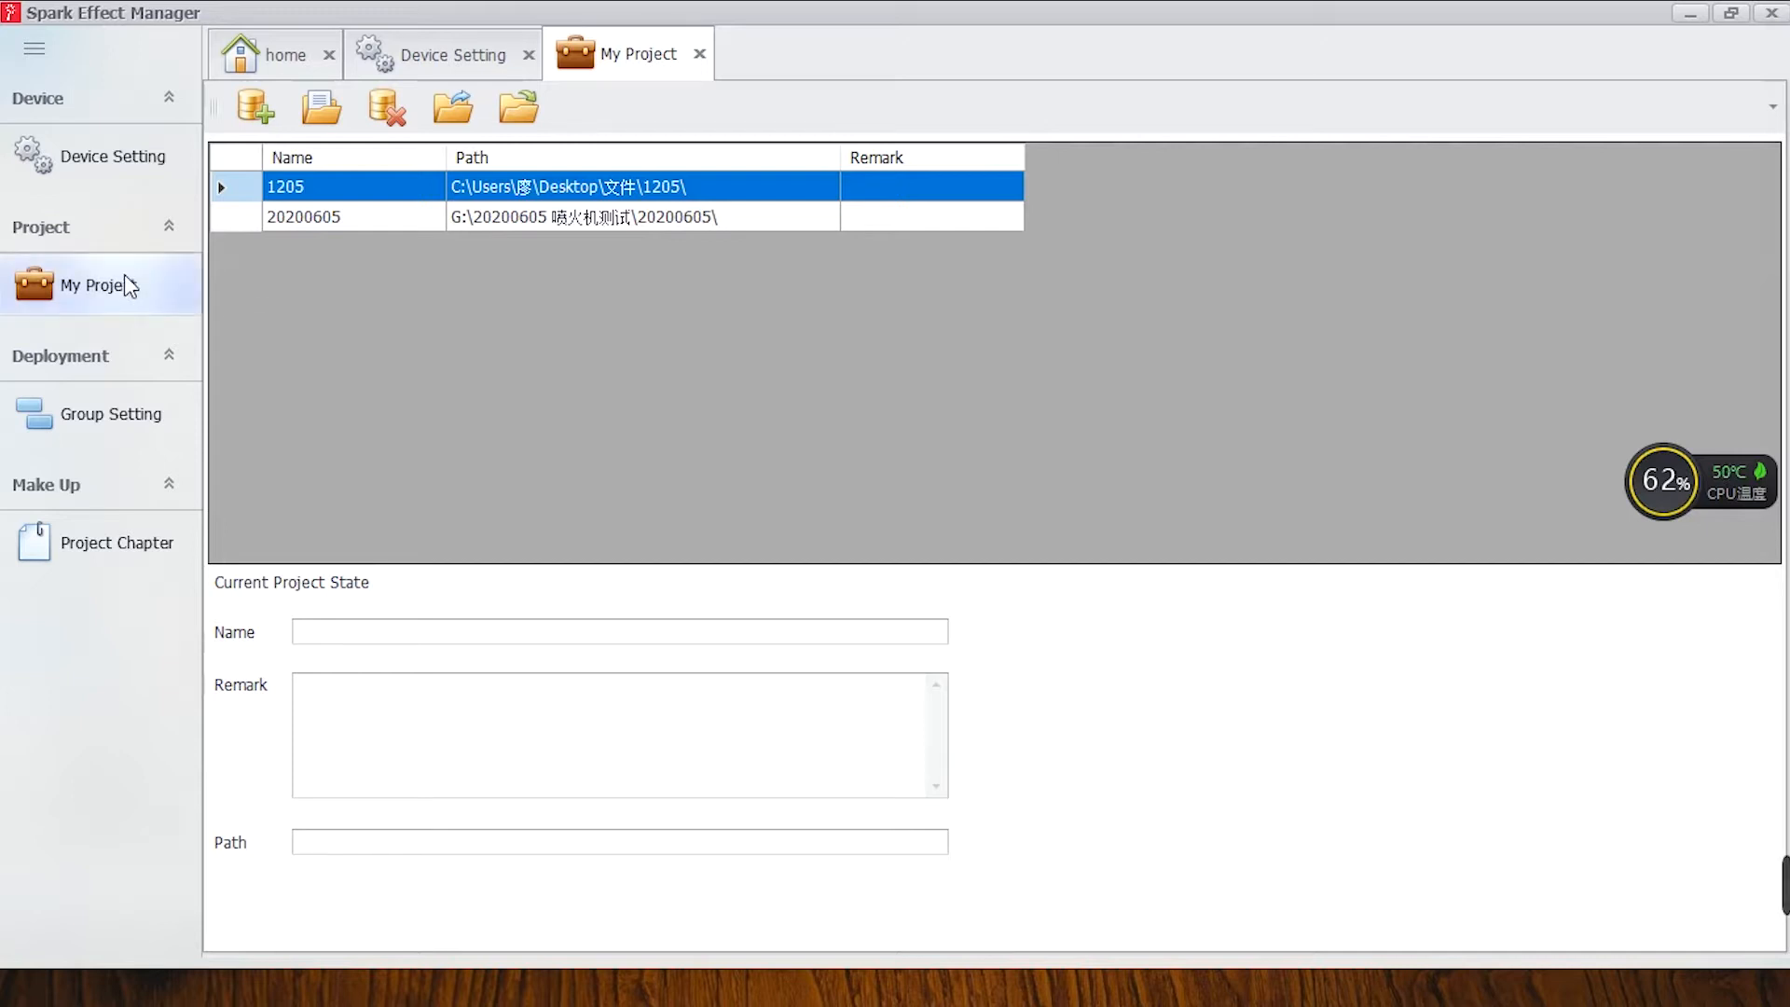
{"action": "left_click", "coordinate": [255, 107]}
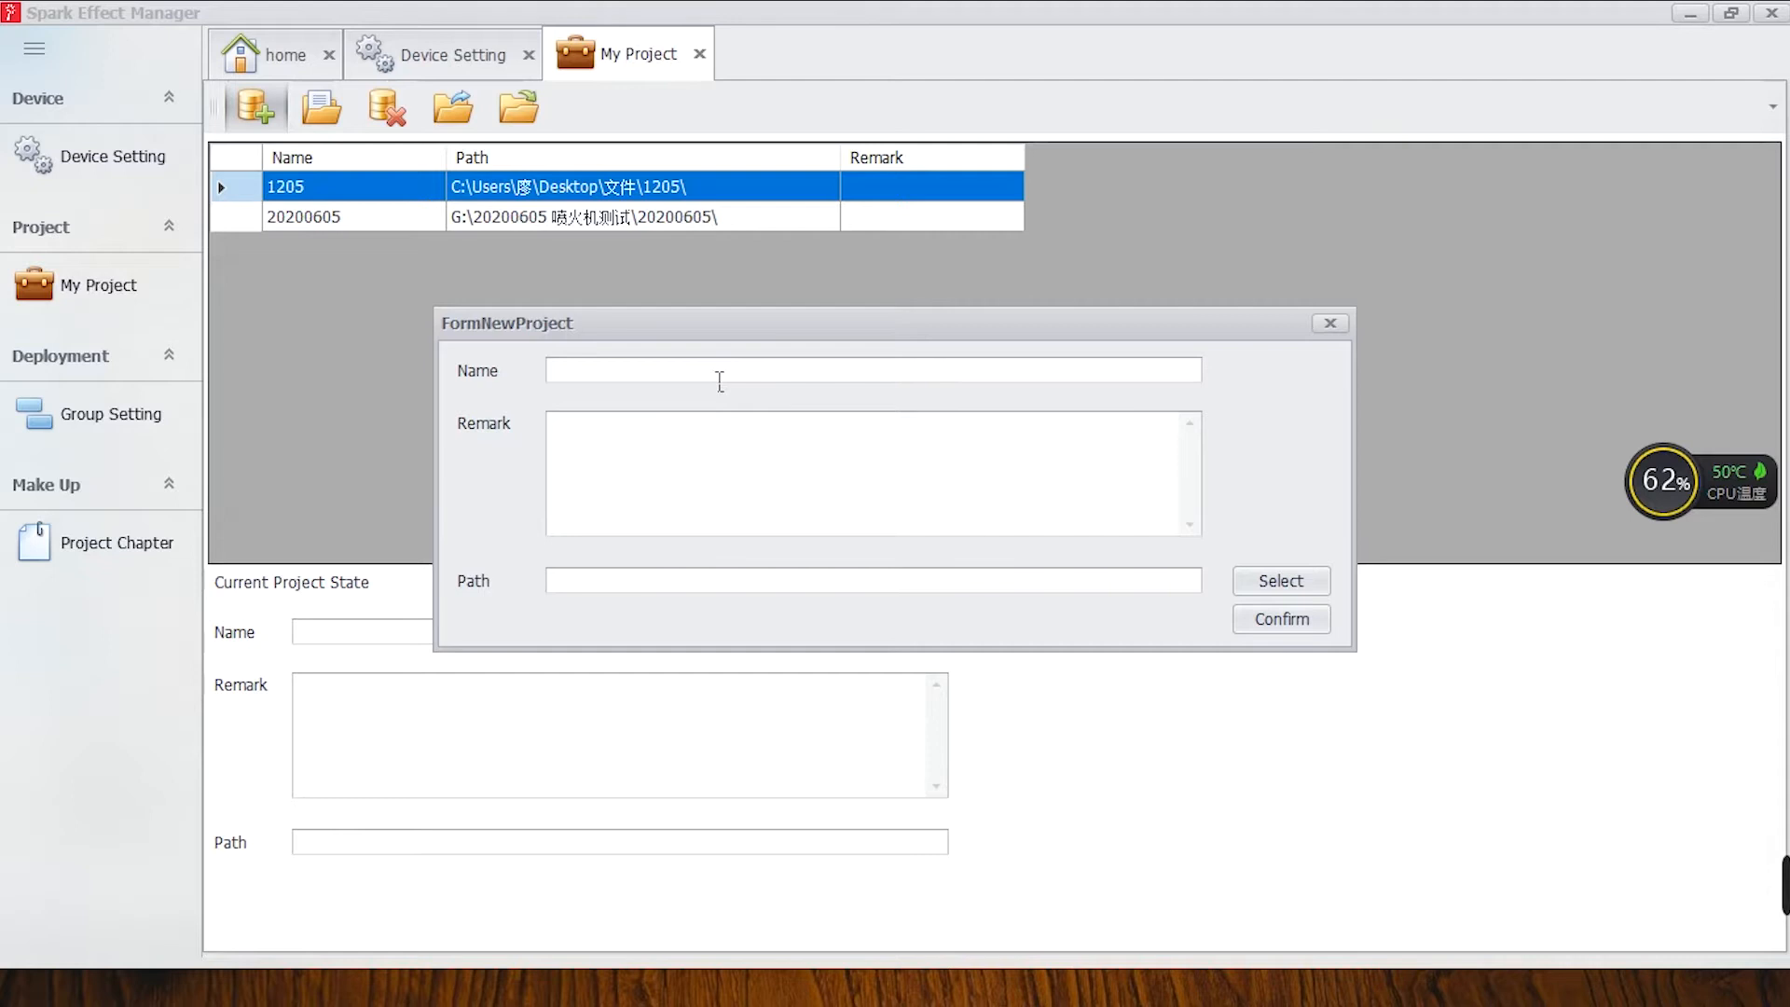
{"action": "left_click", "coordinate": [711, 460]}
{"action": "left_click", "coordinate": [1308, 583]}
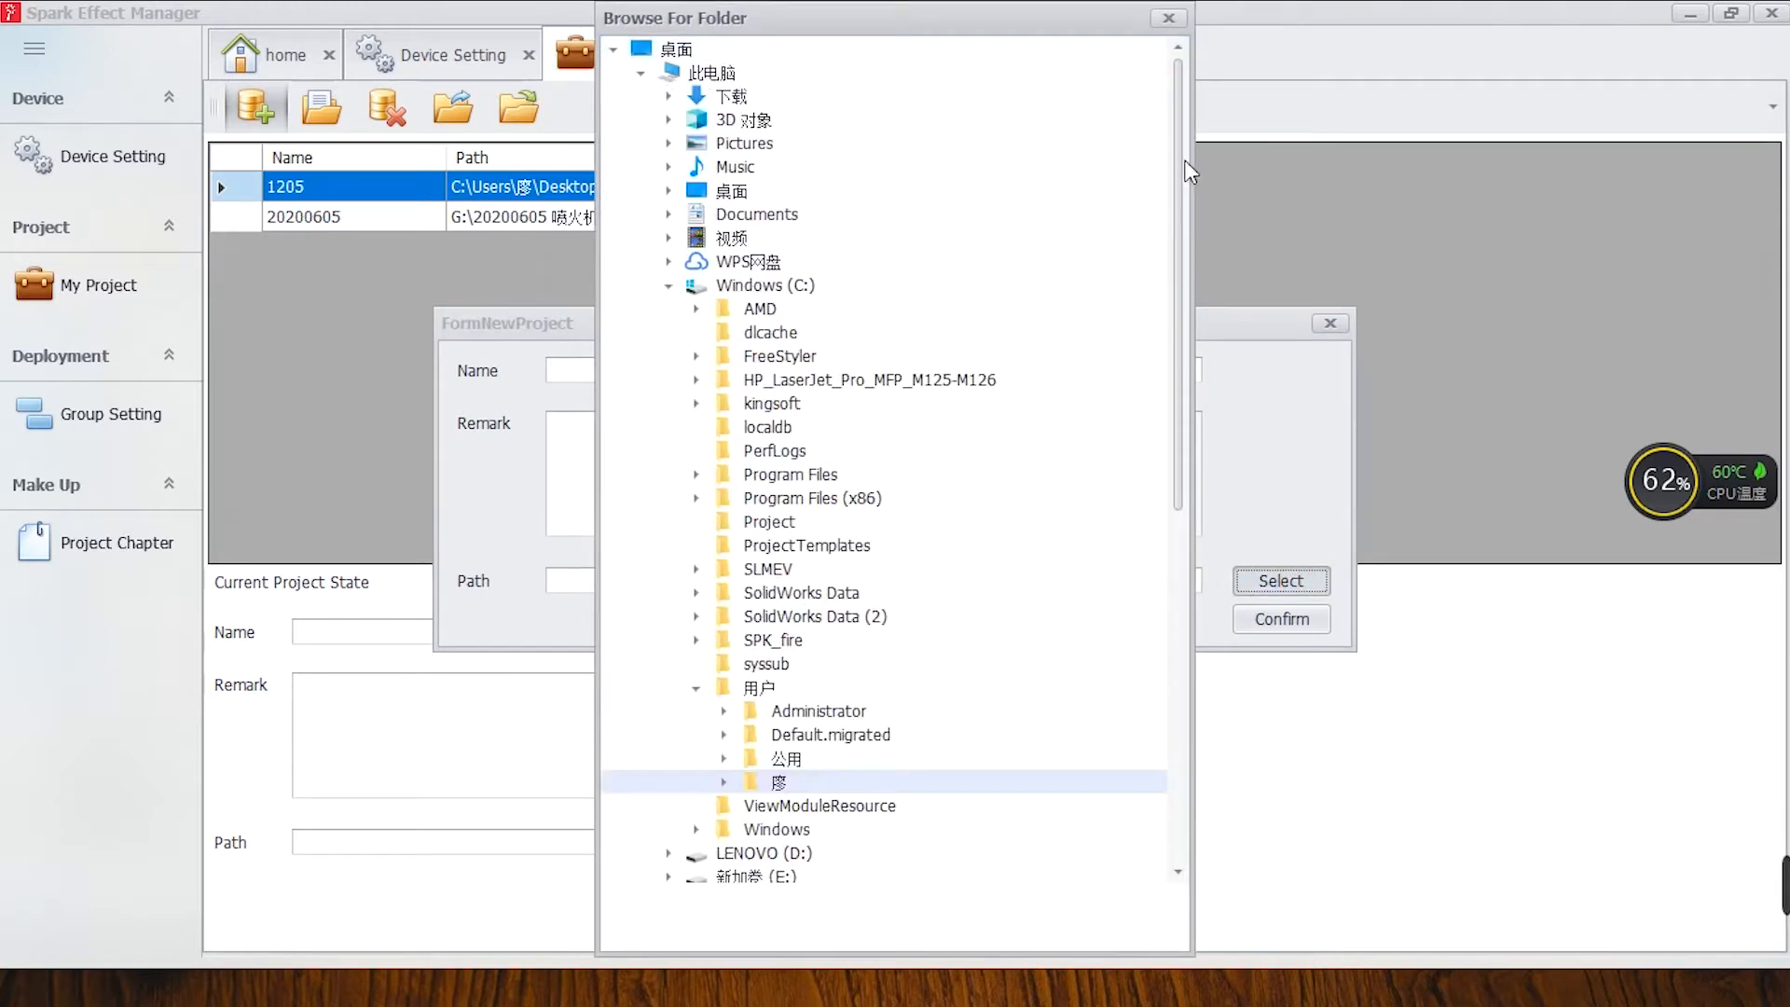
{"action": "left_click", "coordinate": [1171, 19]}
{"action": "left_click", "coordinate": [1303, 623]}
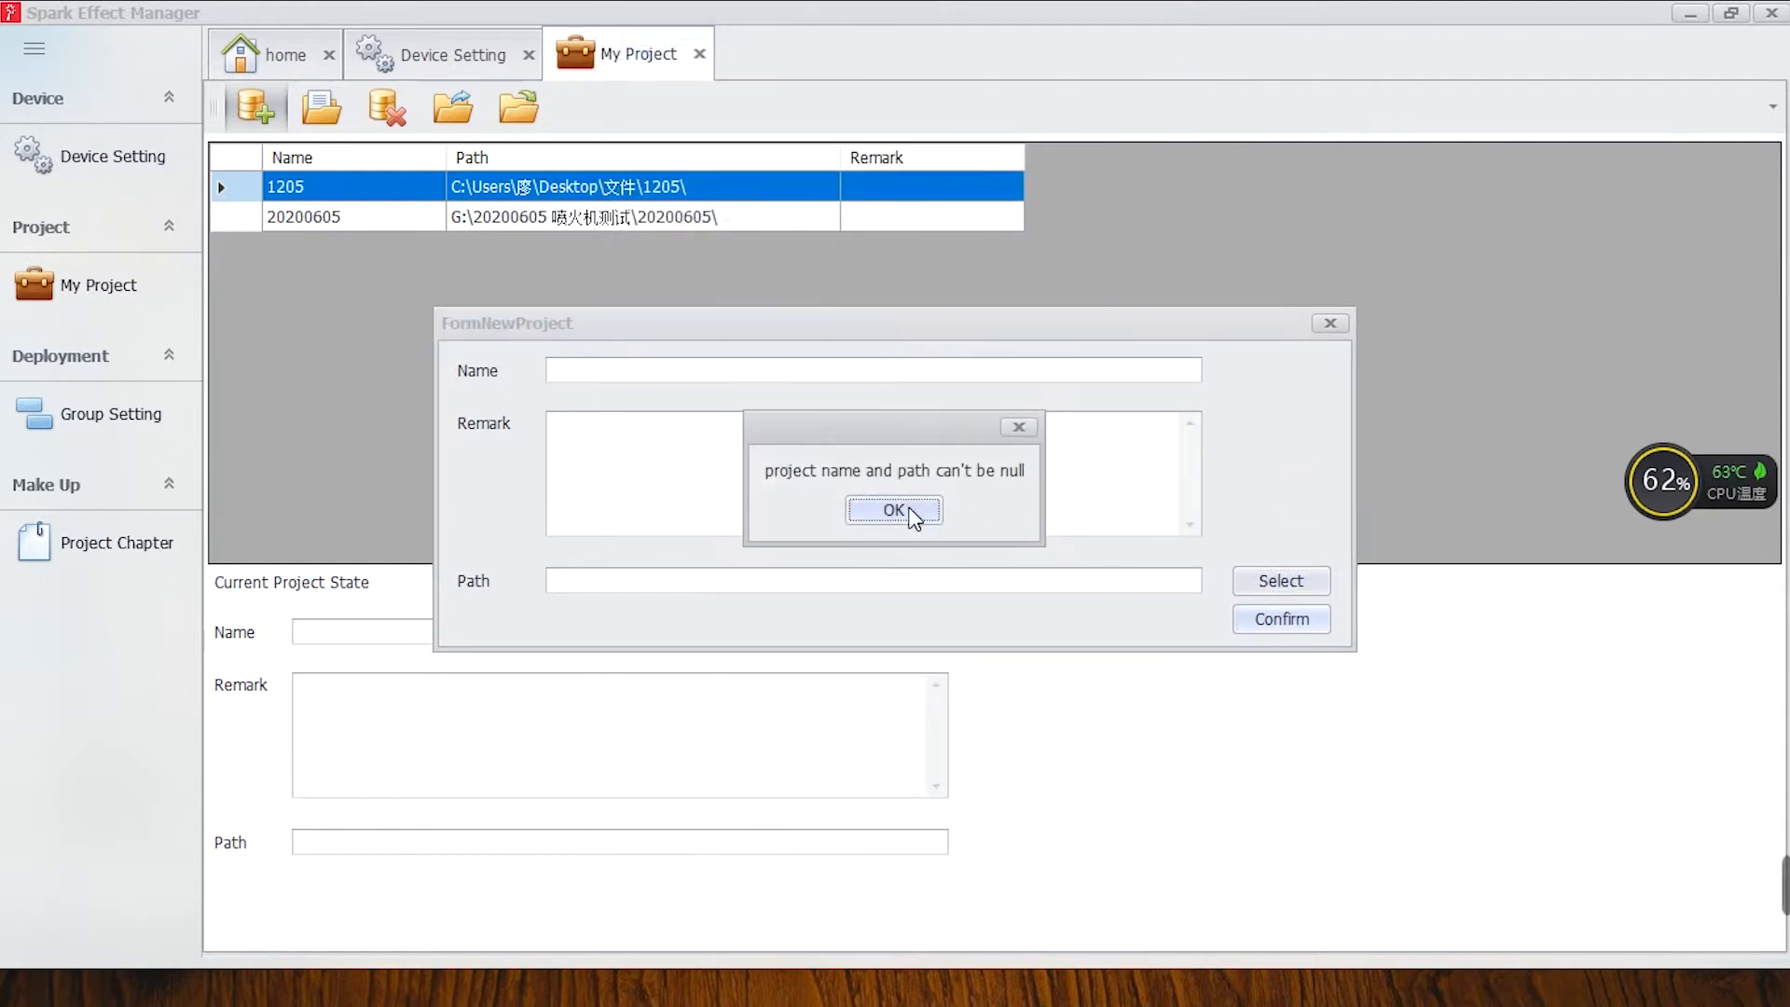
{"action": "left_click", "coordinate": [910, 509]}
{"action": "left_click", "coordinate": [1333, 323]}
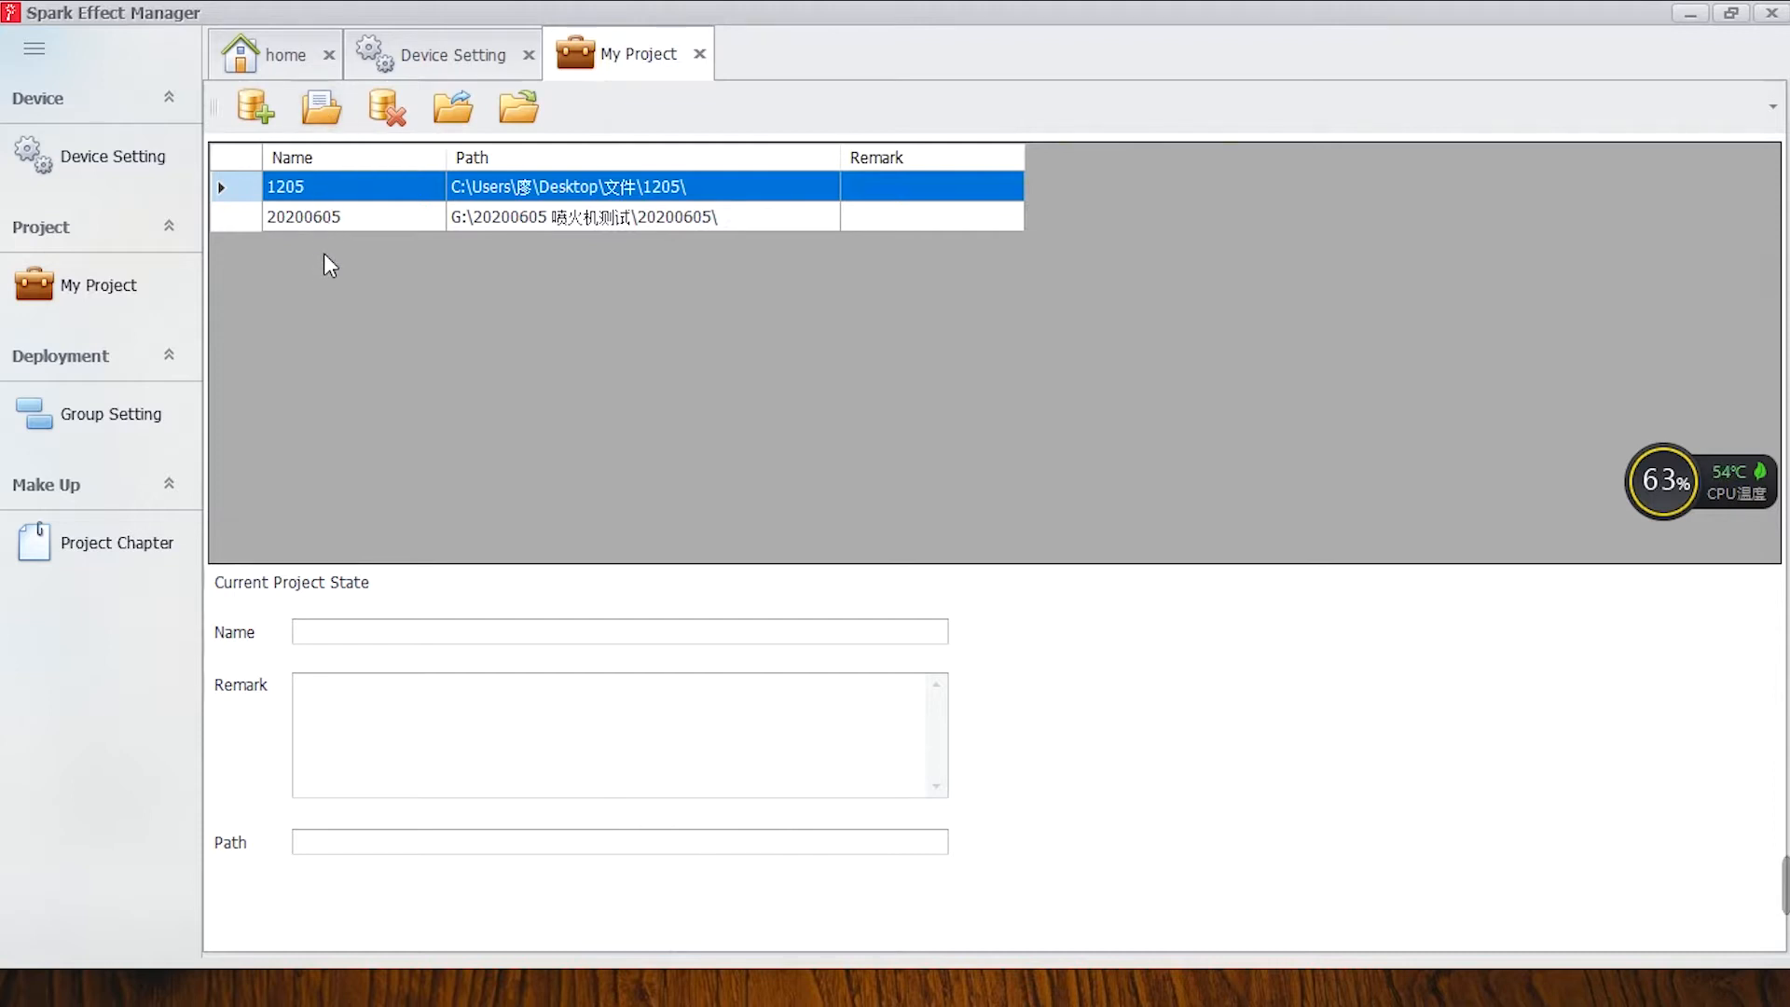
Open the project 20200605, then select the project 1205 in the list.
{"action": "left_click", "coordinate": [324, 217]}
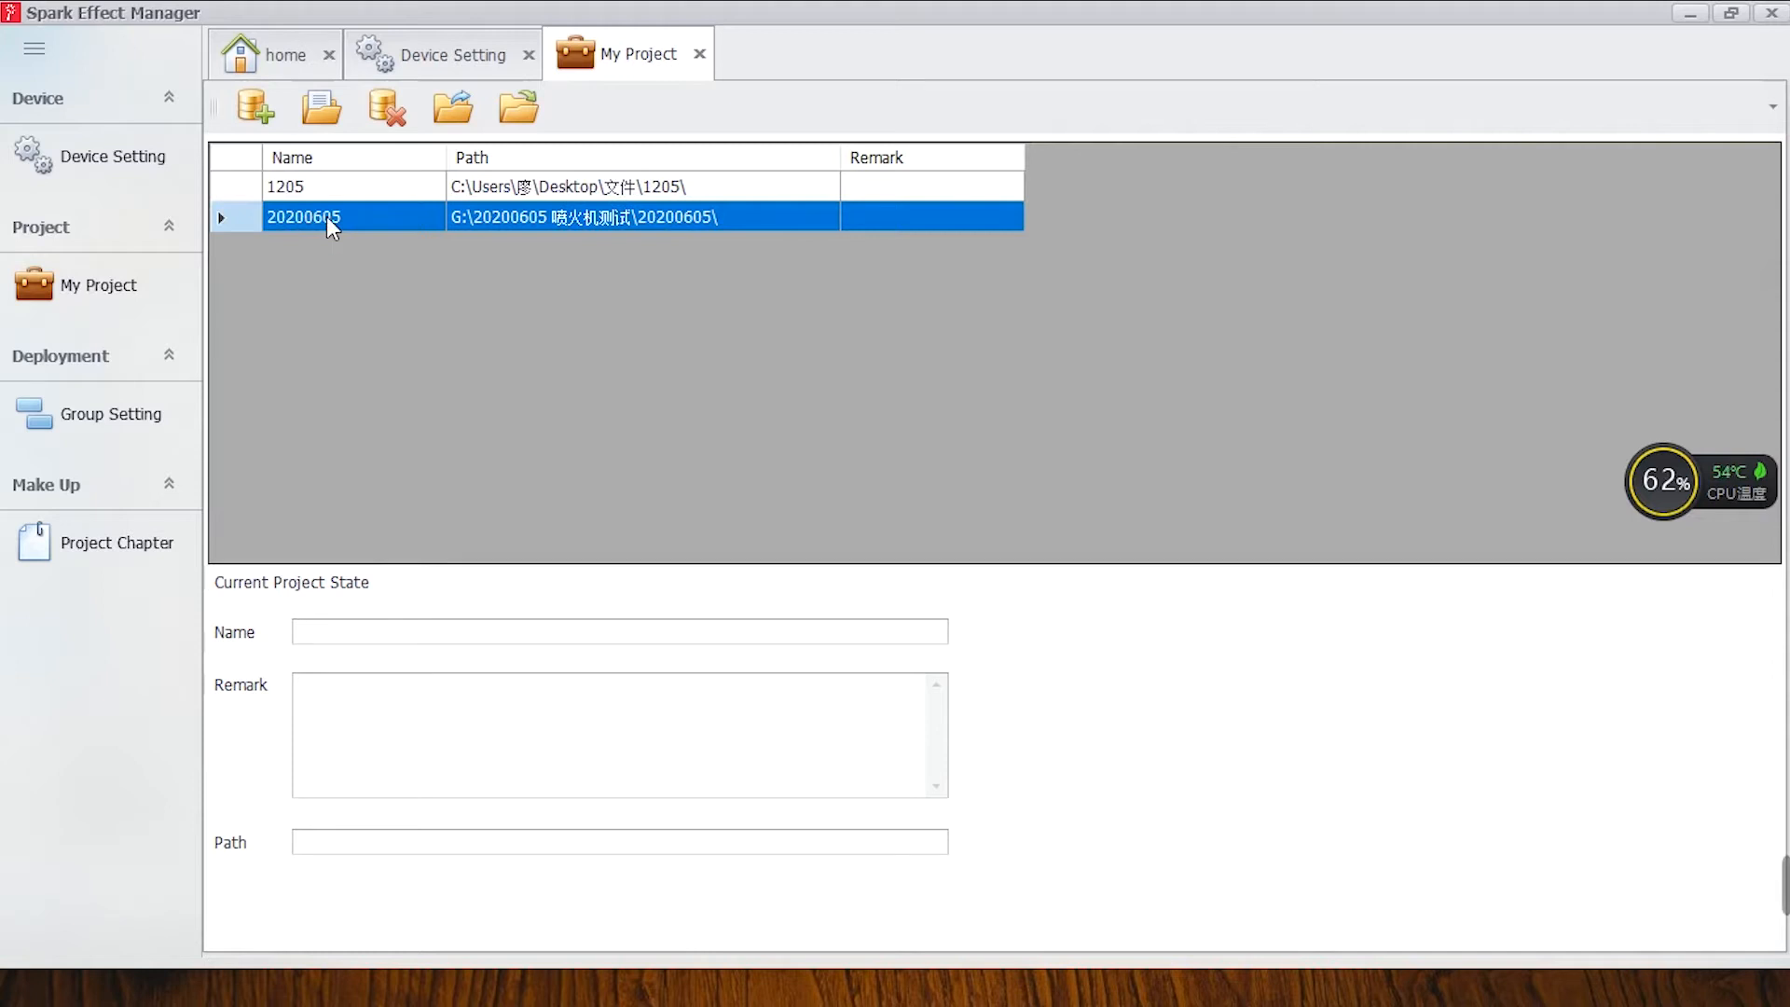
{"action": "left_click", "coordinate": [319, 111]}
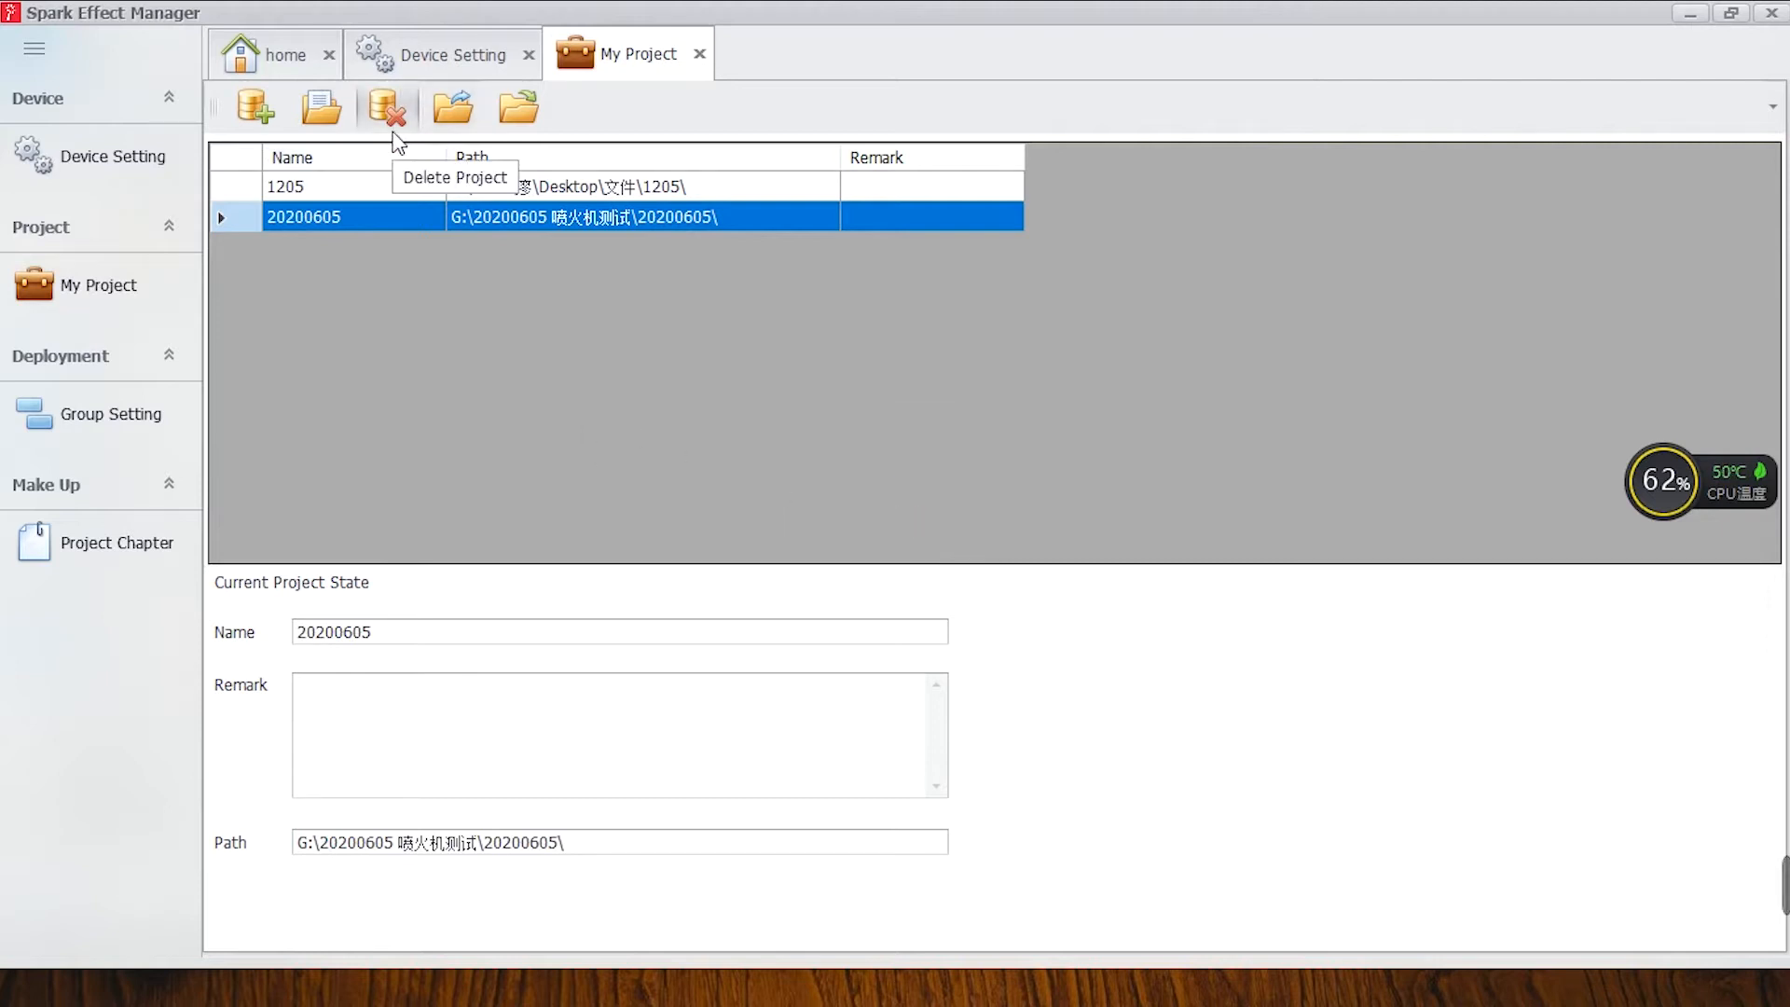
{"action": "left_click", "coordinate": [384, 187]}
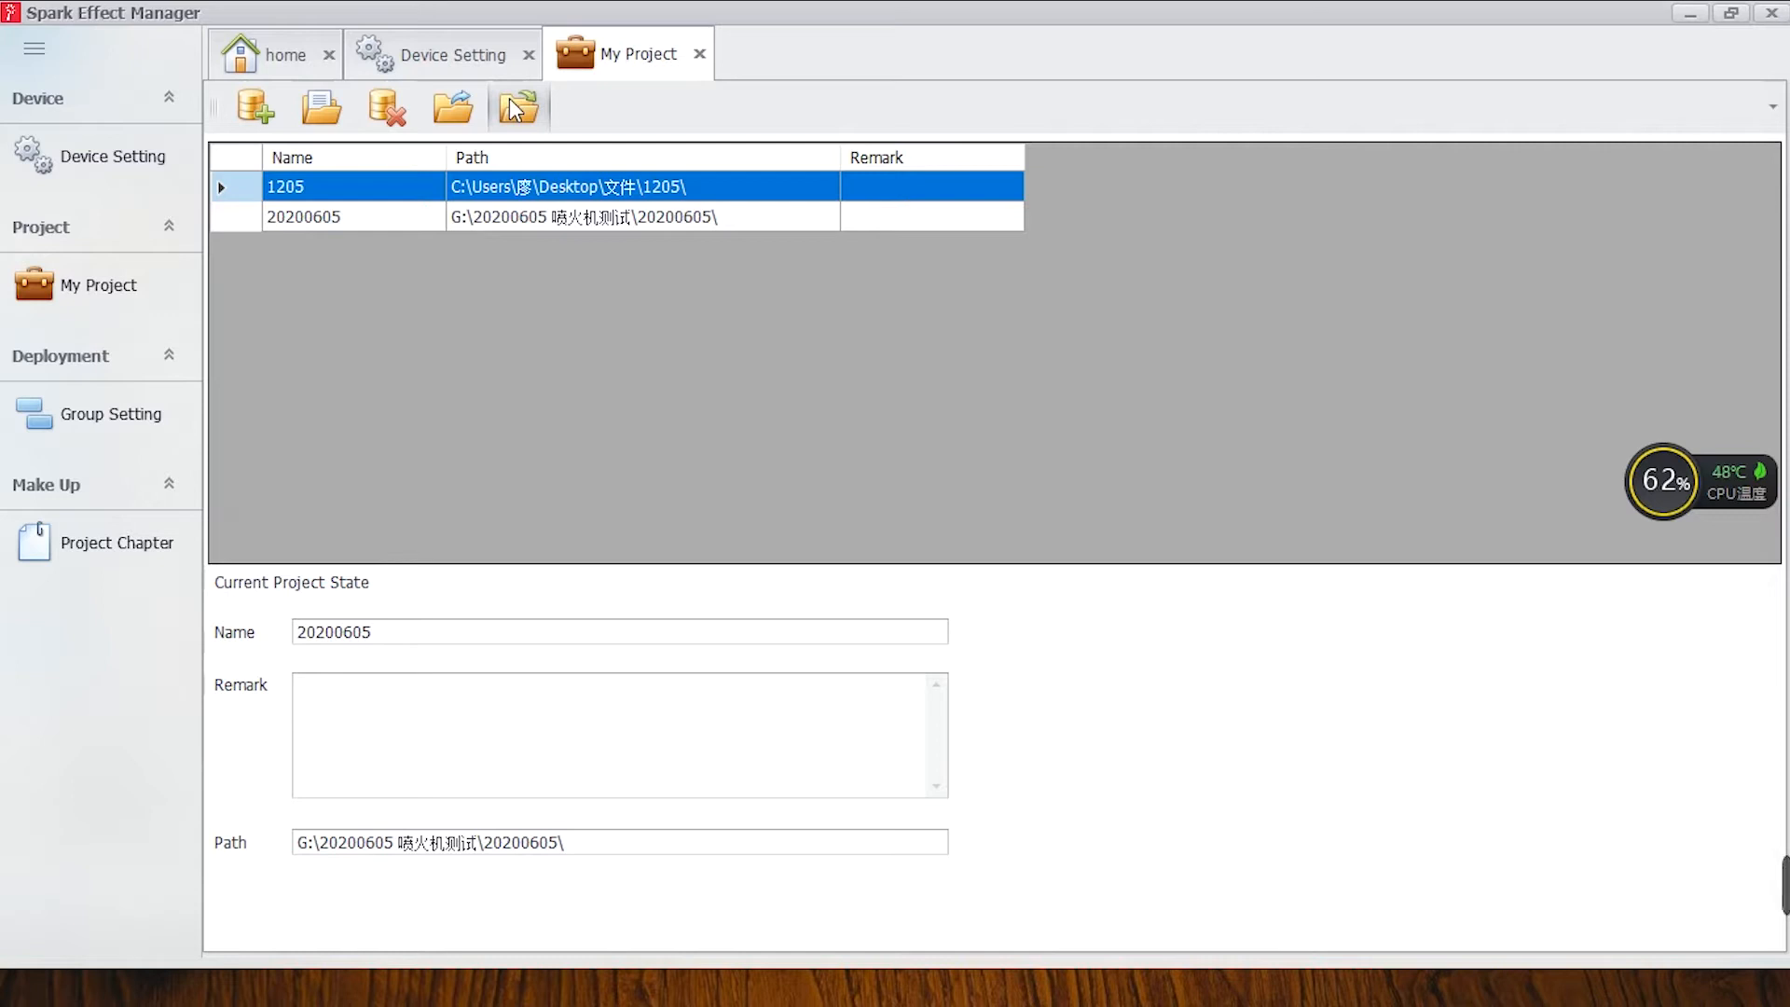
Open the group settings and save the device groups.
{"action": "left_click", "coordinate": [126, 424]}
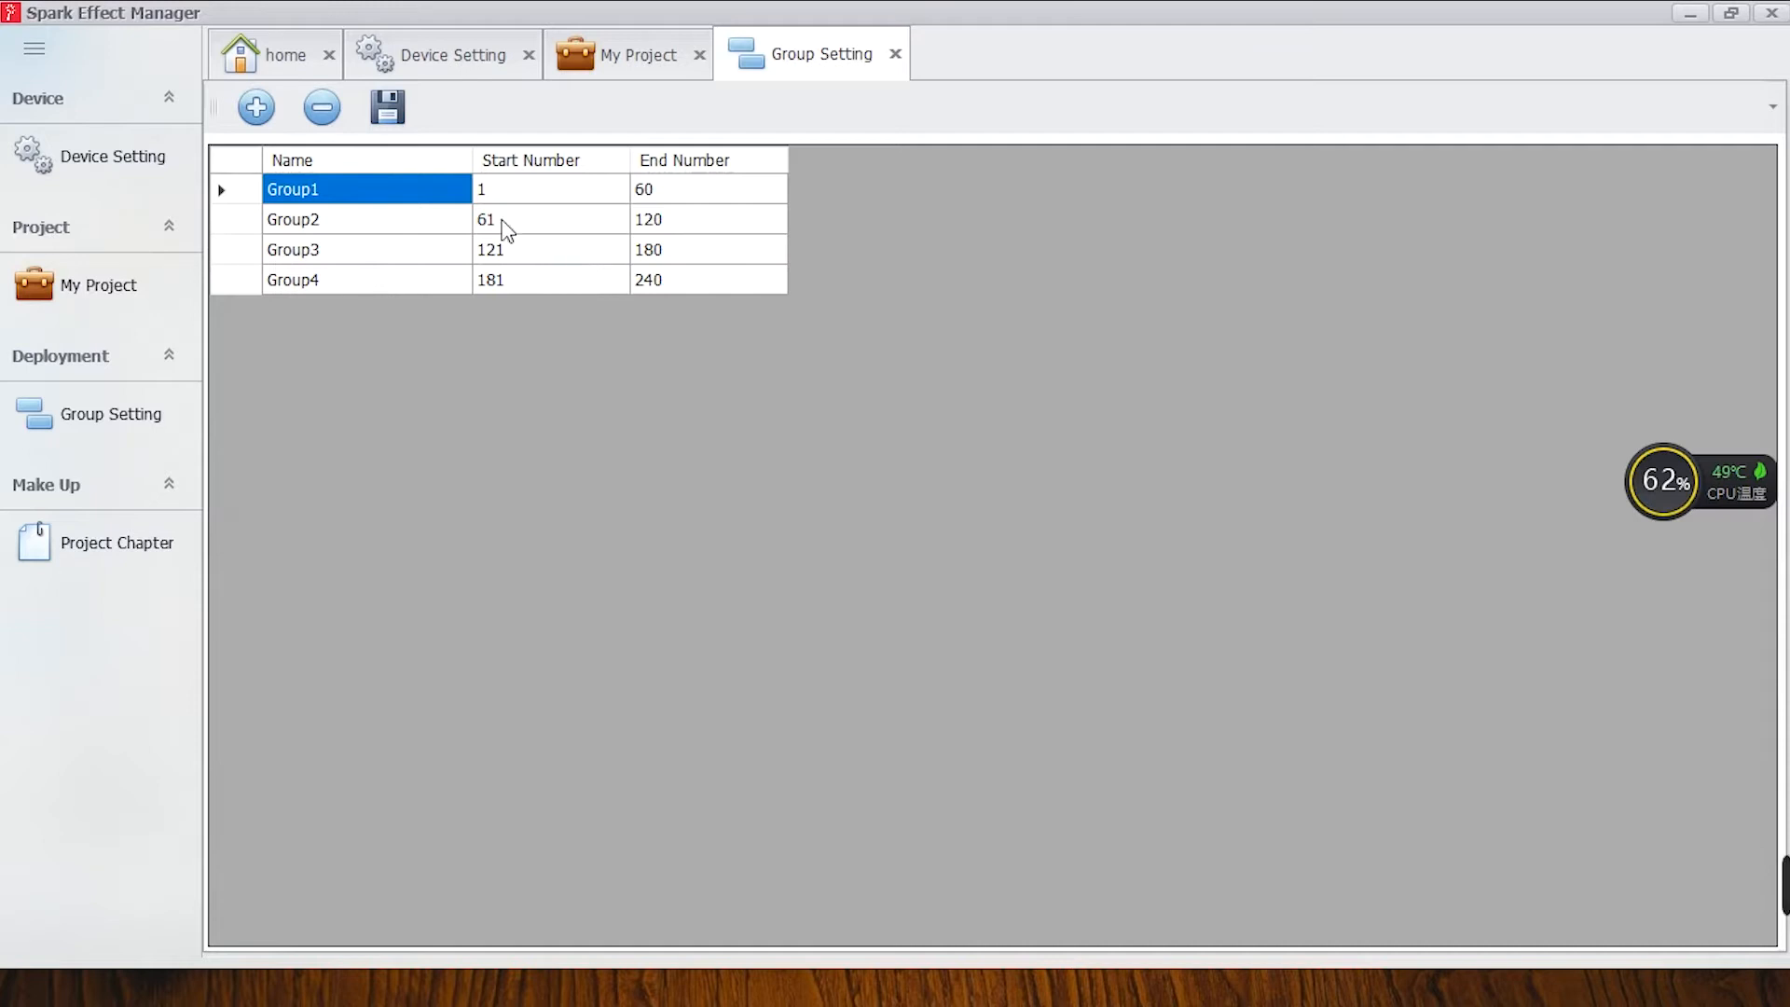
{"action": "left_click", "coordinate": [387, 109]}
{"action": "left_click", "coordinate": [893, 511]}
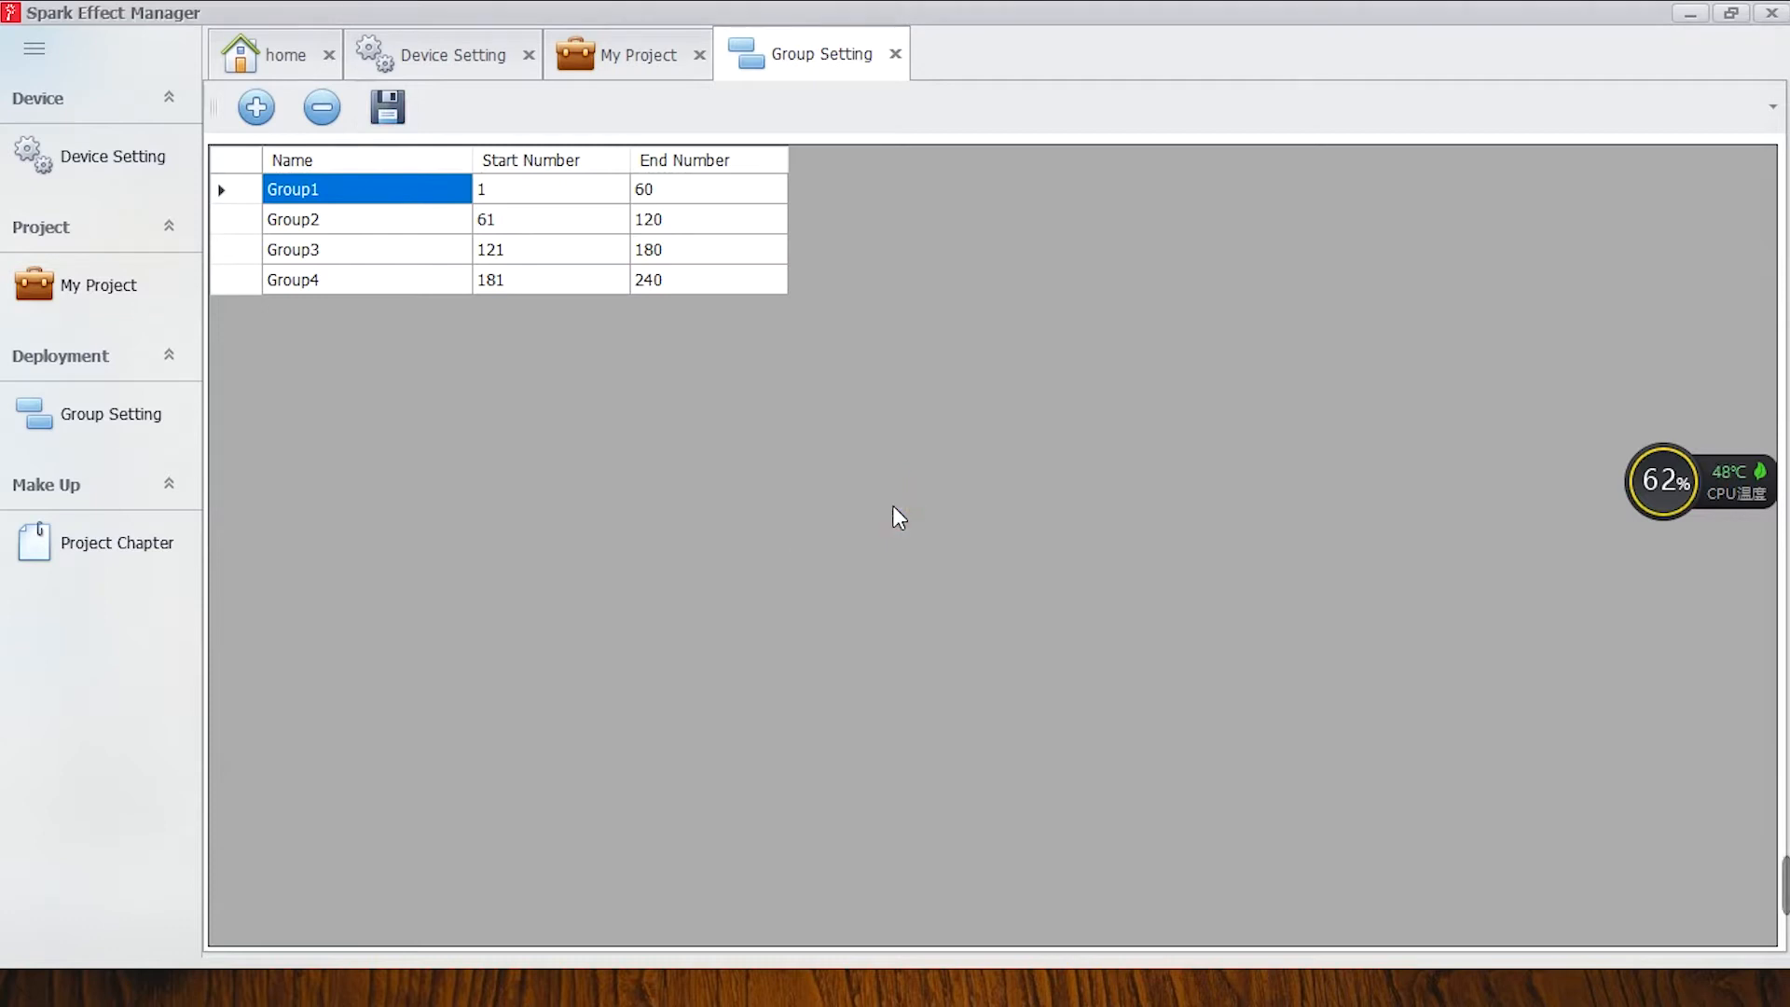
Go to the project chapter and try to create the effect code.
{"action": "left_click", "coordinate": [104, 549]}
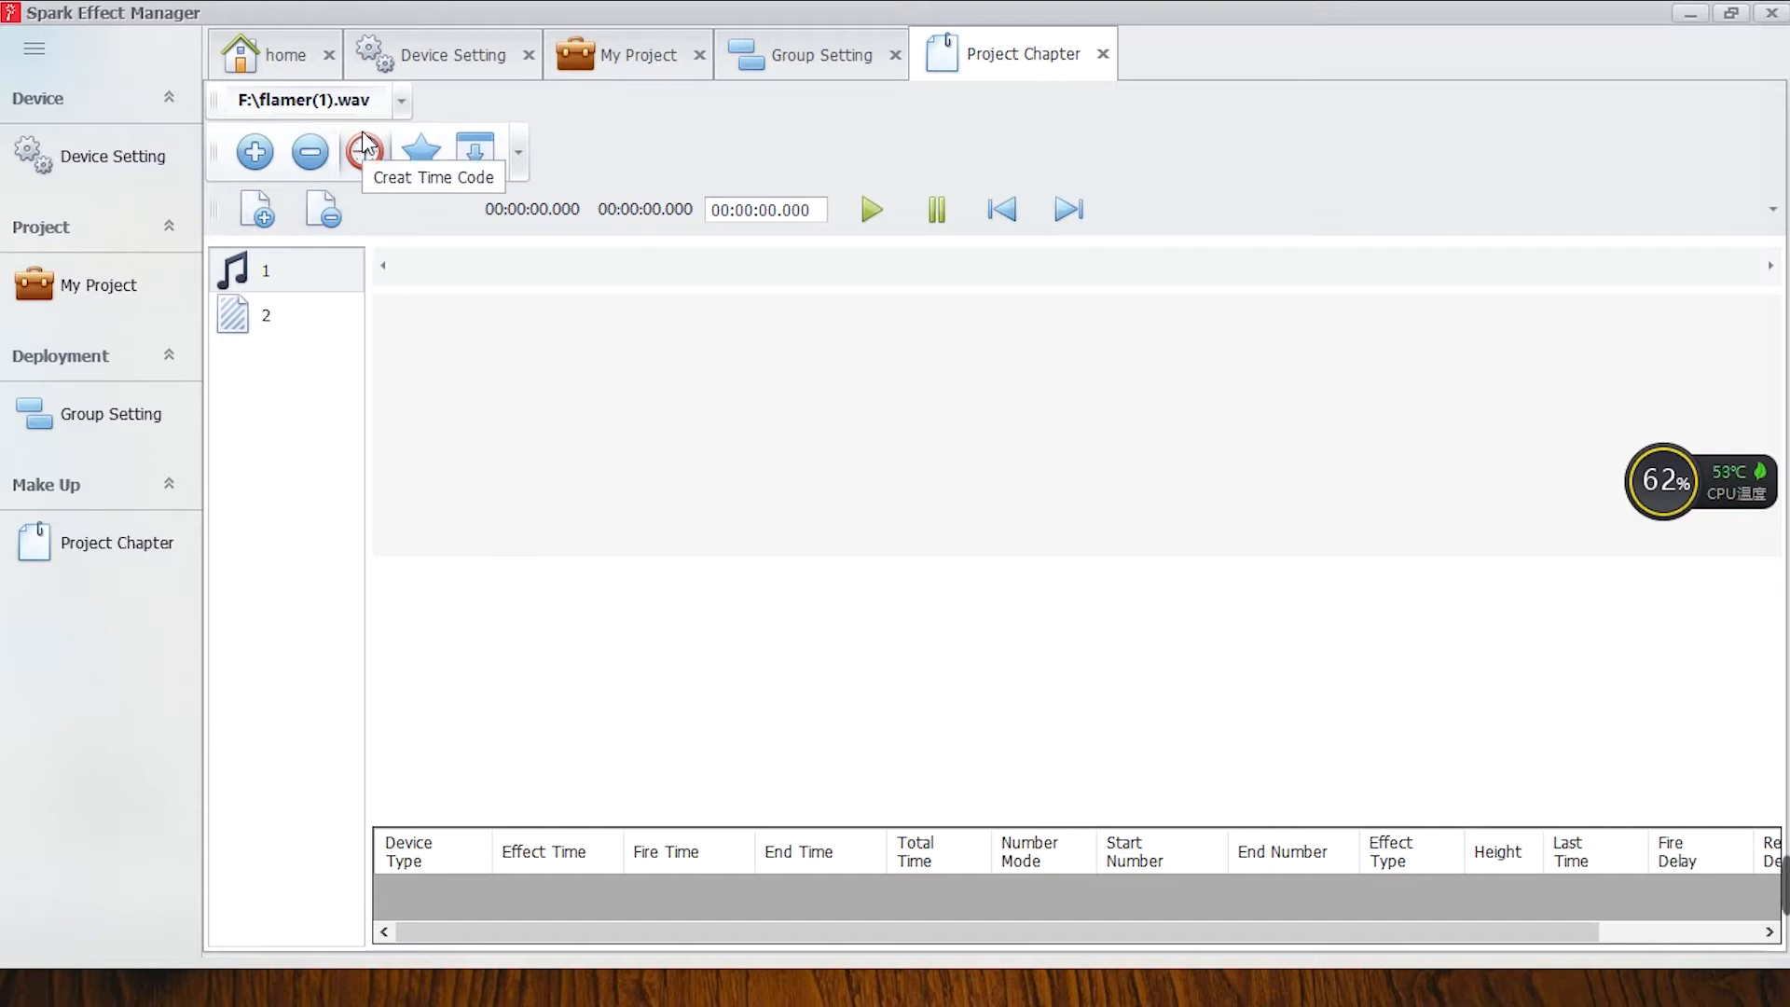
{"action": "left_click", "coordinate": [430, 157]}
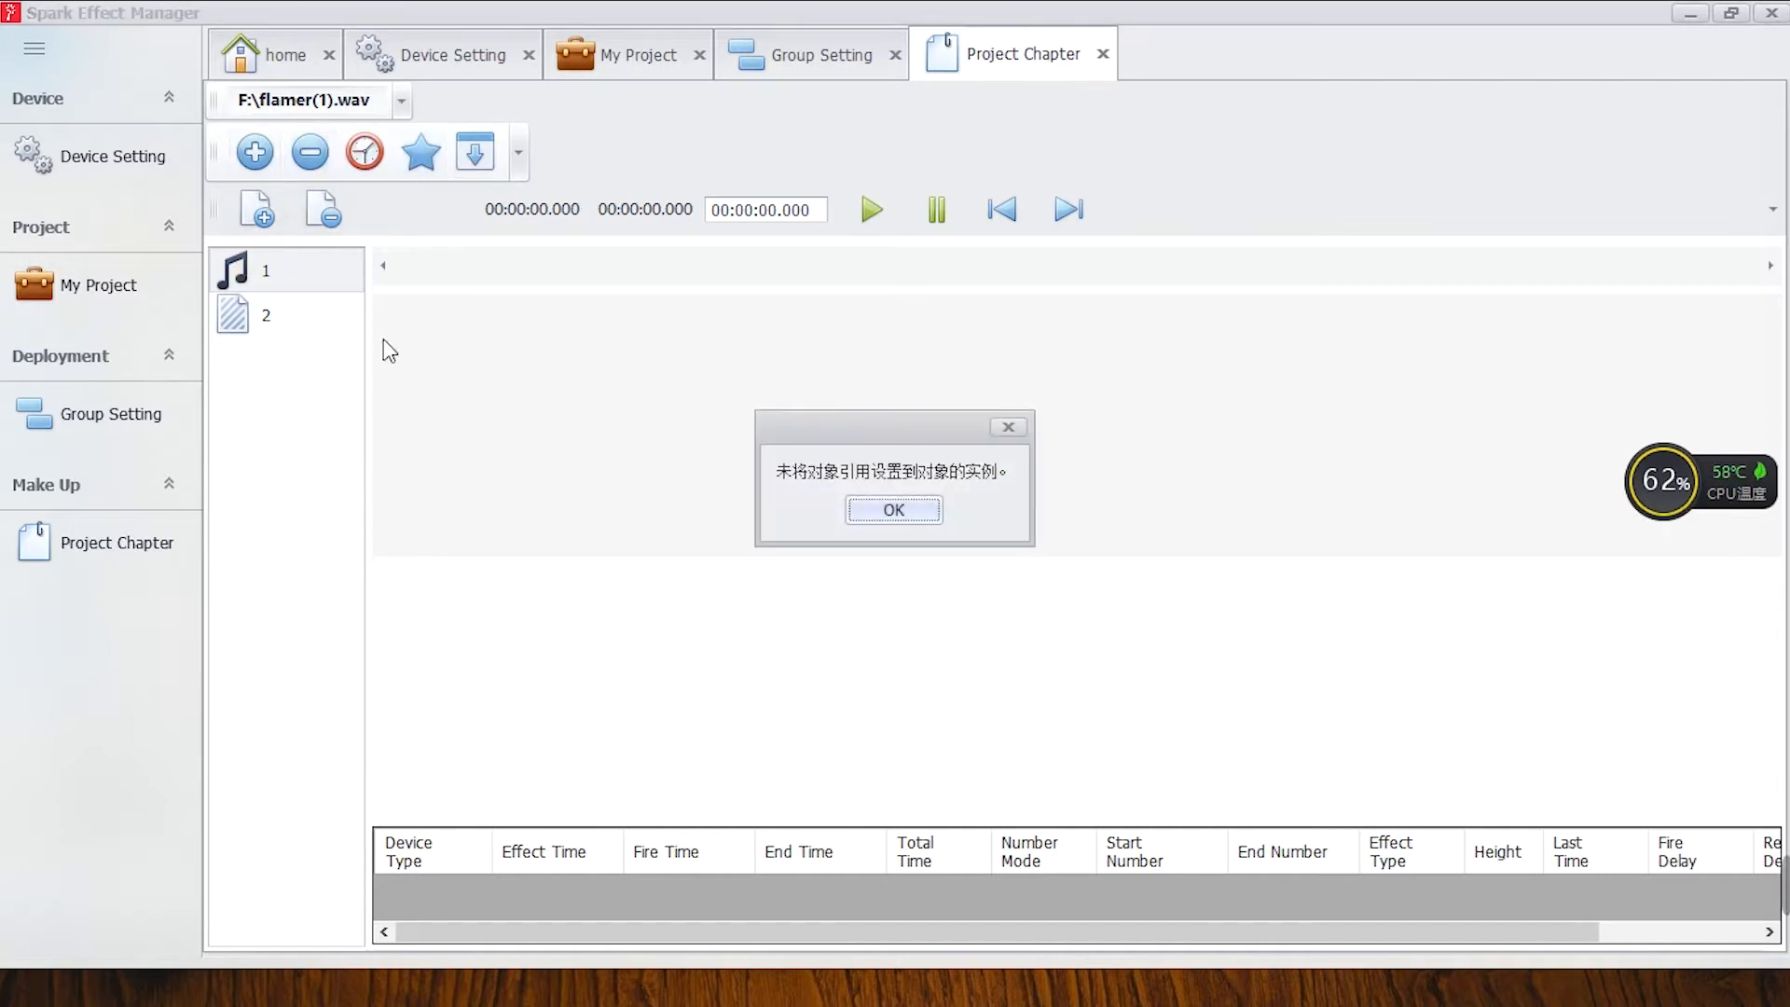
{"action": "left_click", "coordinate": [880, 514]}
{"action": "left_click", "coordinate": [262, 330]}
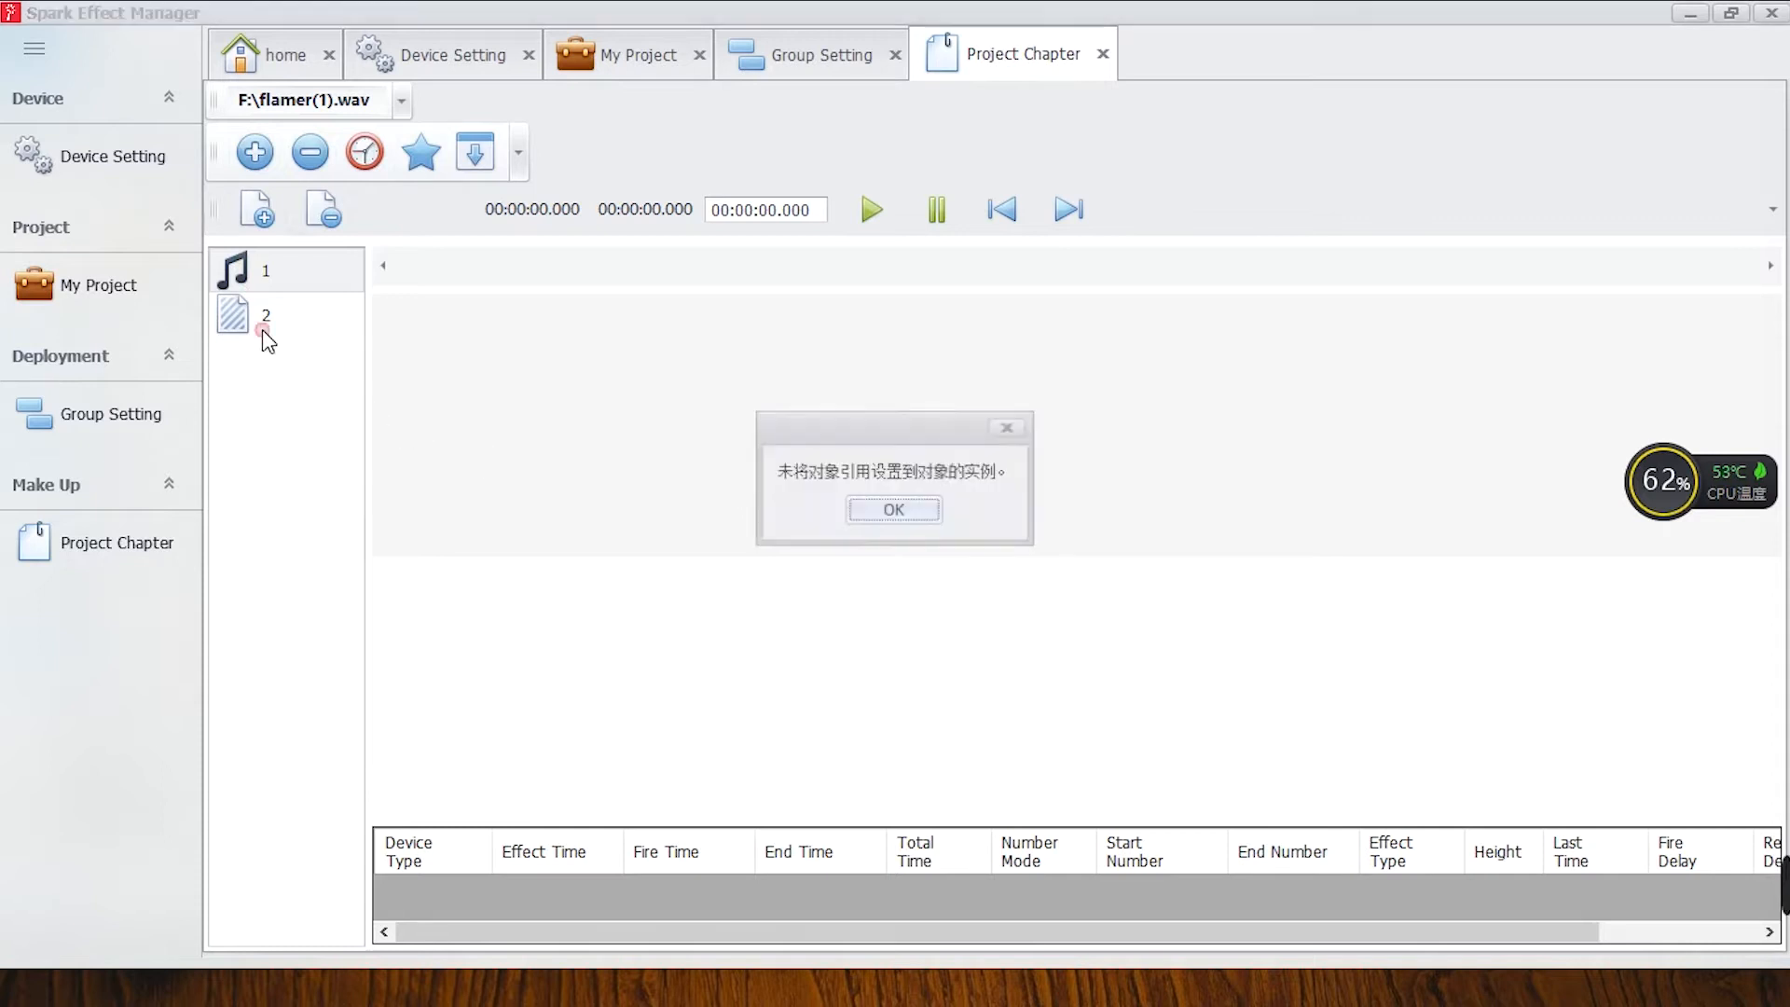
{"action": "left_click", "coordinate": [918, 509]}
Return to the project list and reopen the project 20200605.
{"action": "left_click", "coordinate": [102, 294]}
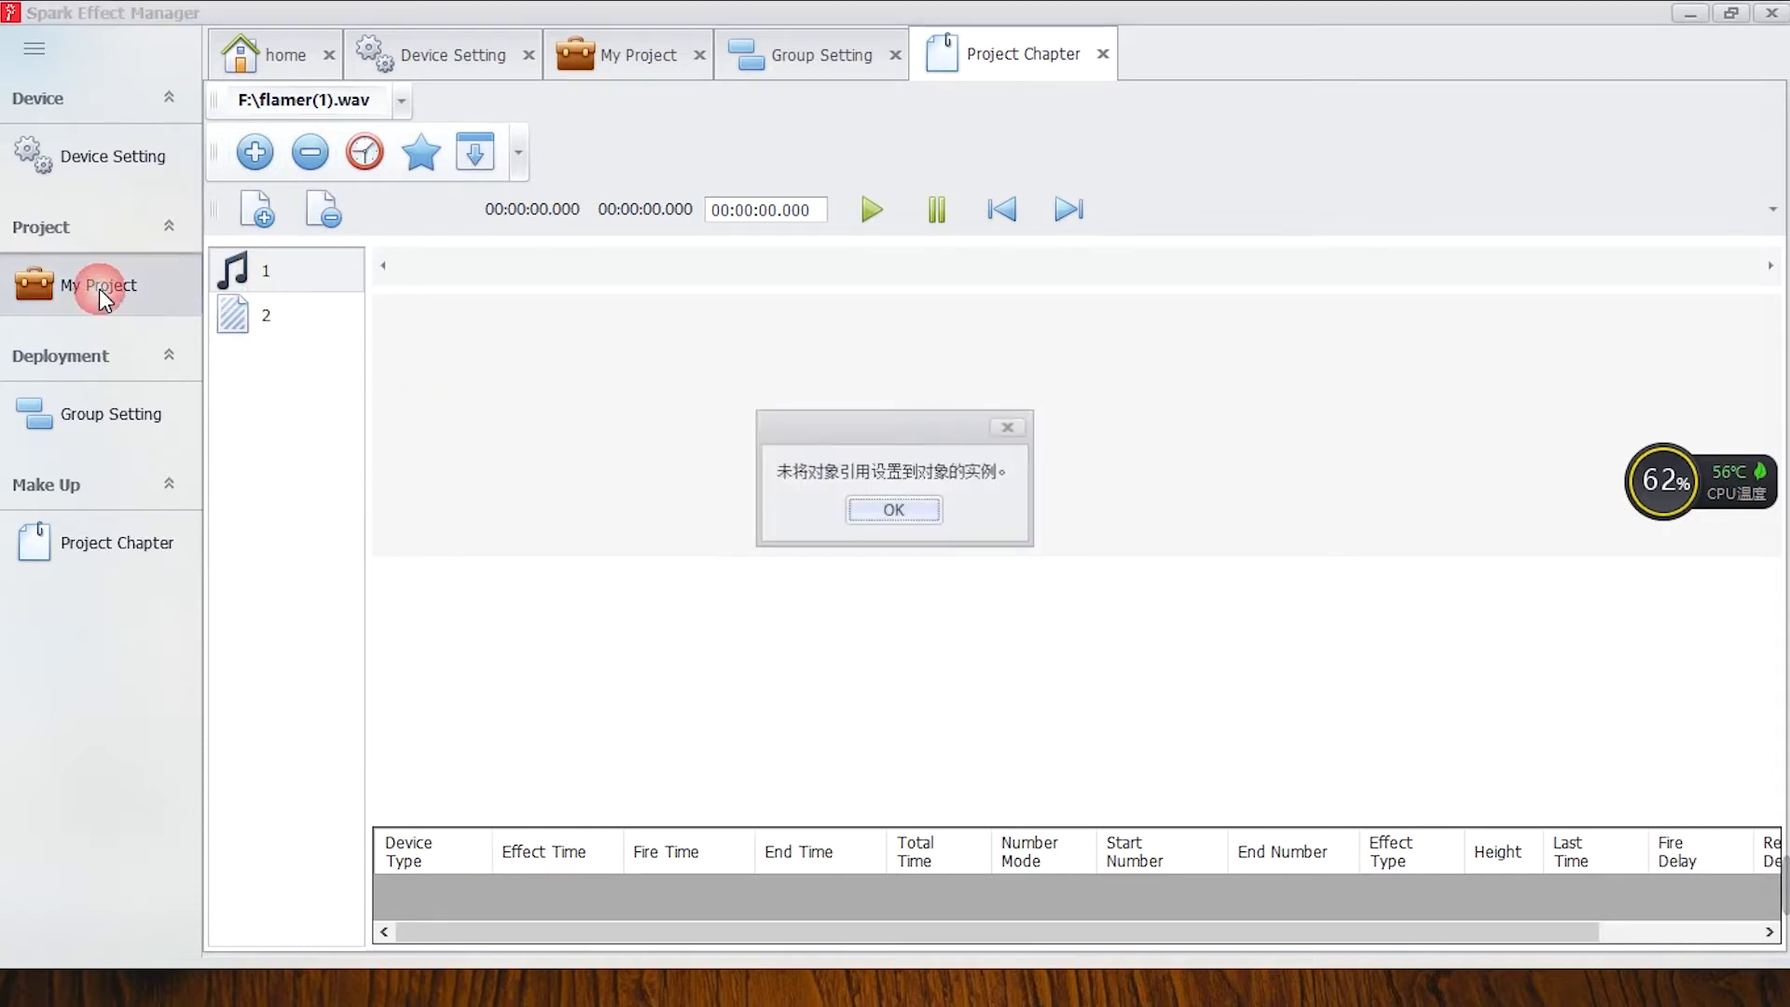
{"action": "left_click", "coordinate": [881, 518]}
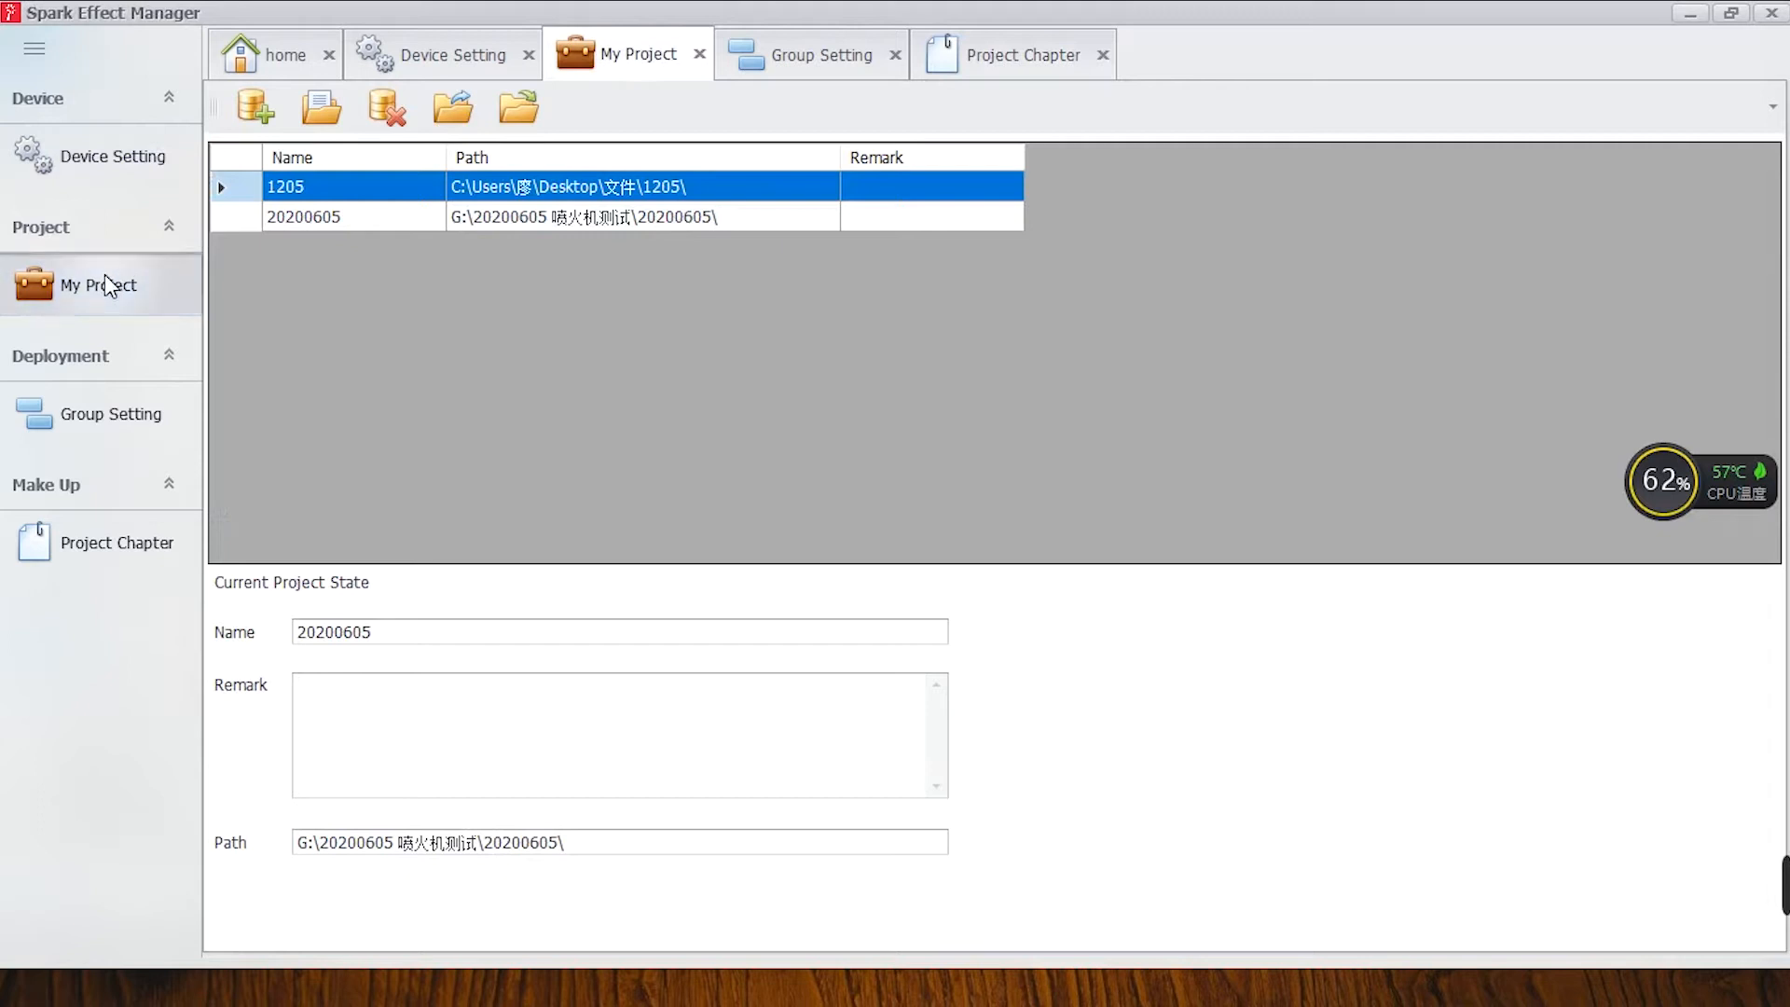
{"action": "left_click", "coordinate": [351, 215]}
{"action": "left_click", "coordinate": [321, 107]}
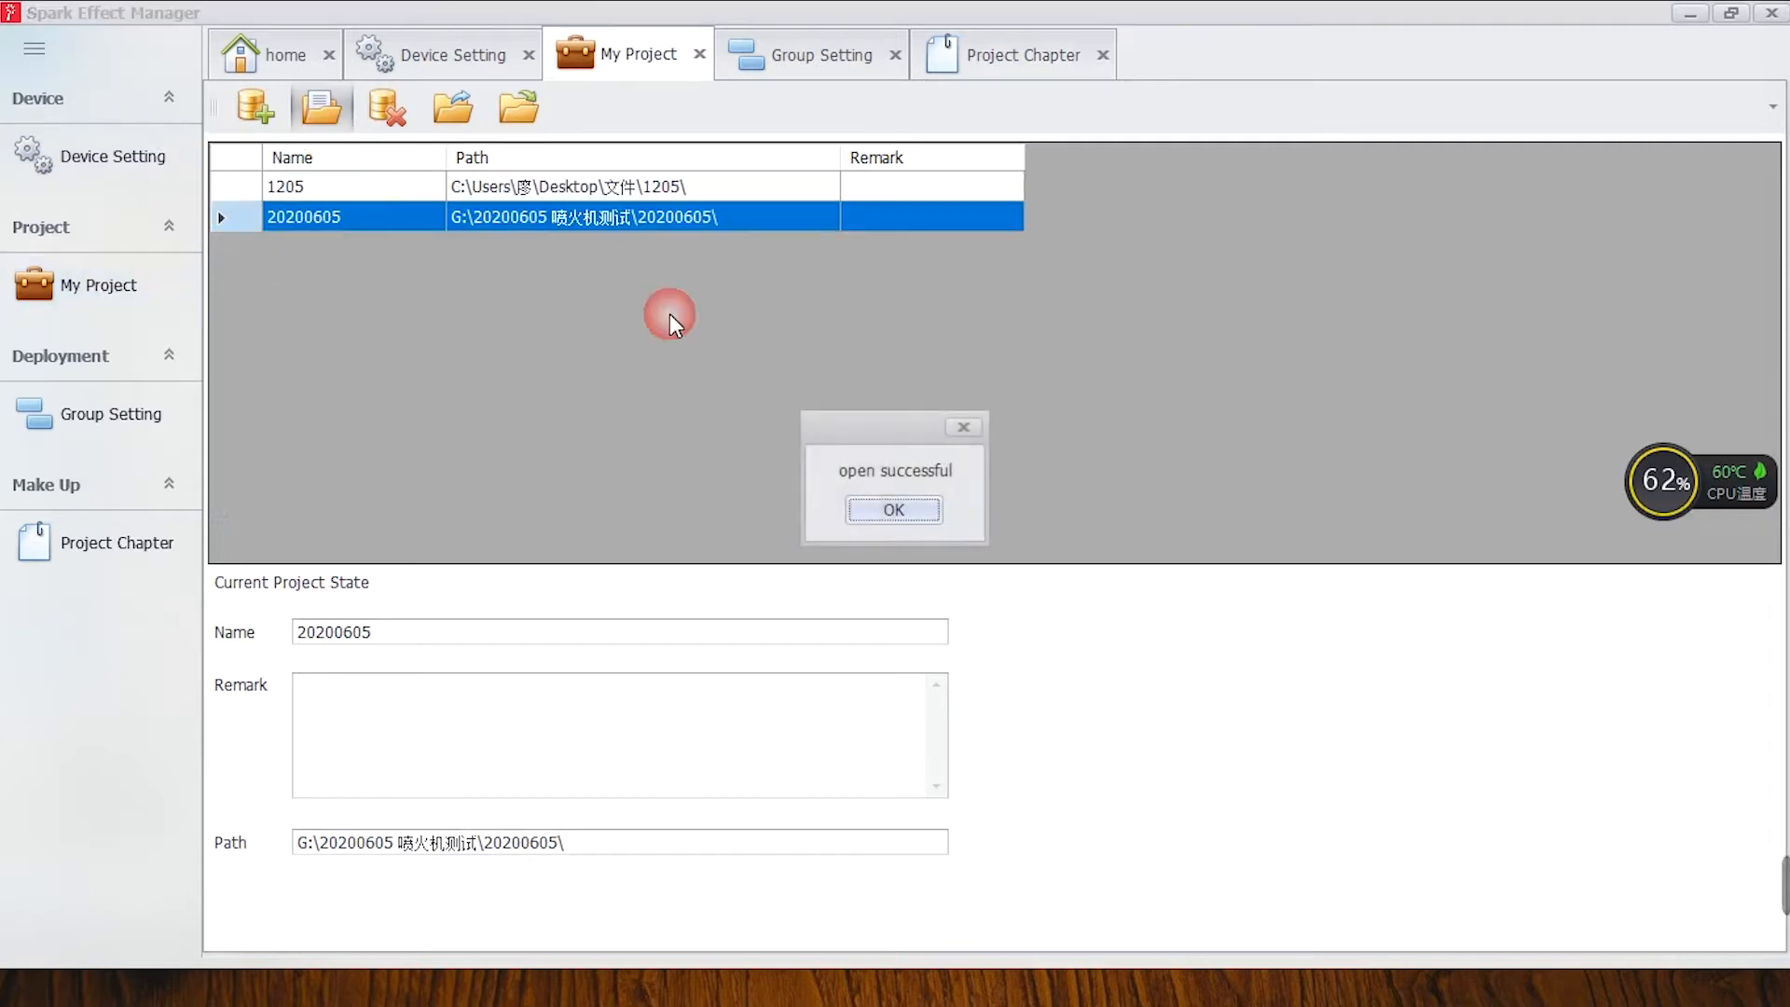
{"action": "left_click", "coordinate": [923, 509]}
Load the audio file Spark Fabrica Flamer.wav from drive F: into the project chapter.
{"action": "left_click", "coordinate": [82, 550]}
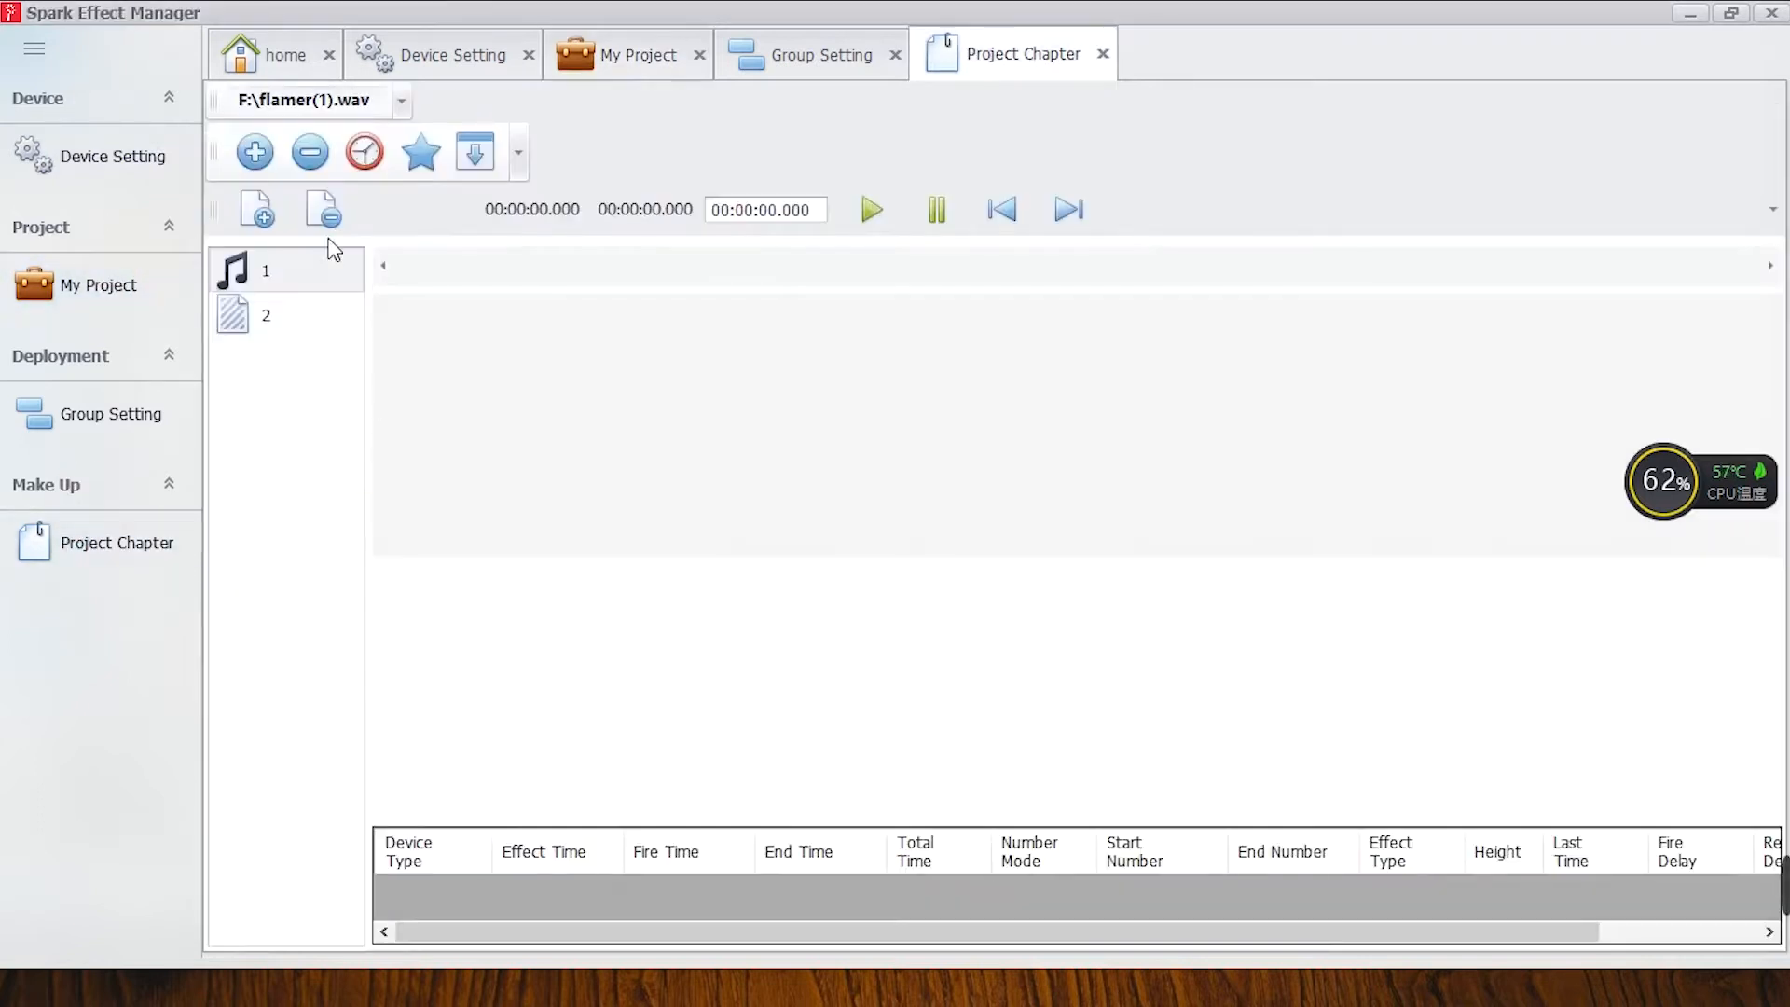
{"action": "left_click", "coordinate": [265, 214]}
{"action": "left_click", "coordinate": [265, 284]}
{"action": "left_click", "coordinate": [257, 325]}
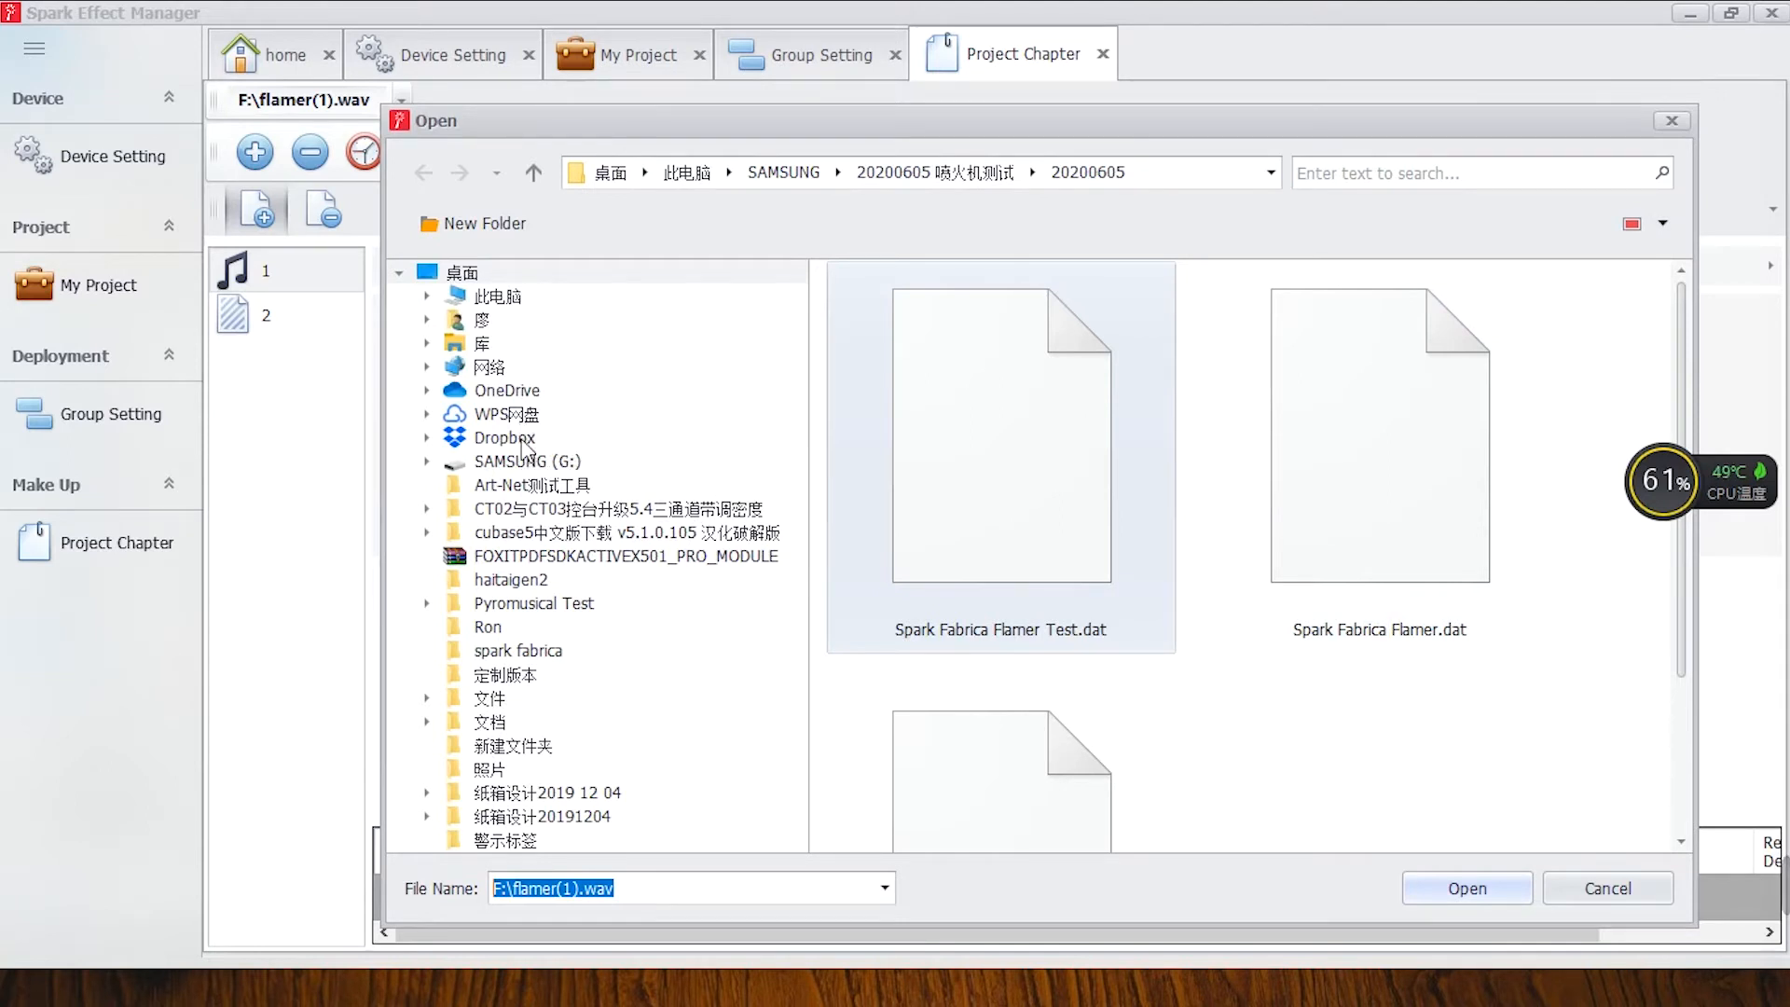
{"action": "left_click", "coordinate": [498, 306]}
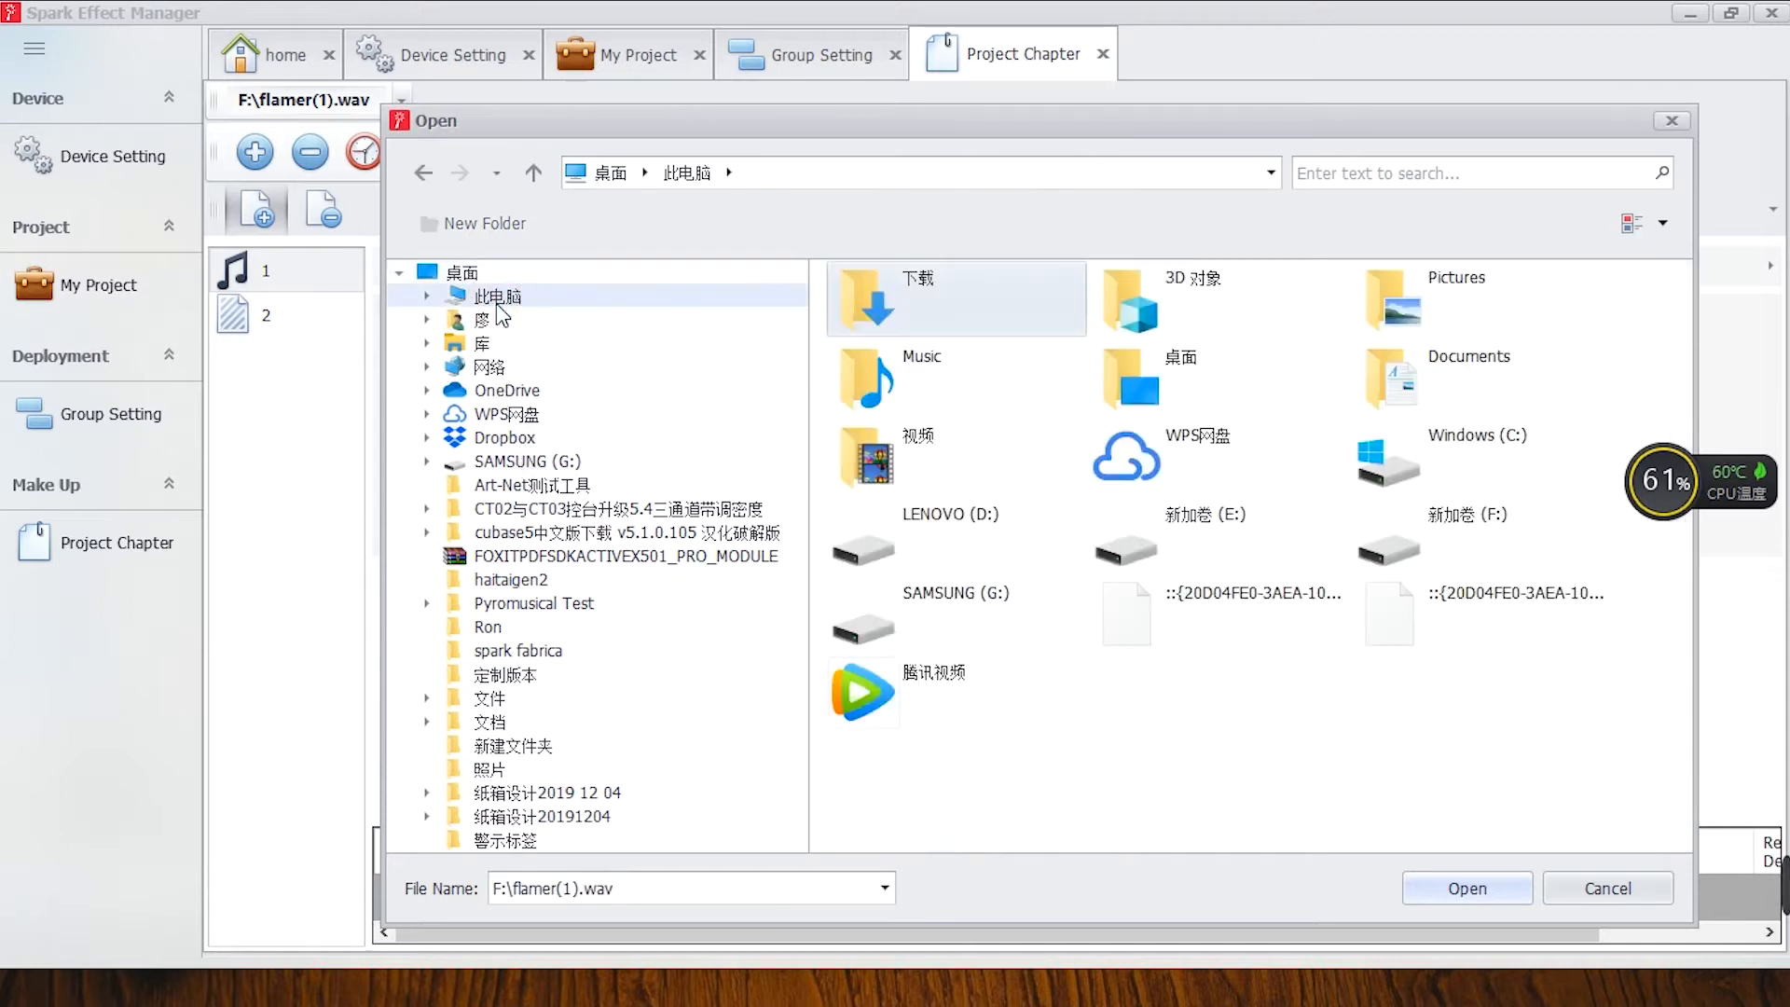
{"action": "double_click", "coordinate": [1456, 540]}
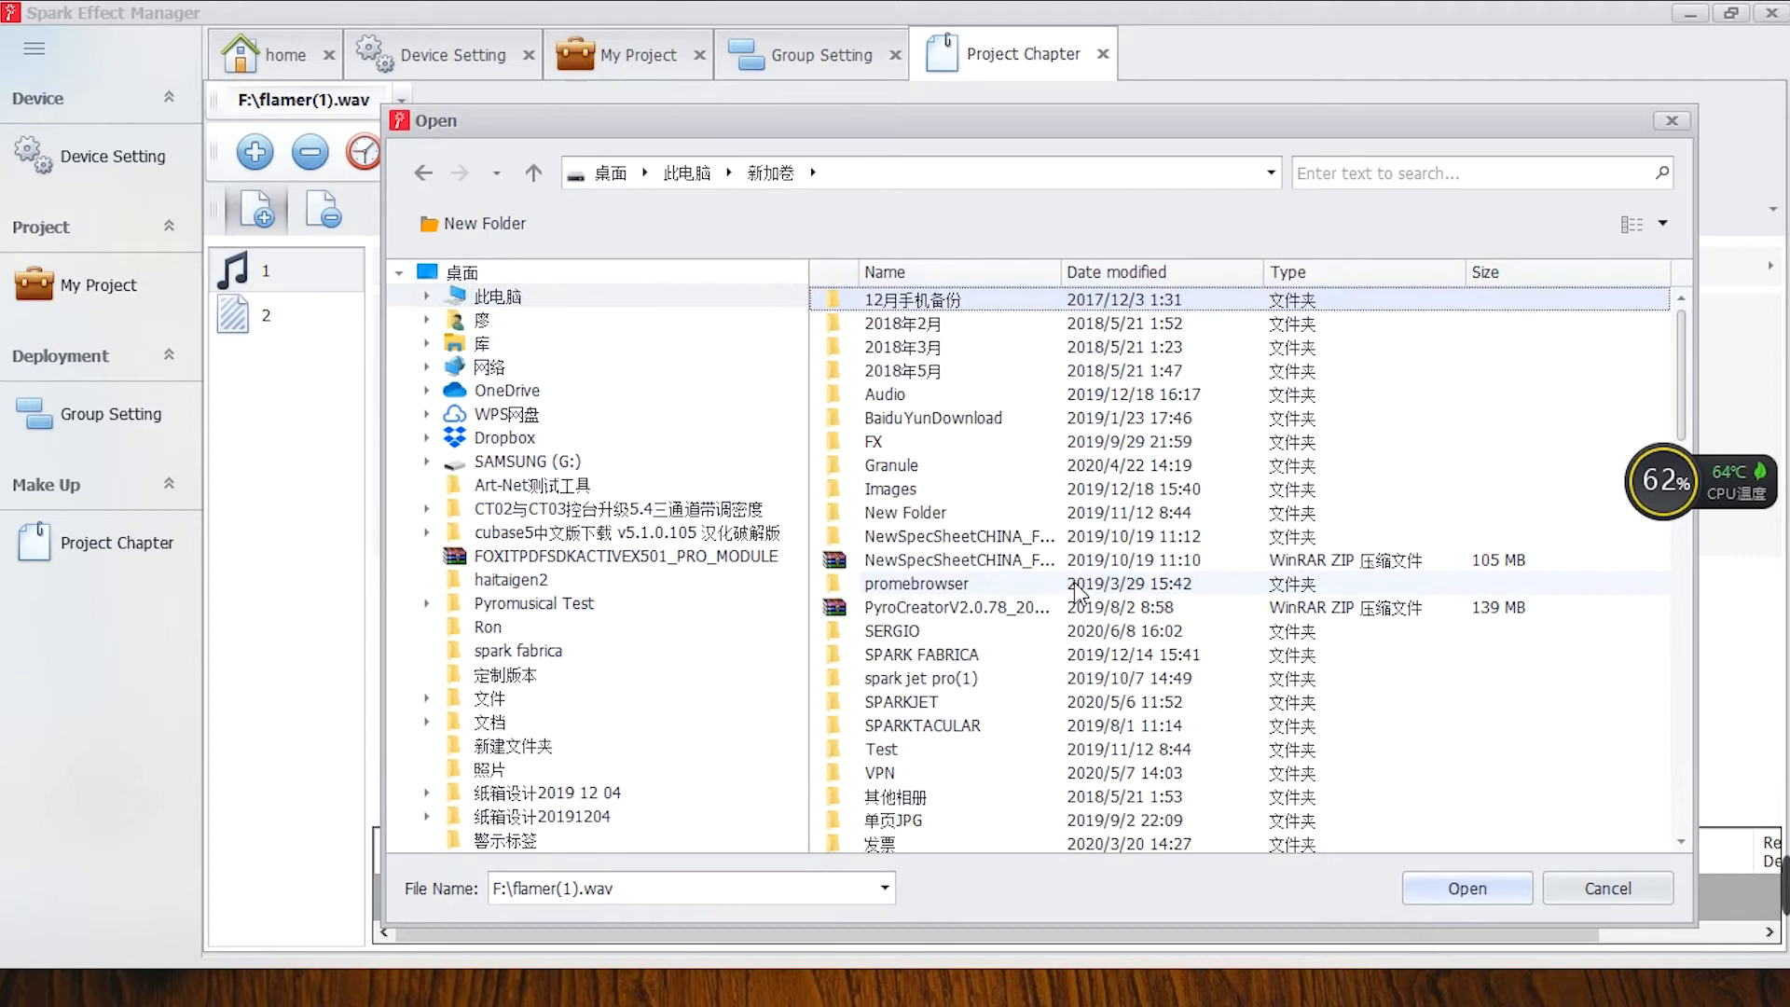
{"action": "scroll", "coordinate": [1081, 594], "scroll_direction": "down", "scroll_amount": 9}
{"action": "scroll", "coordinate": [1078, 592], "scroll_direction": "down", "scroll_amount": 3}
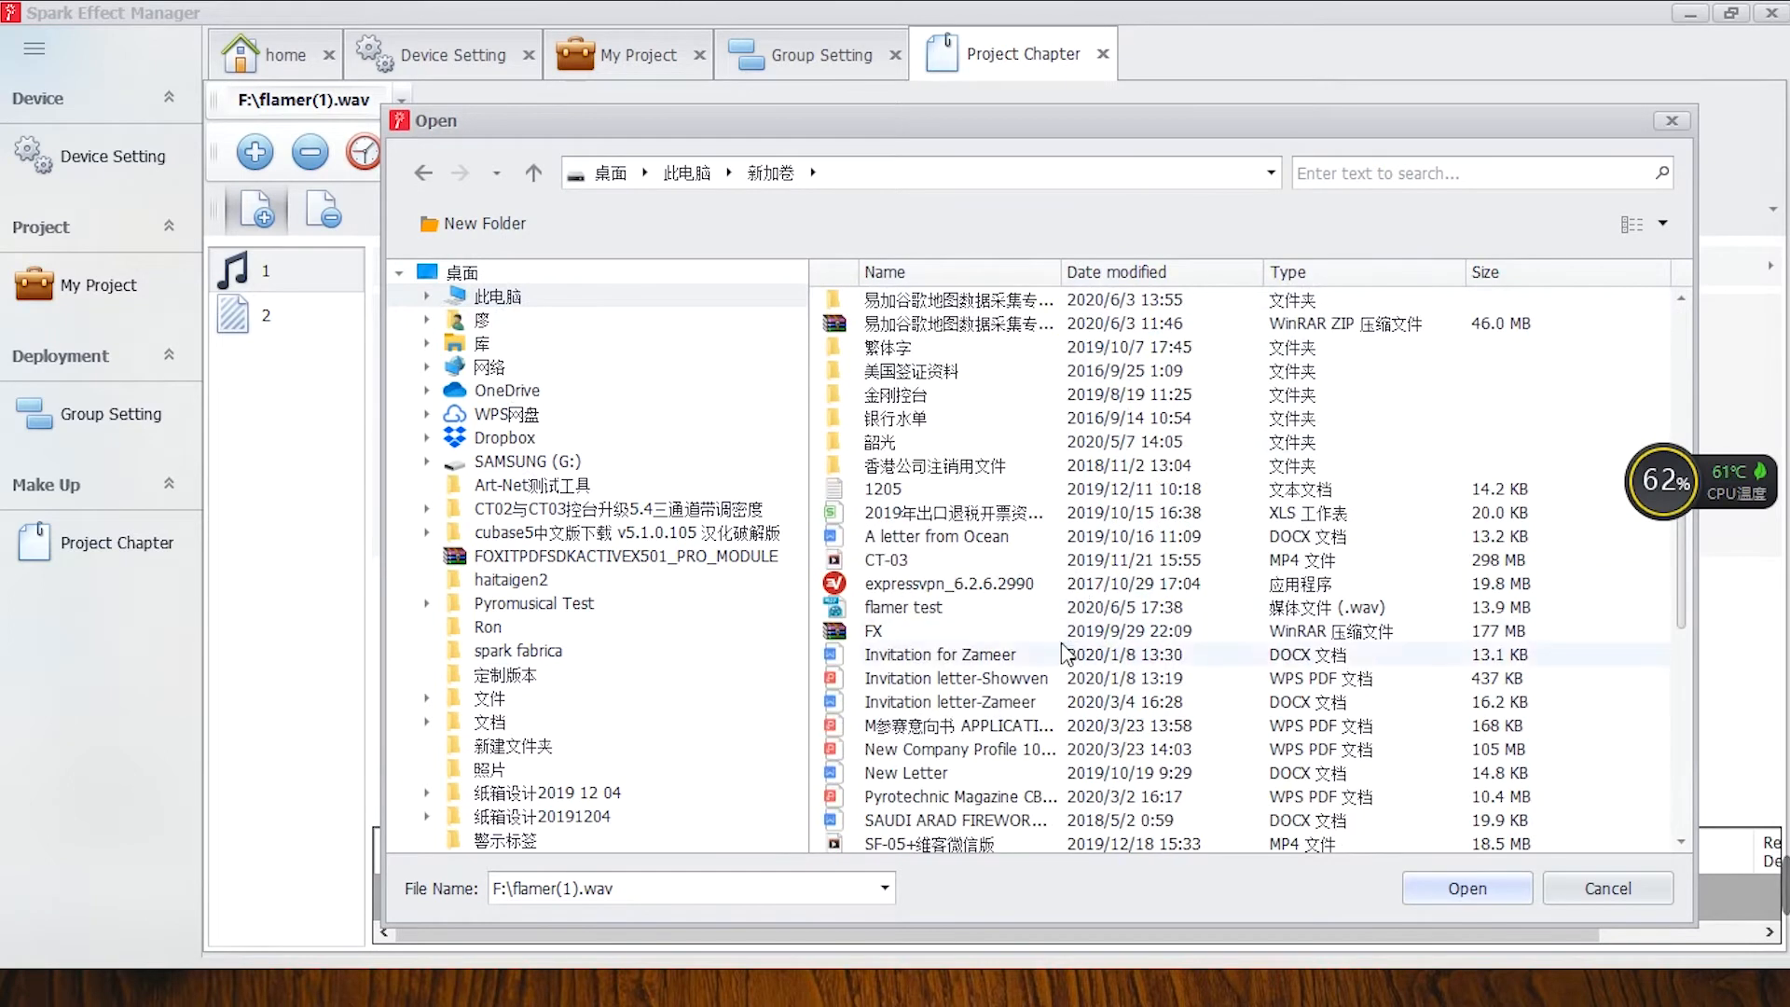
{"action": "scroll", "coordinate": [1035, 675], "scroll_direction": "down", "scroll_amount": 1}
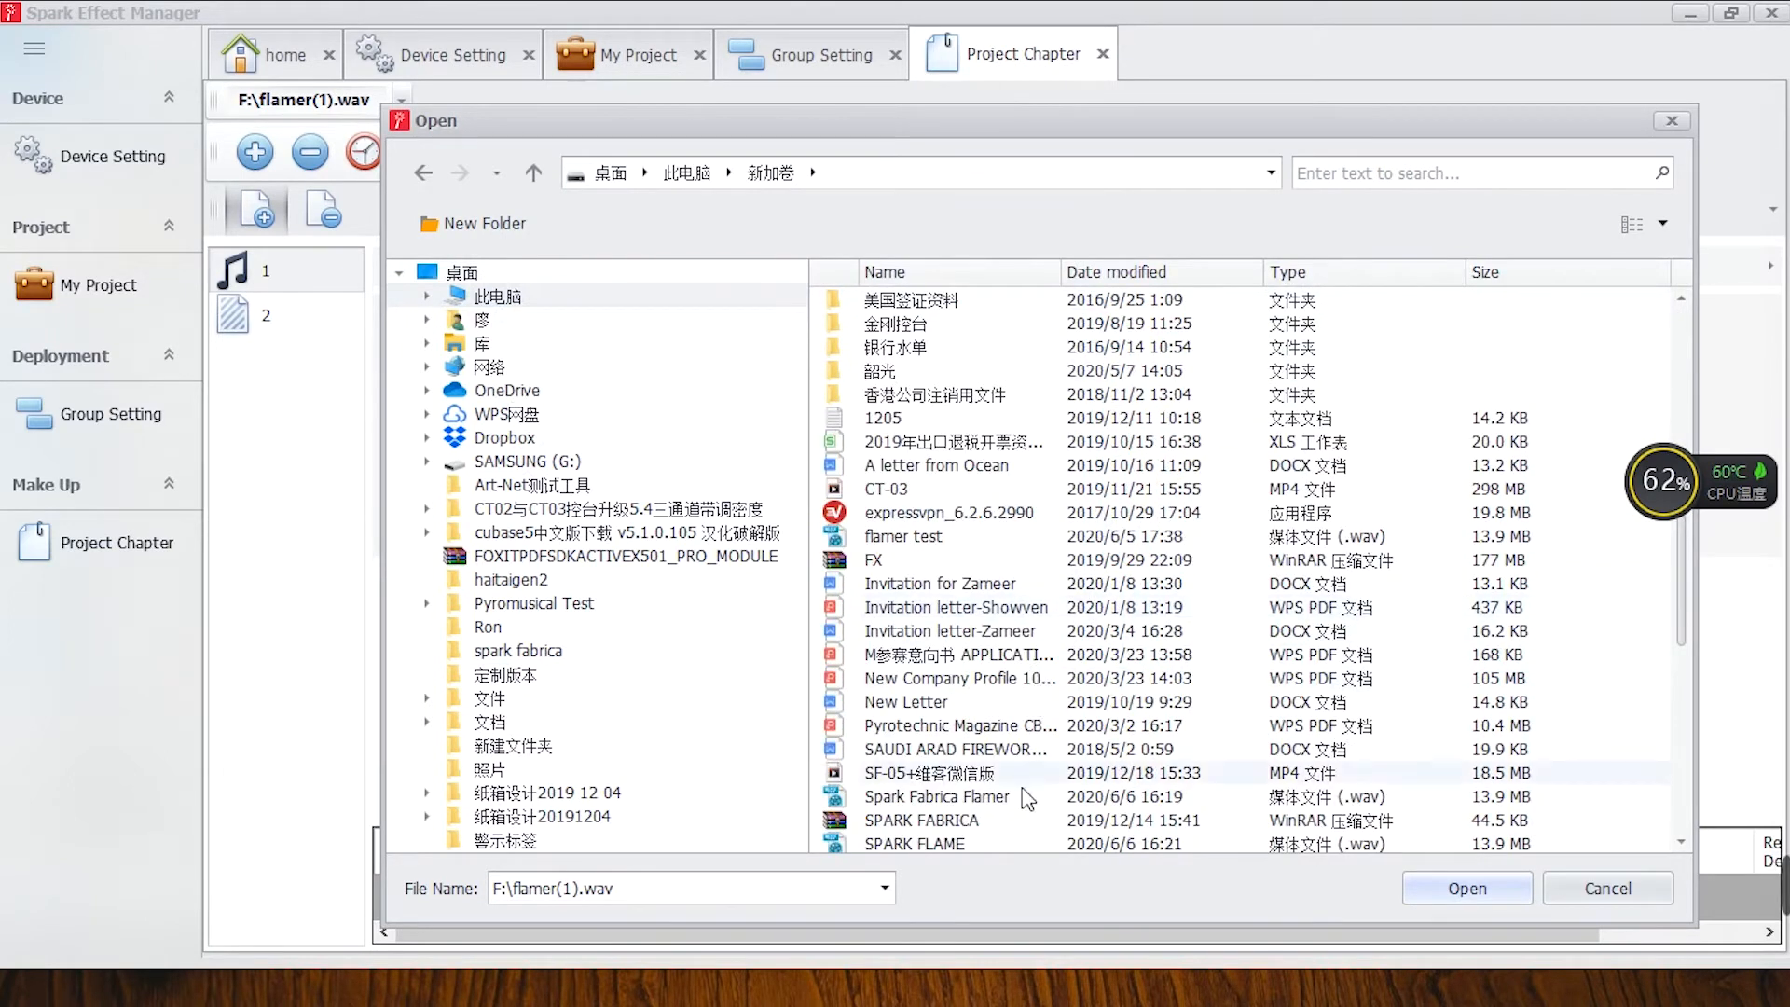
{"action": "left_click", "coordinate": [990, 798]}
{"action": "left_click", "coordinate": [1465, 888]}
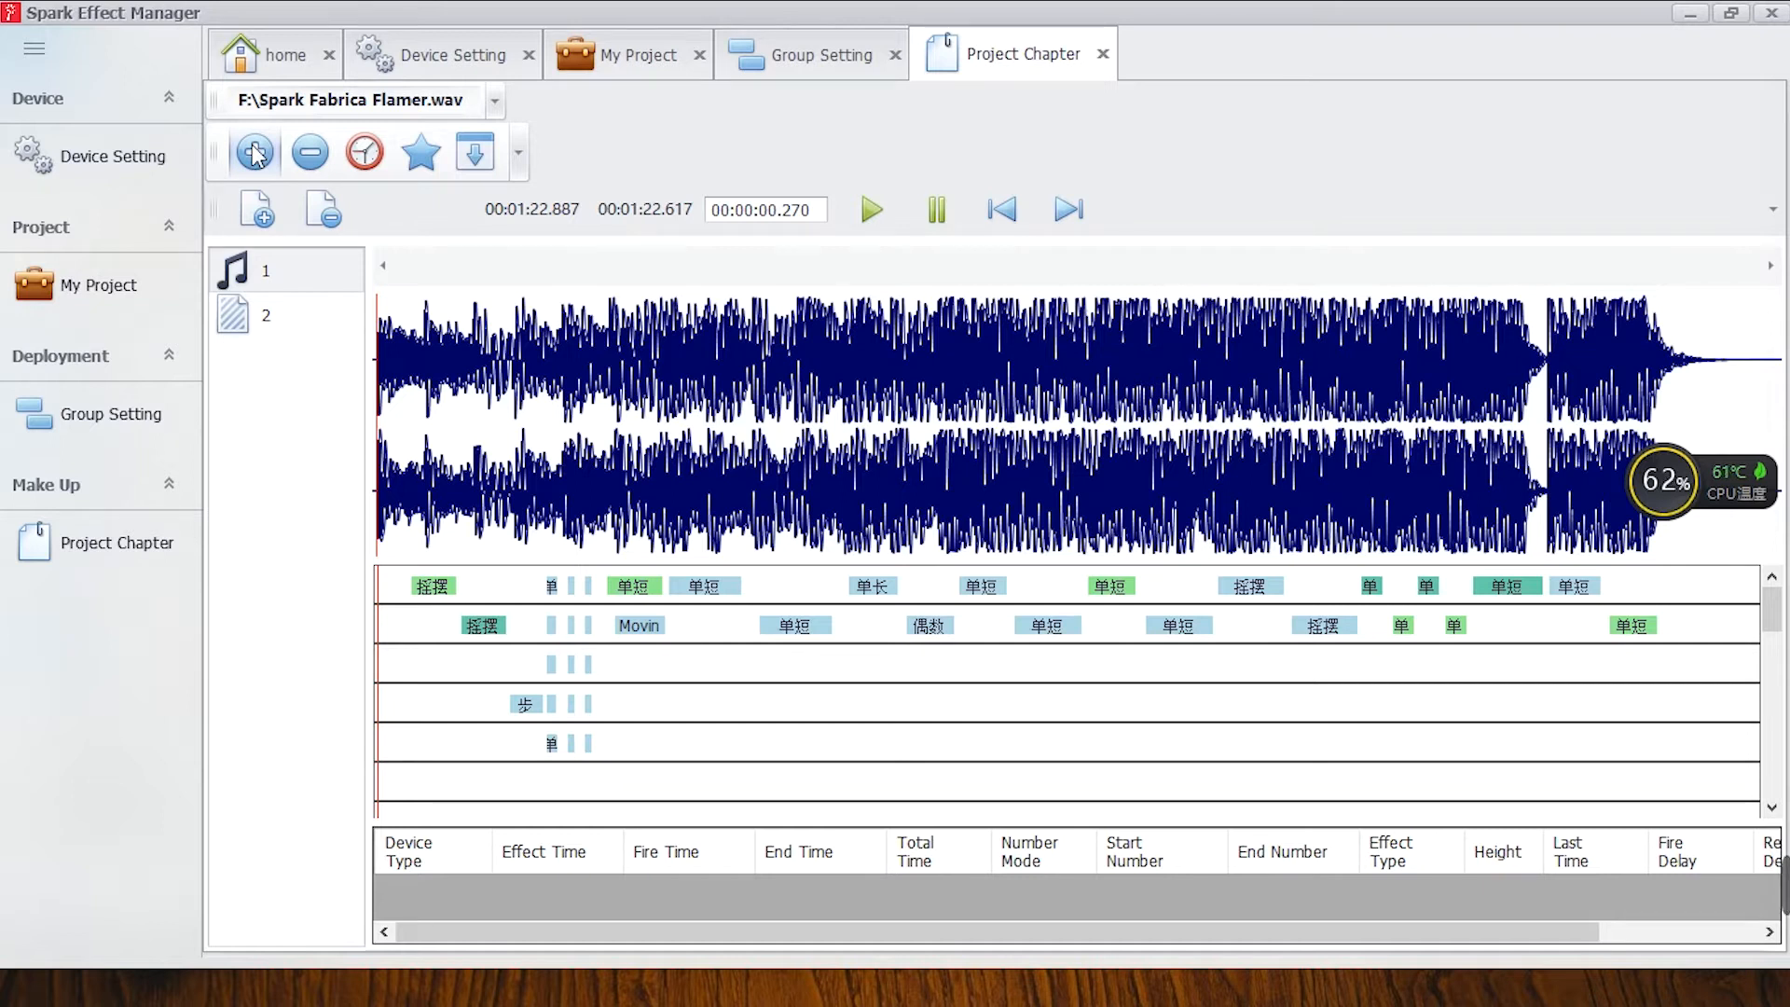
Play the music from the start of the waveform and pause it at 00:00:03.165.
{"action": "left_click", "coordinate": [262, 216]}
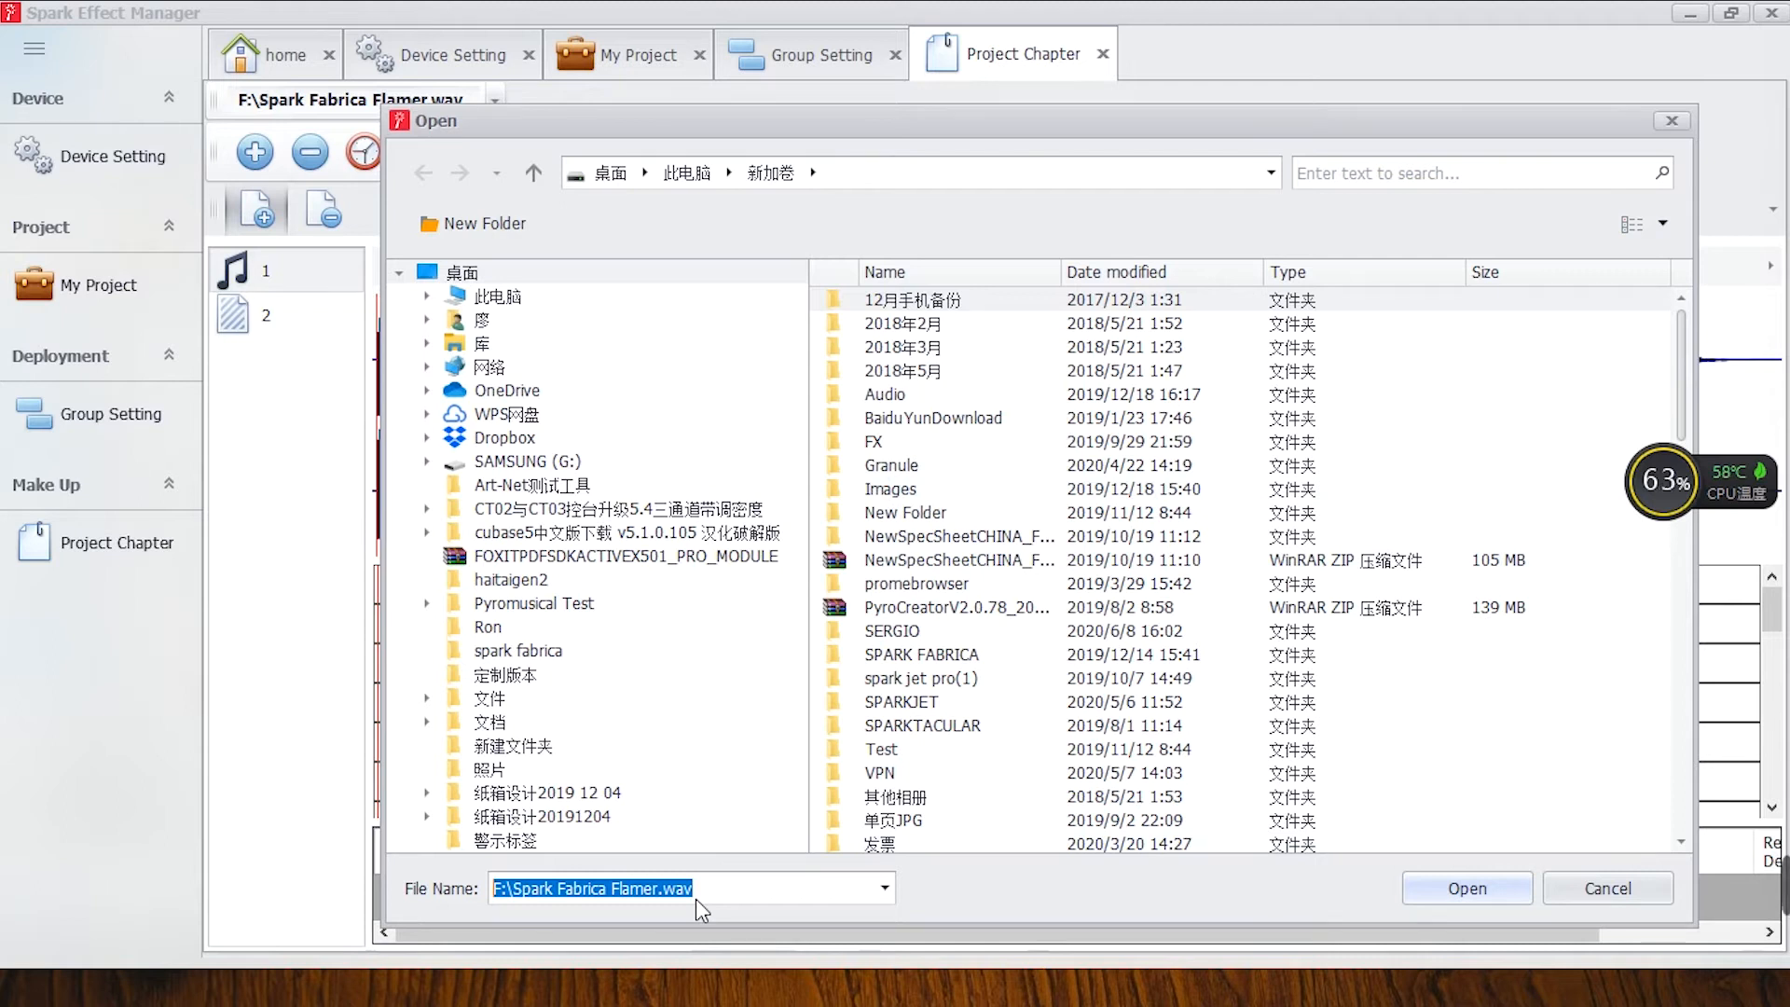
{"action": "left_click", "coordinate": [1671, 121]}
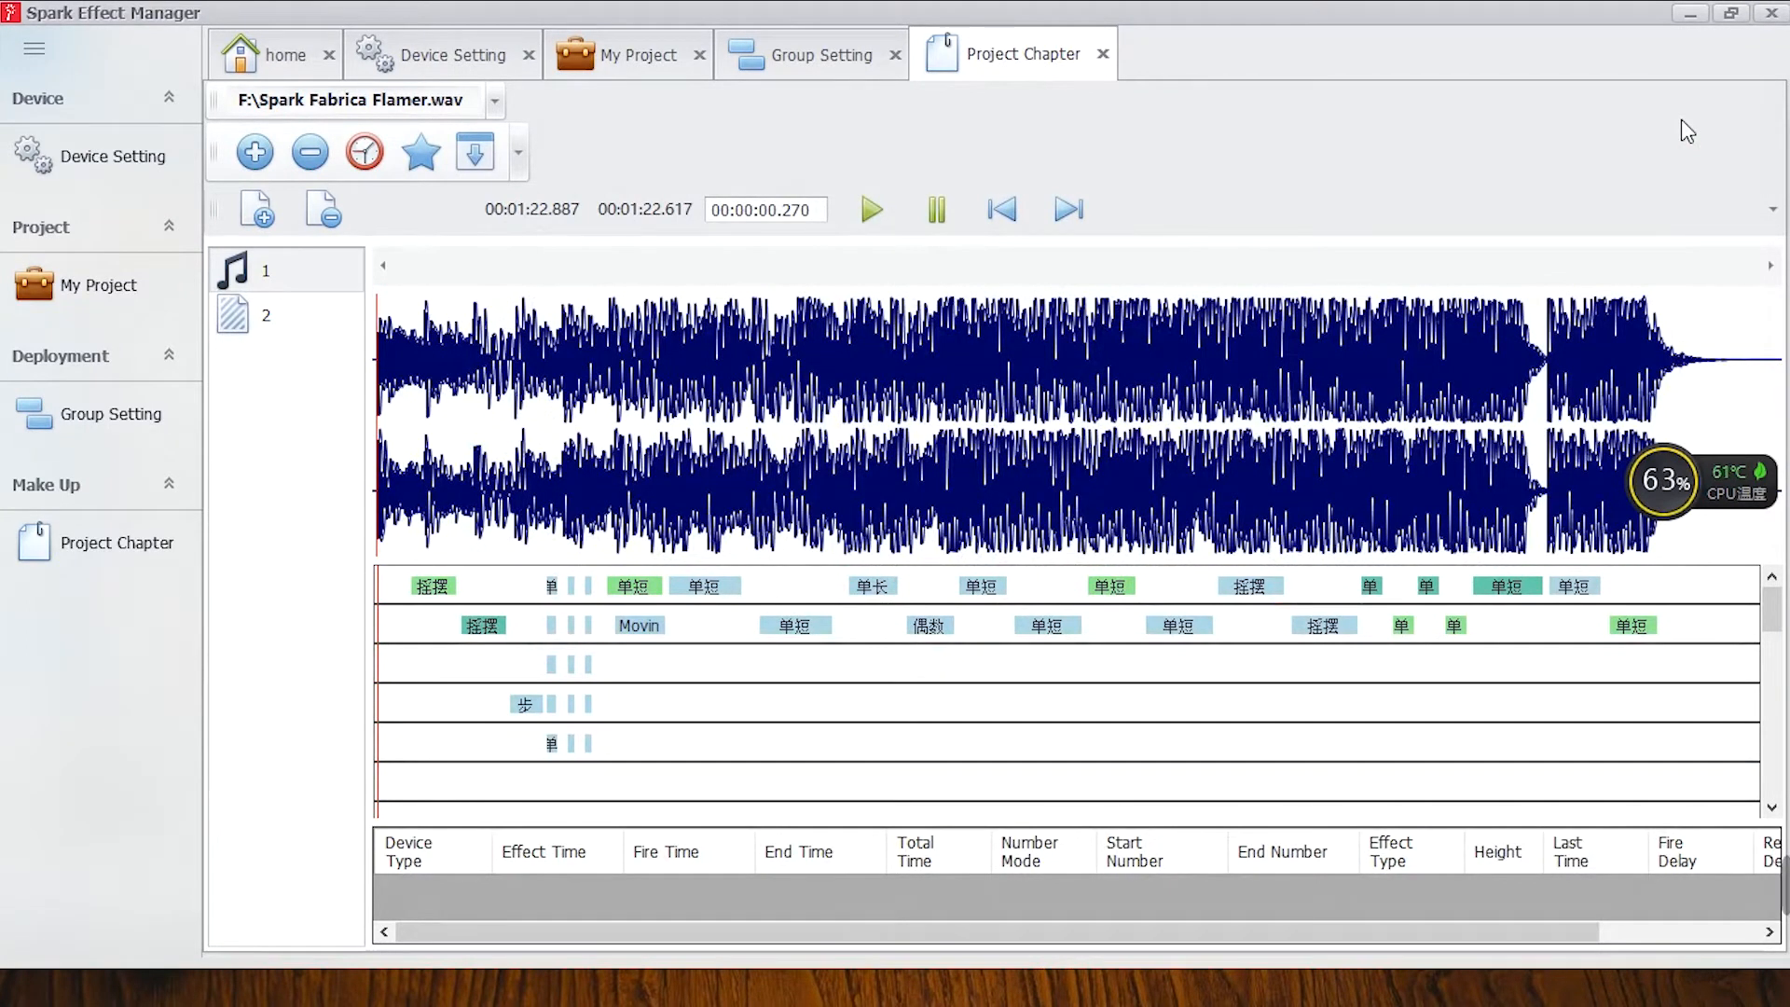
{"action": "scroll", "coordinate": [663, 480], "scroll_direction": "up", "scroll_amount": 2}
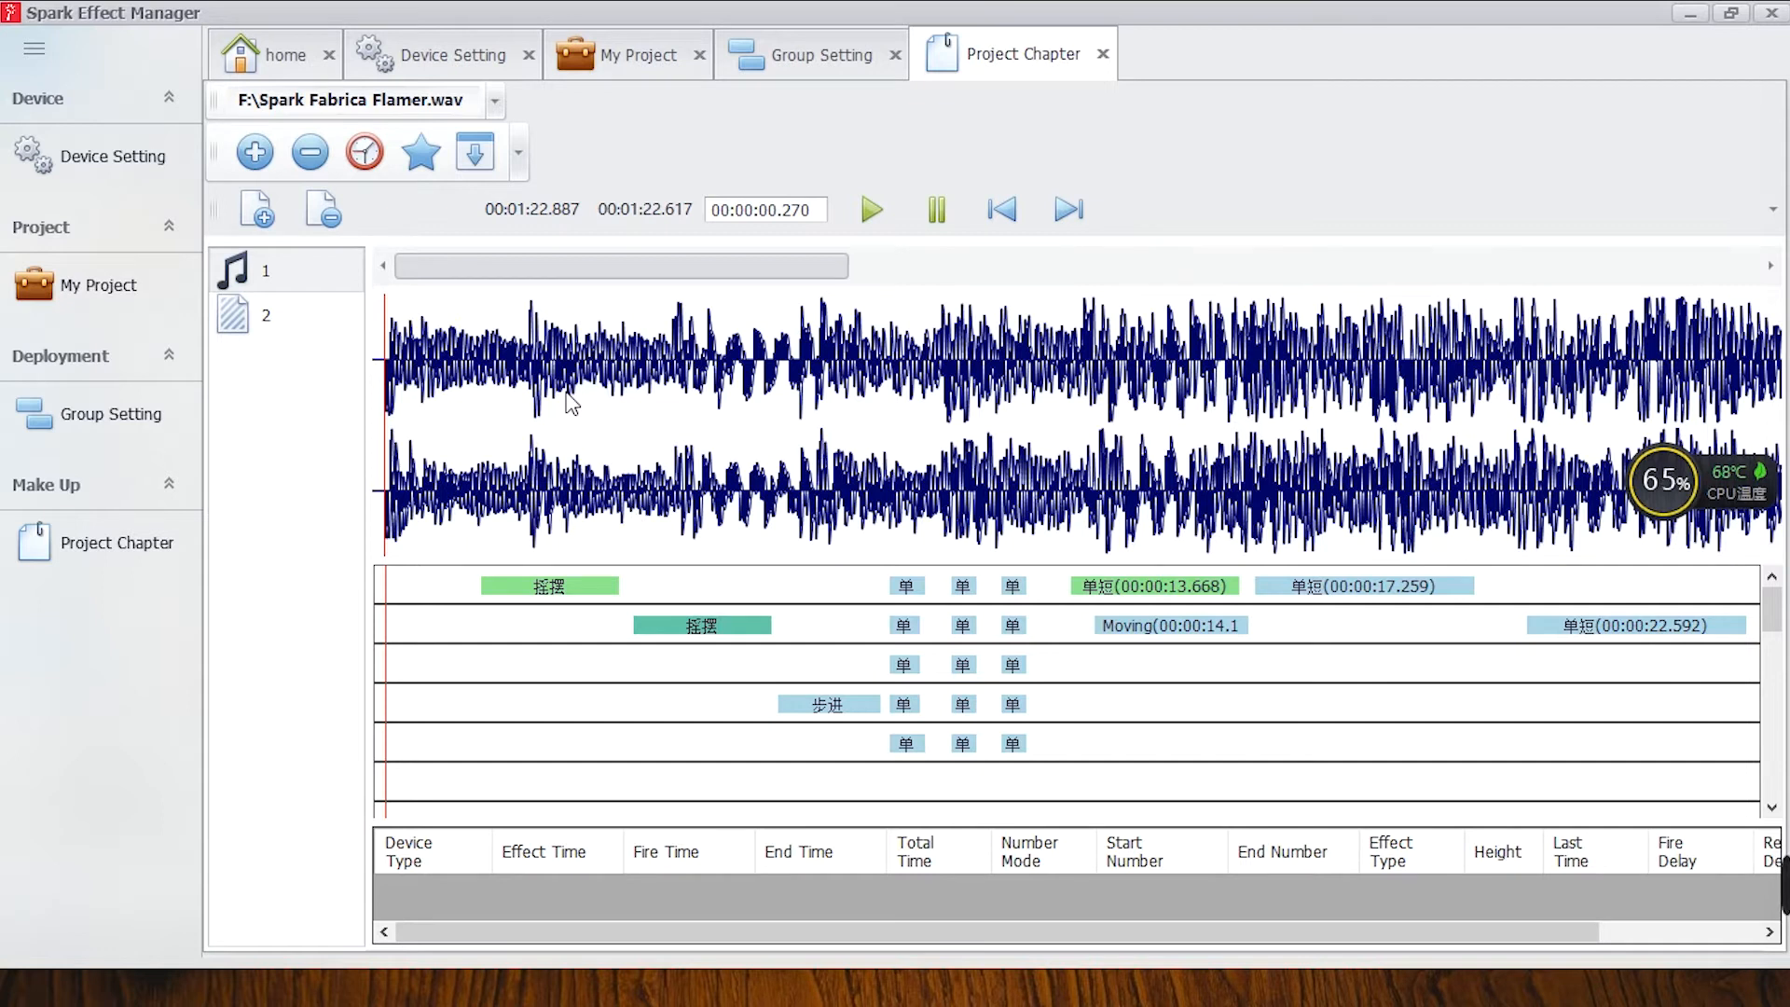
{"action": "left_click", "coordinate": [880, 215]}
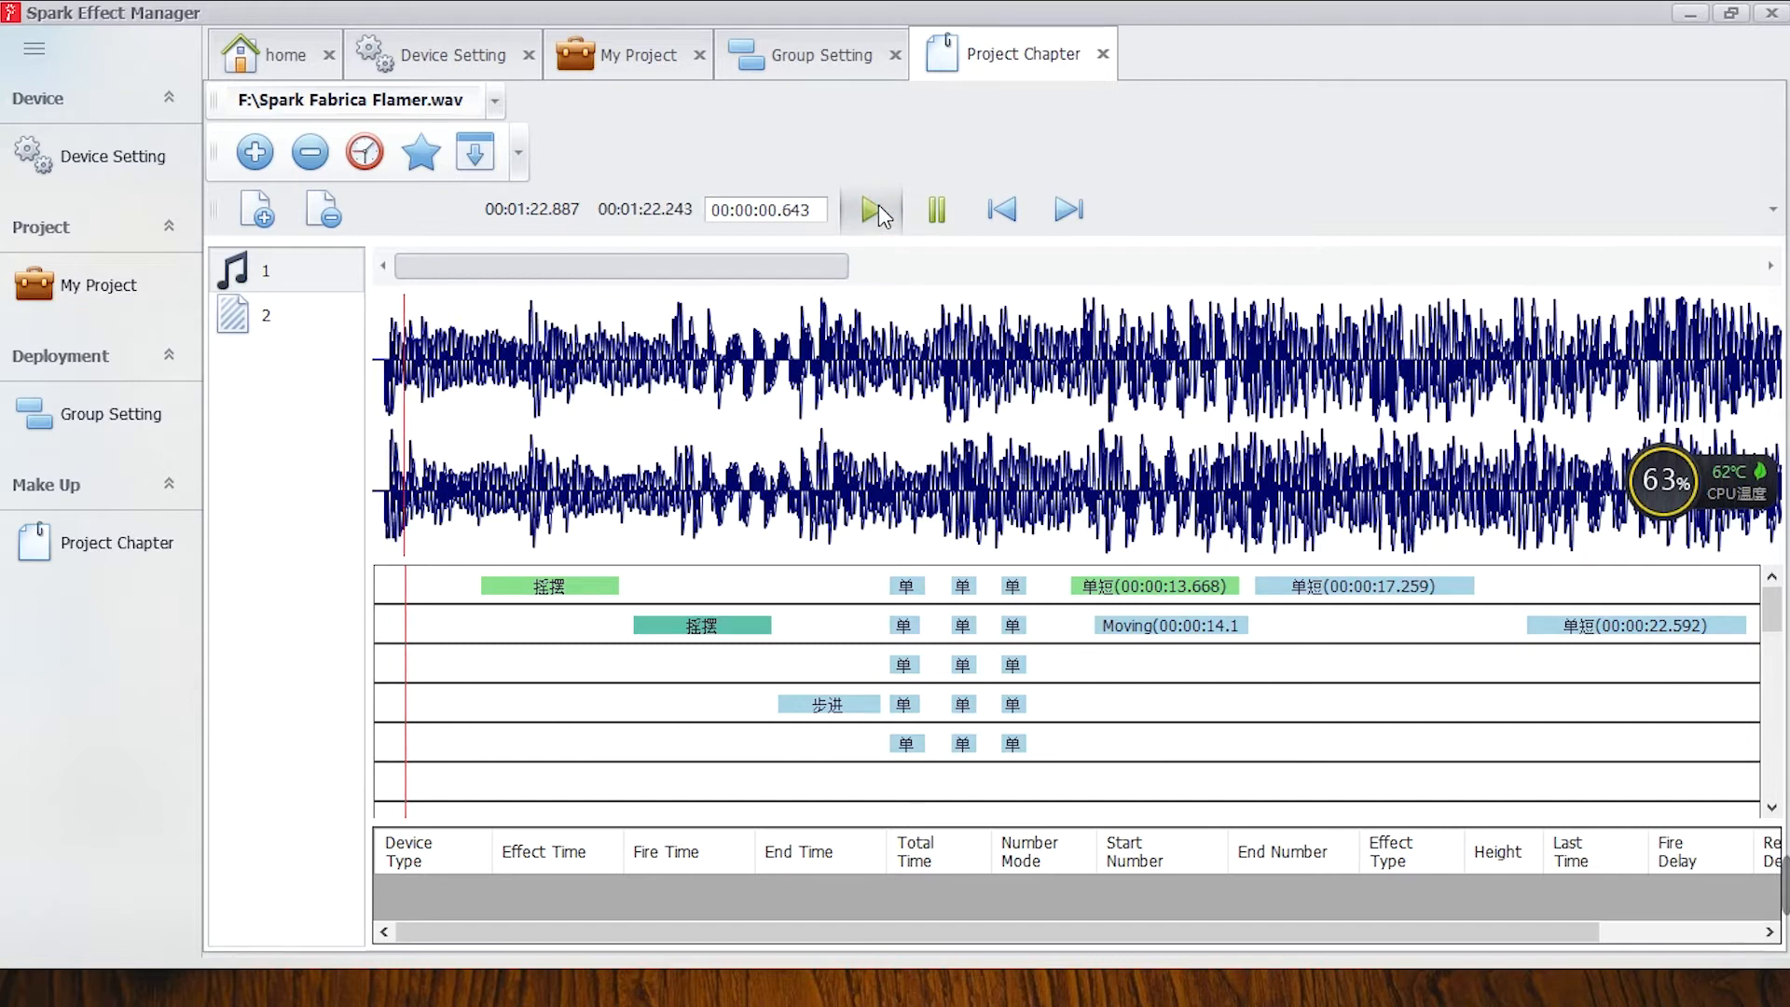
{"action": "left_click", "coordinate": [938, 208]}
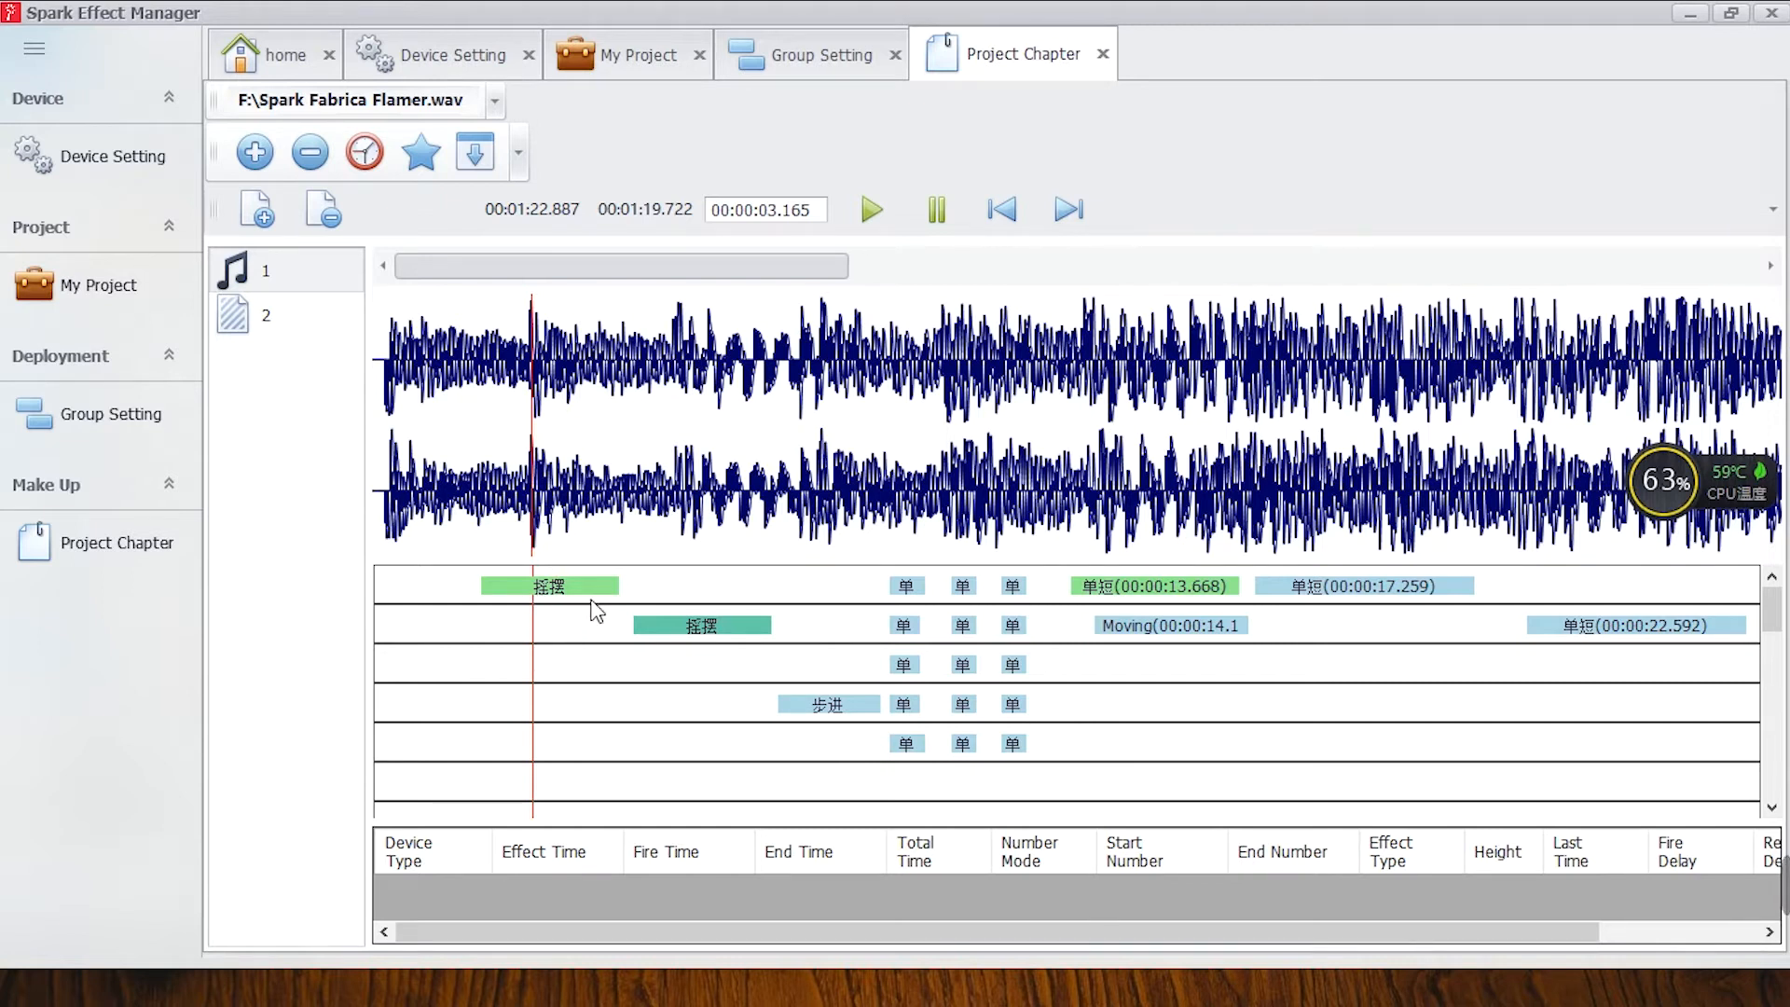
Add a new effect at 00:00:03.165 on the third timeline row and name it FLAMER VOLLEY.
{"action": "right_click", "coordinate": [584, 663]}
{"action": "left_click", "coordinate": [704, 710]}
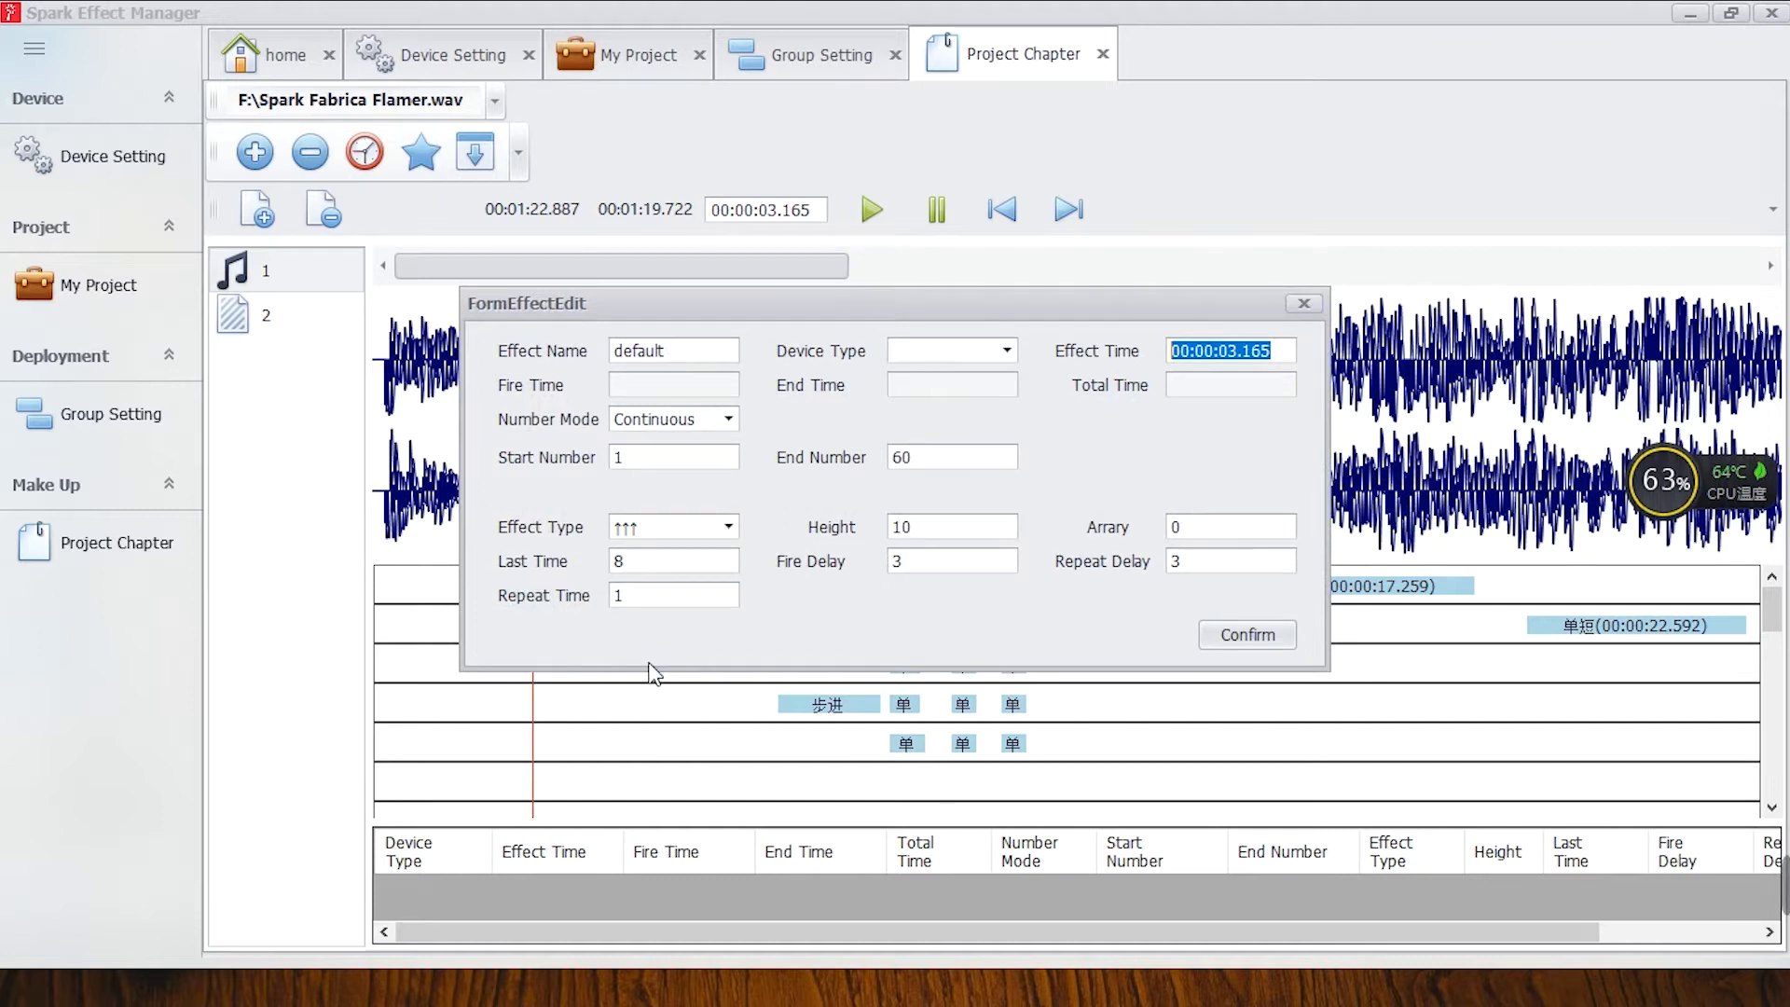
{"action": "left_click", "coordinate": [658, 355]}
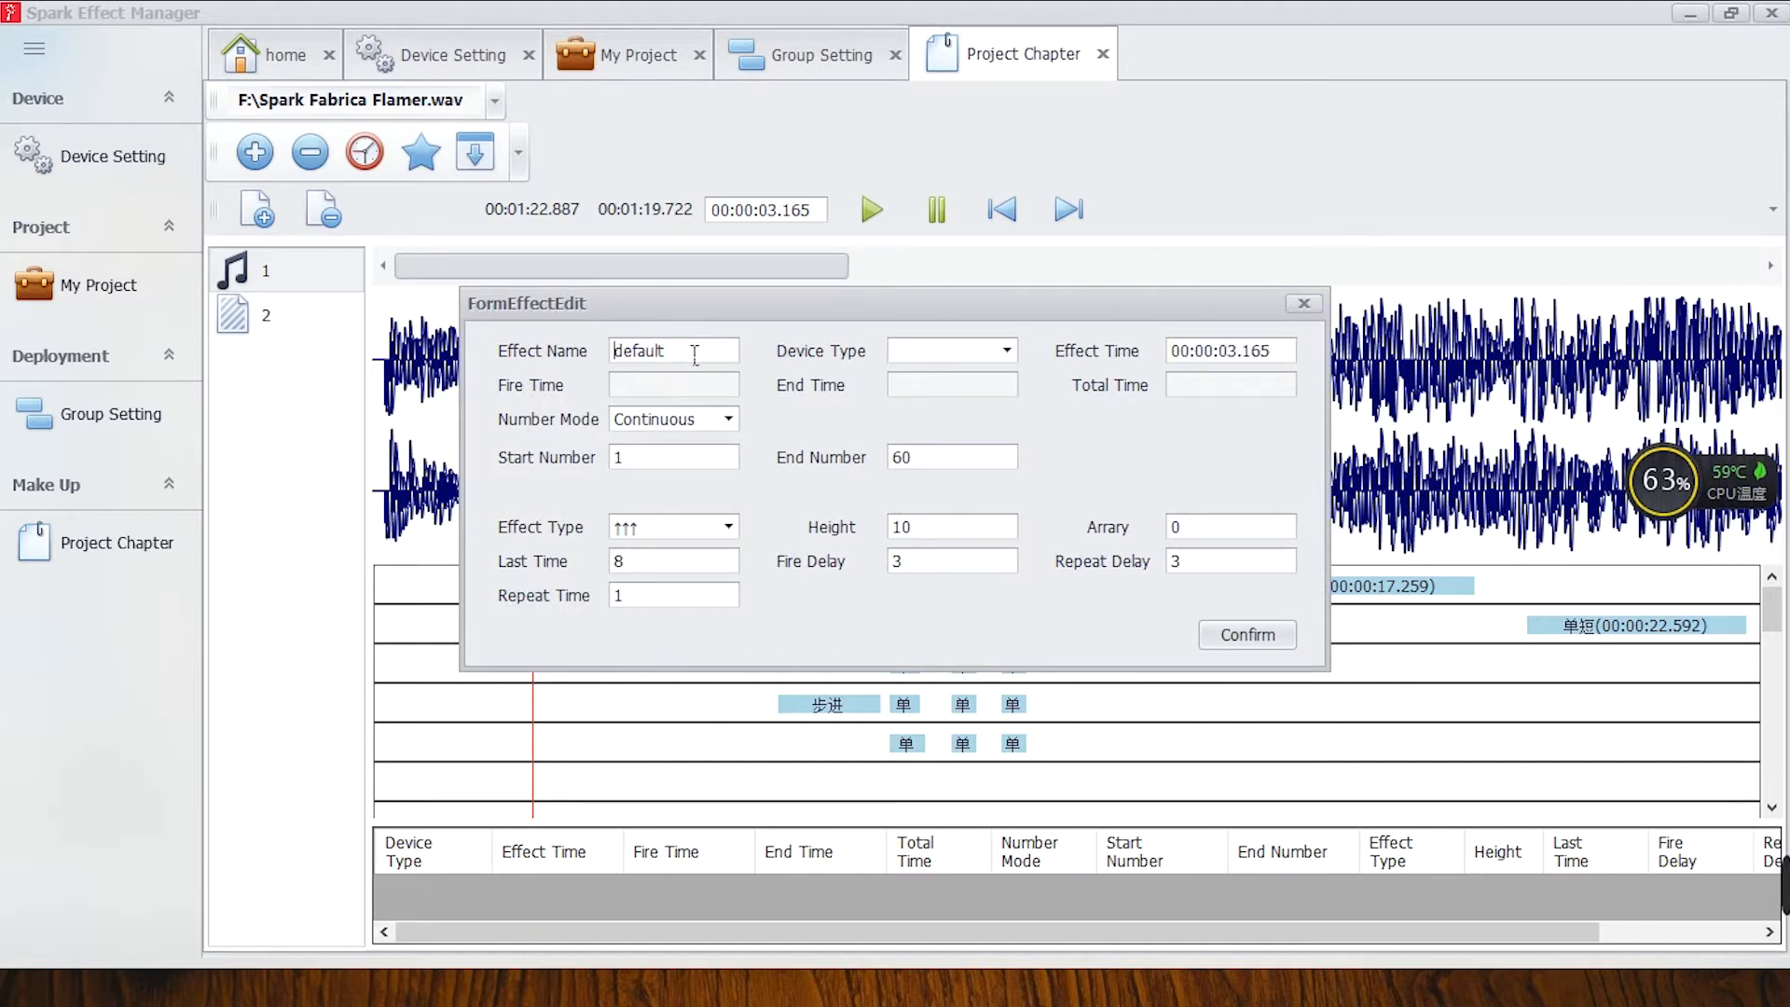
{"action": "left_click_drag", "start_coordinate": [716, 361], "coordinate": [599, 378]}
{"action": "type", "text": "FM"}
{"action": "key", "text": "BackSpace"}
{"action": "type", "text": "LAMER VO"}
{"action": "key", "text": "BackSpace"}
{"action": "key", "text": "BackSpace"}
{"action": "type", "text": "VOLLEY"}
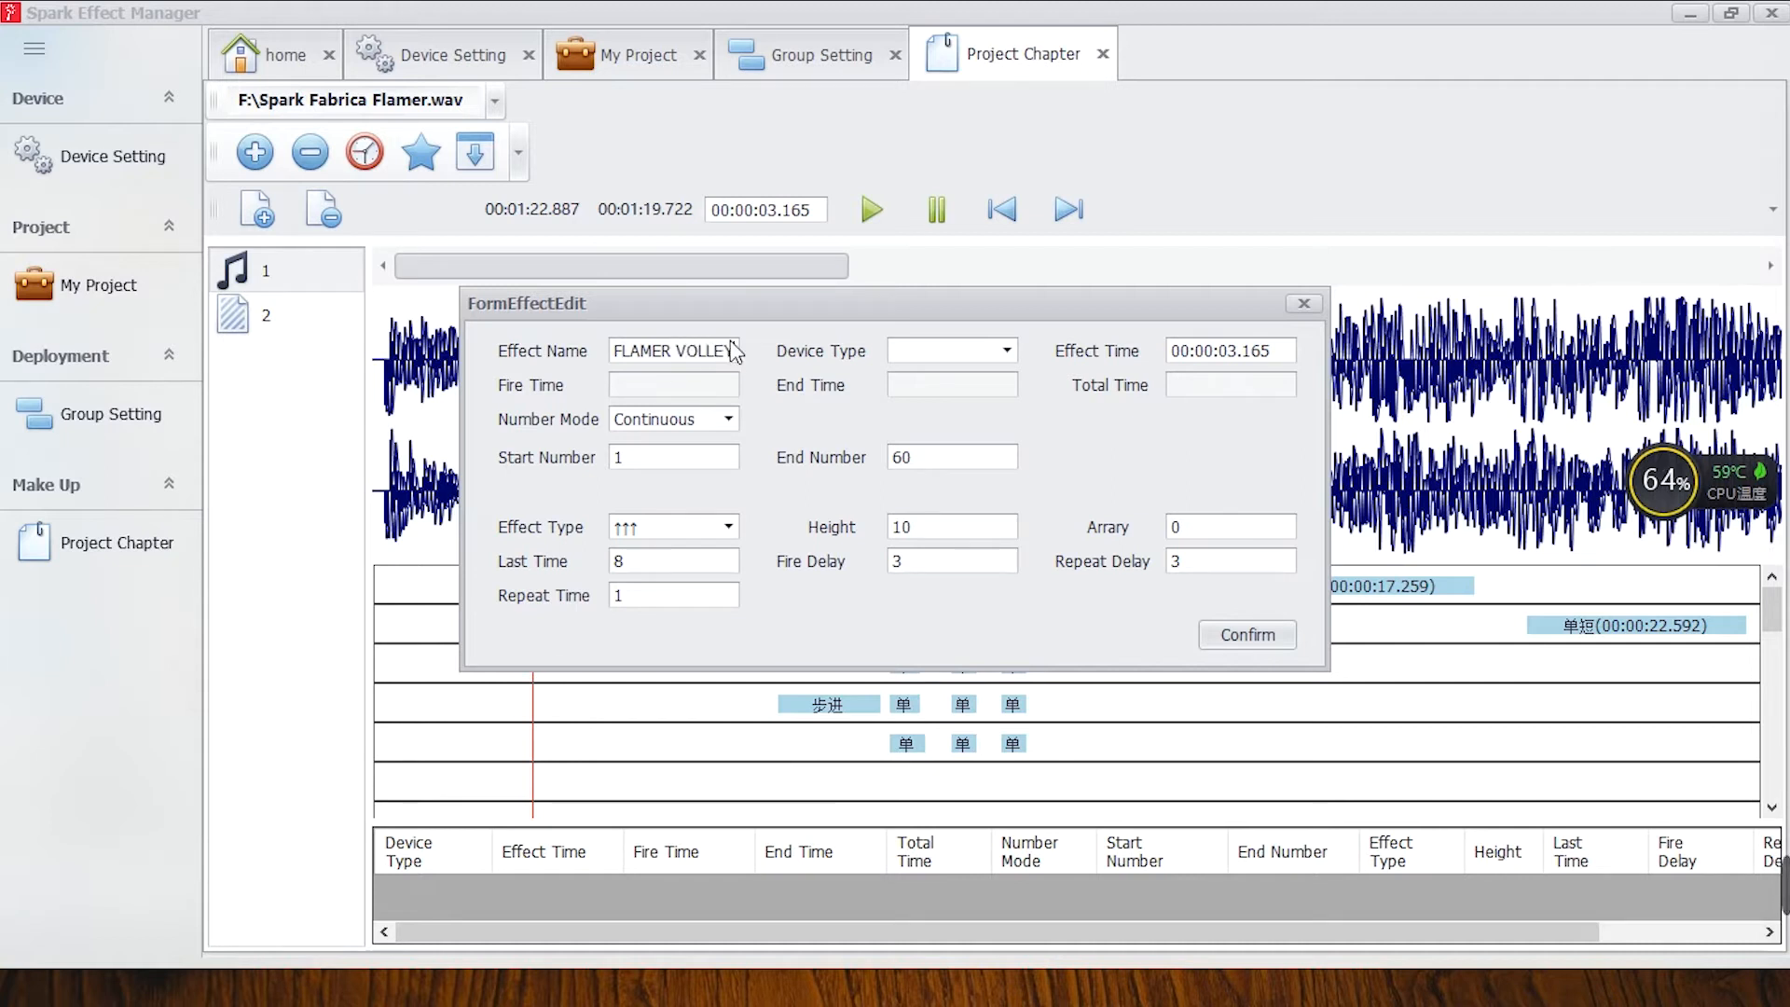
Set the new effect's device type to I Flamer.
{"action": "left_click", "coordinate": [995, 355]}
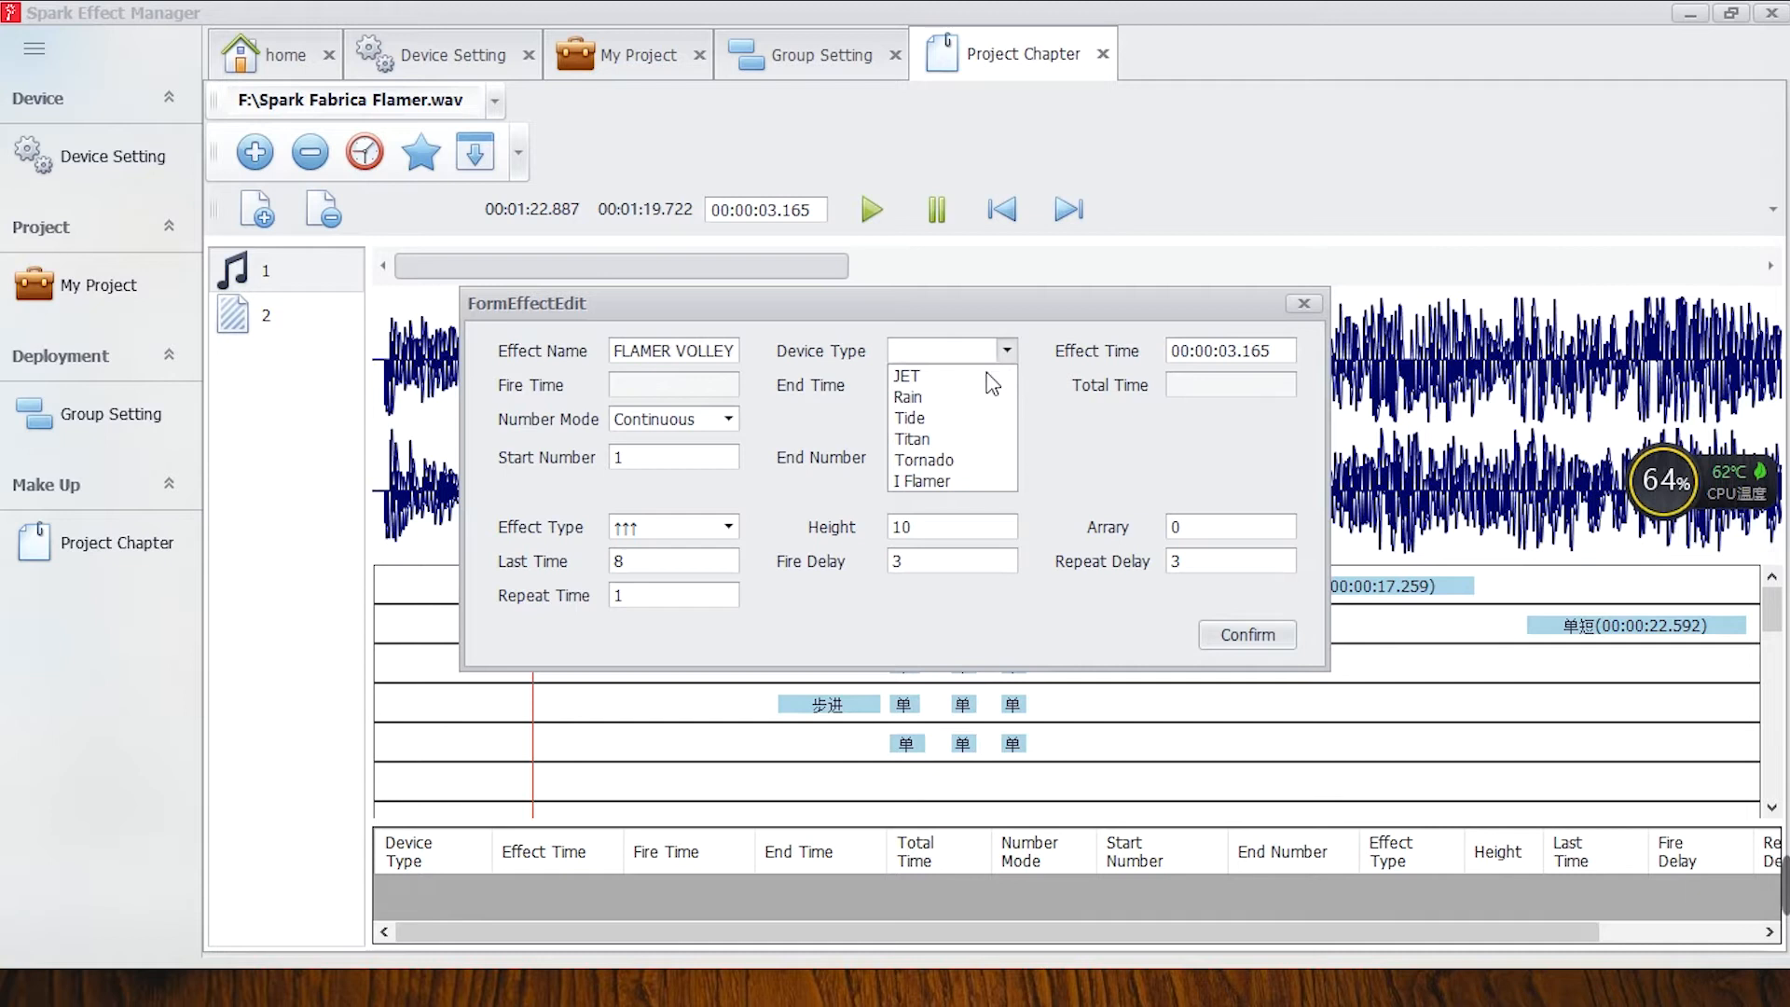
{"action": "left_click", "coordinate": [943, 459]}
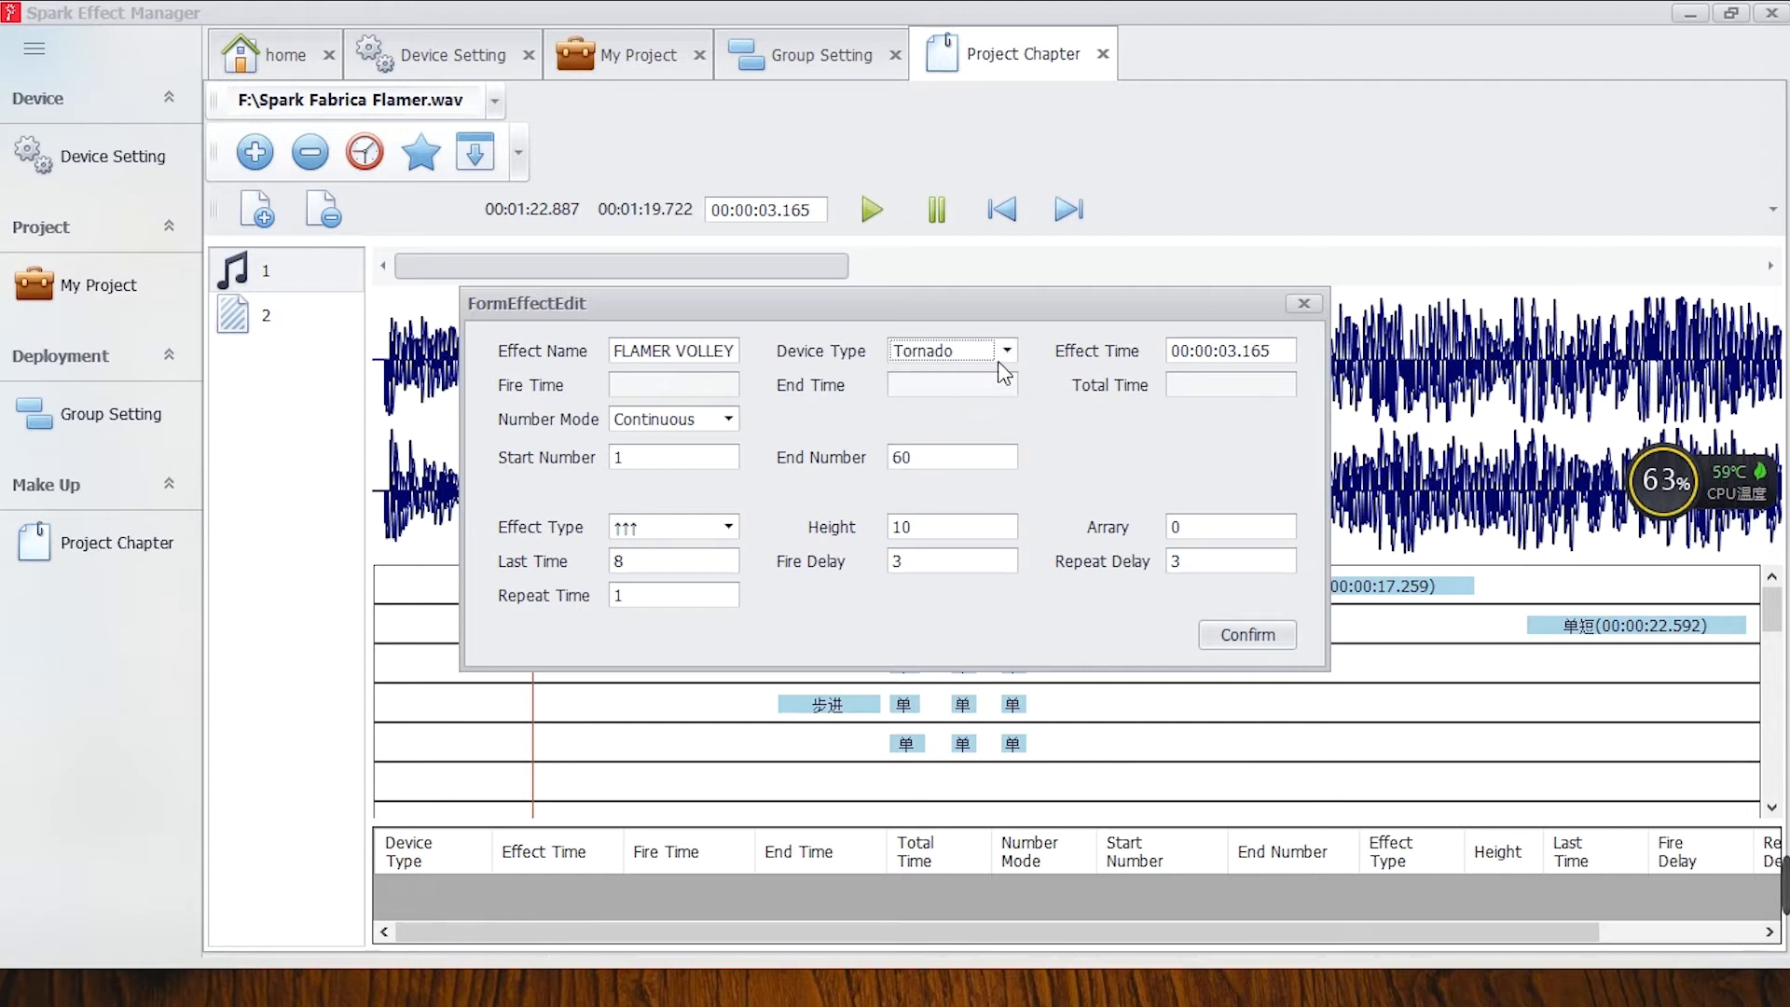
{"action": "left_click", "coordinate": [999, 359]}
{"action": "left_click", "coordinate": [923, 481]}
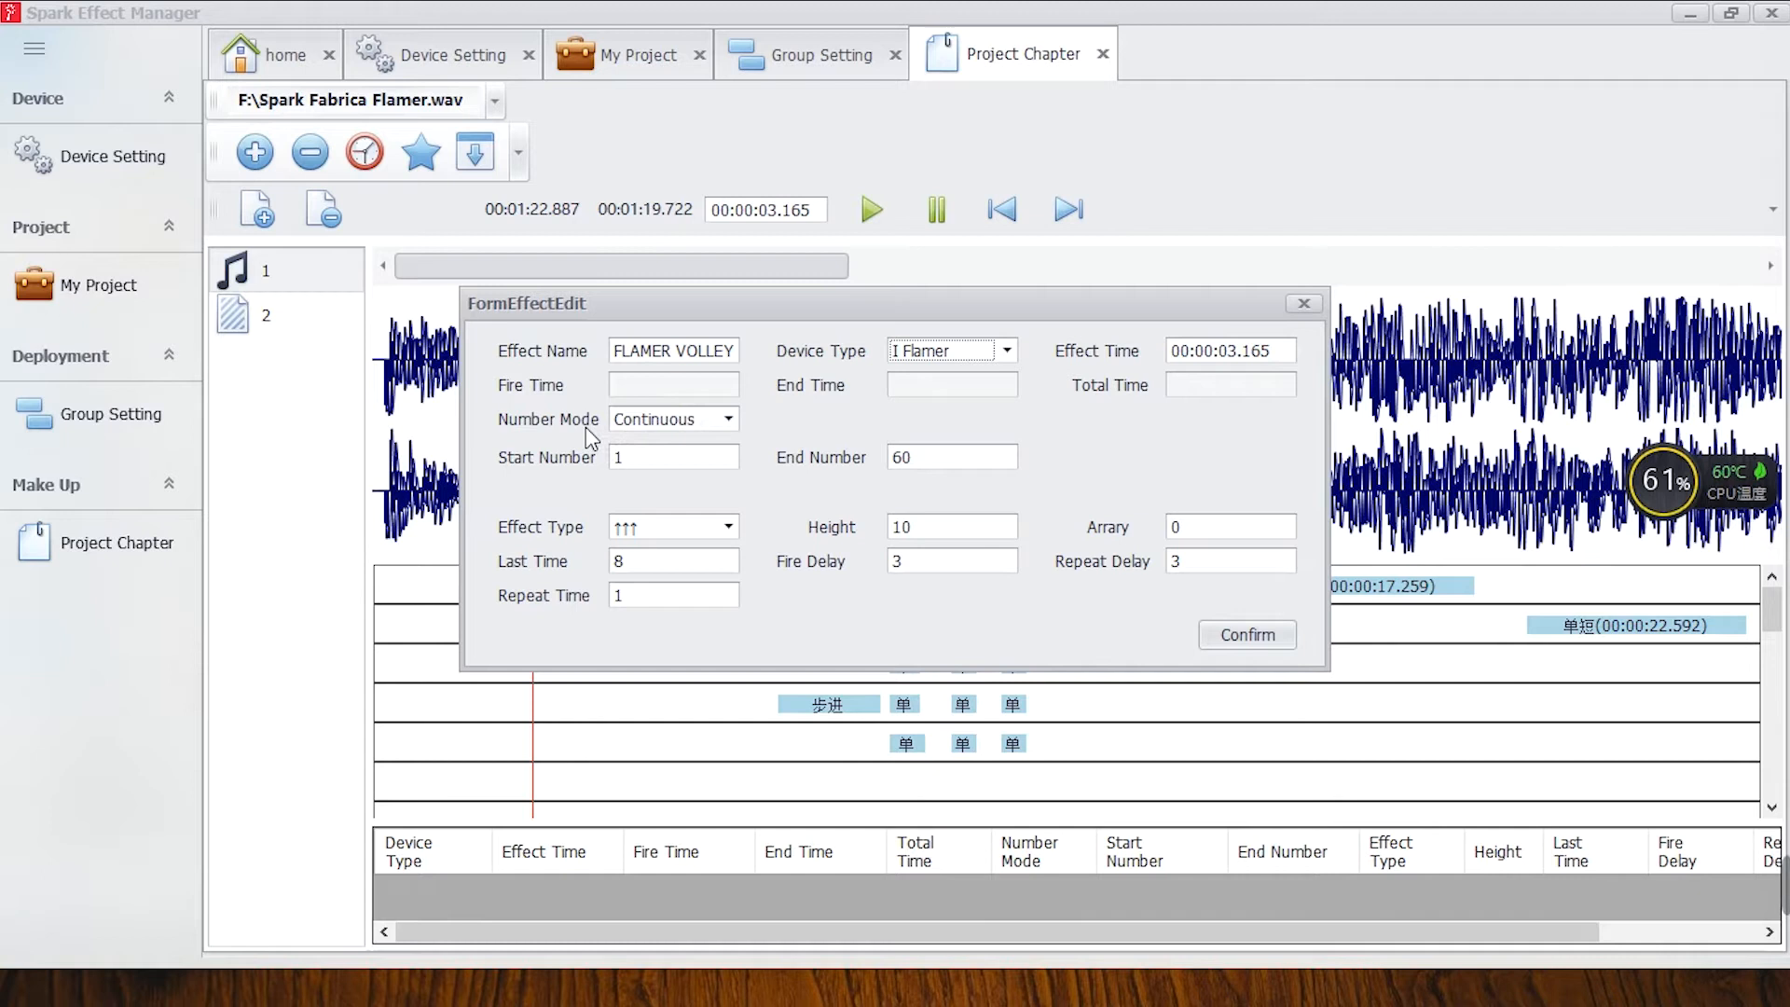
Try the Customer number mode for the effect and return it to Continuous.
{"action": "left_click", "coordinate": [729, 421]}
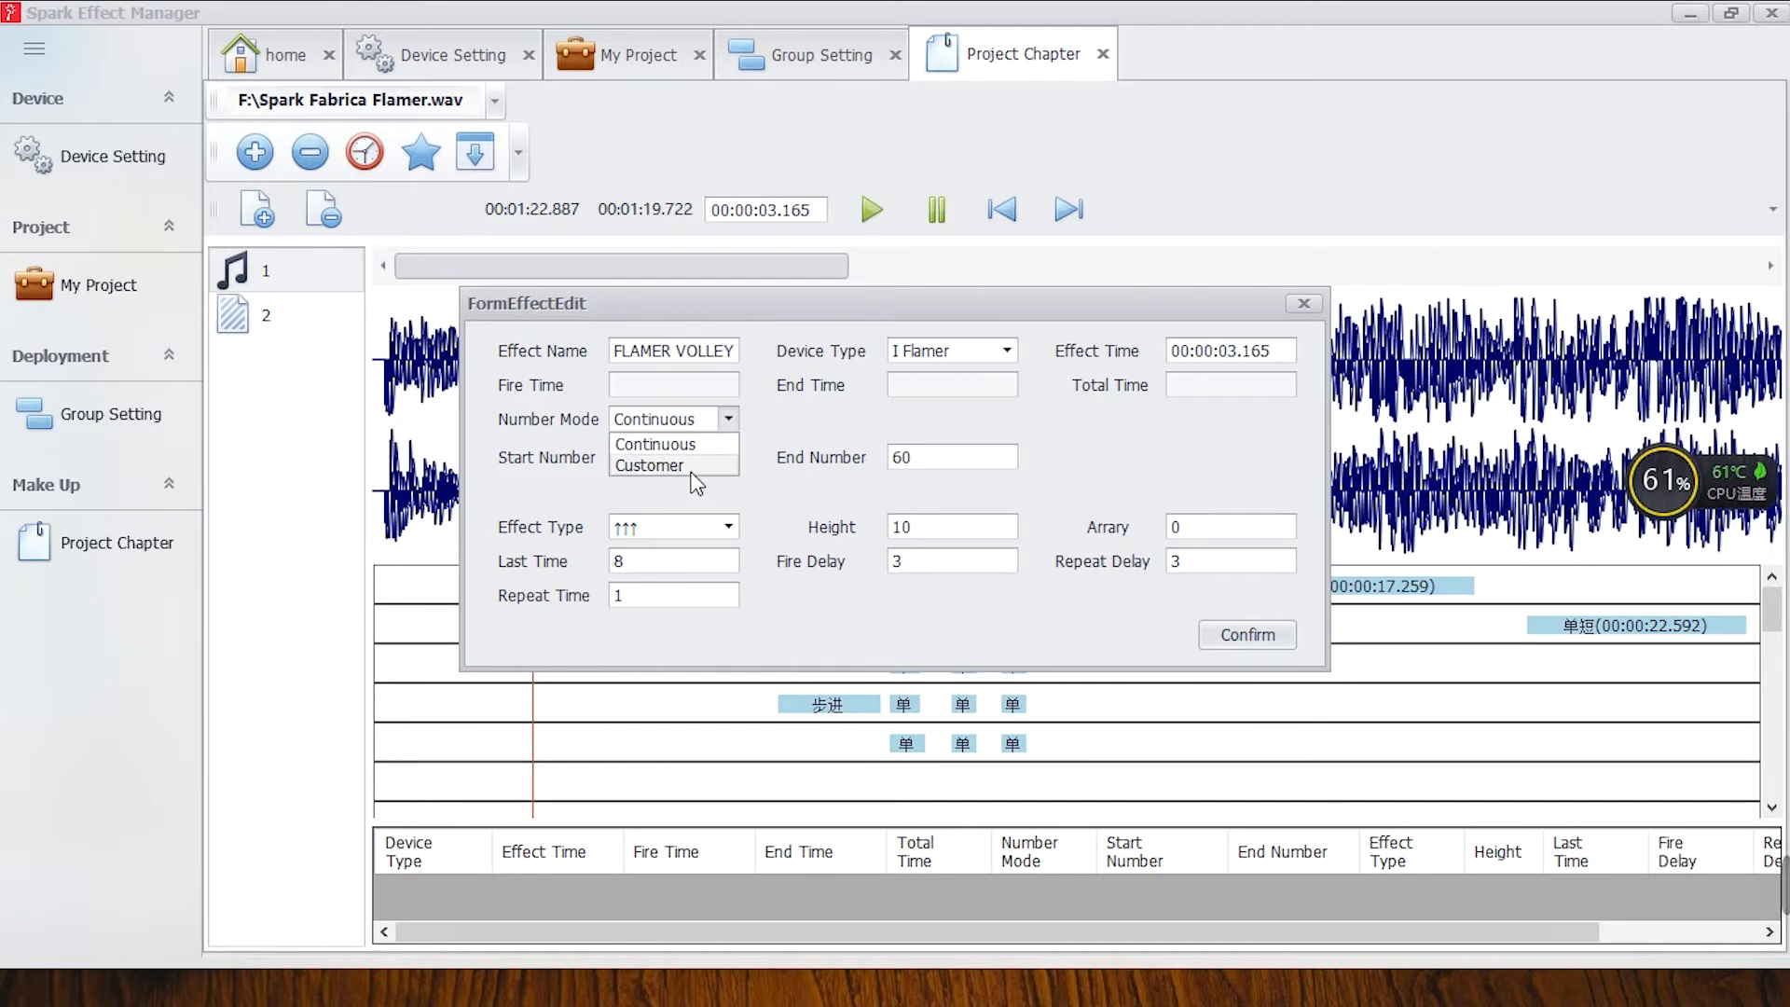
{"action": "left_click", "coordinate": [837, 492]}
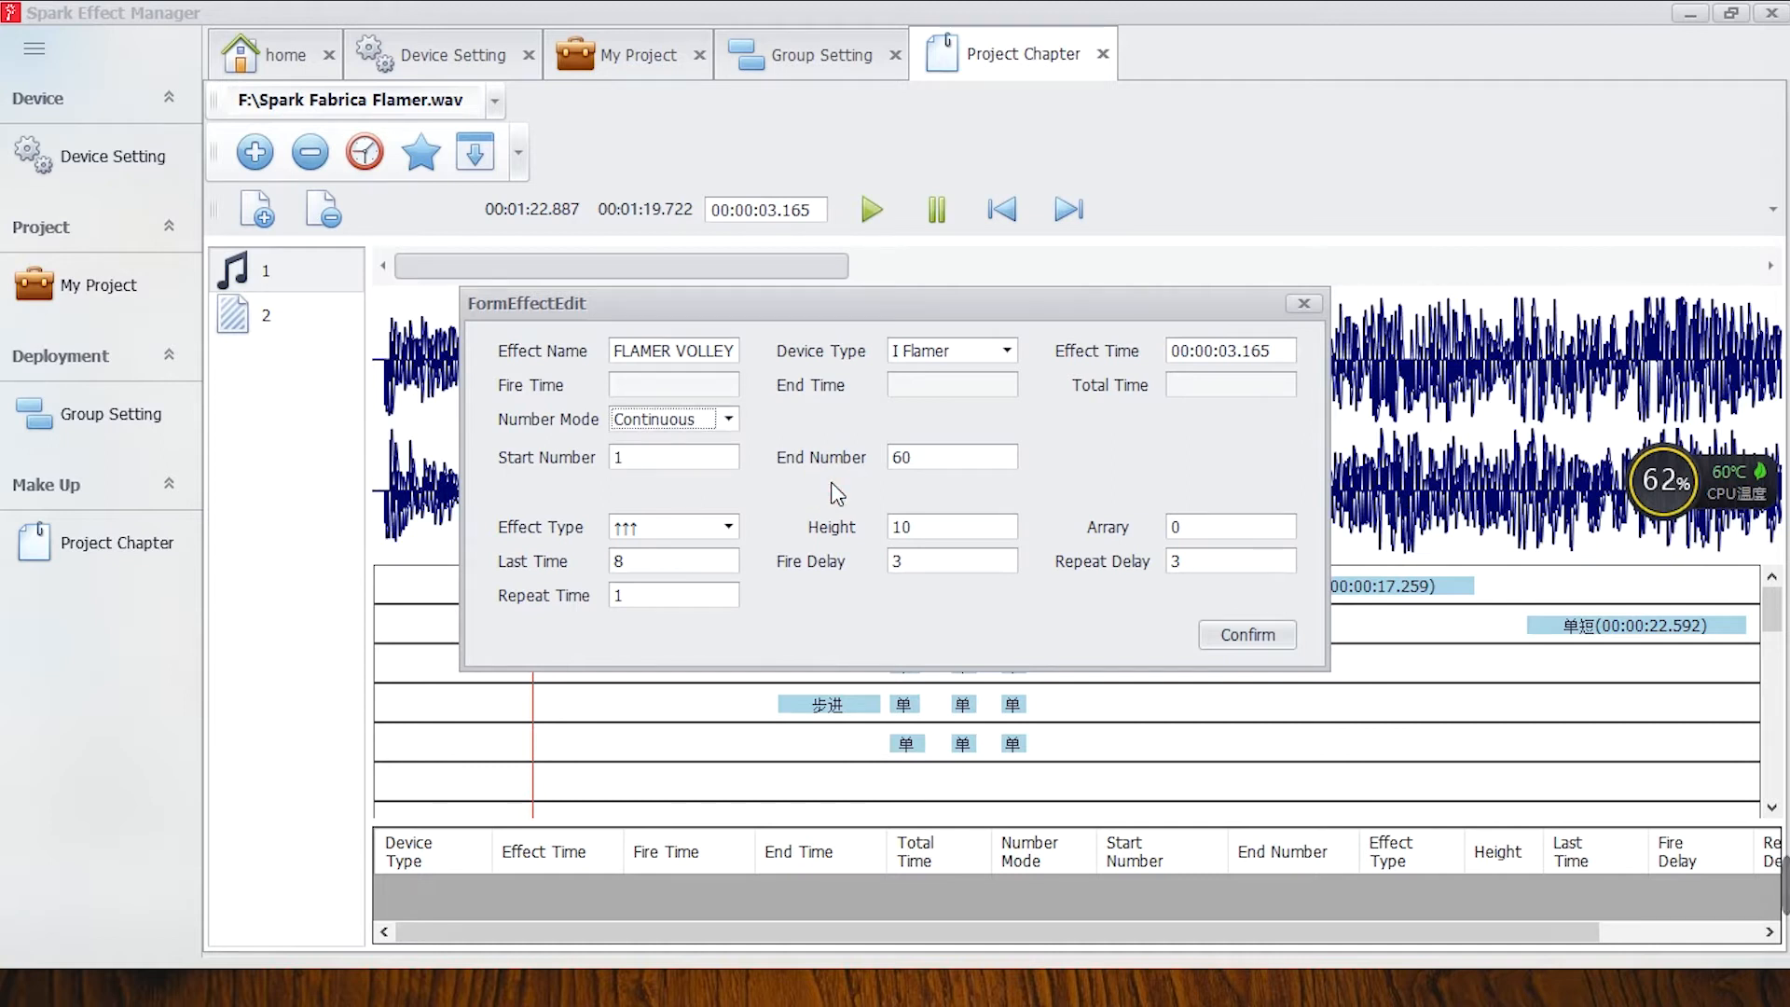
{"action": "left_click", "coordinate": [727, 421]}
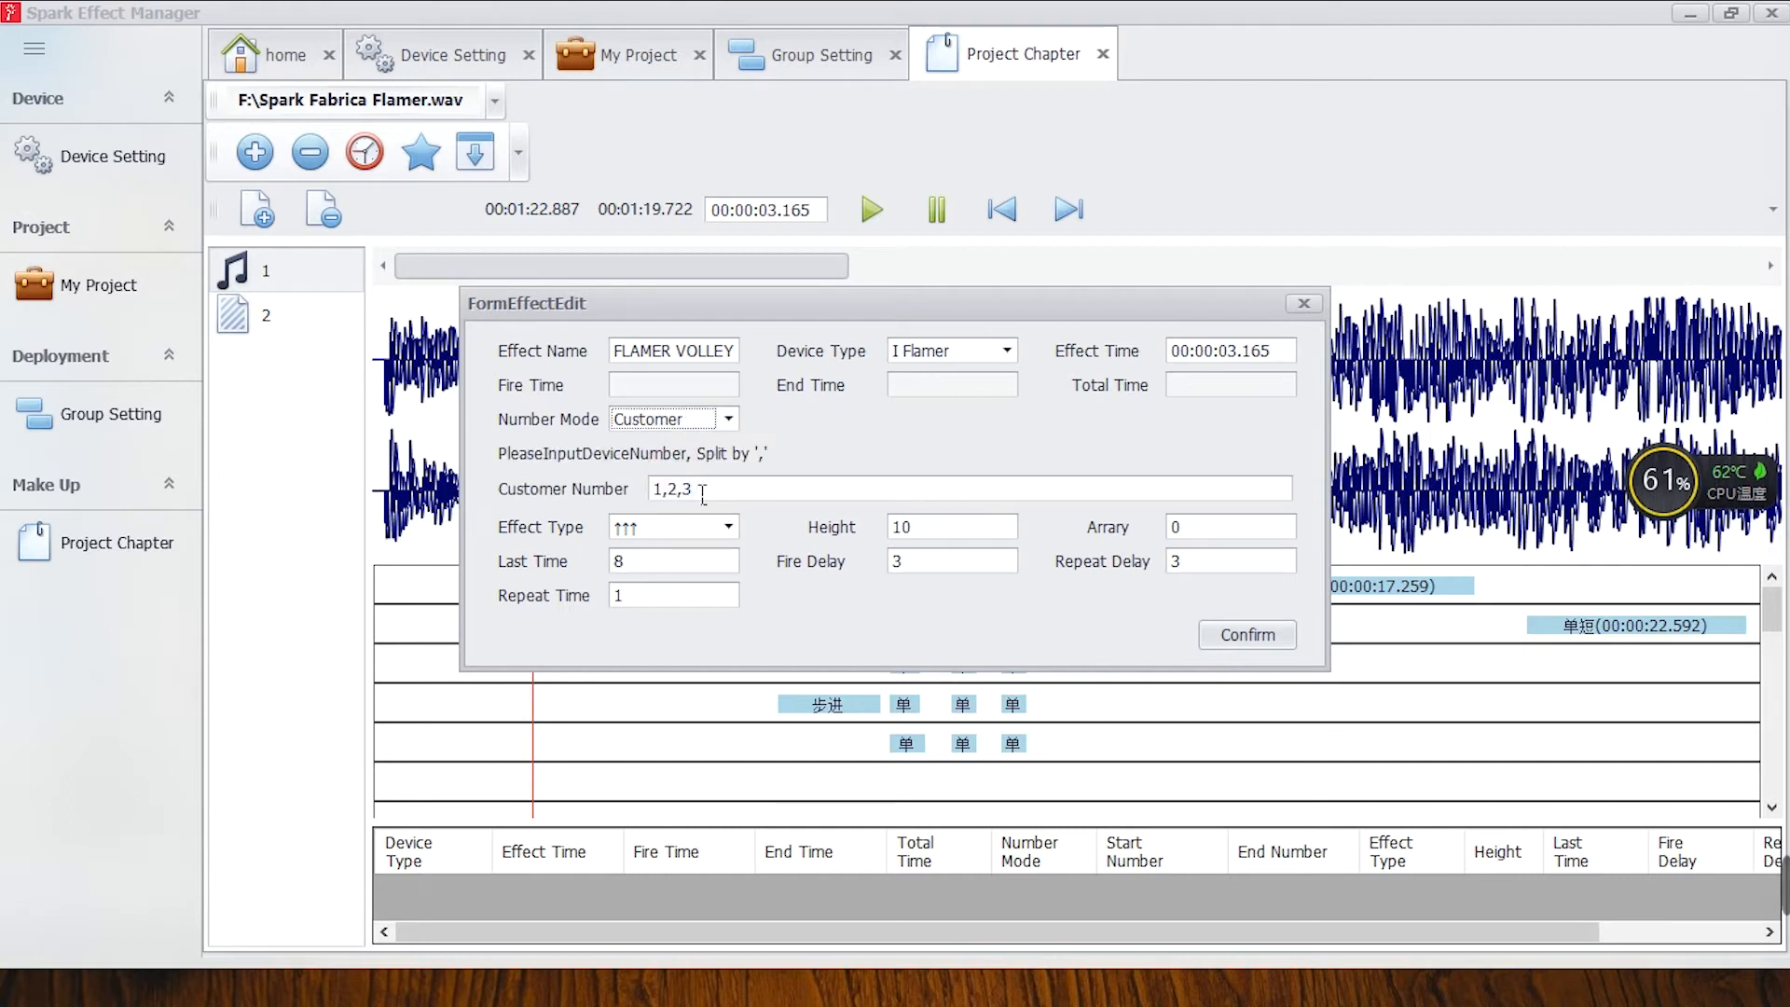
{"action": "key", "text": "Tab"}
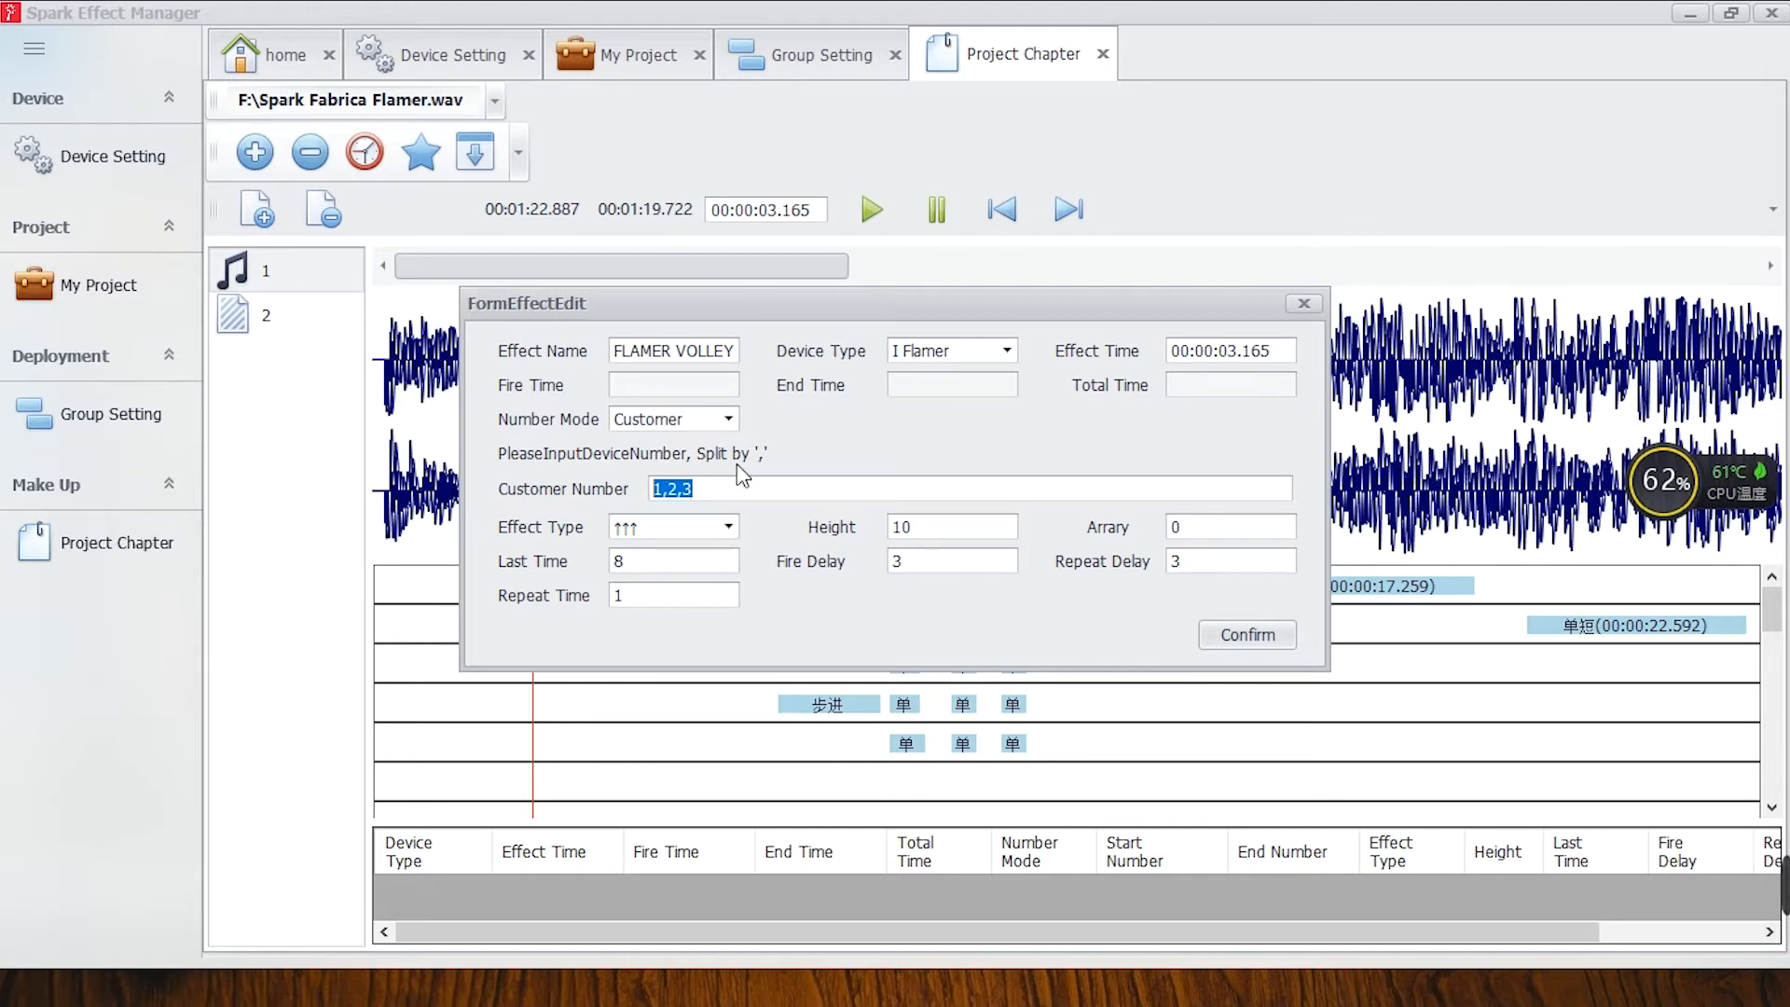
{"action": "left_click", "coordinate": [728, 418]}
{"action": "left_click", "coordinate": [694, 448]}
{"action": "left_click", "coordinate": [696, 464]}
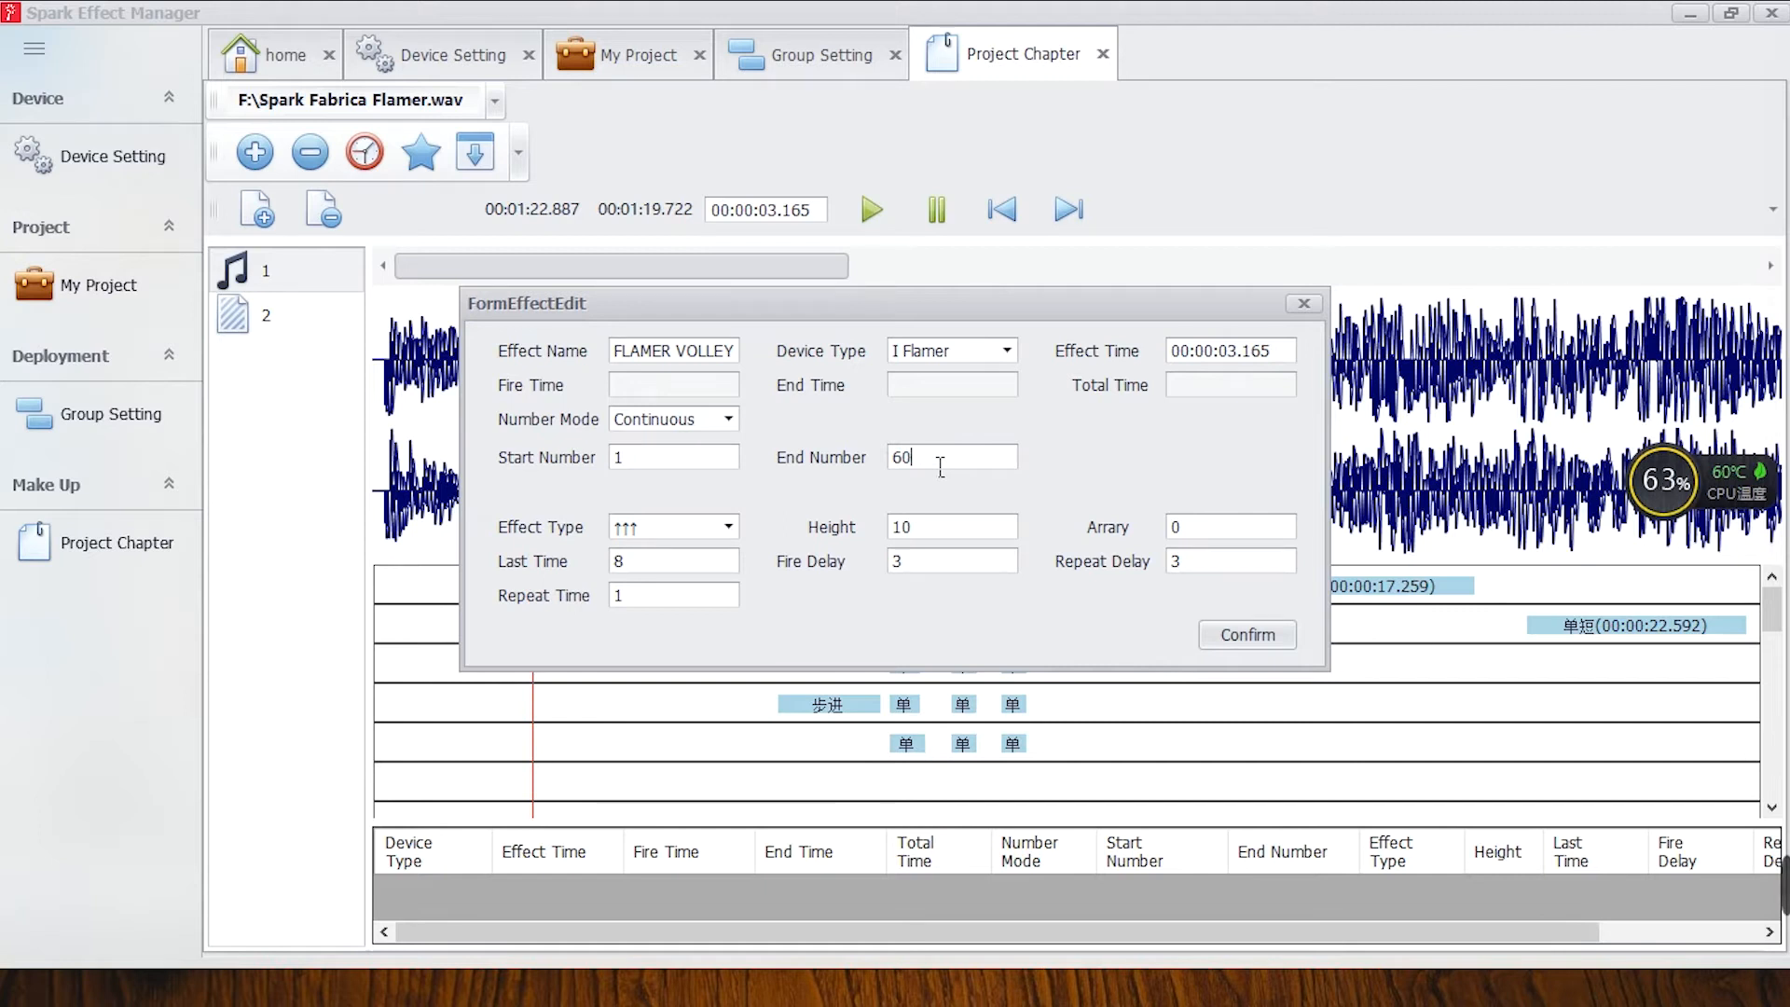
Choose the →→→ effect type and set the effect's array value to 88.
{"action": "left_click_drag", "start_coordinate": [926, 466], "coordinate": [884, 466]}
{"action": "left_click", "coordinate": [712, 528]}
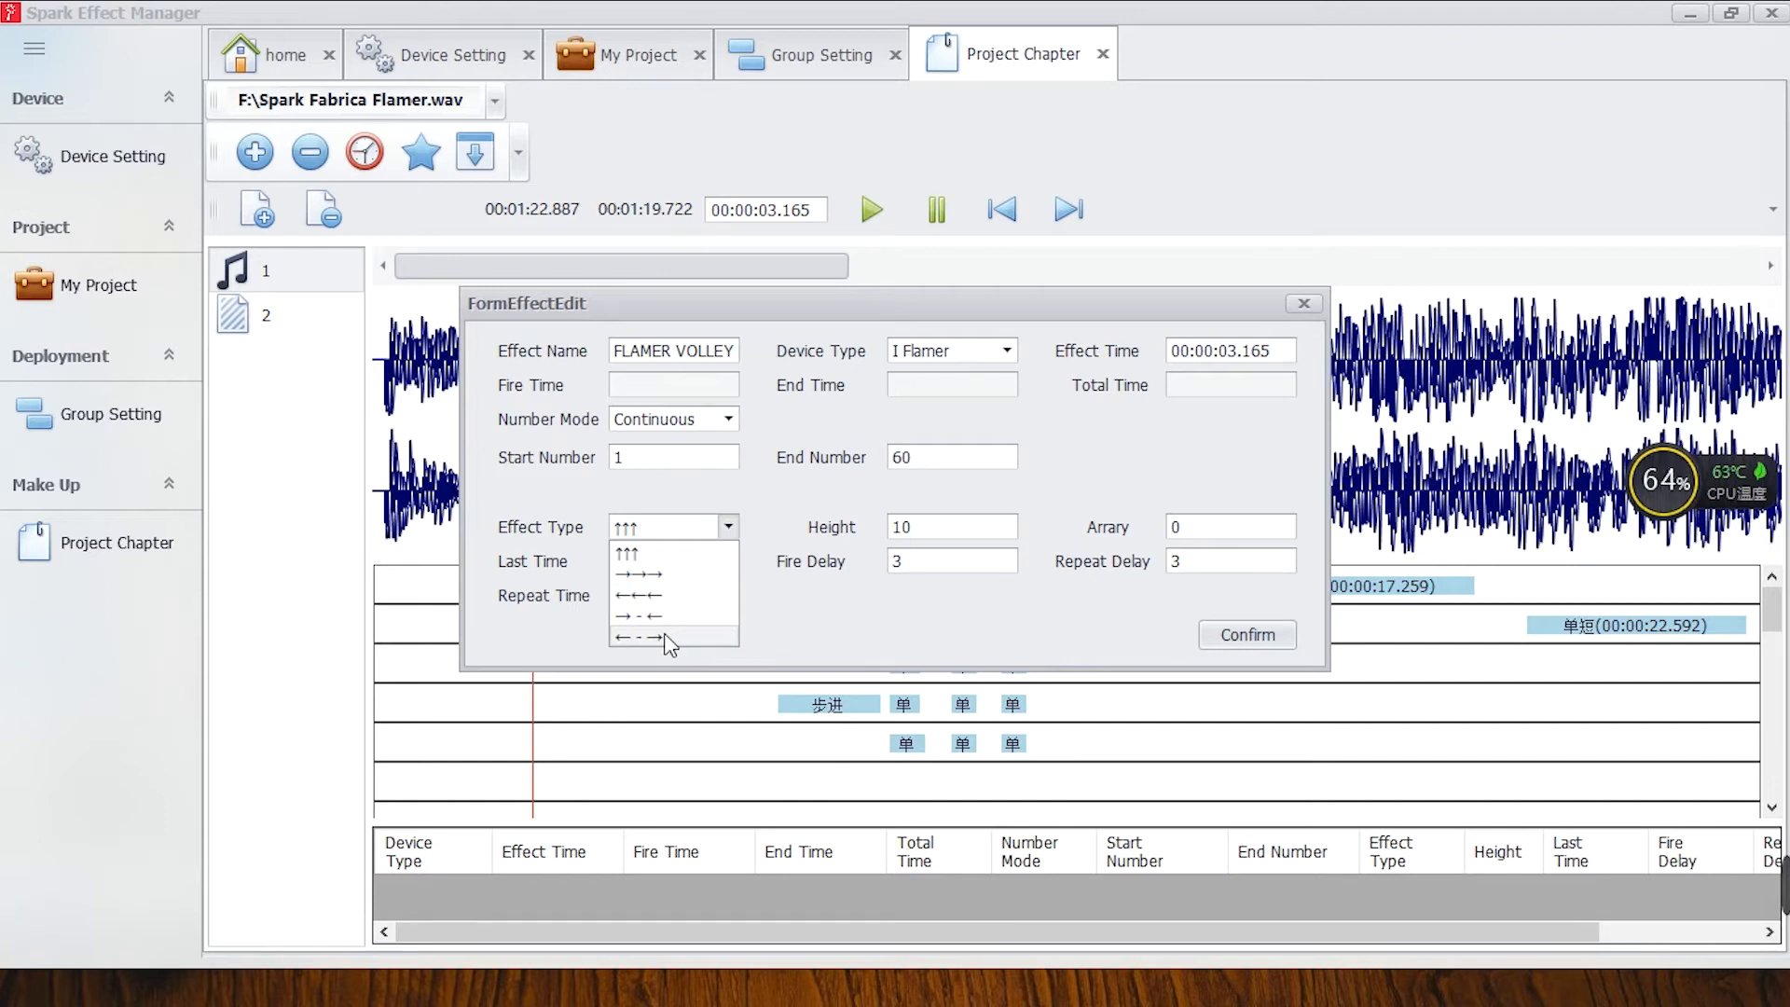
{"action": "left_click", "coordinate": [670, 575]}
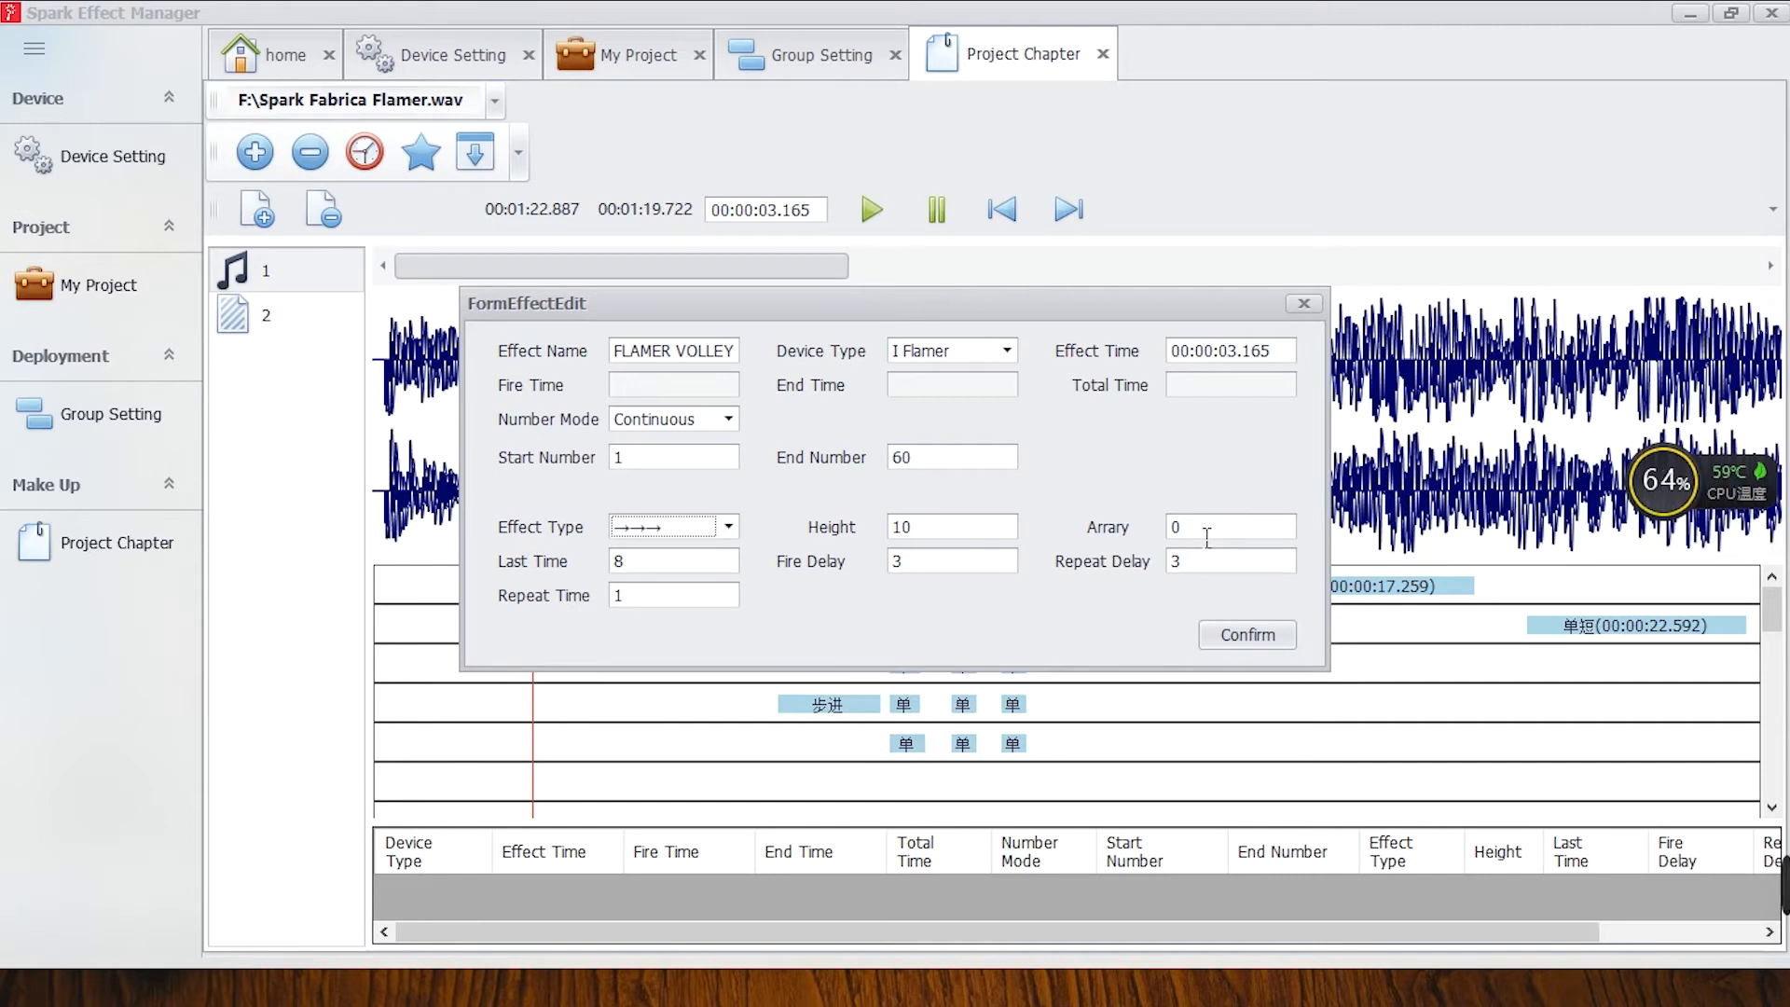
{"action": "left_click_drag", "start_coordinate": [1207, 536], "coordinate": [1146, 538]}
{"action": "type", "text": "88"}
Examine the effect's Last Time, Fire Delay, Repeat Delay and Repeat Time fields.
{"action": "left_click_drag", "start_coordinate": [698, 563], "coordinate": [614, 563]}
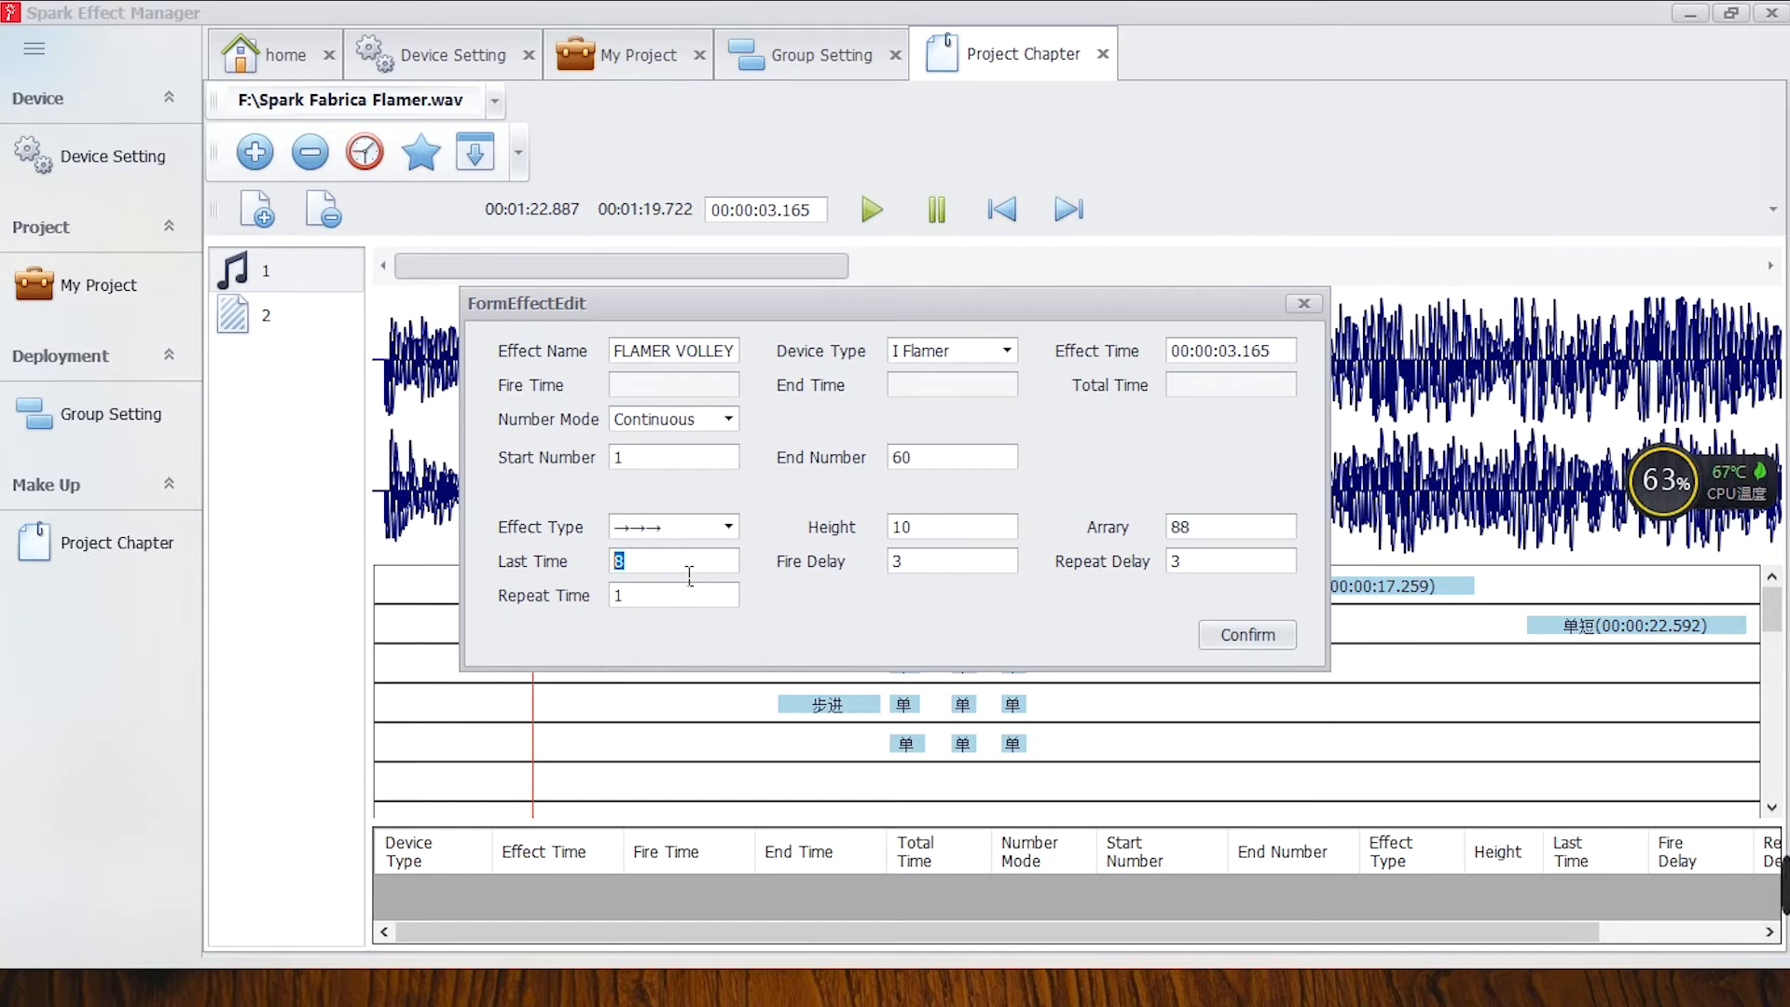
{"action": "left_click", "coordinate": [912, 569]}
{"action": "double_click", "coordinate": [909, 565]}
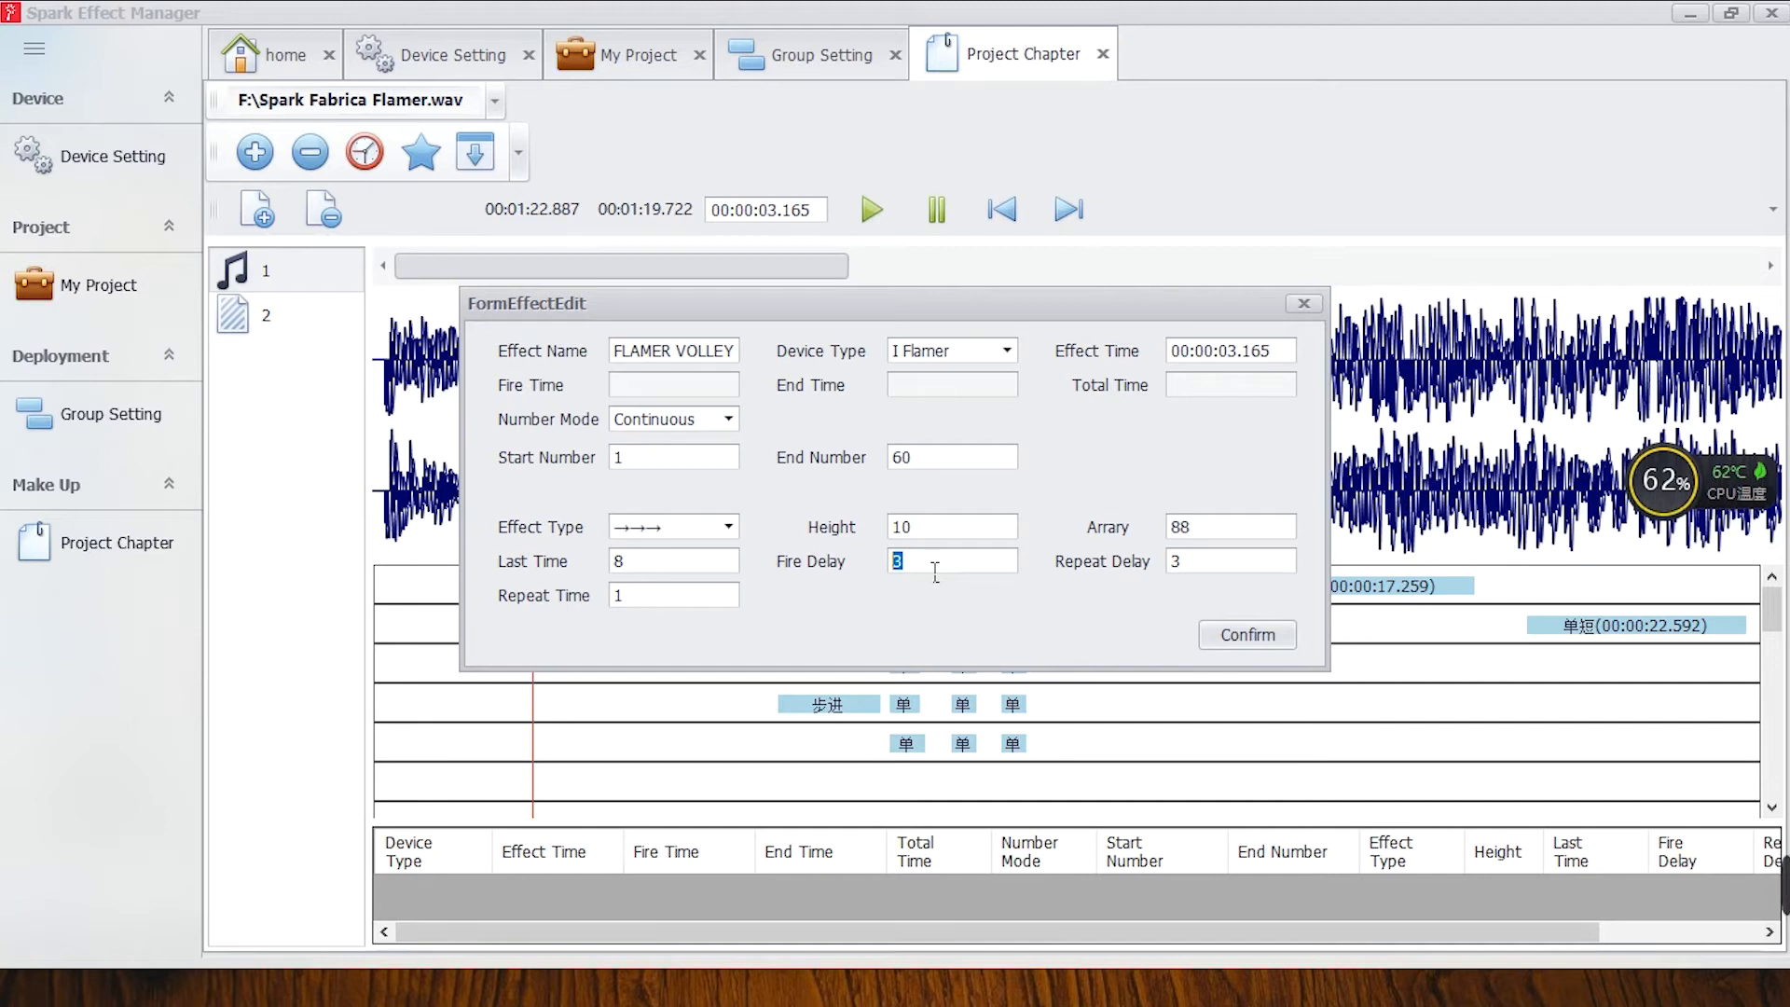
{"action": "double_click", "coordinate": [1167, 570]}
{"action": "left_click_drag", "start_coordinate": [670, 604], "coordinate": [596, 614]}
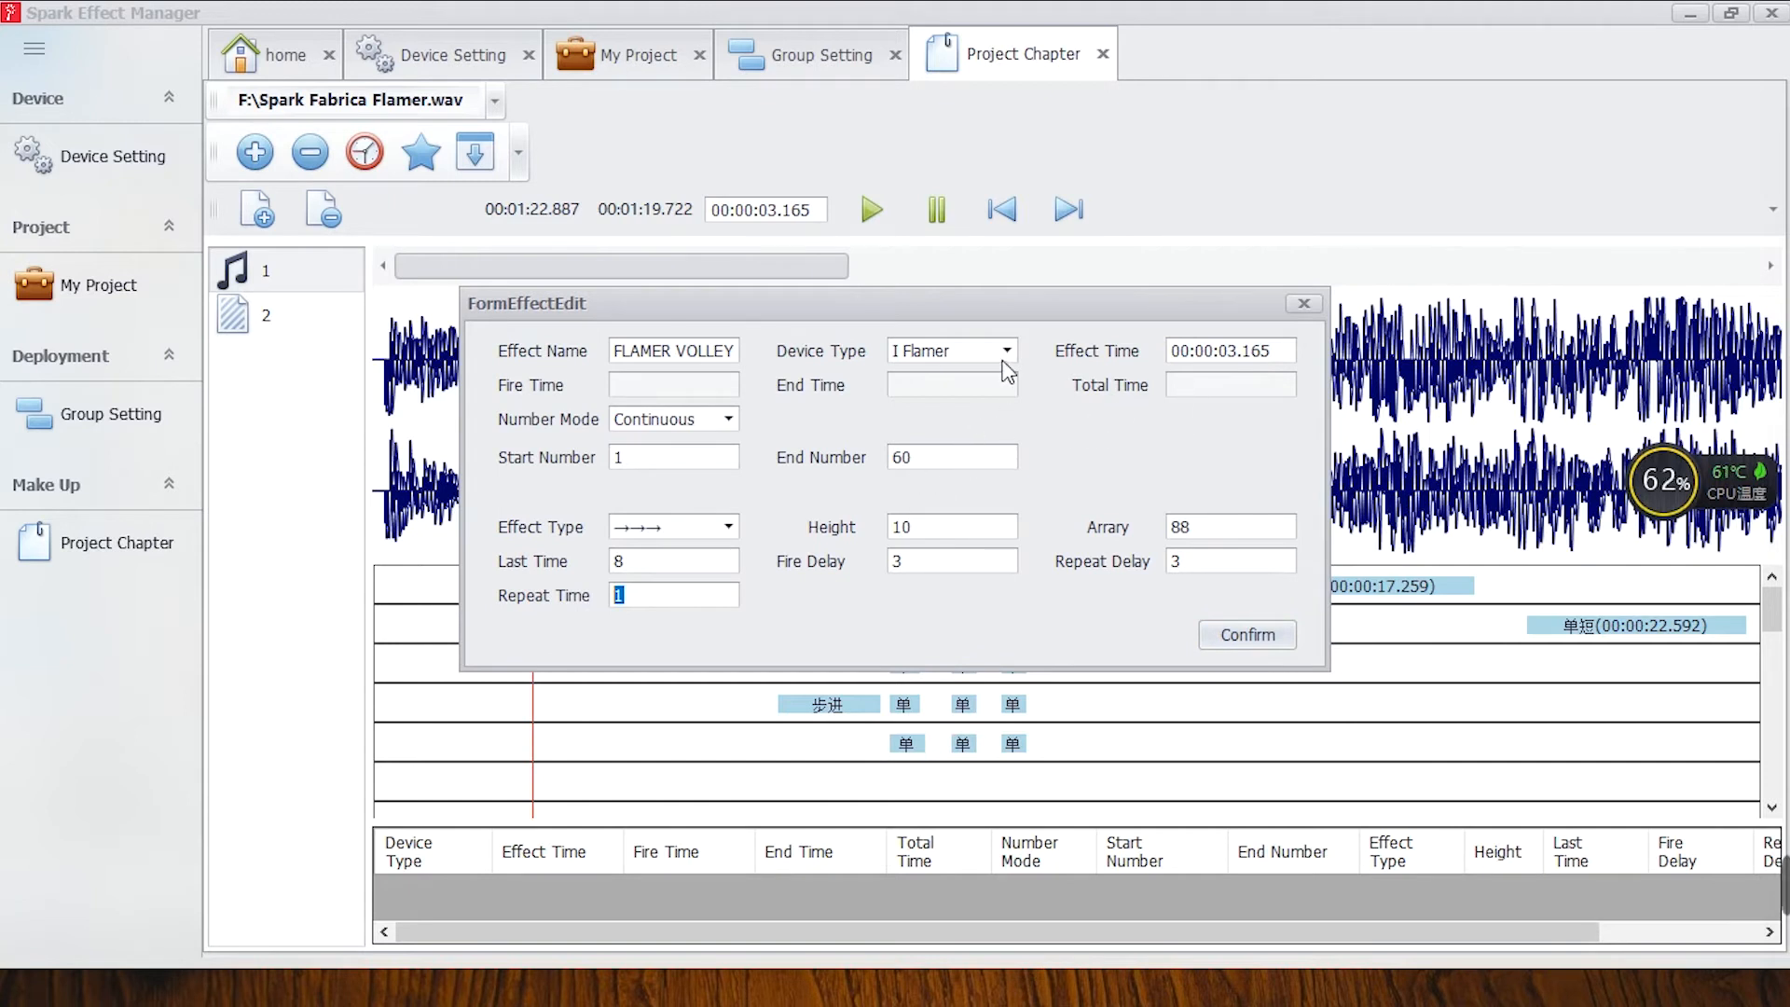
Set the effect's end number to 5 and its last time to 1.
{"action": "left_click", "coordinate": [661, 565]}
{"action": "double_click", "coordinate": [909, 457]}
{"action": "type", "text": "5"}
{"action": "double_click", "coordinate": [678, 565]}
{"action": "type", "text": "1"}
Set both the fire delay and the repeat delay to 0.1 and confirm the effect.
{"action": "double_click", "coordinate": [891, 565]}
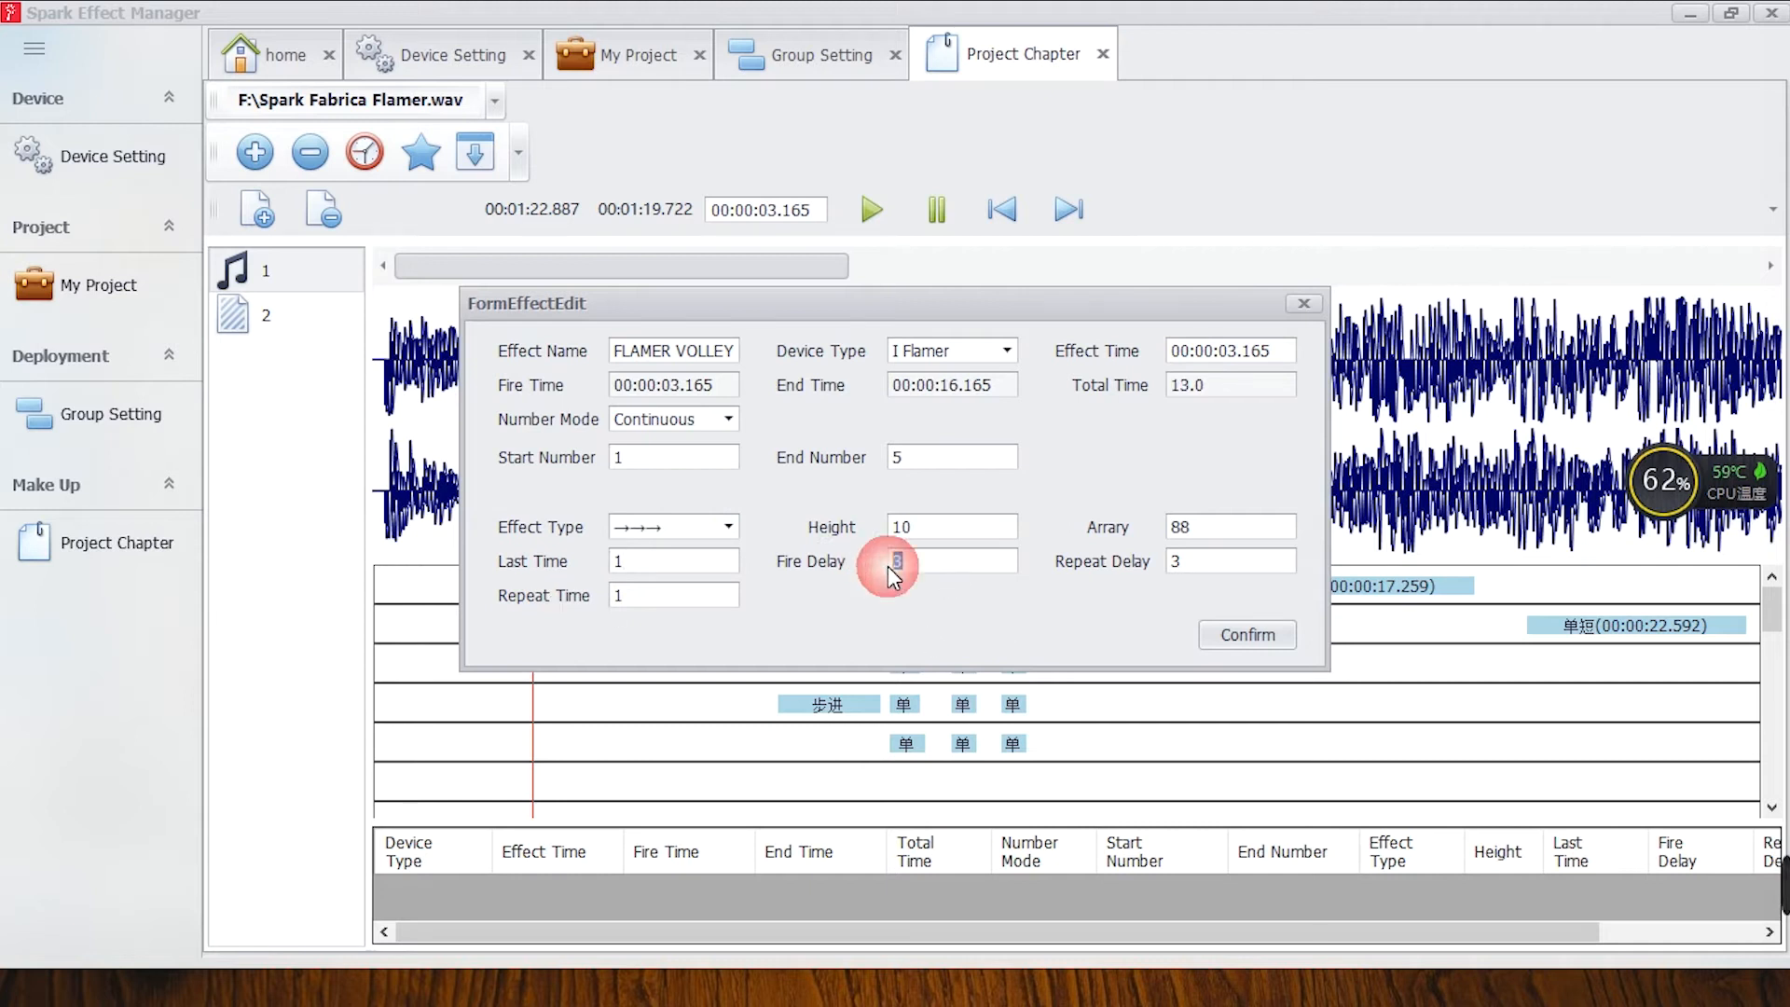
{"action": "type", "text": "0.1"}
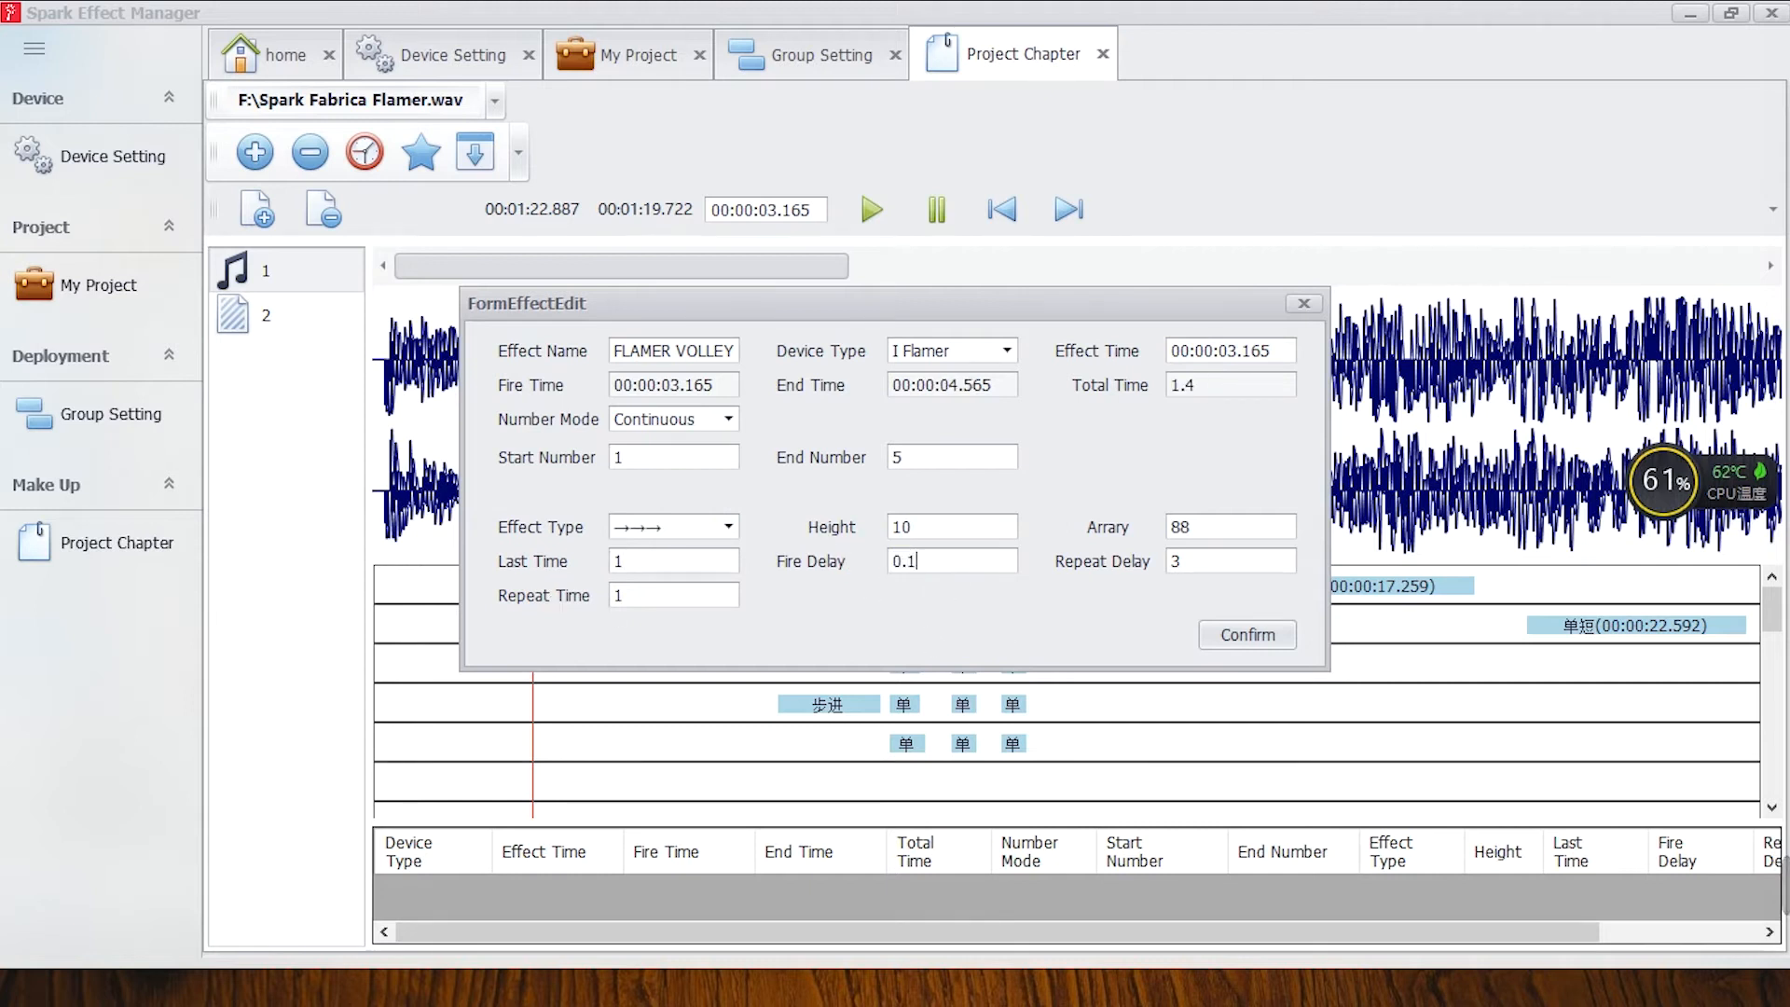
{"action": "left_click", "coordinate": [1181, 565]}
{"action": "type", "text": "0.1"}
{"action": "left_click", "coordinate": [1256, 634]}
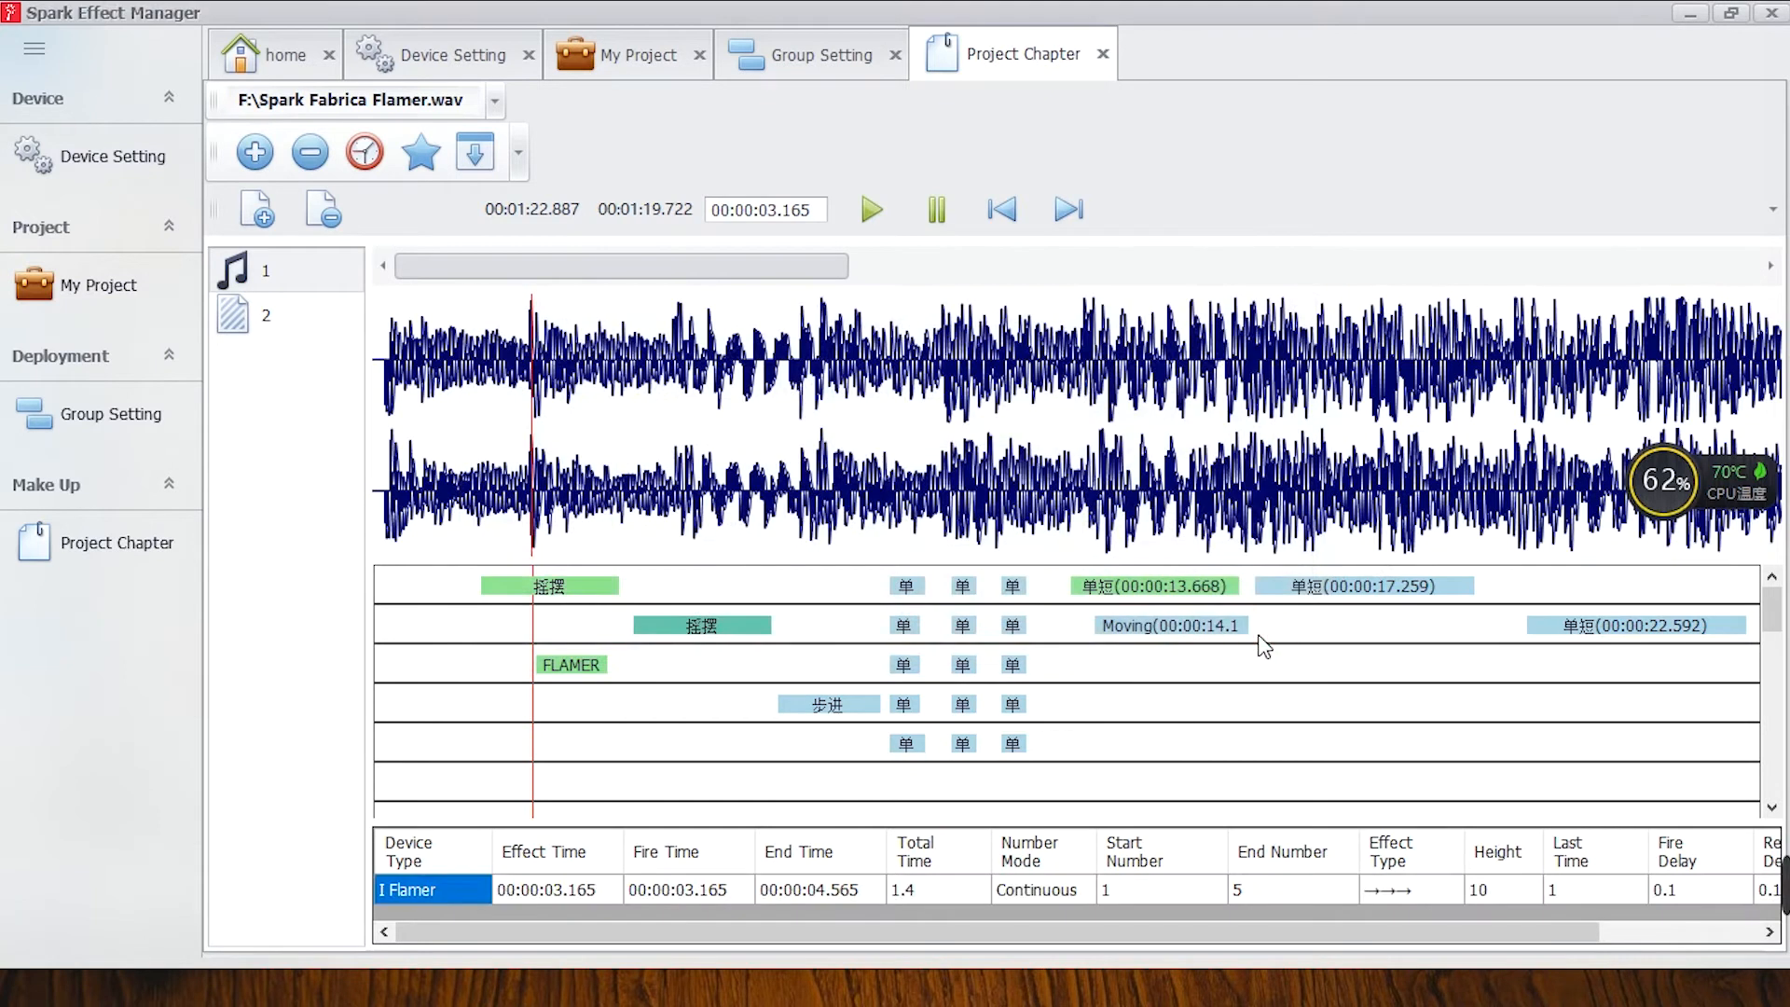
Change the FLAMER VOLLEY effect's type to ←←←.
{"action": "double_click", "coordinate": [600, 680]}
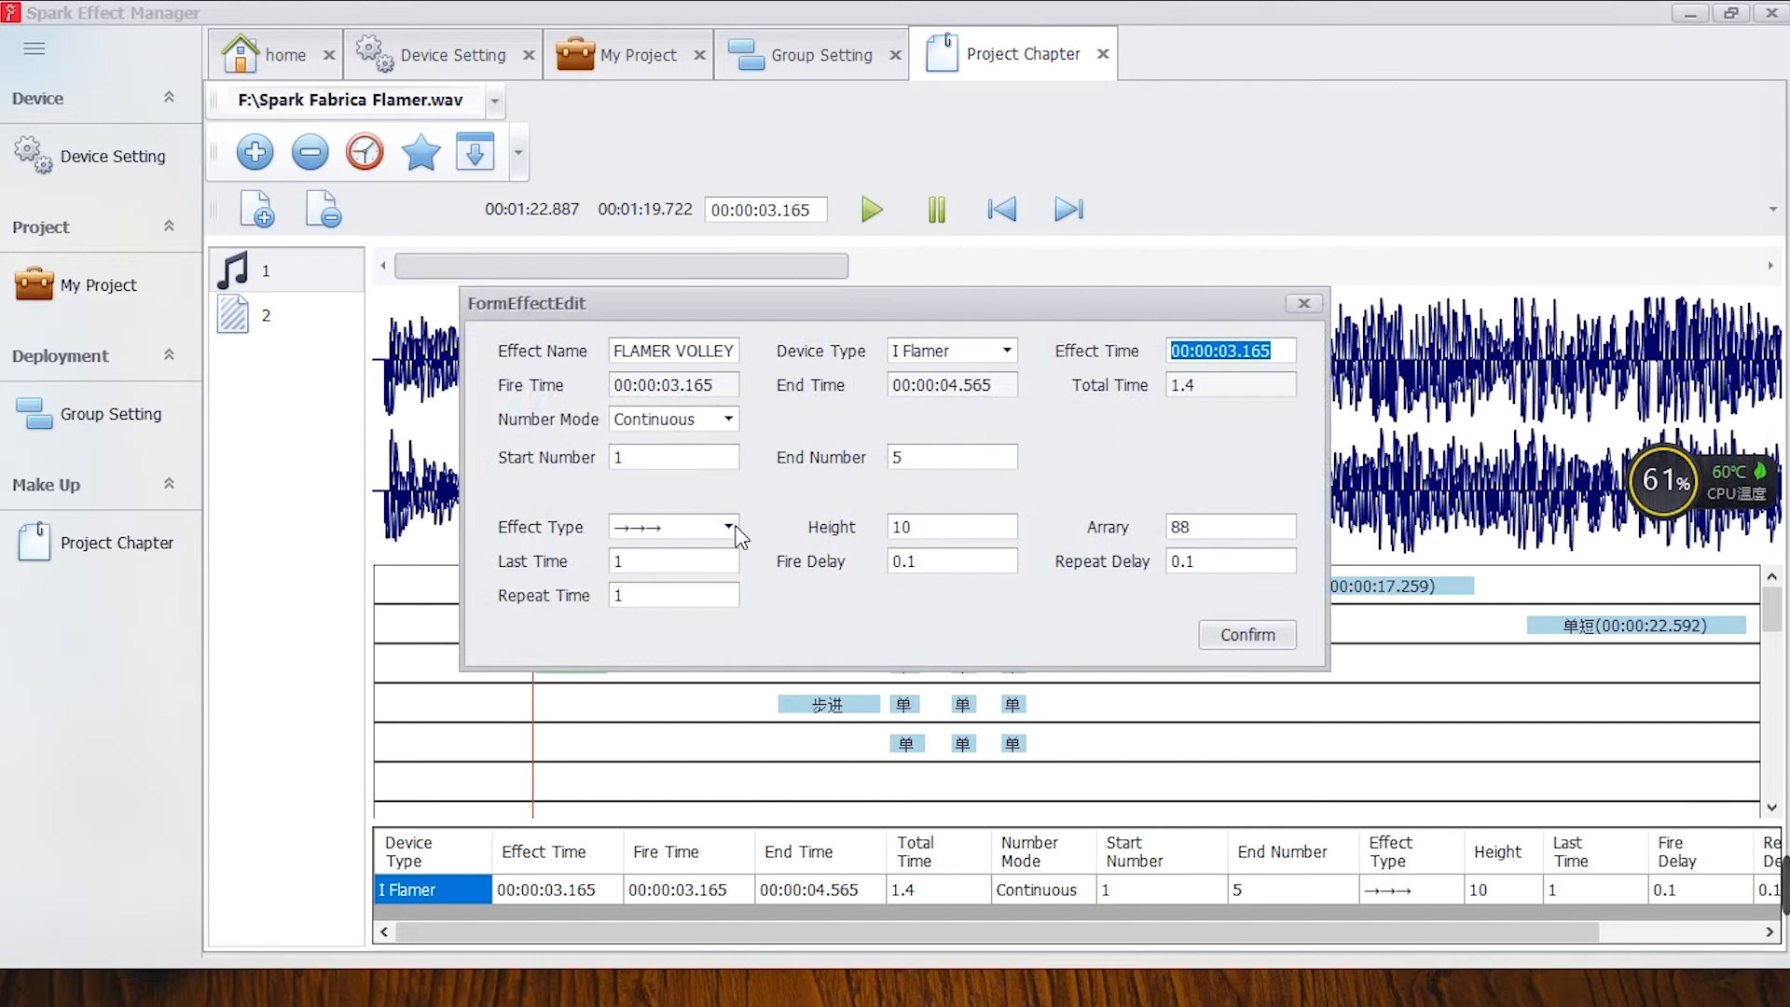
{"action": "left_click", "coordinate": [728, 527]}
{"action": "left_click", "coordinate": [652, 595]}
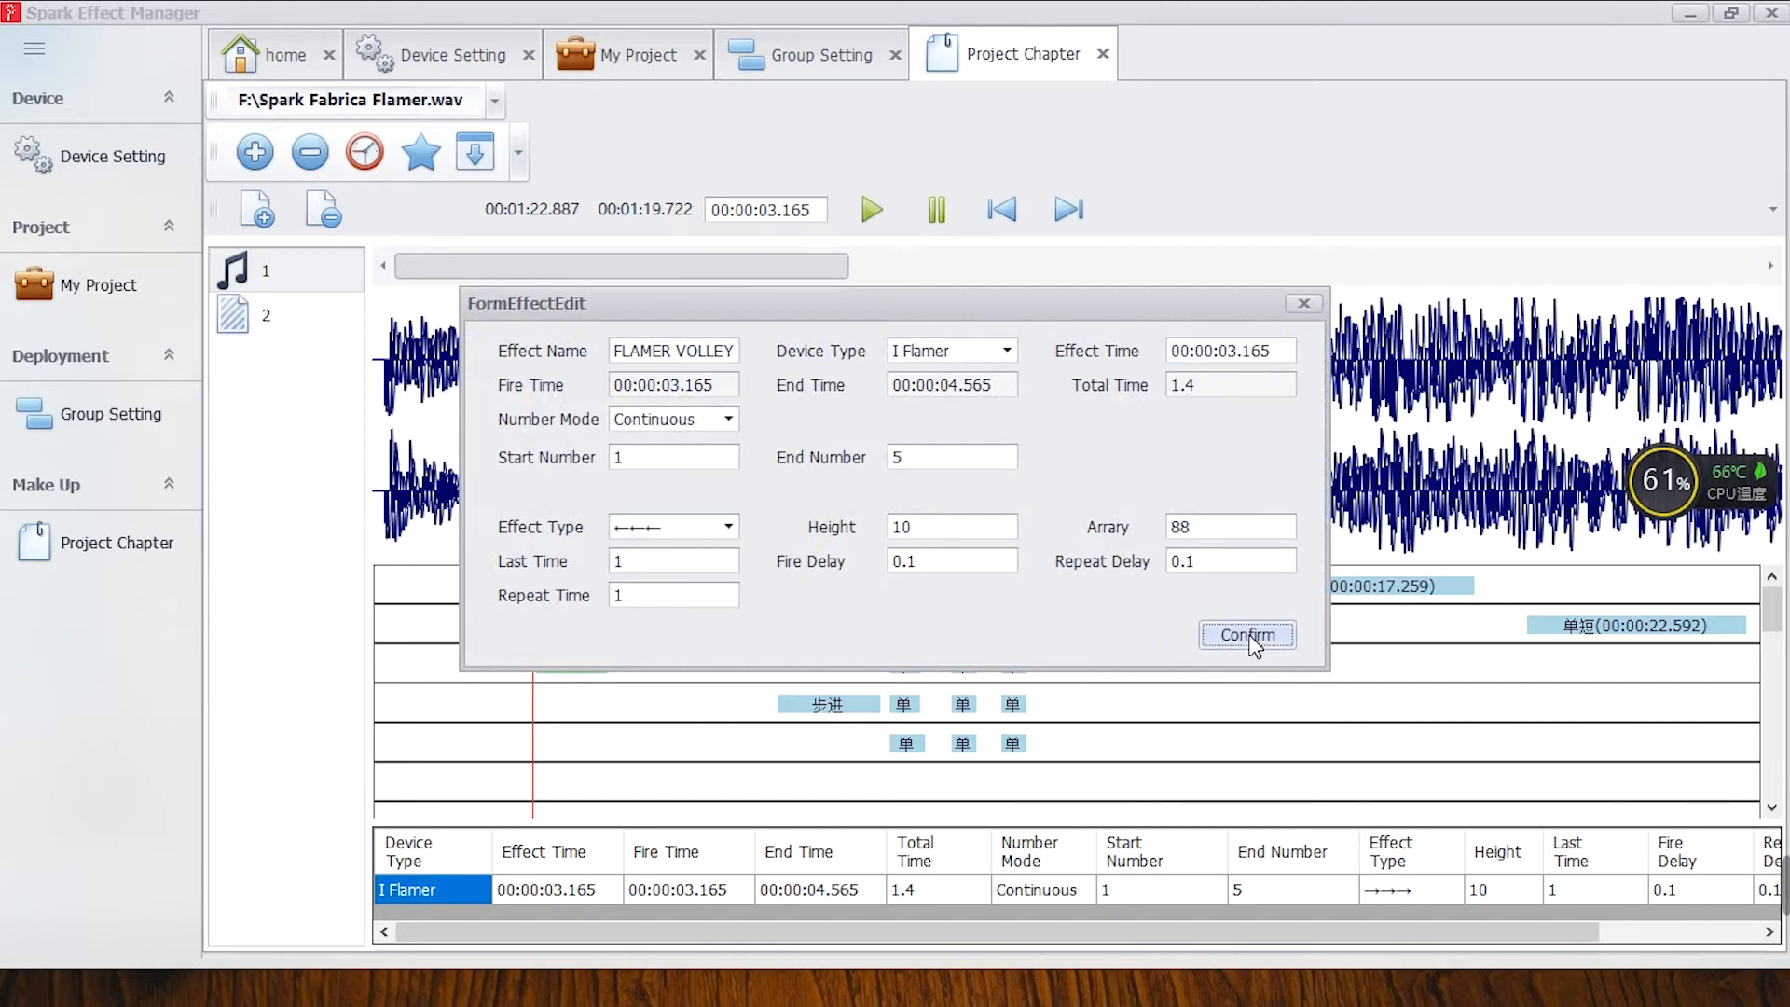
{"action": "left_click", "coordinate": [1247, 634]}
Reopen the FLAMER VOLLEY effect and set its type to → - ←.
{"action": "double_click", "coordinate": [572, 666]}
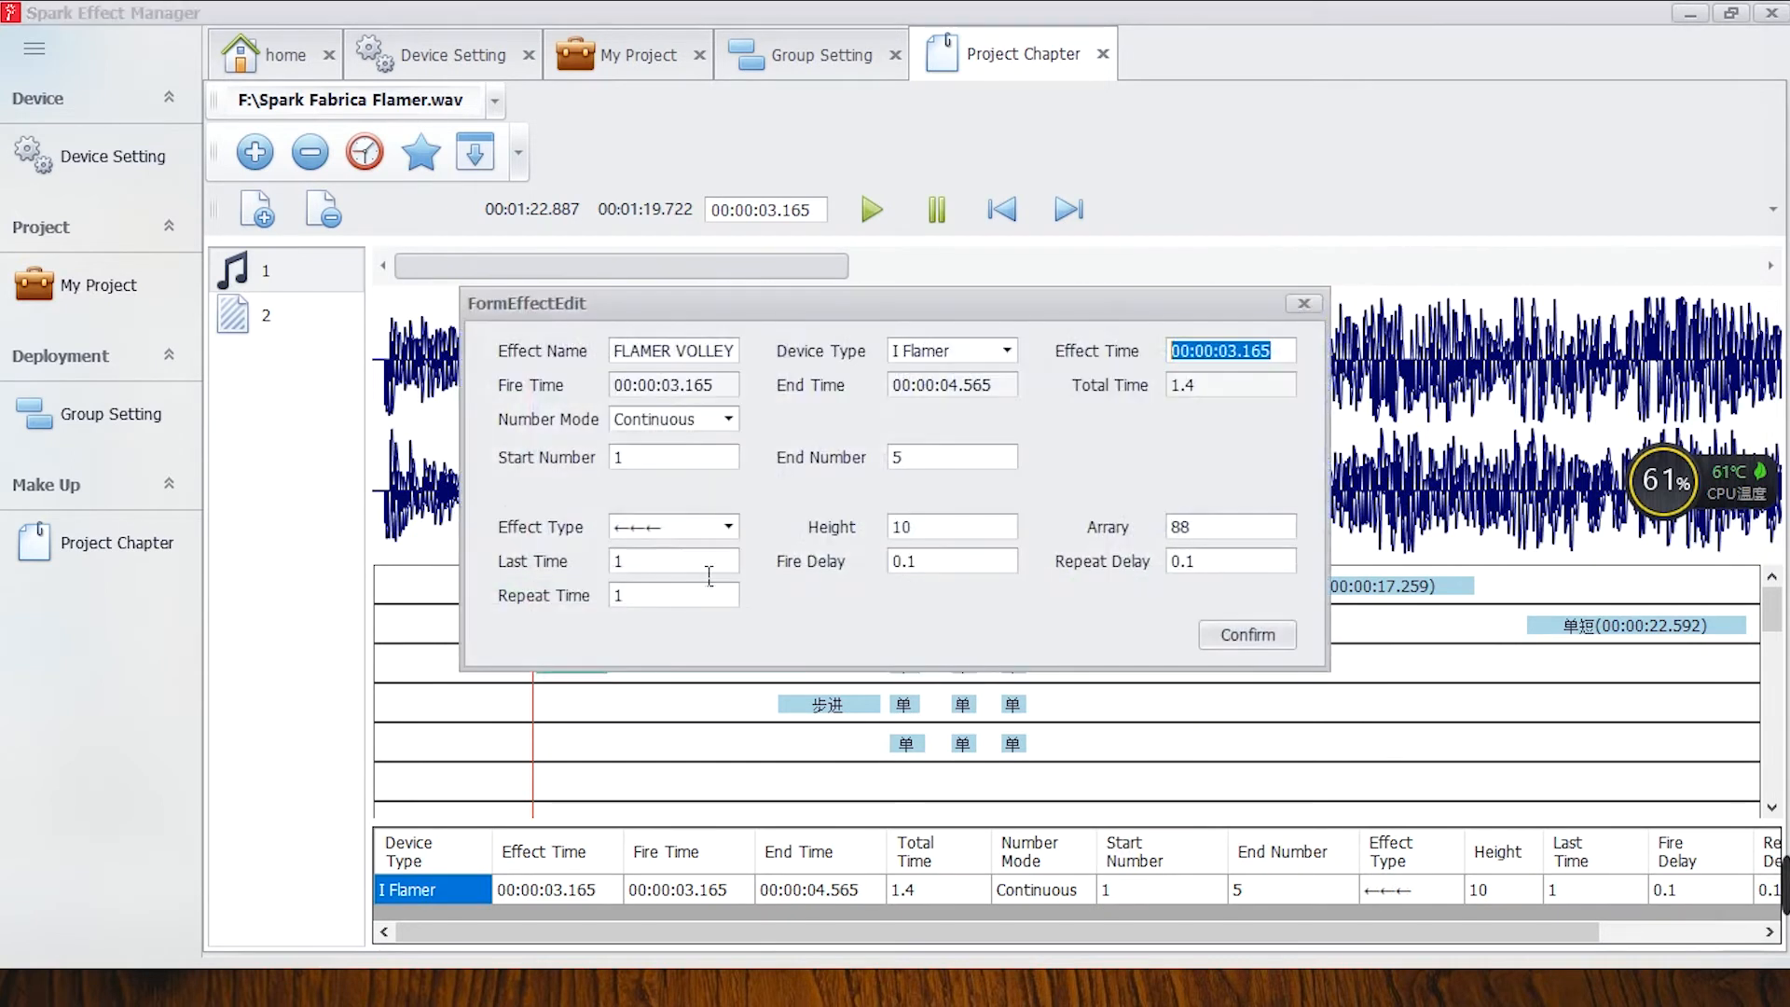
{"action": "left_click", "coordinate": [728, 527]}
{"action": "left_click", "coordinate": [676, 625]}
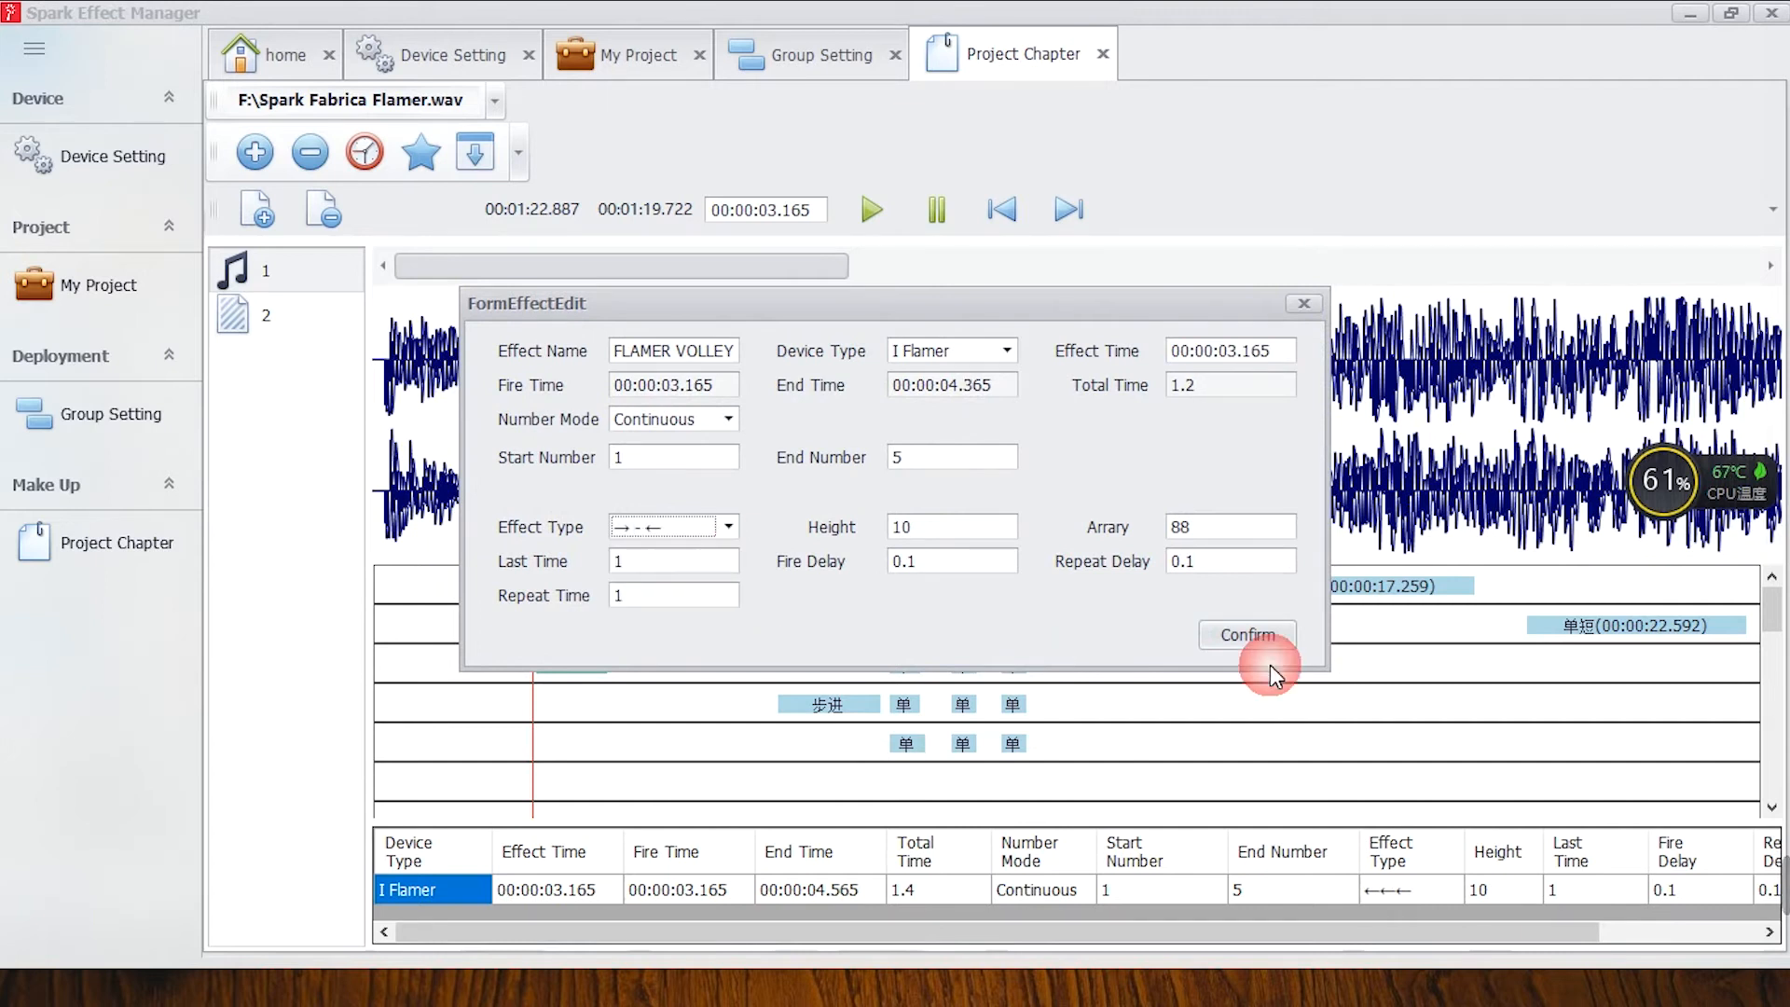
{"action": "left_click", "coordinate": [1253, 634]}
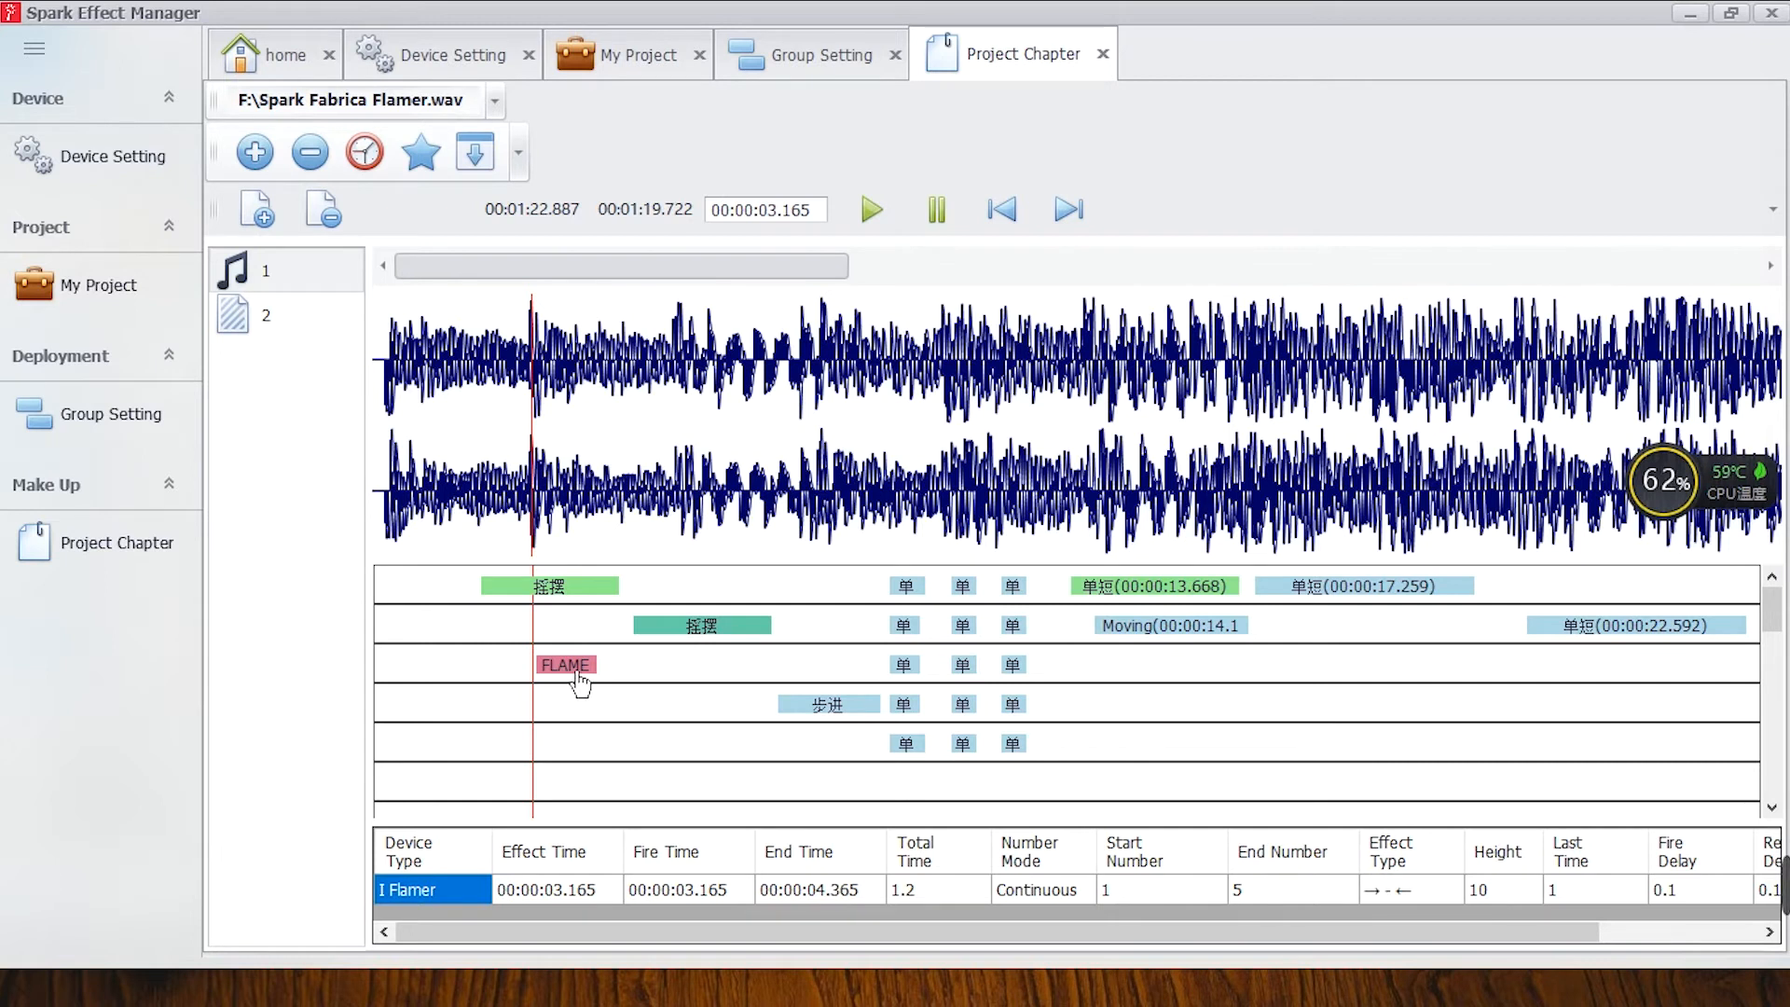
Save the programmed effects on the timeline.
{"action": "right_click", "coordinate": [573, 668]}
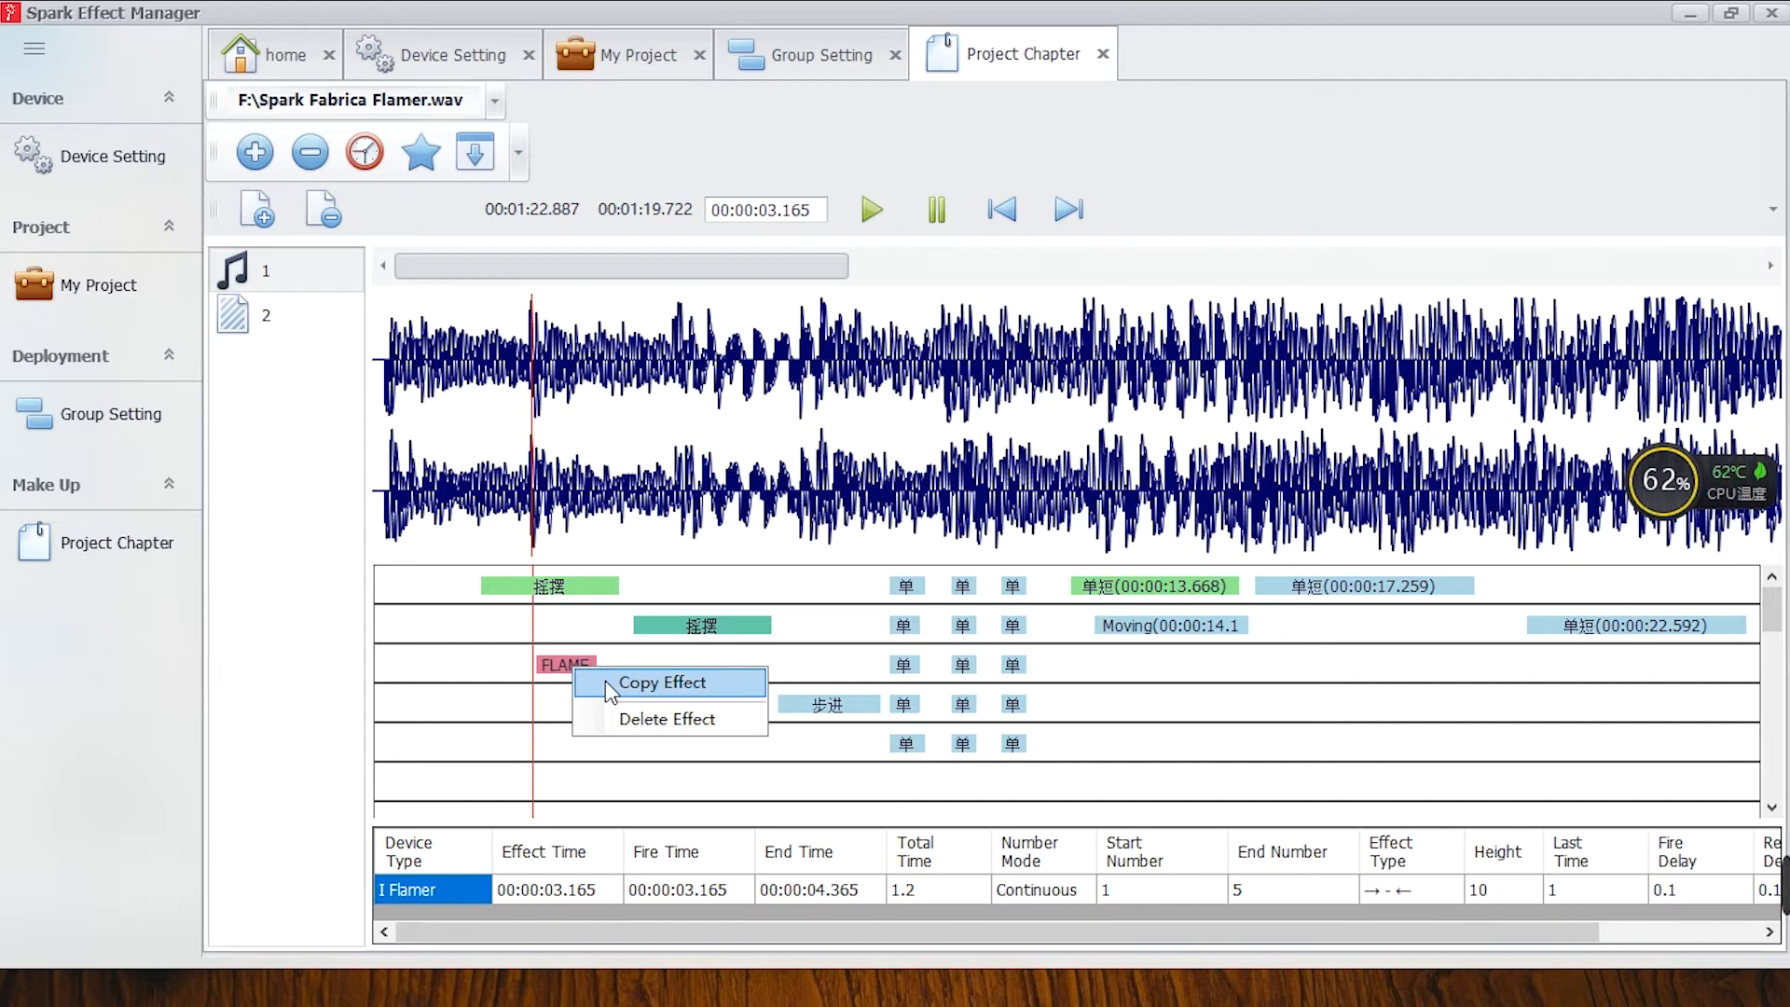
{"action": "left_click", "coordinate": [589, 760]}
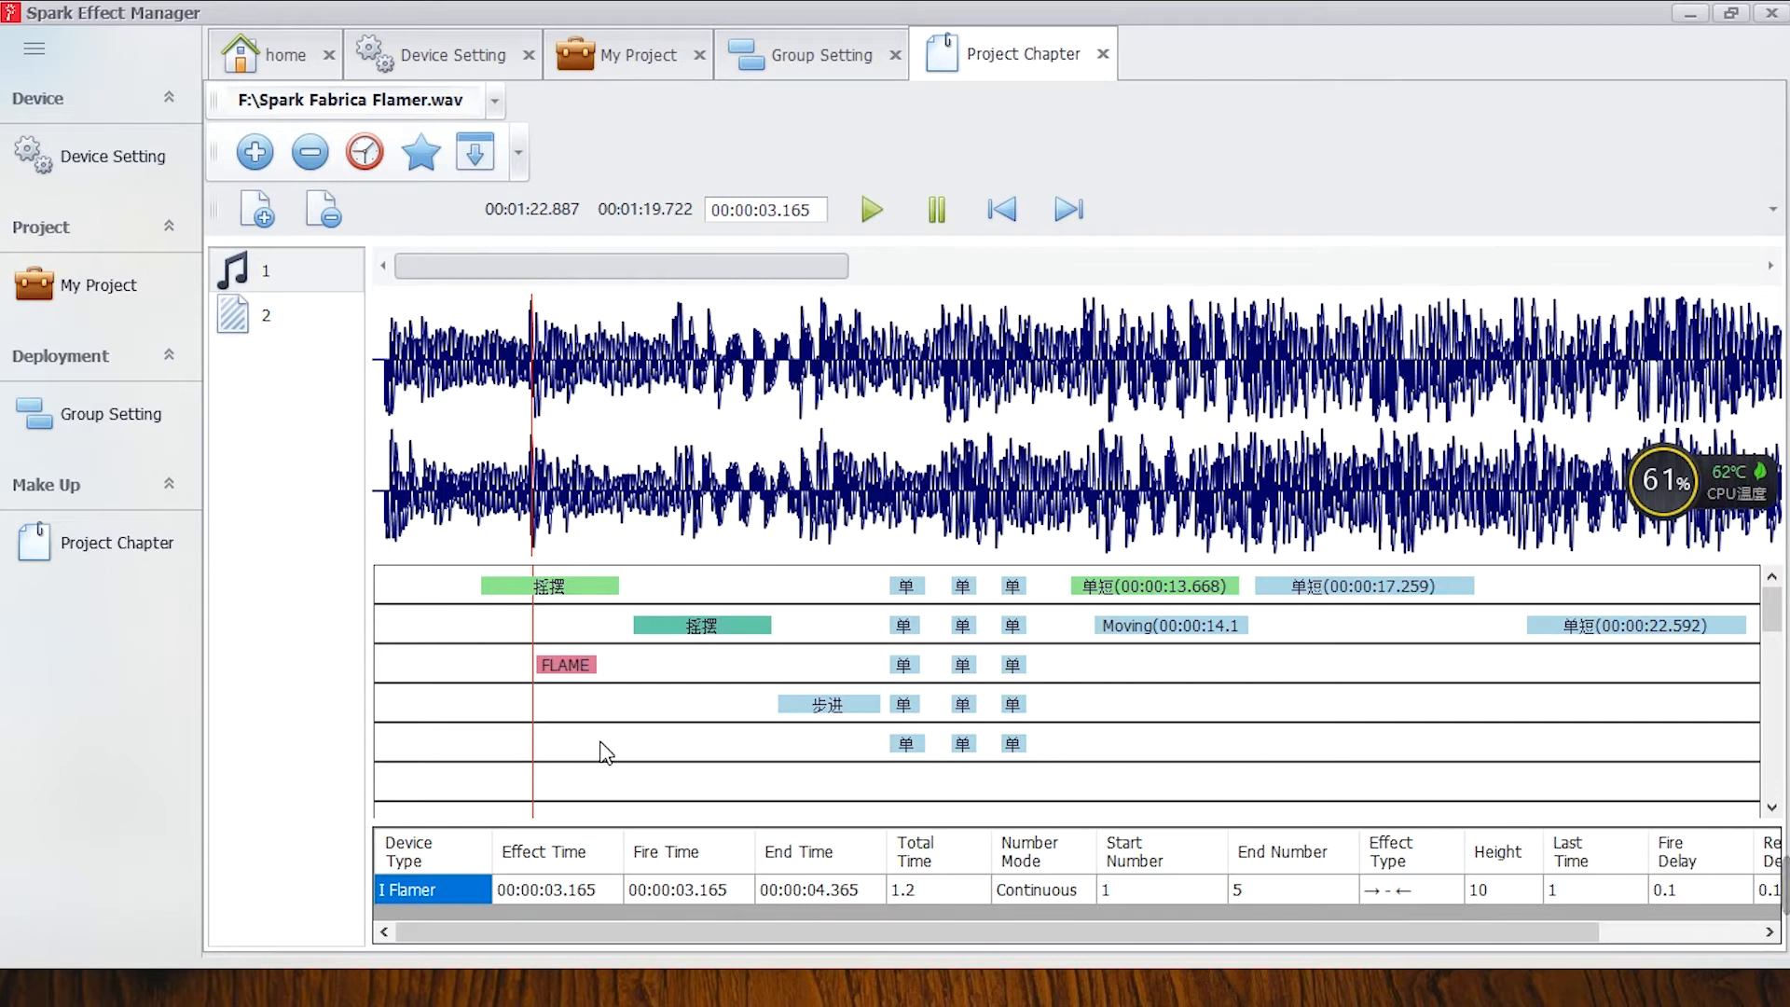
{"action": "right_click", "coordinate": [602, 743]}
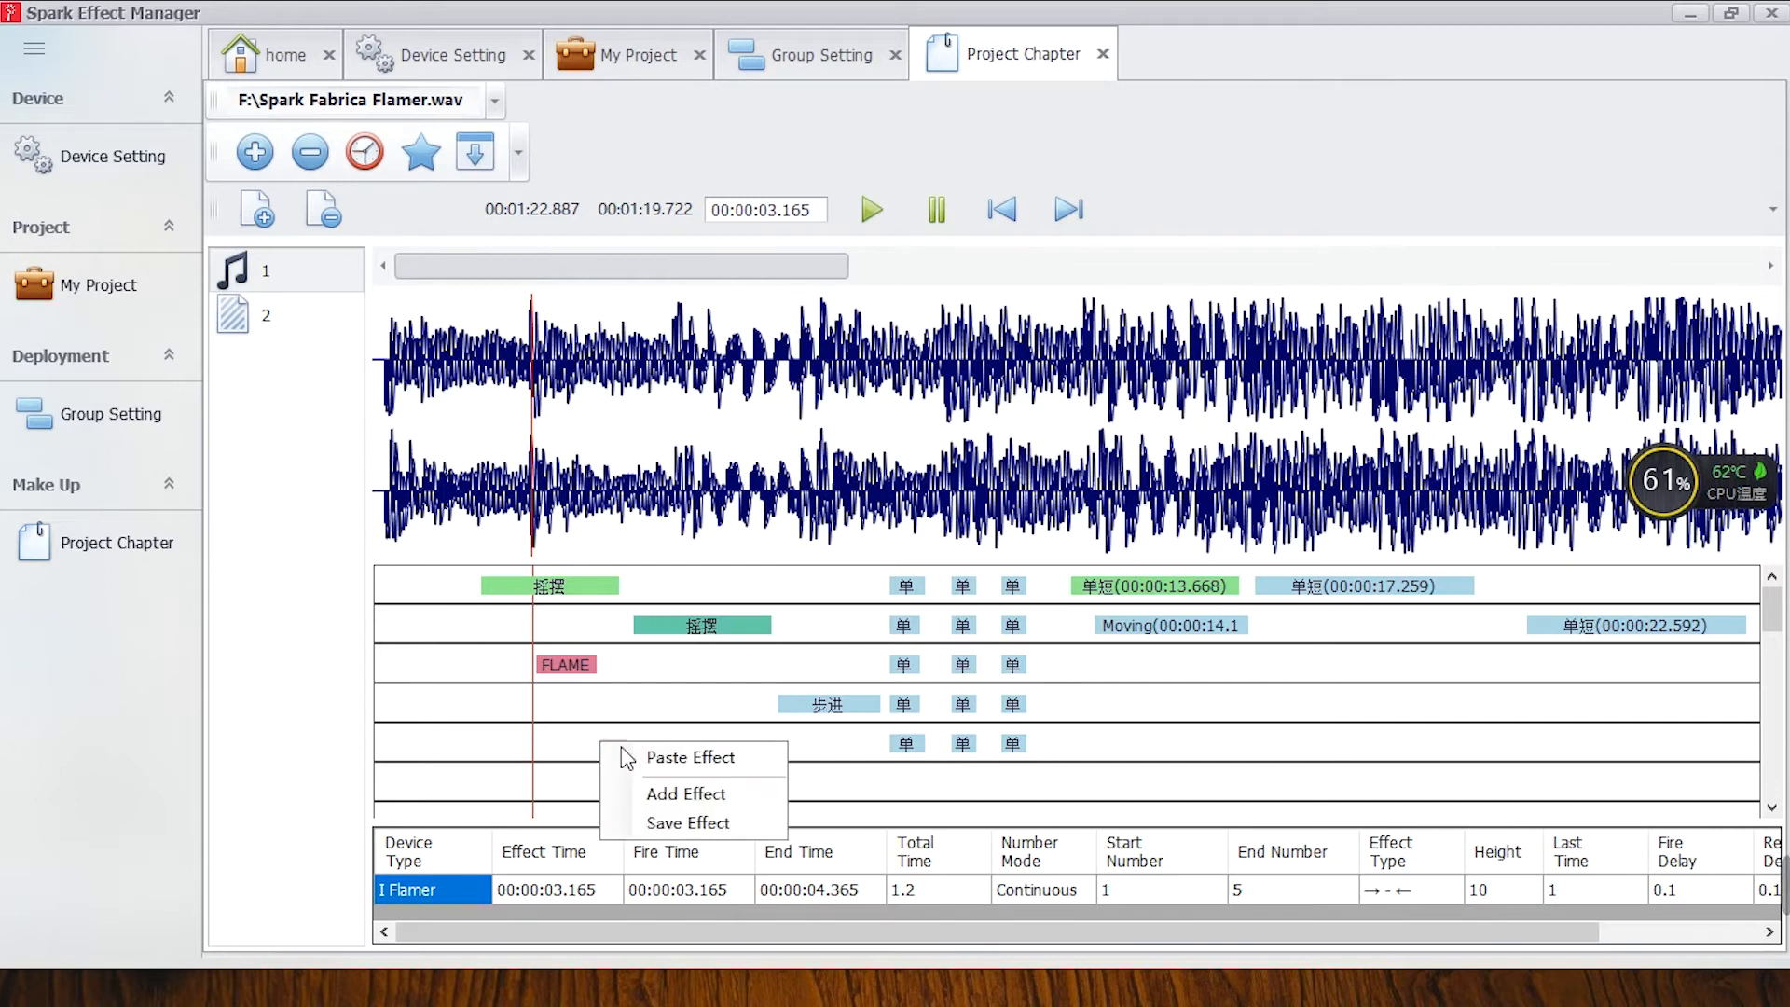
{"action": "left_click", "coordinate": [694, 824]}
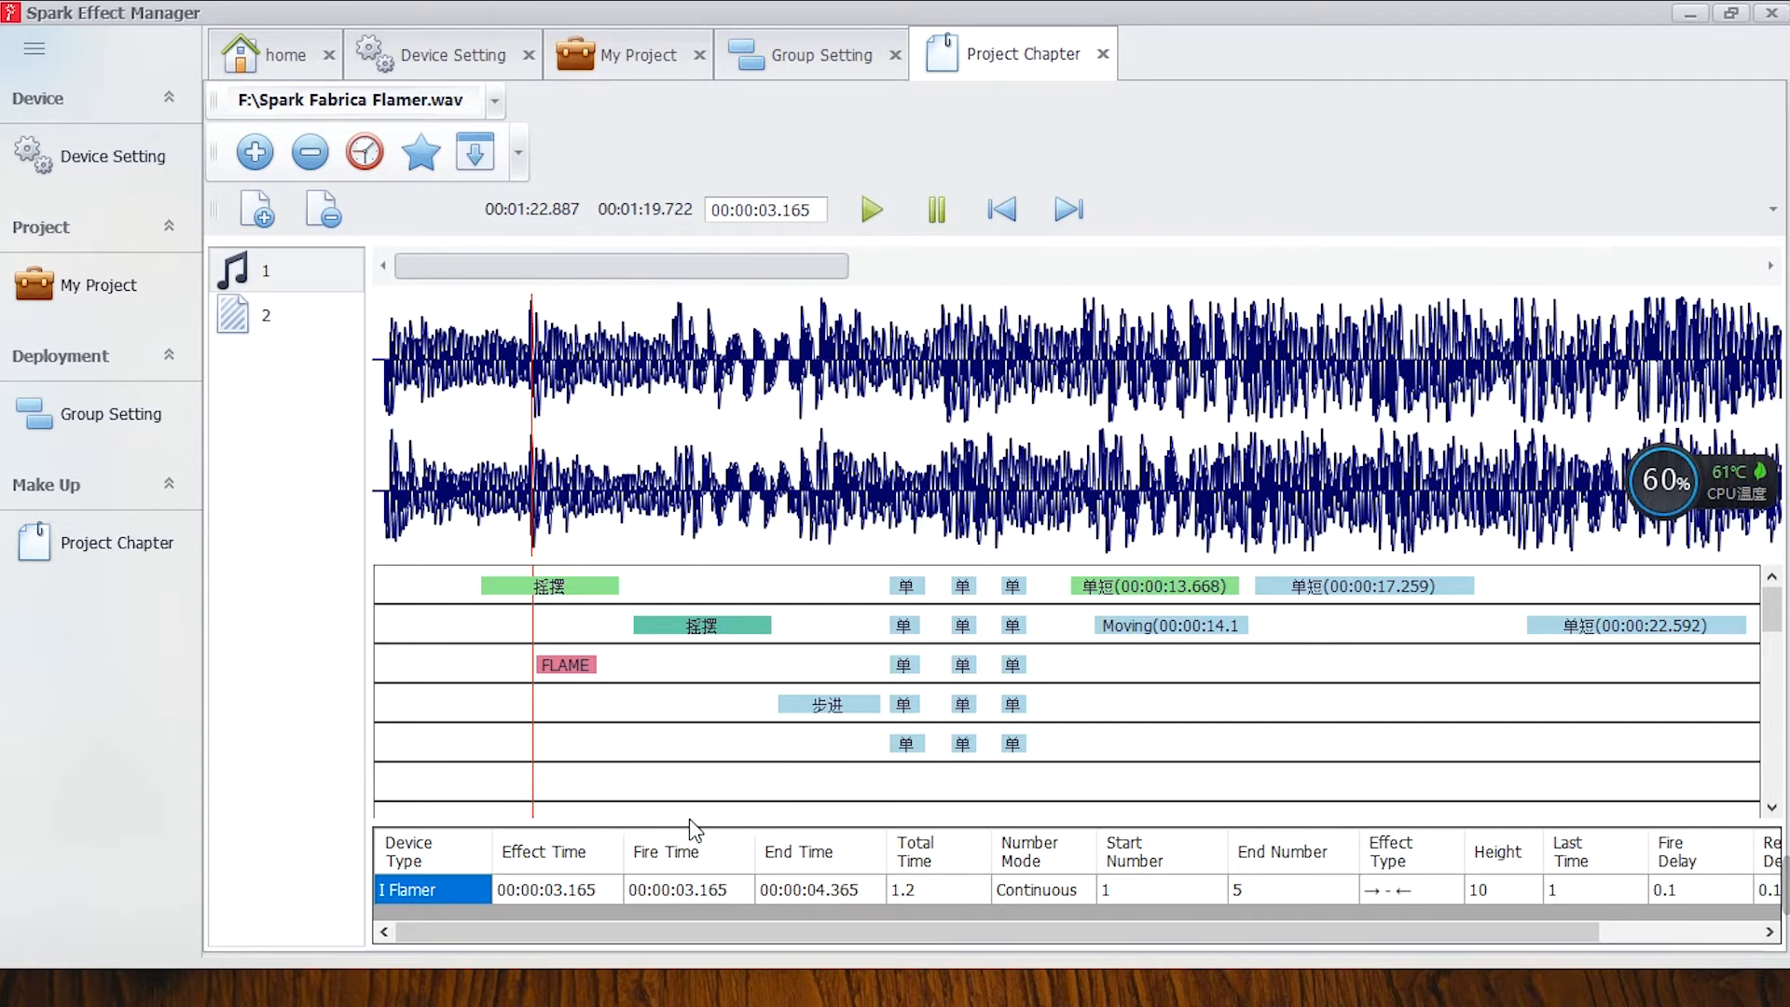
Copy the FLAMER VOLLEY effect from the third track and paste it onto the fifth track.
{"action": "right_click", "coordinate": [594, 679]}
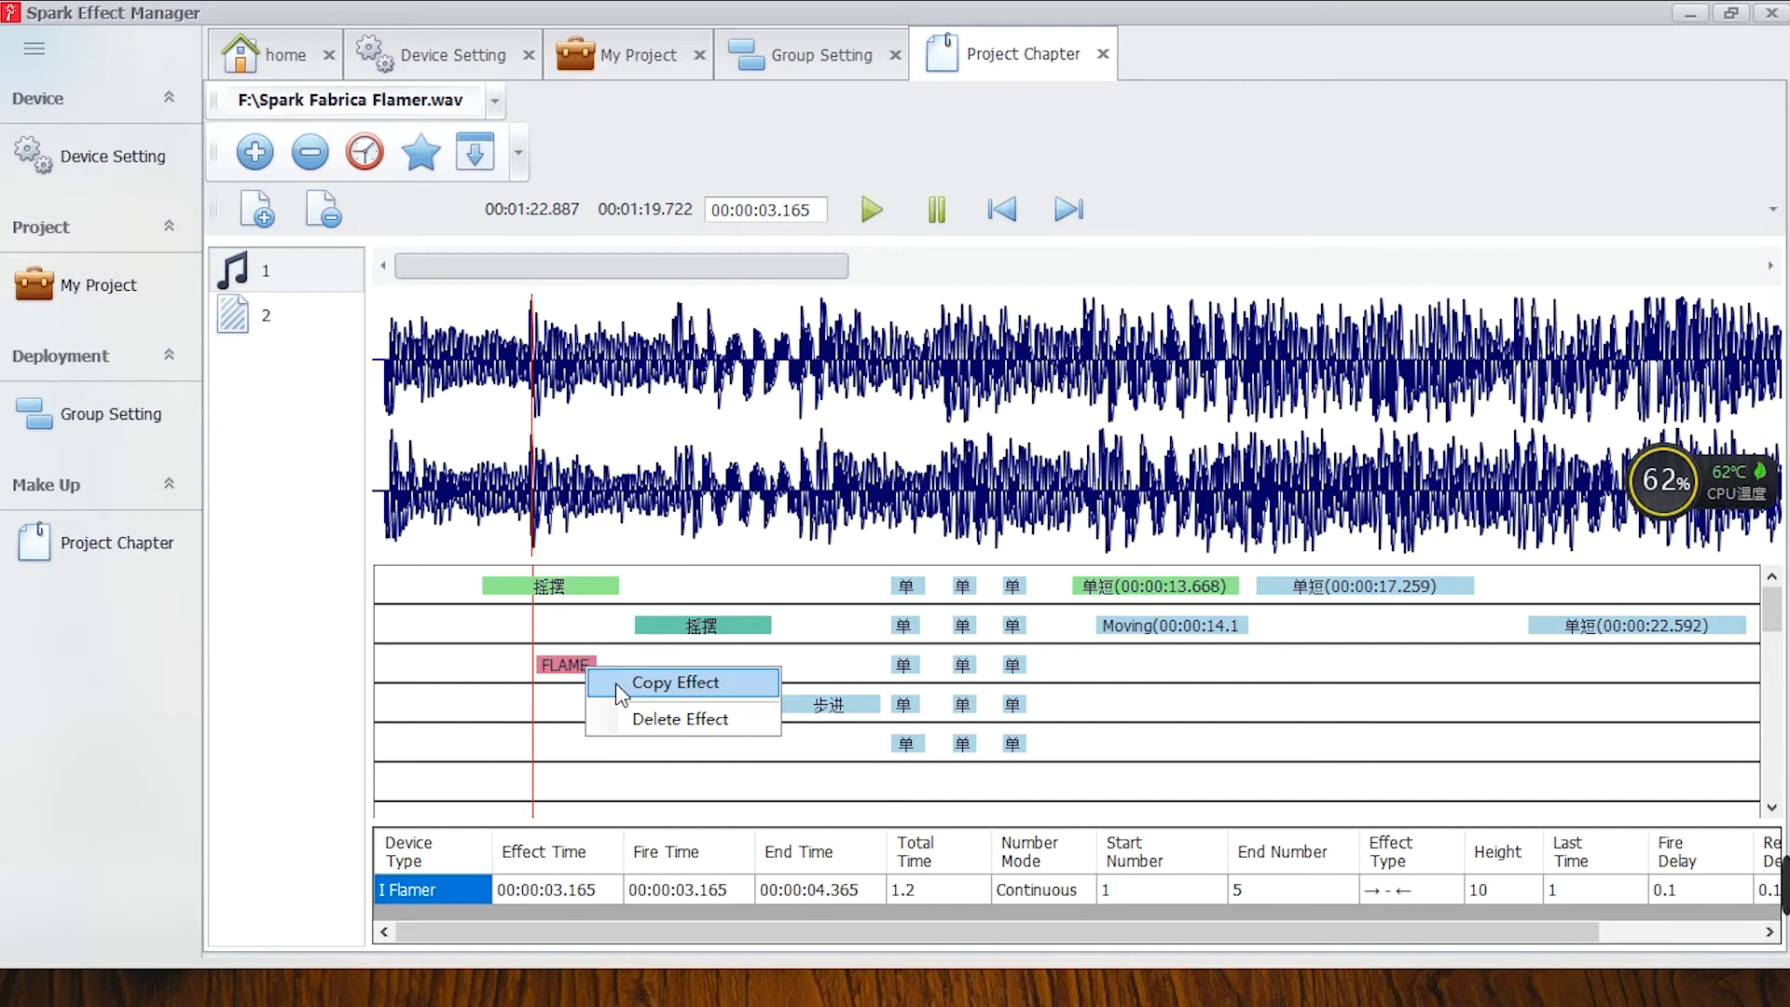
{"action": "left_click", "coordinate": [616, 682]}
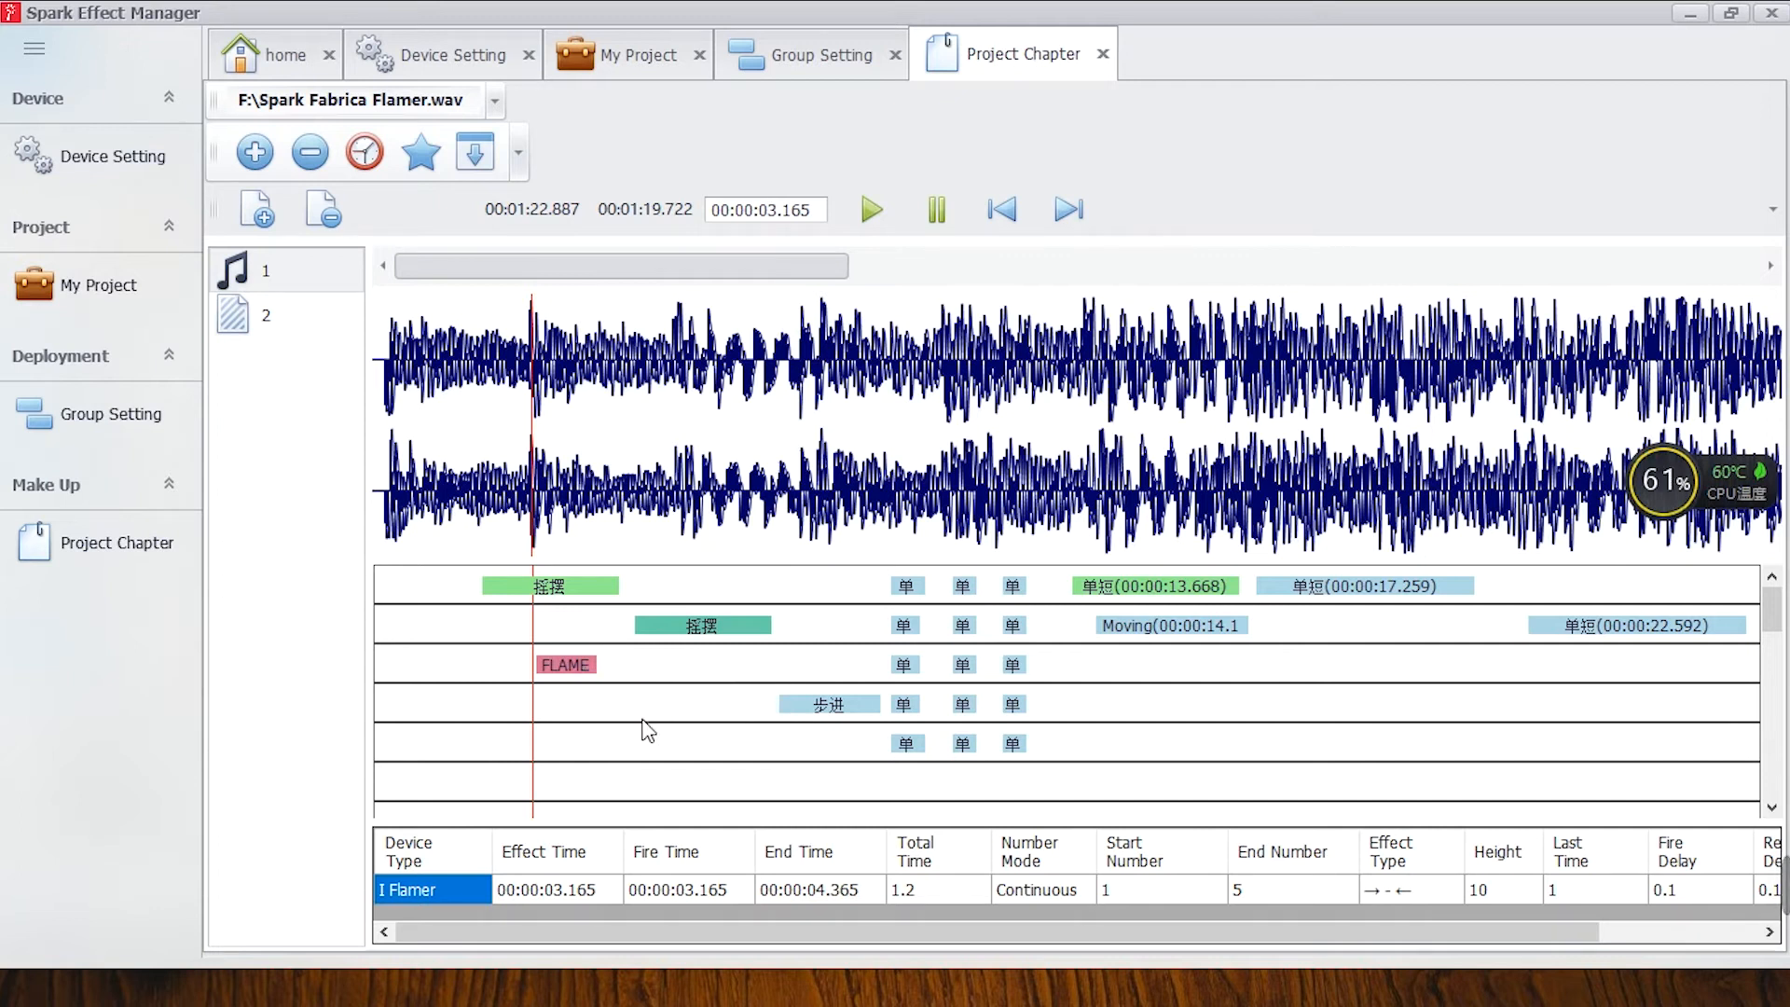
{"action": "right_click", "coordinate": [649, 704]}
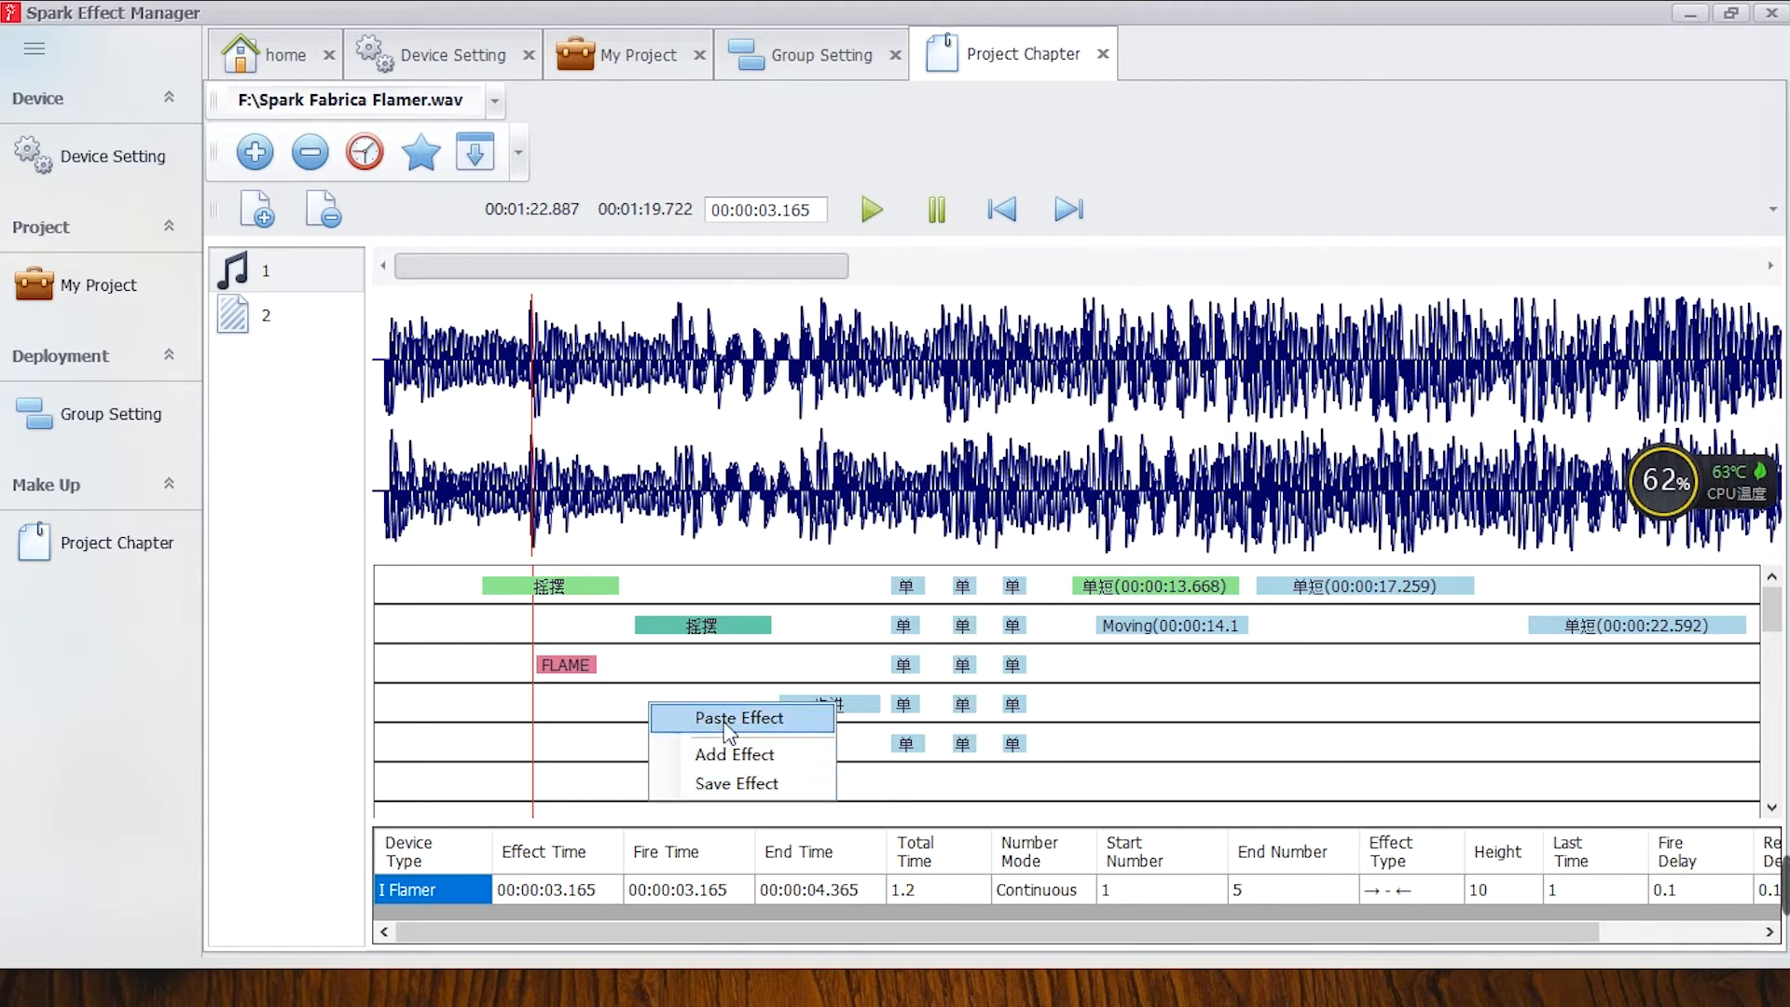
{"action": "right_click", "coordinate": [597, 746]}
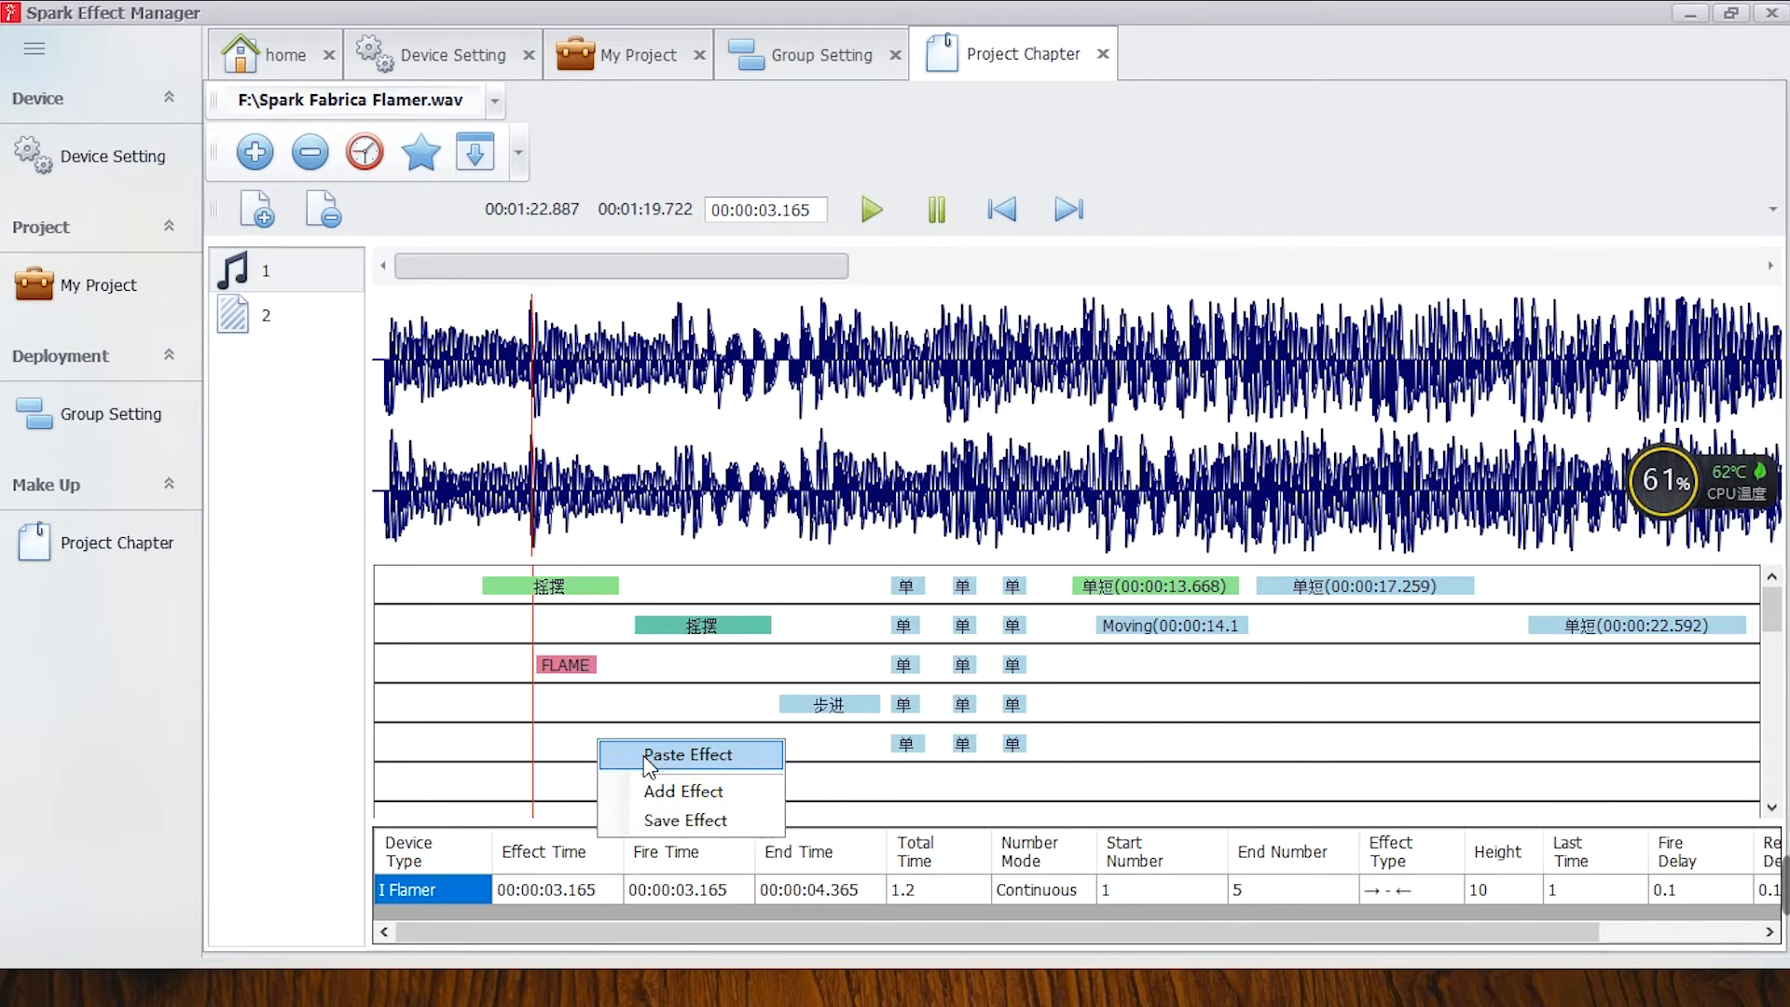
{"action": "left_click", "coordinate": [643, 755]}
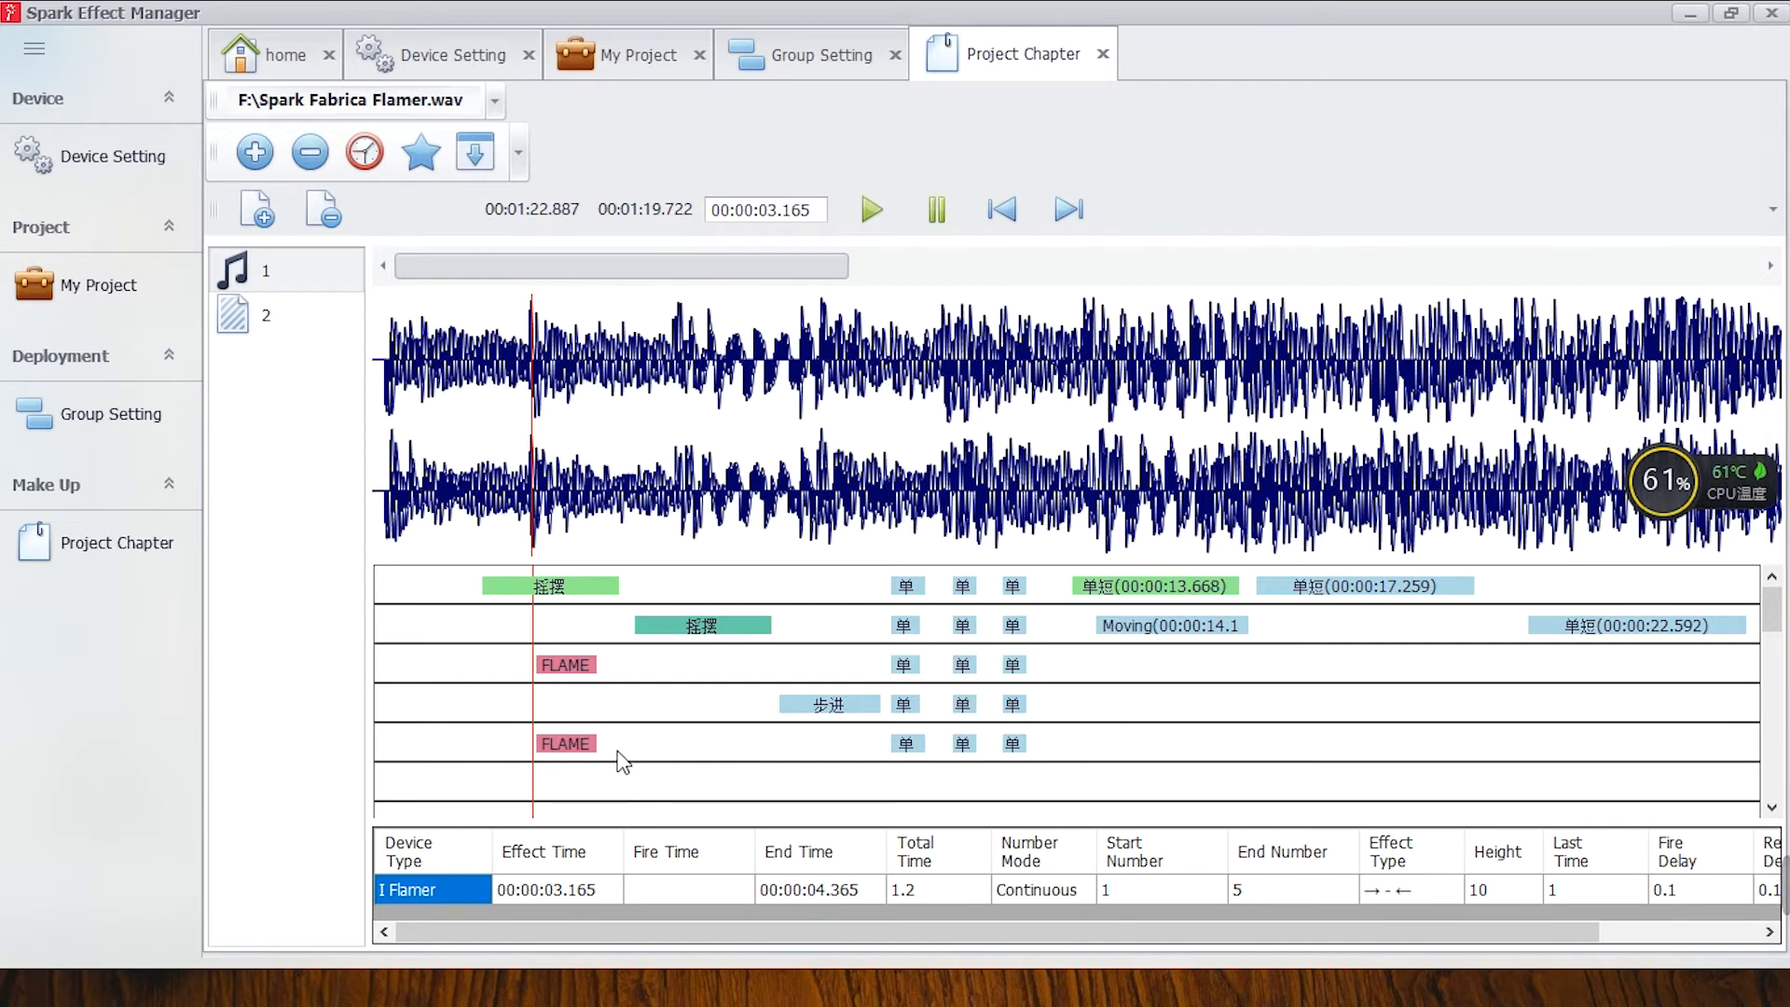
Move the pasted FLAMER VOLLEY copy on the fifth track to start at 00:00:04.426, and delete that copy.
{"action": "left_click_drag", "start_coordinate": [563, 748], "coordinate": [600, 748]}
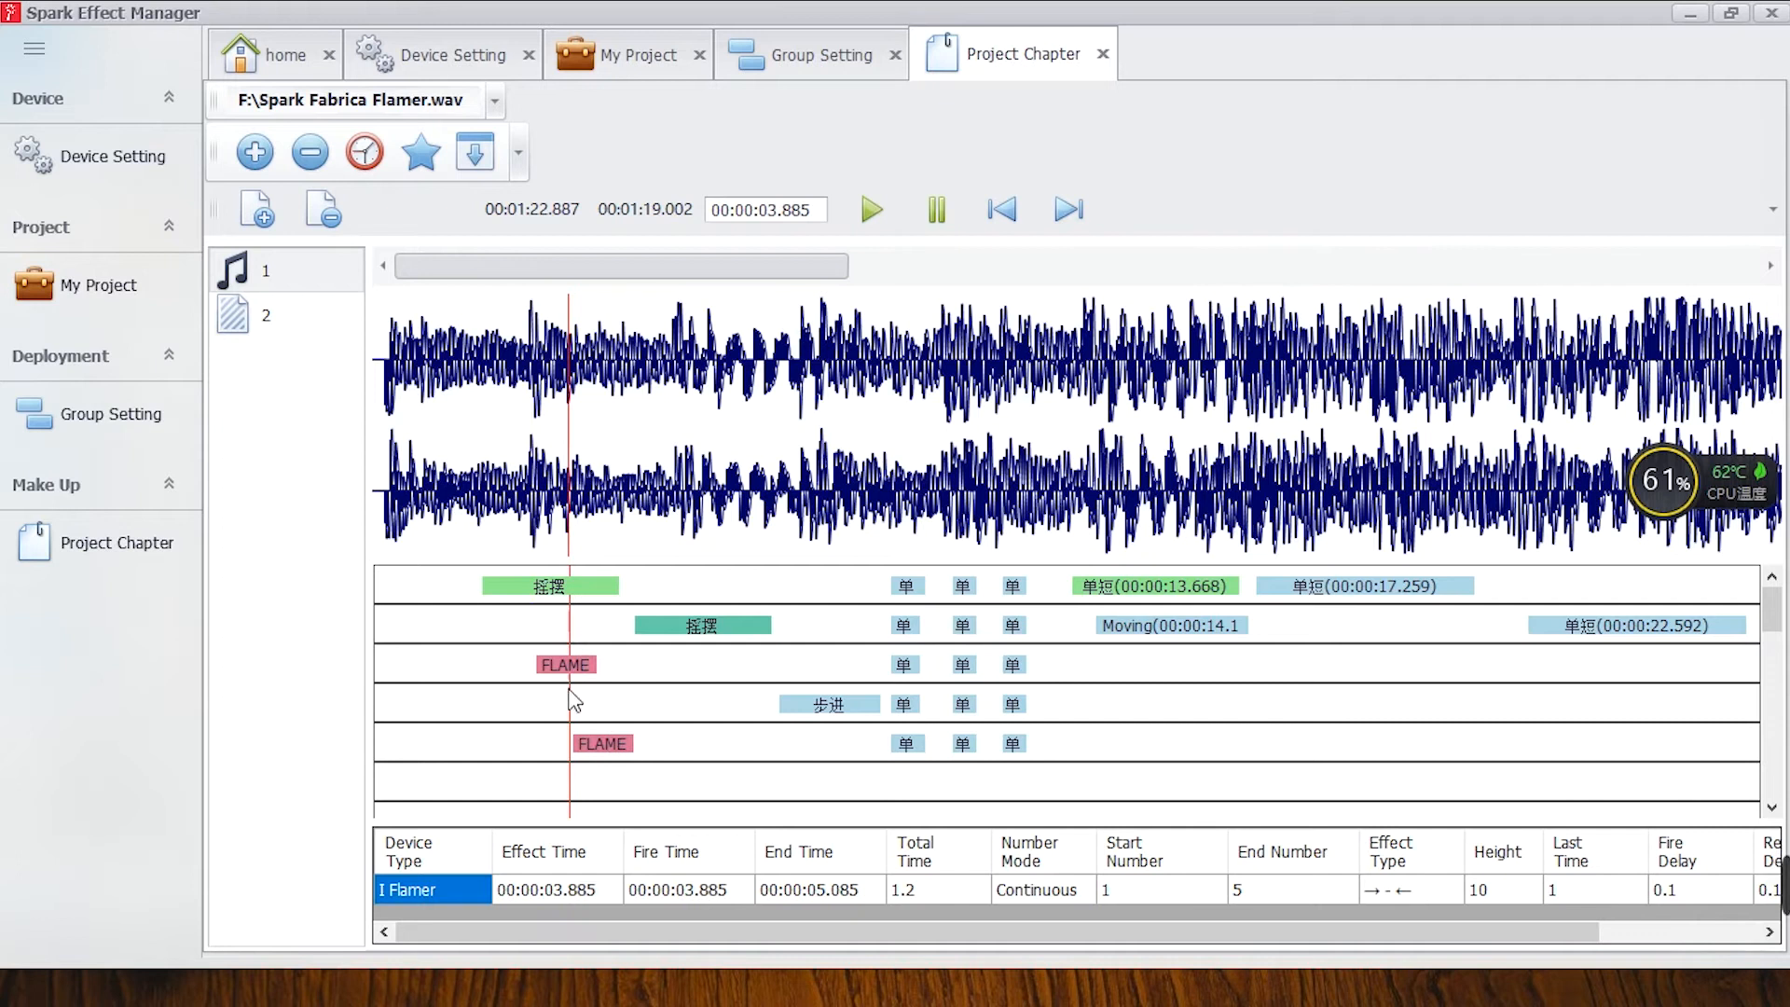
{"action": "mouse_move", "coordinate": [594, 747]}
{"action": "left_mouse_down"}
{"action": "mouse_move", "coordinate": [565, 755]}
{"action": "mouse_move", "coordinate": [623, 757]}
{"action": "left_mouse_up"}
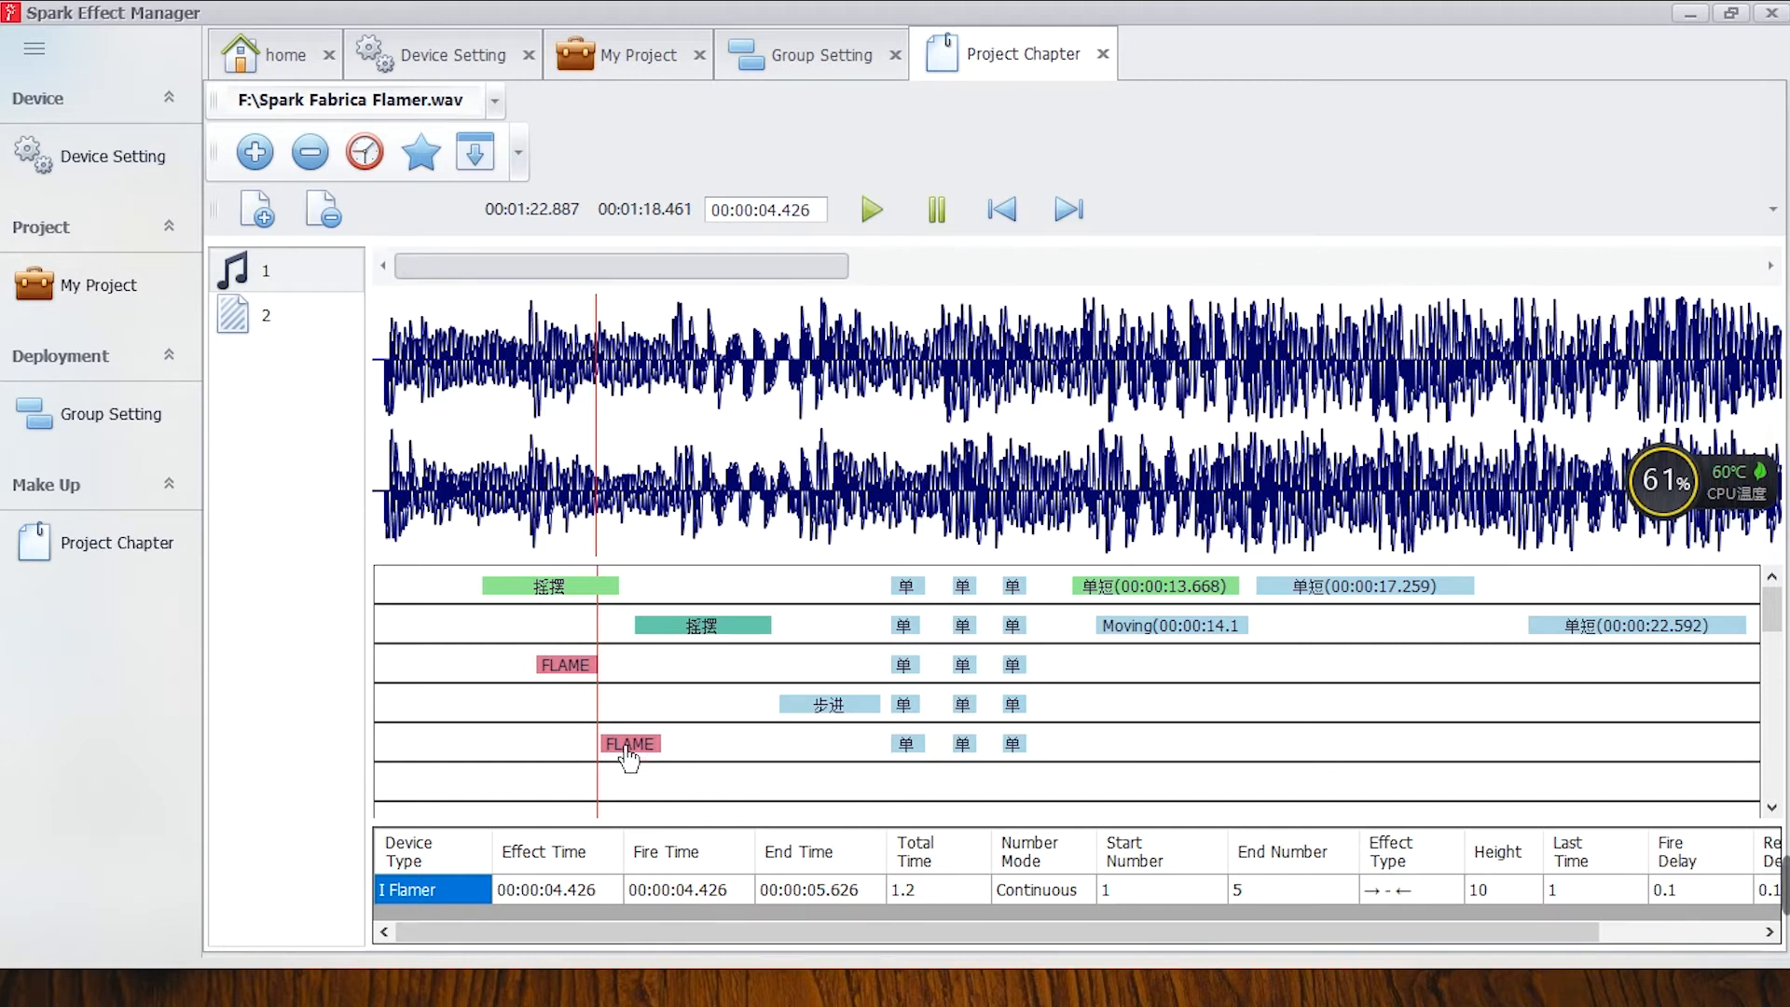
{"action": "right_click", "coordinate": [621, 745]}
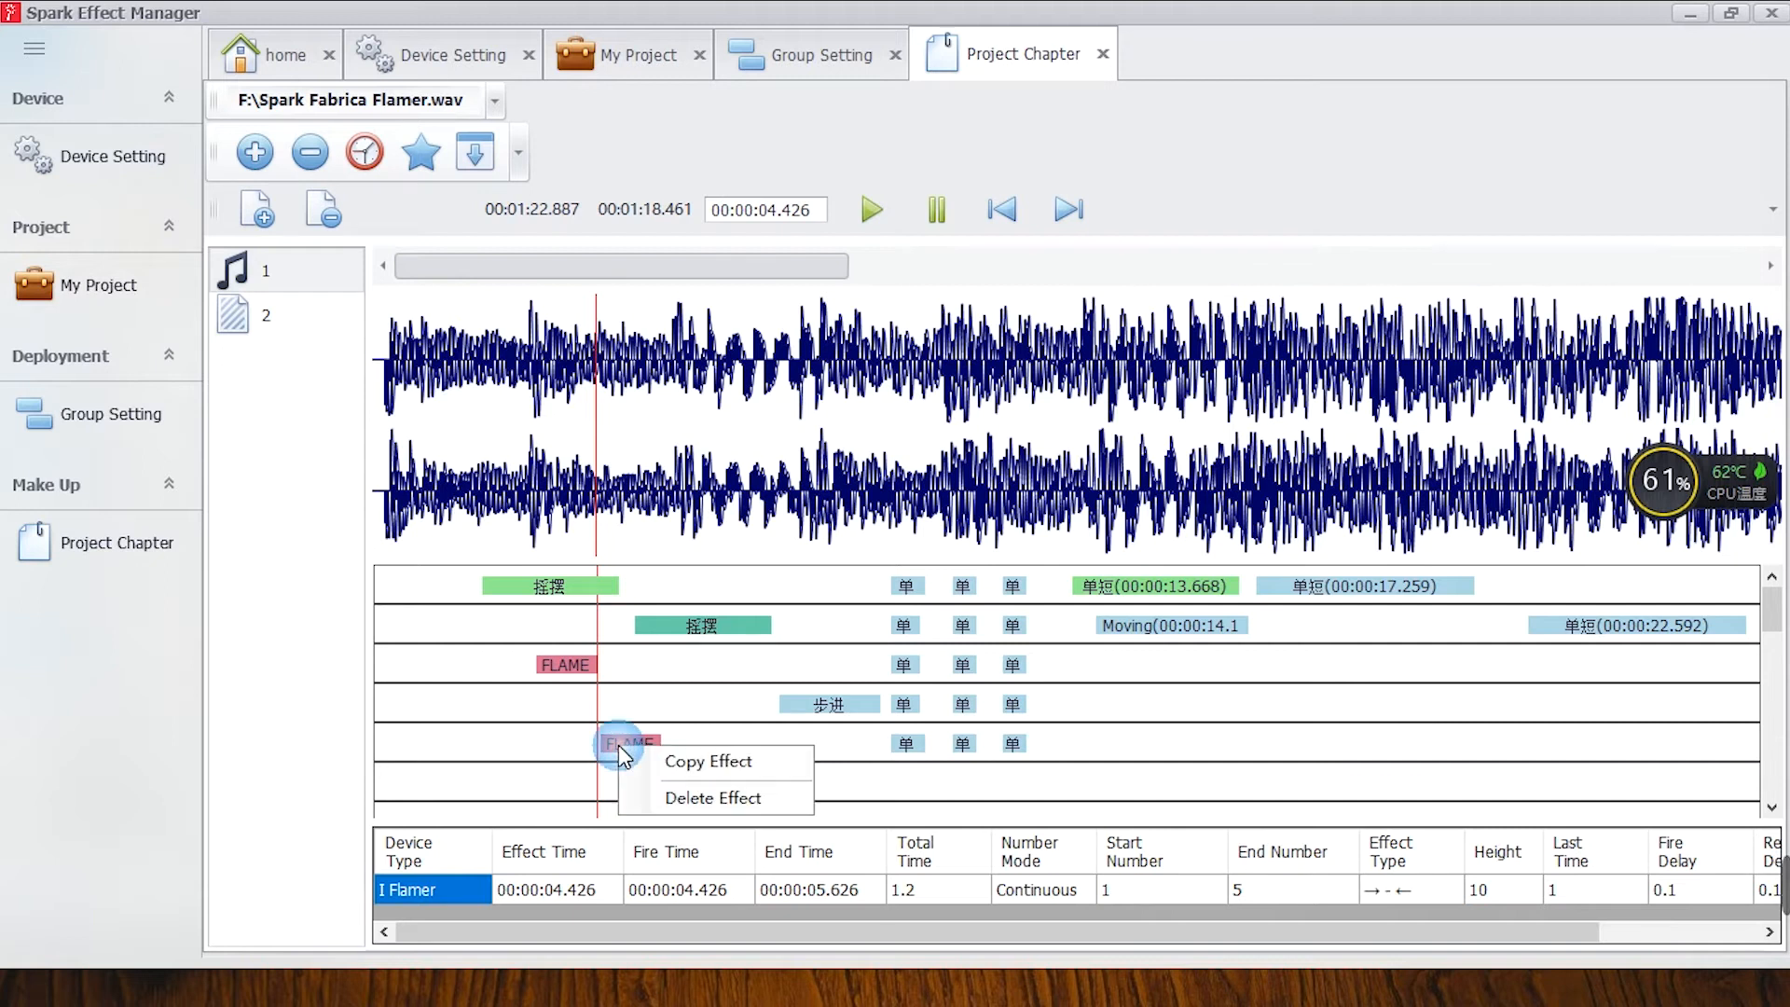
{"action": "left_click", "coordinate": [677, 802]}
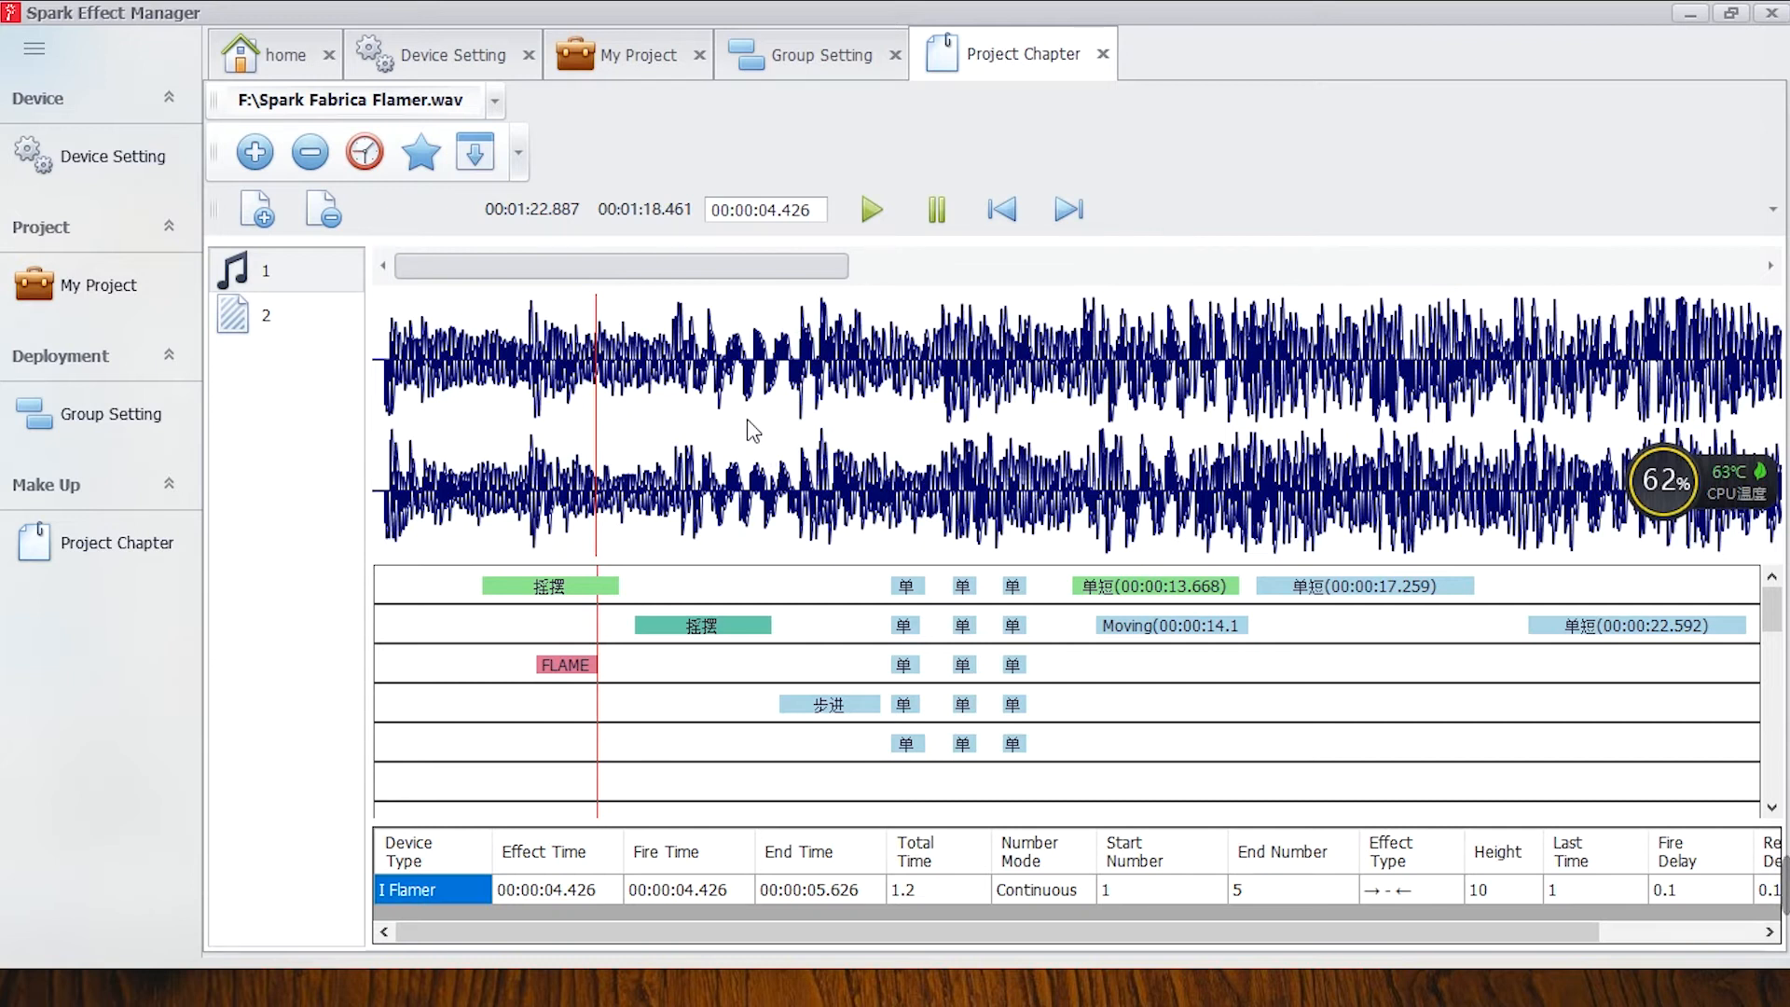
Examine the effects along the whole music timeline and on its lower tracks at different zoom levels.
{"action": "scroll", "coordinate": [747, 419], "scroll_direction": "up", "scroll_amount": 2}
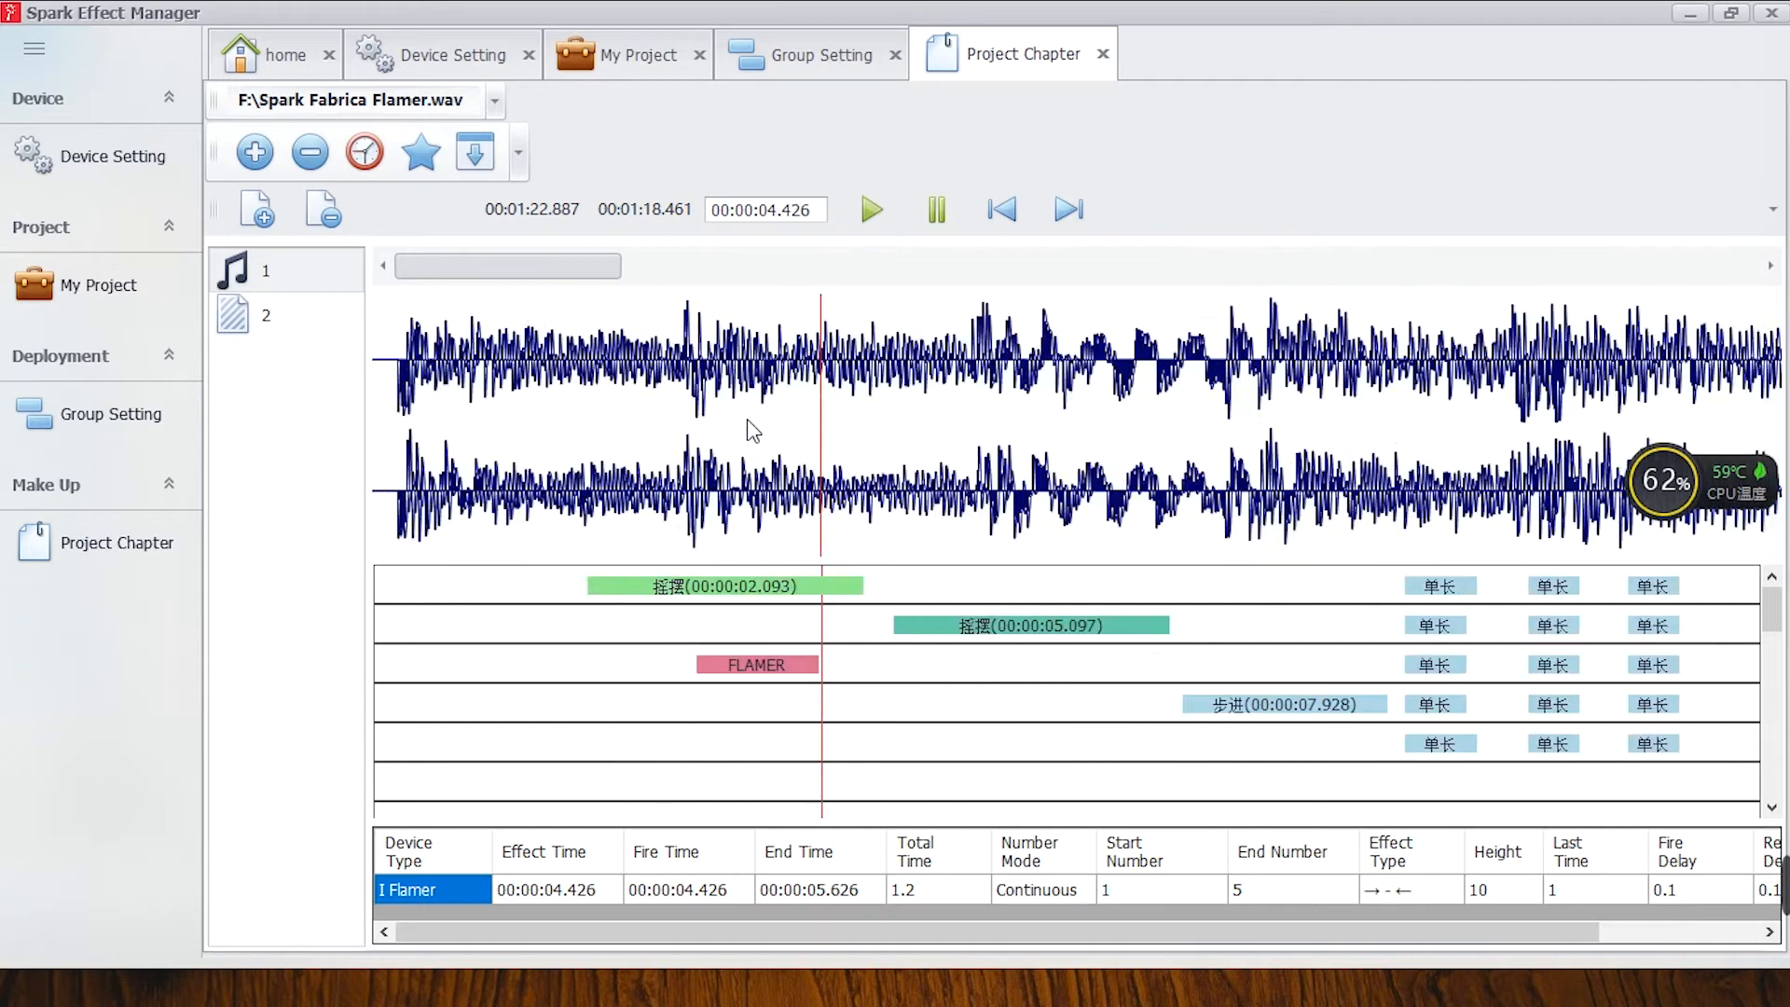
{"action": "scroll", "coordinate": [746, 418], "scroll_direction": "down", "scroll_amount": 3}
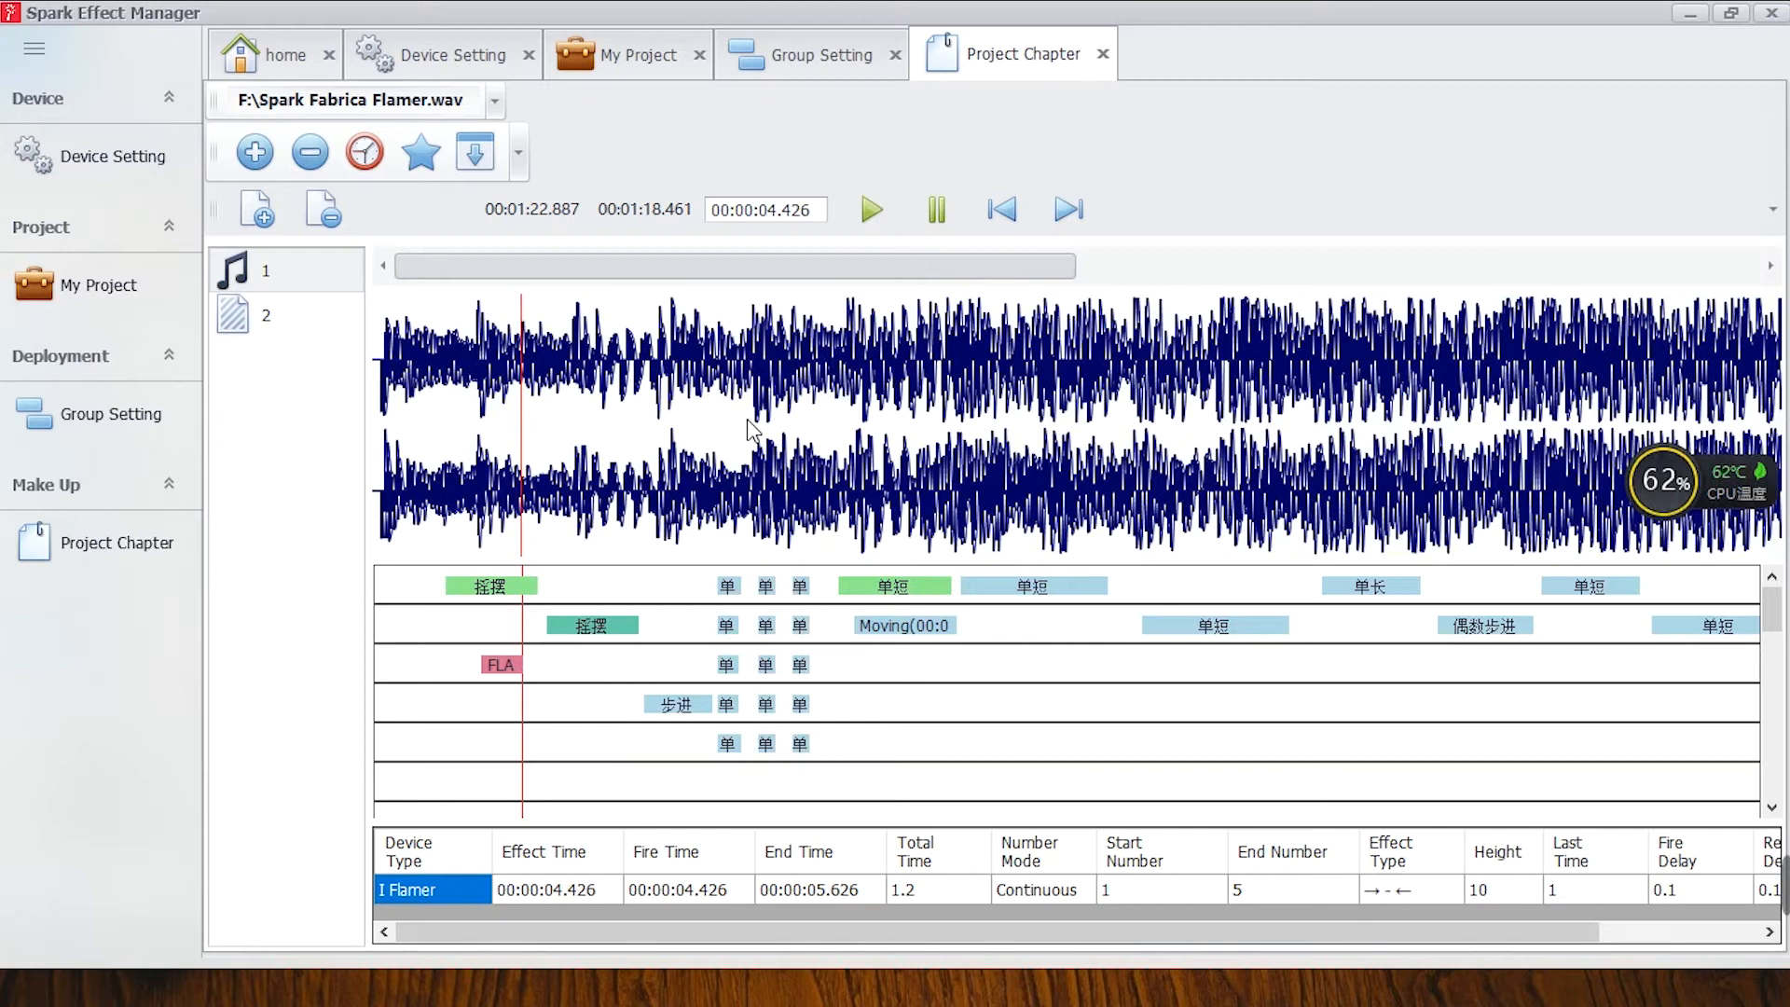
{"action": "scroll", "coordinate": [753, 429], "scroll_direction": "down", "scroll_amount": 3}
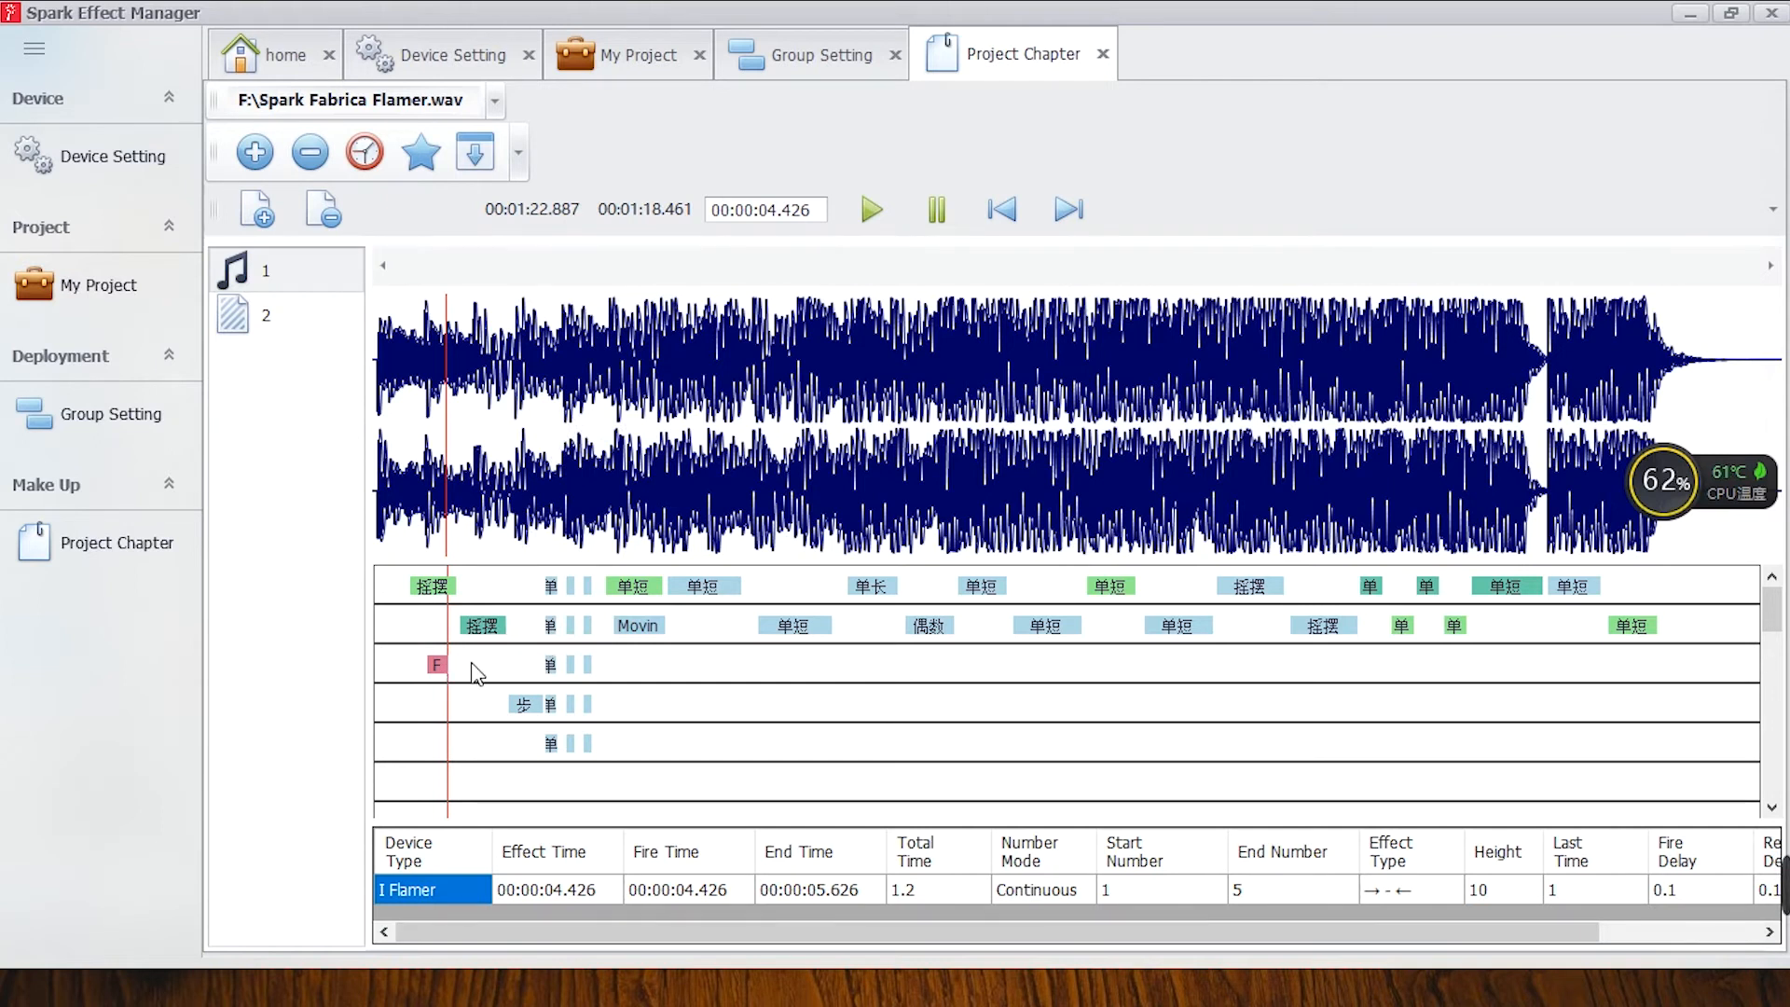
{"action": "scroll", "coordinate": [472, 666], "scroll_direction": "down", "scroll_amount": 3}
{"action": "scroll", "coordinate": [474, 665], "scroll_direction": "up", "scroll_amount": 3}
{"action": "scroll", "coordinate": [476, 665], "scroll_direction": "down", "scroll_amount": 3}
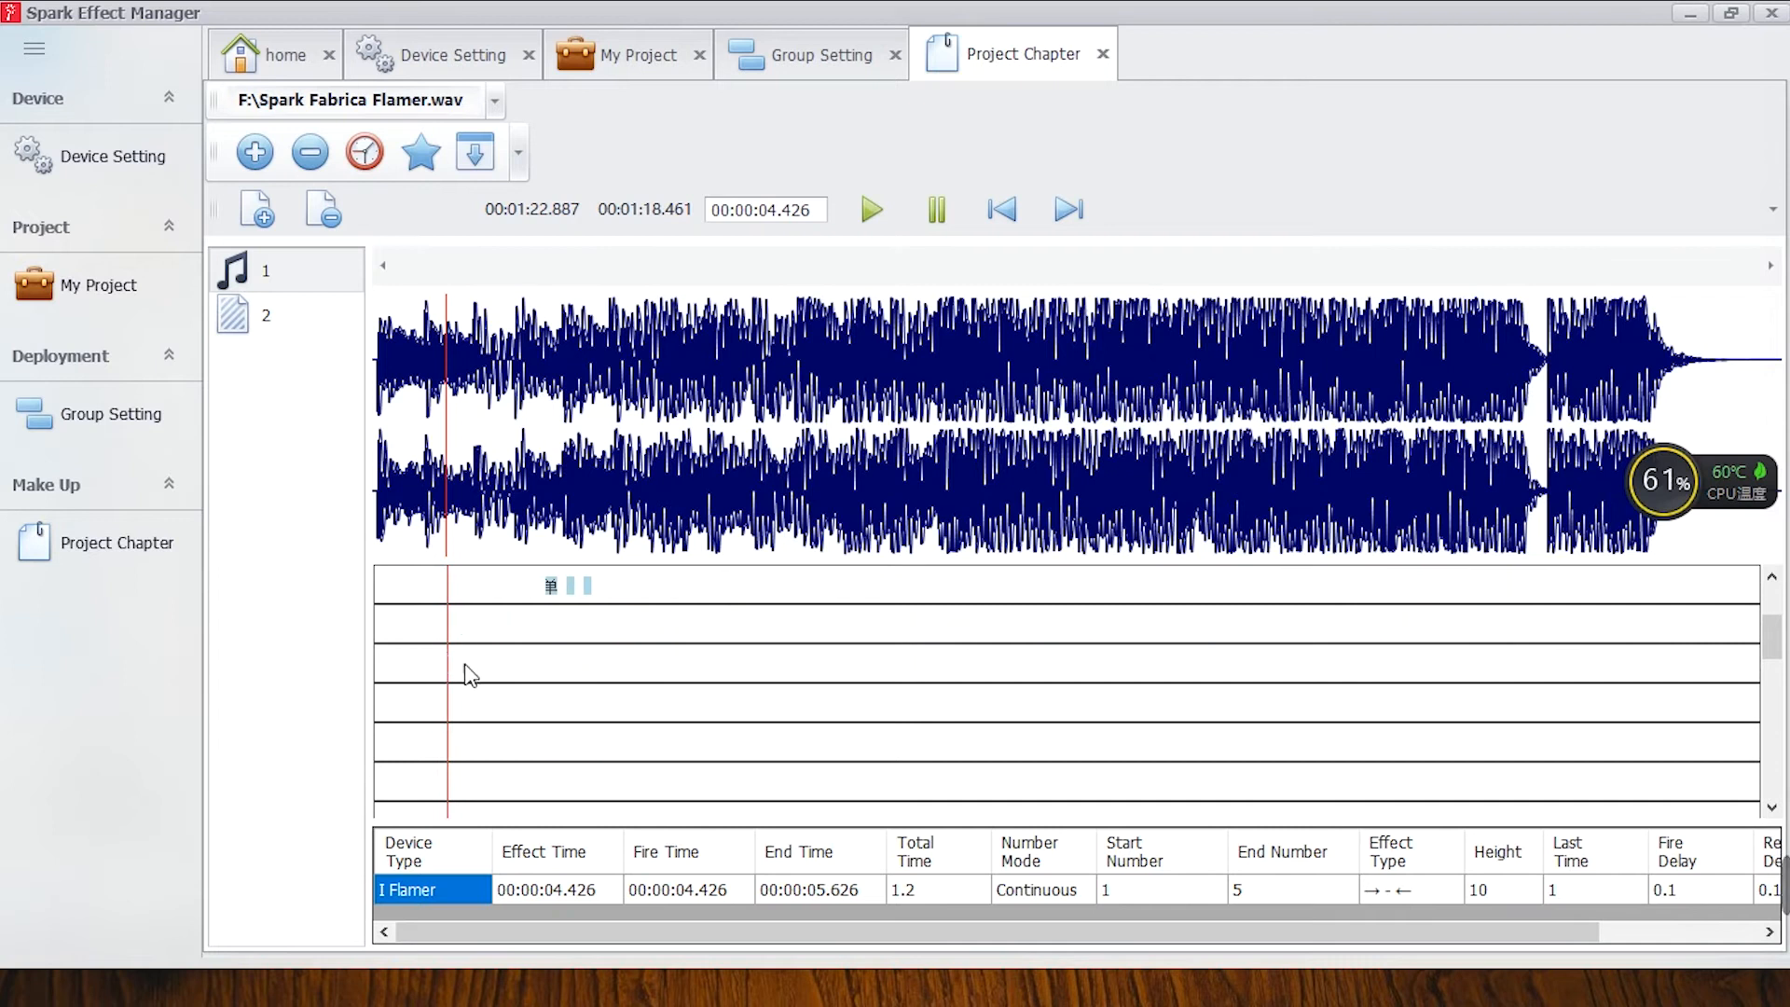
{"action": "scroll", "coordinate": [511, 648], "scroll_direction": "up", "scroll_amount": 3}
View the remaining FLAMER VOLLEY effect's settings and close them without changes.
{"action": "left_click", "coordinate": [447, 667]}
{"action": "double_click", "coordinate": [447, 668]}
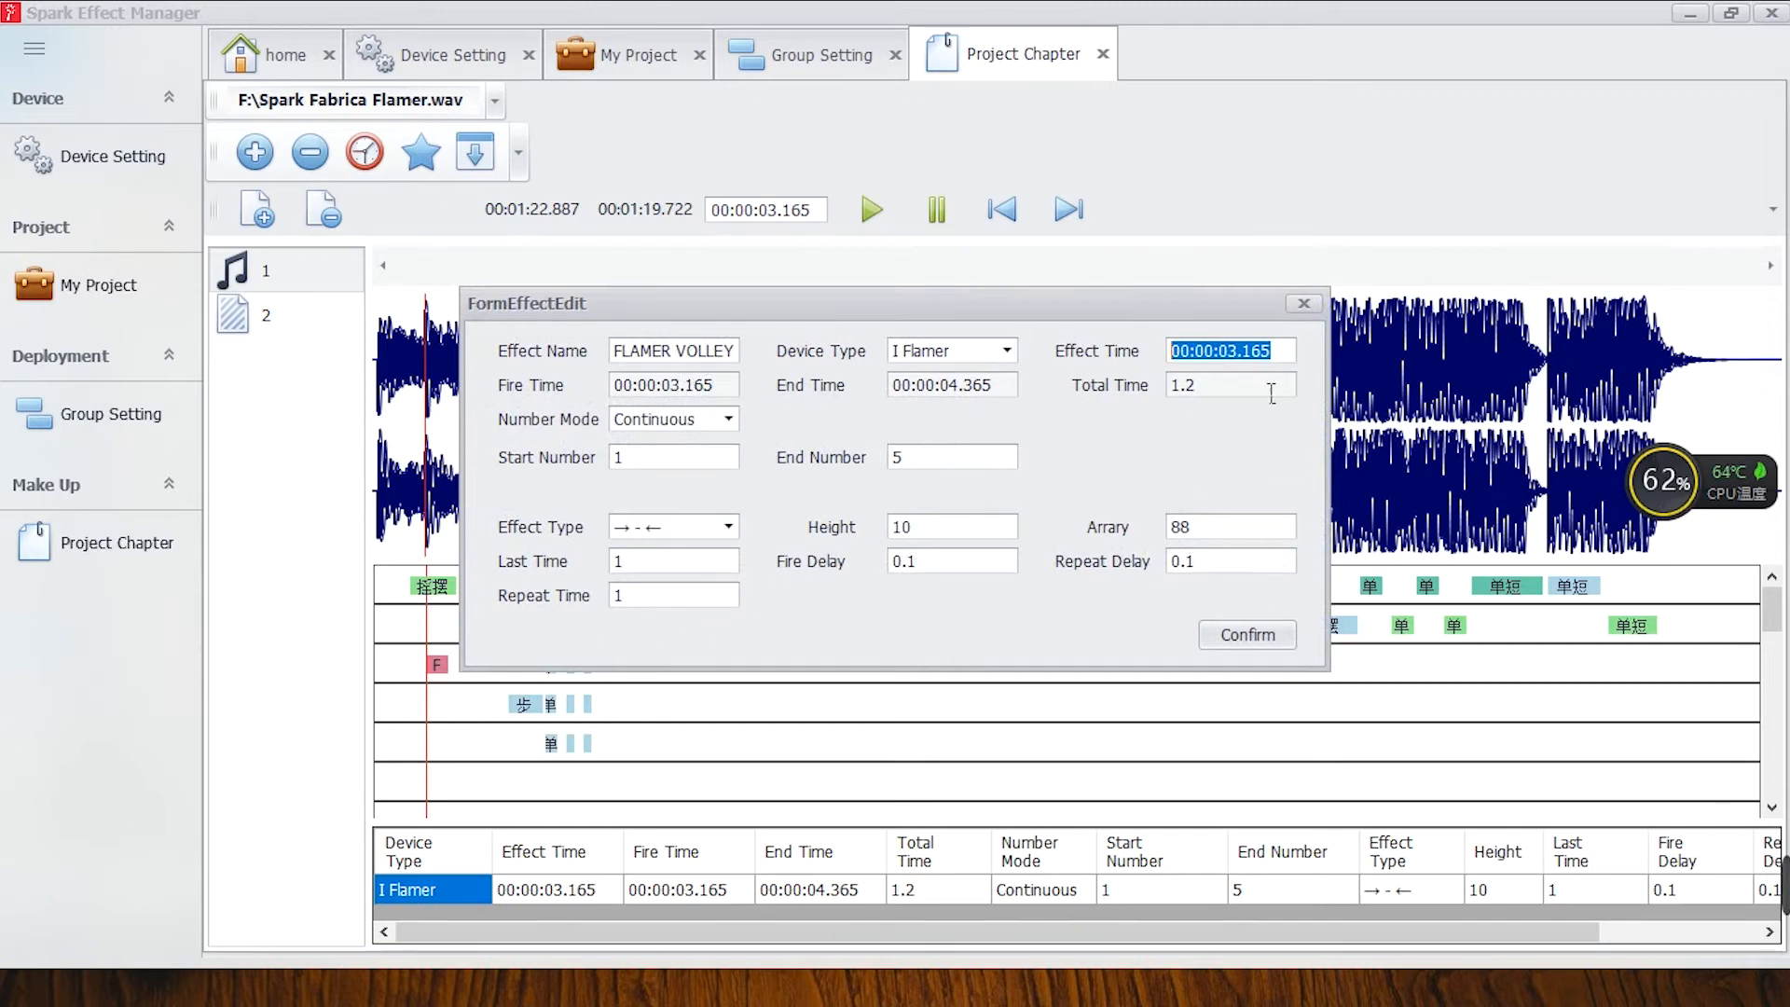
{"action": "left_click", "coordinate": [1302, 305]}
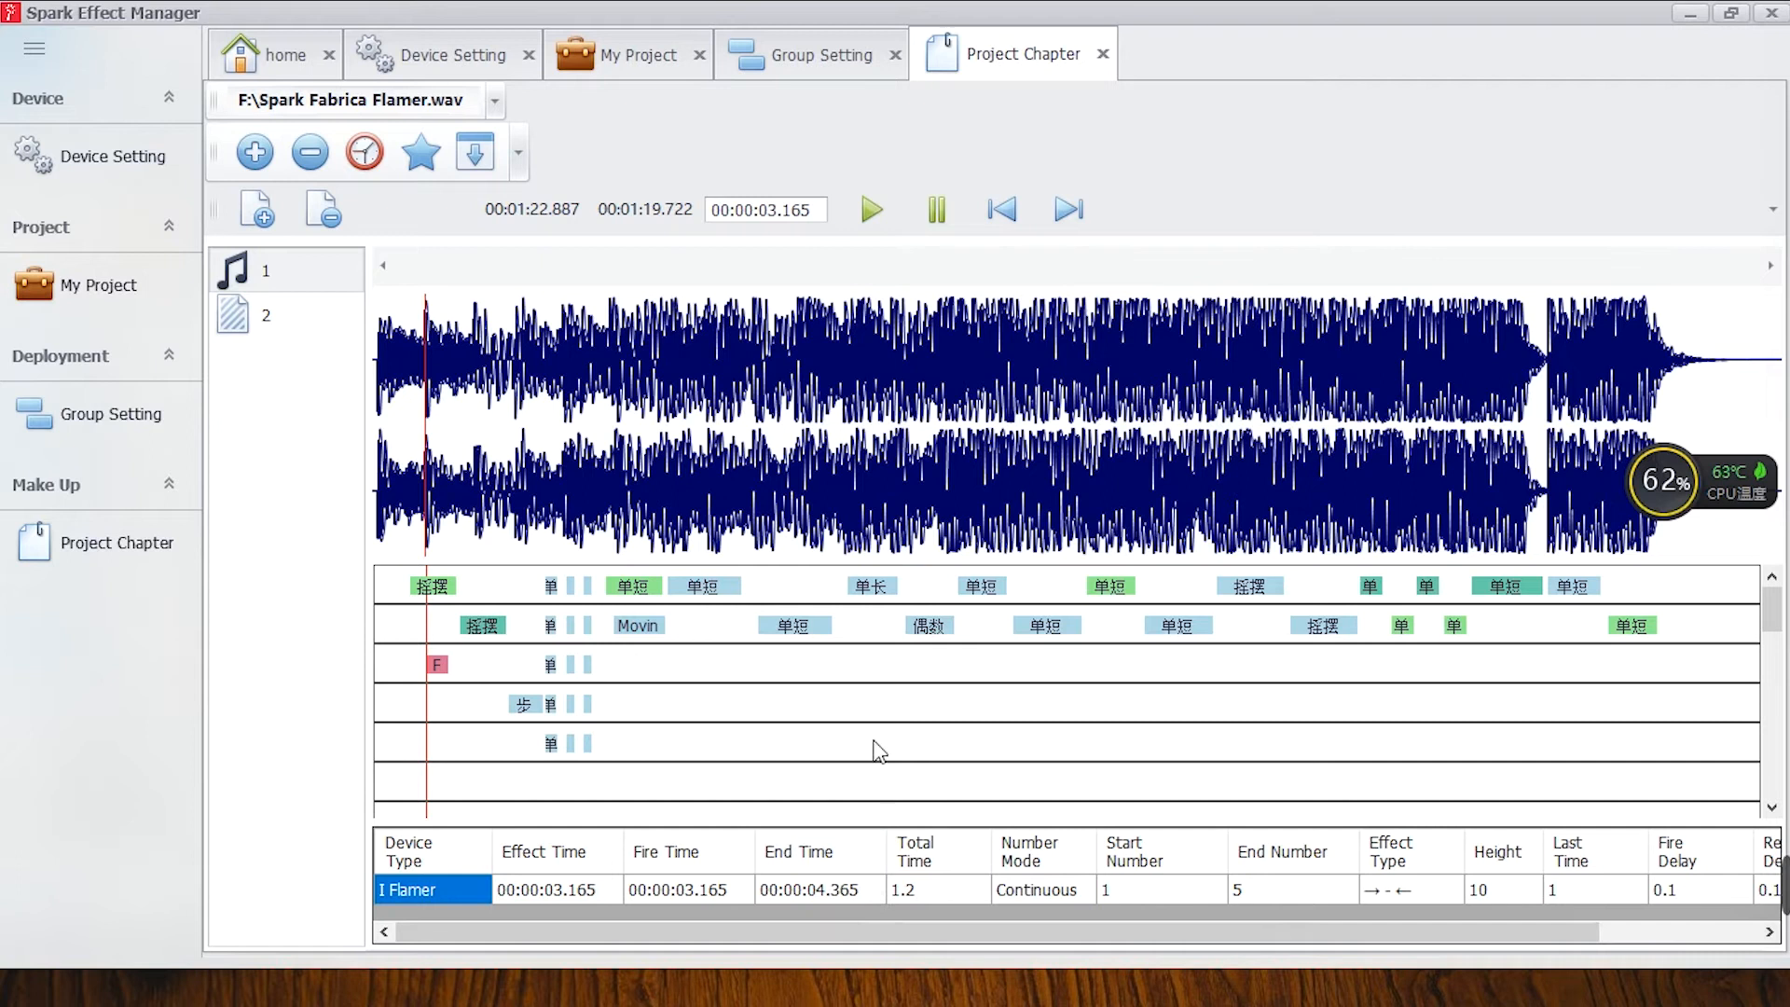
Open the time code creation form and review its music file, file path and left and right channel options.
{"action": "left_click", "coordinate": [364, 152]}
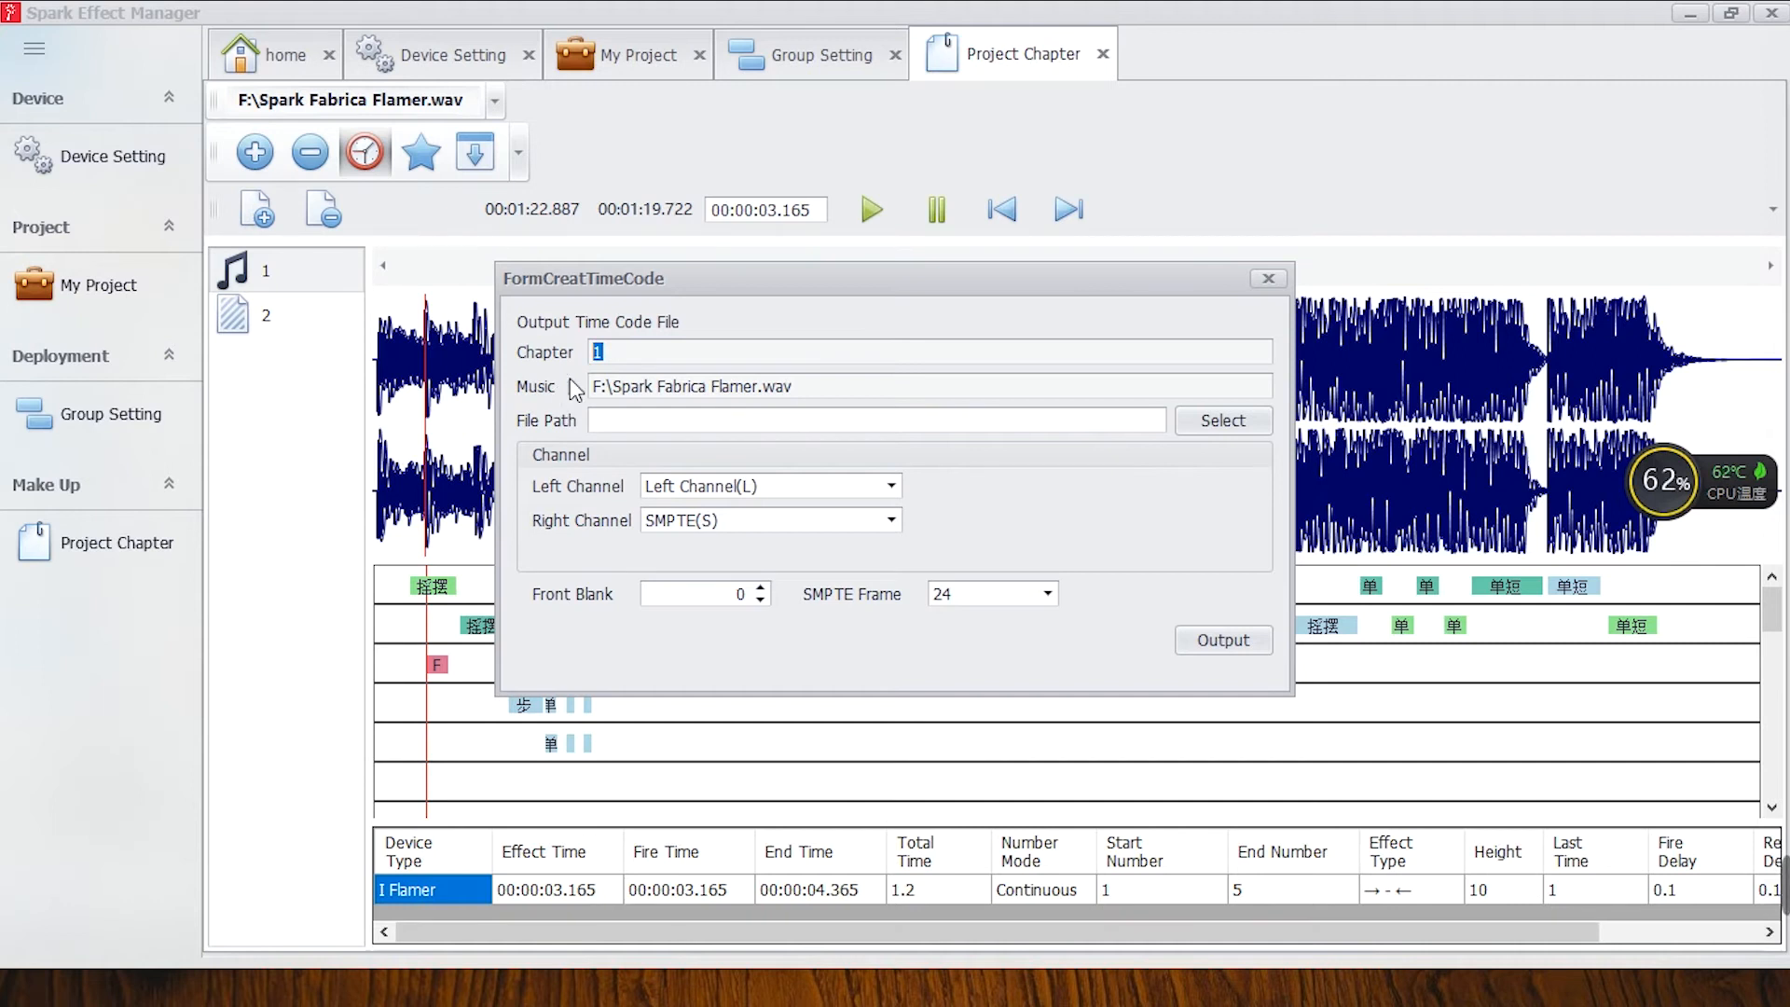
{"action": "left_click_drag", "start_coordinate": [829, 392], "coordinate": [563, 393]}
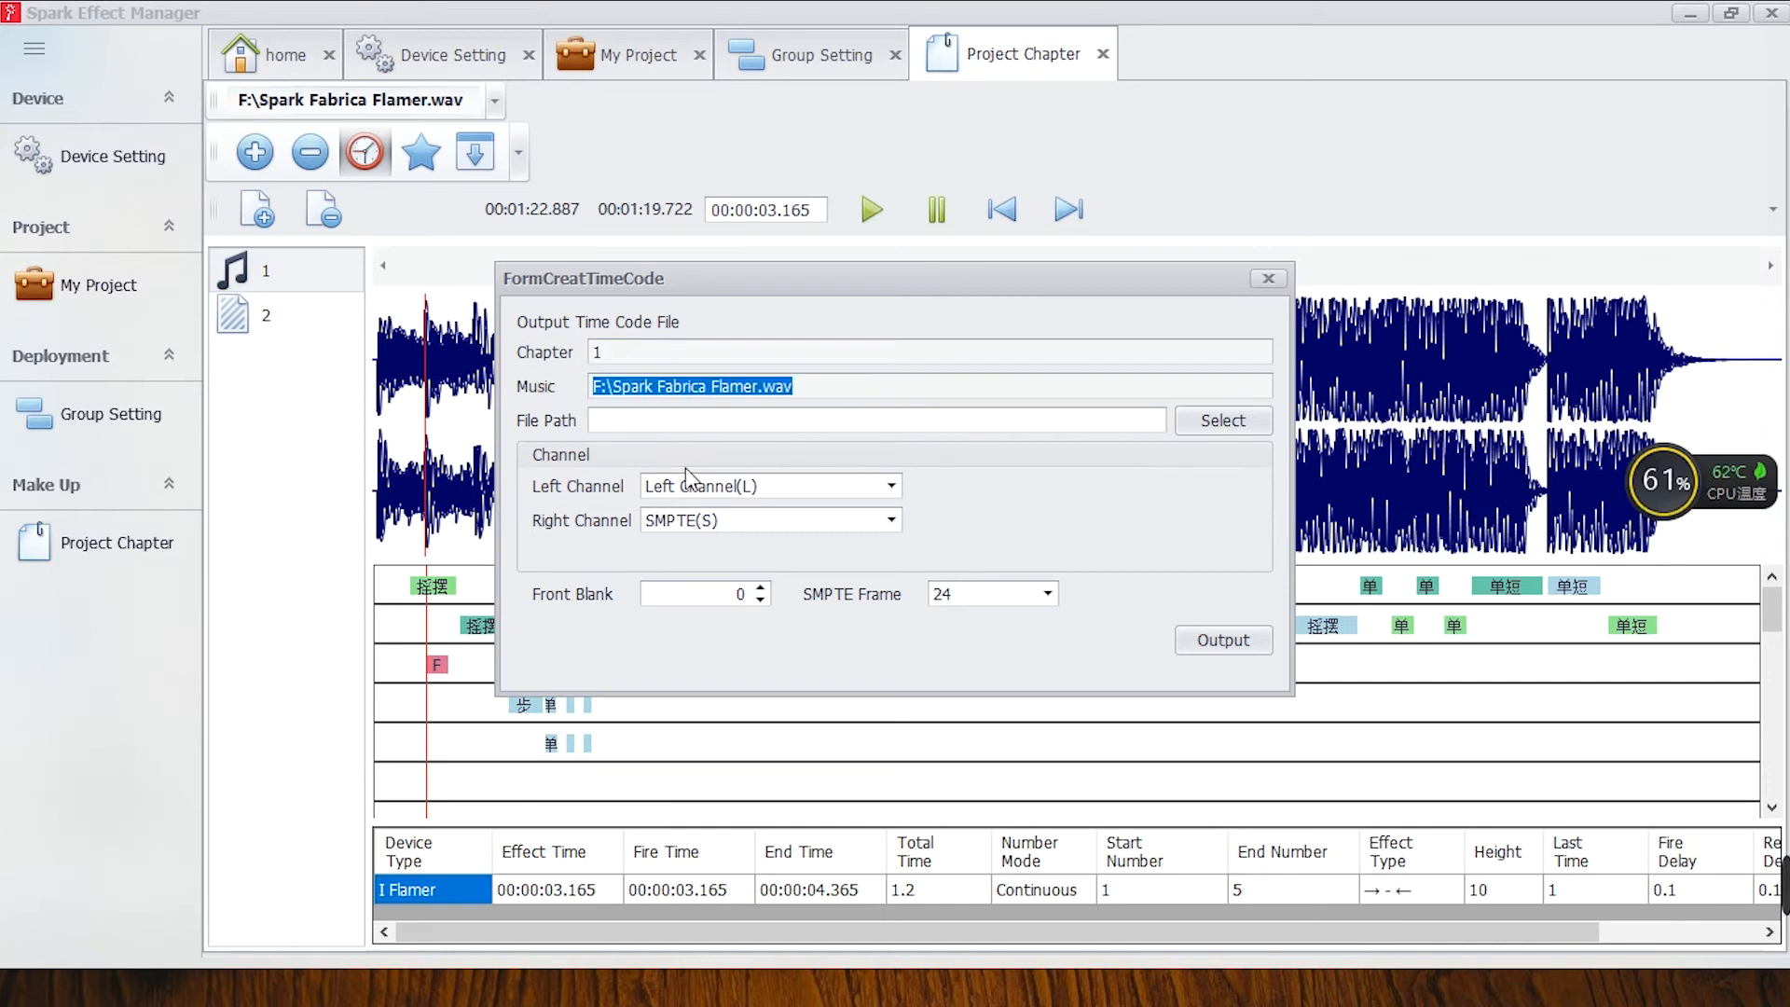
{"action": "left_click", "coordinate": [650, 426]}
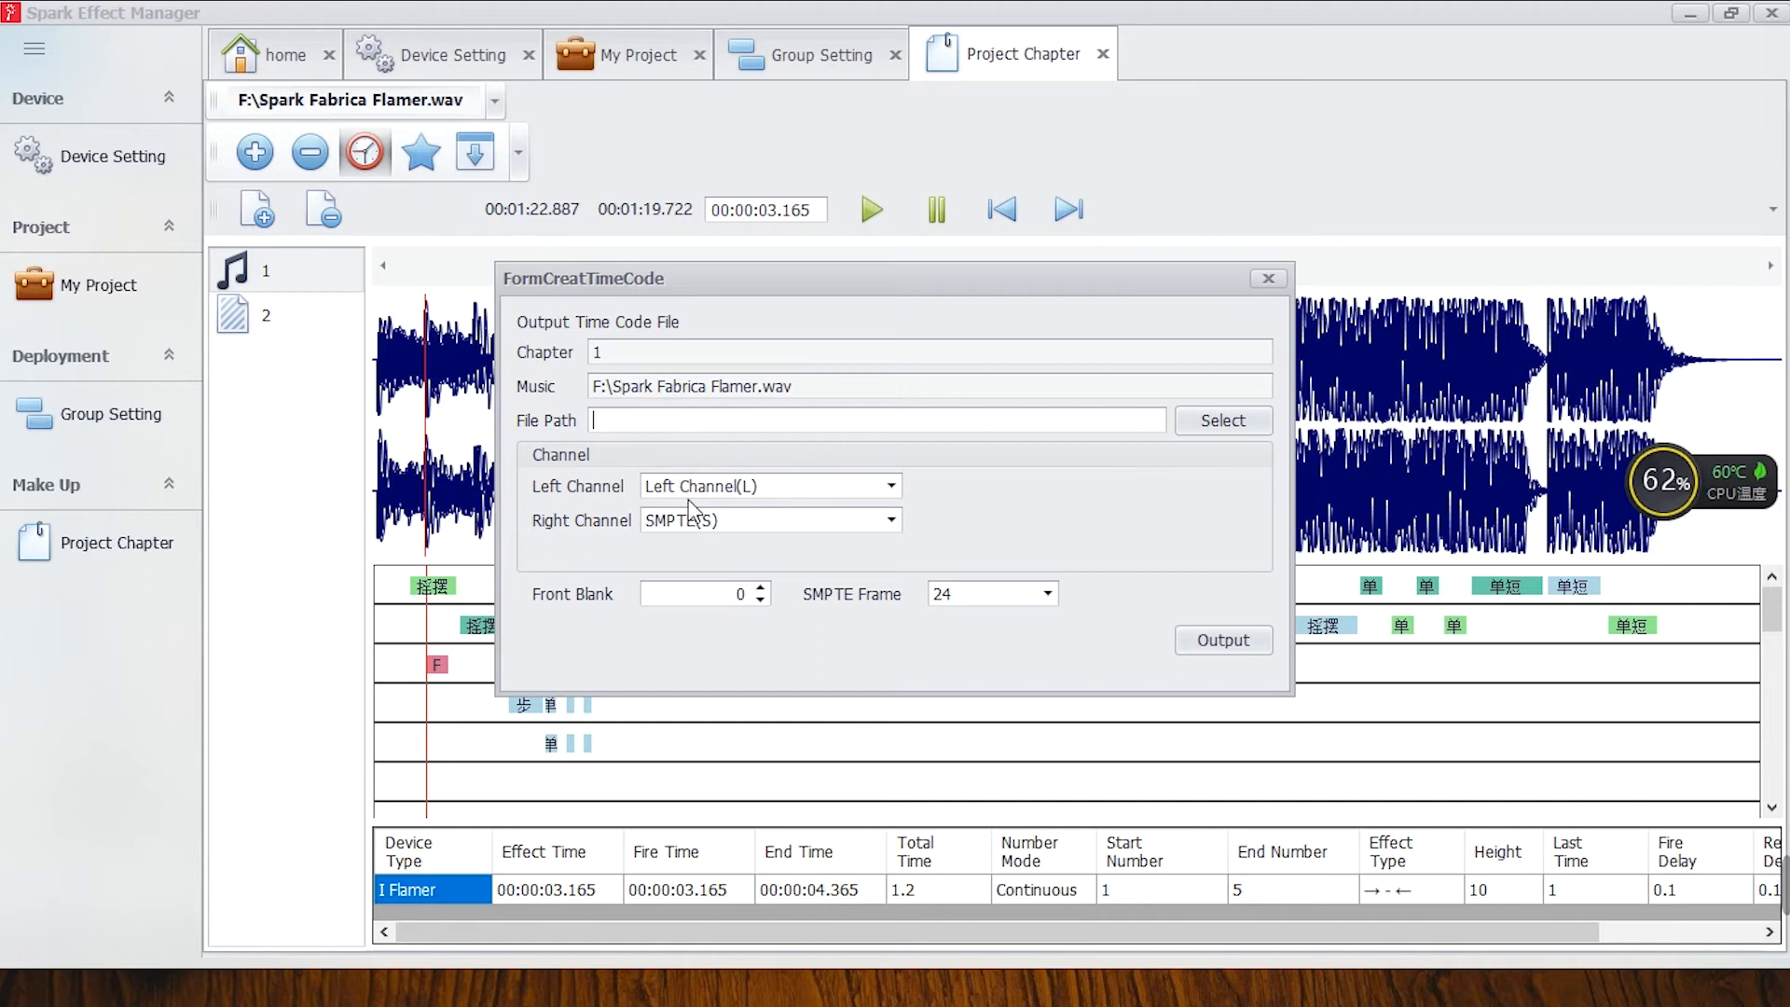
{"action": "left_click", "coordinate": [891, 485]}
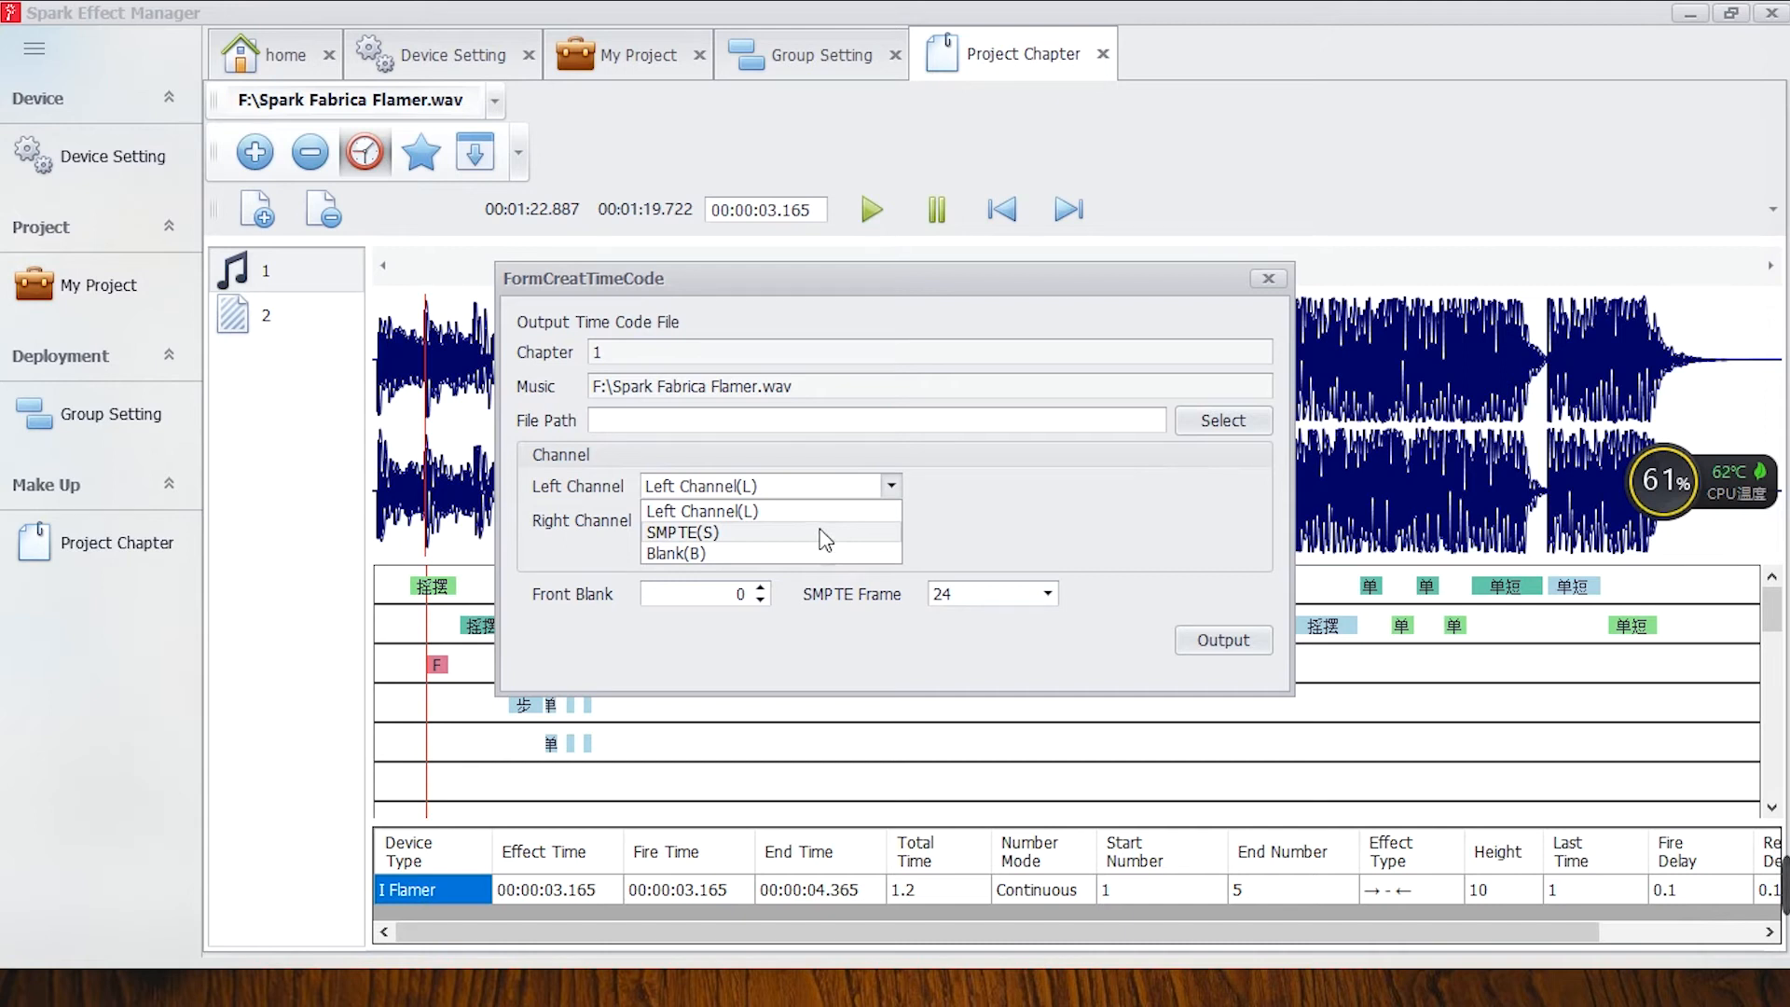
{"action": "left_click", "coordinate": [982, 538]}
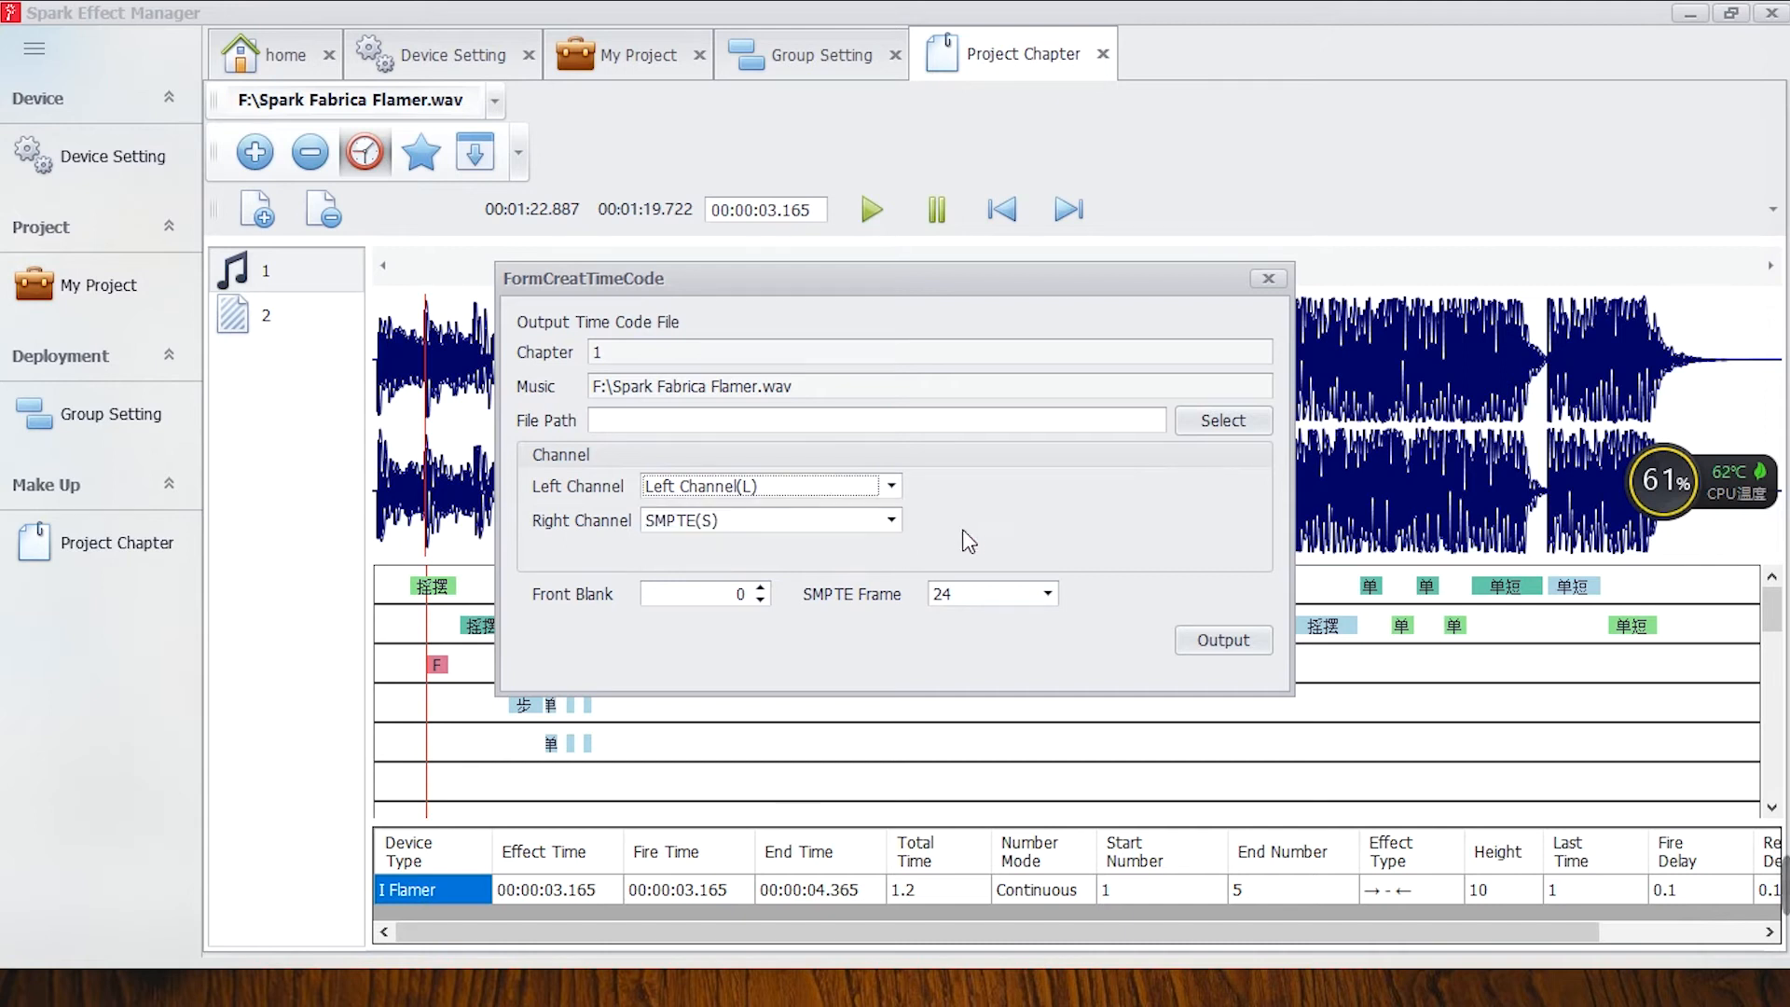
{"action": "left_click", "coordinate": [874, 522]}
{"action": "left_click", "coordinate": [1013, 504]}
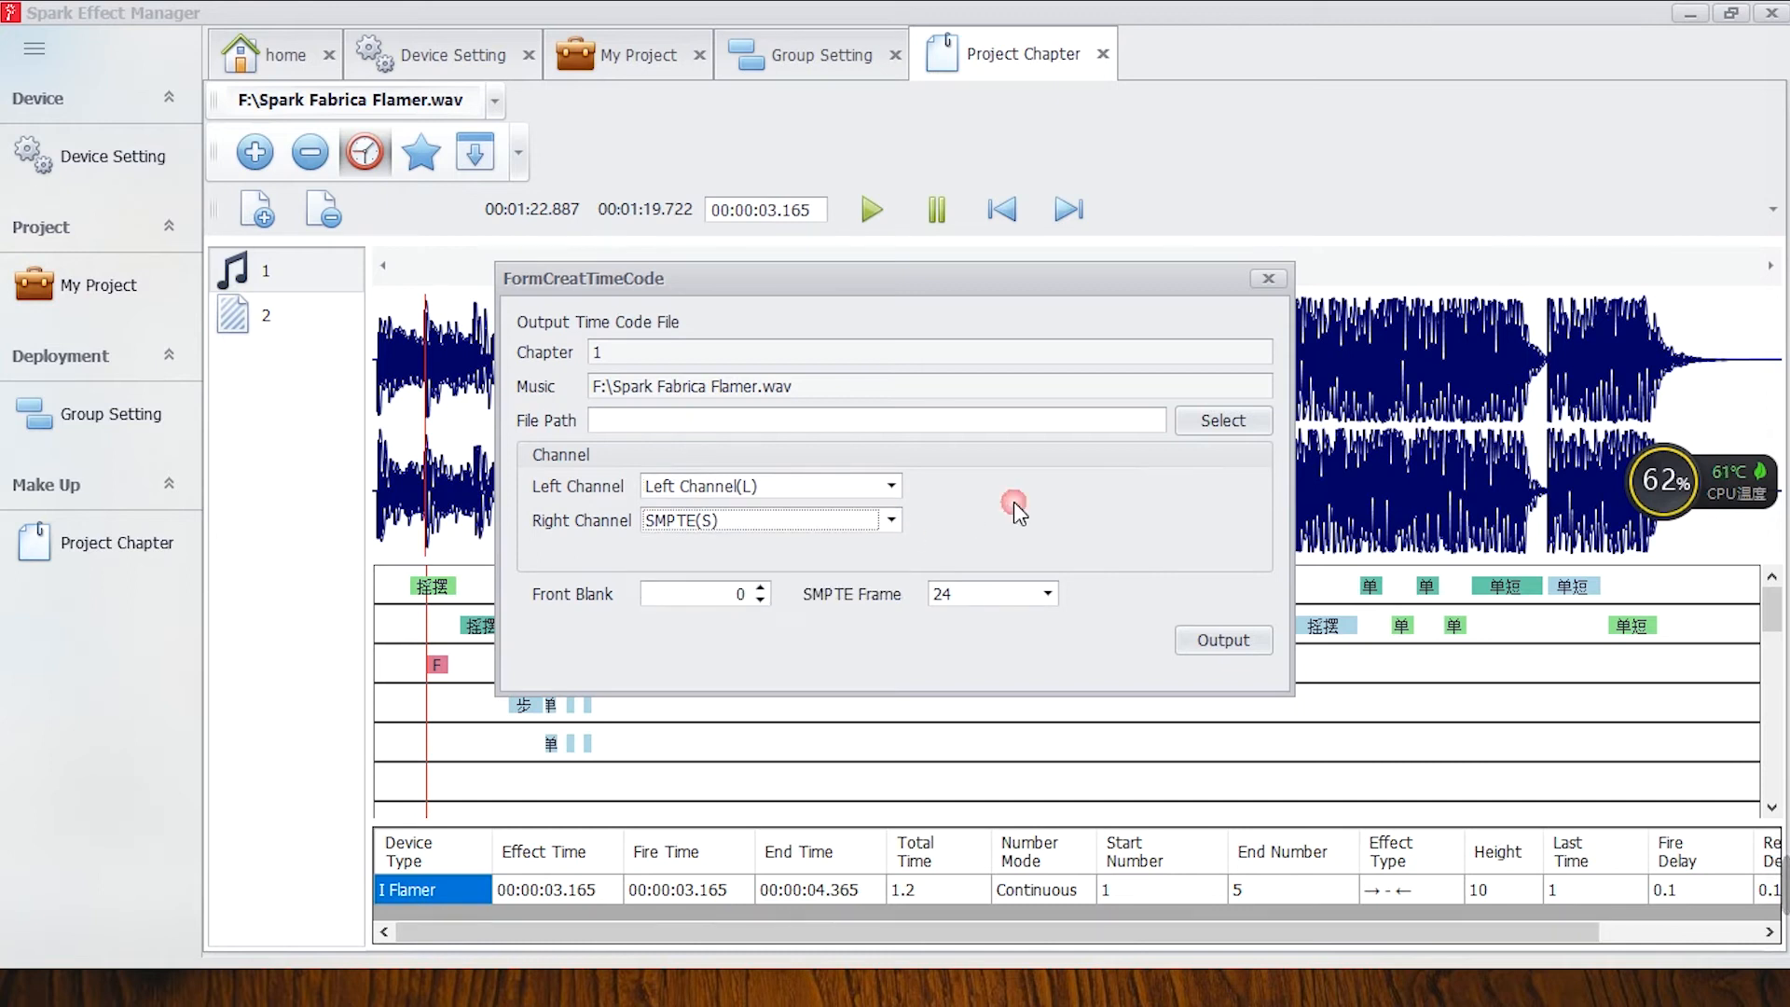
Review the time code's front blank and SMPTE frame options, and close the form without creating a file.
{"action": "left_click", "coordinate": [1048, 600]}
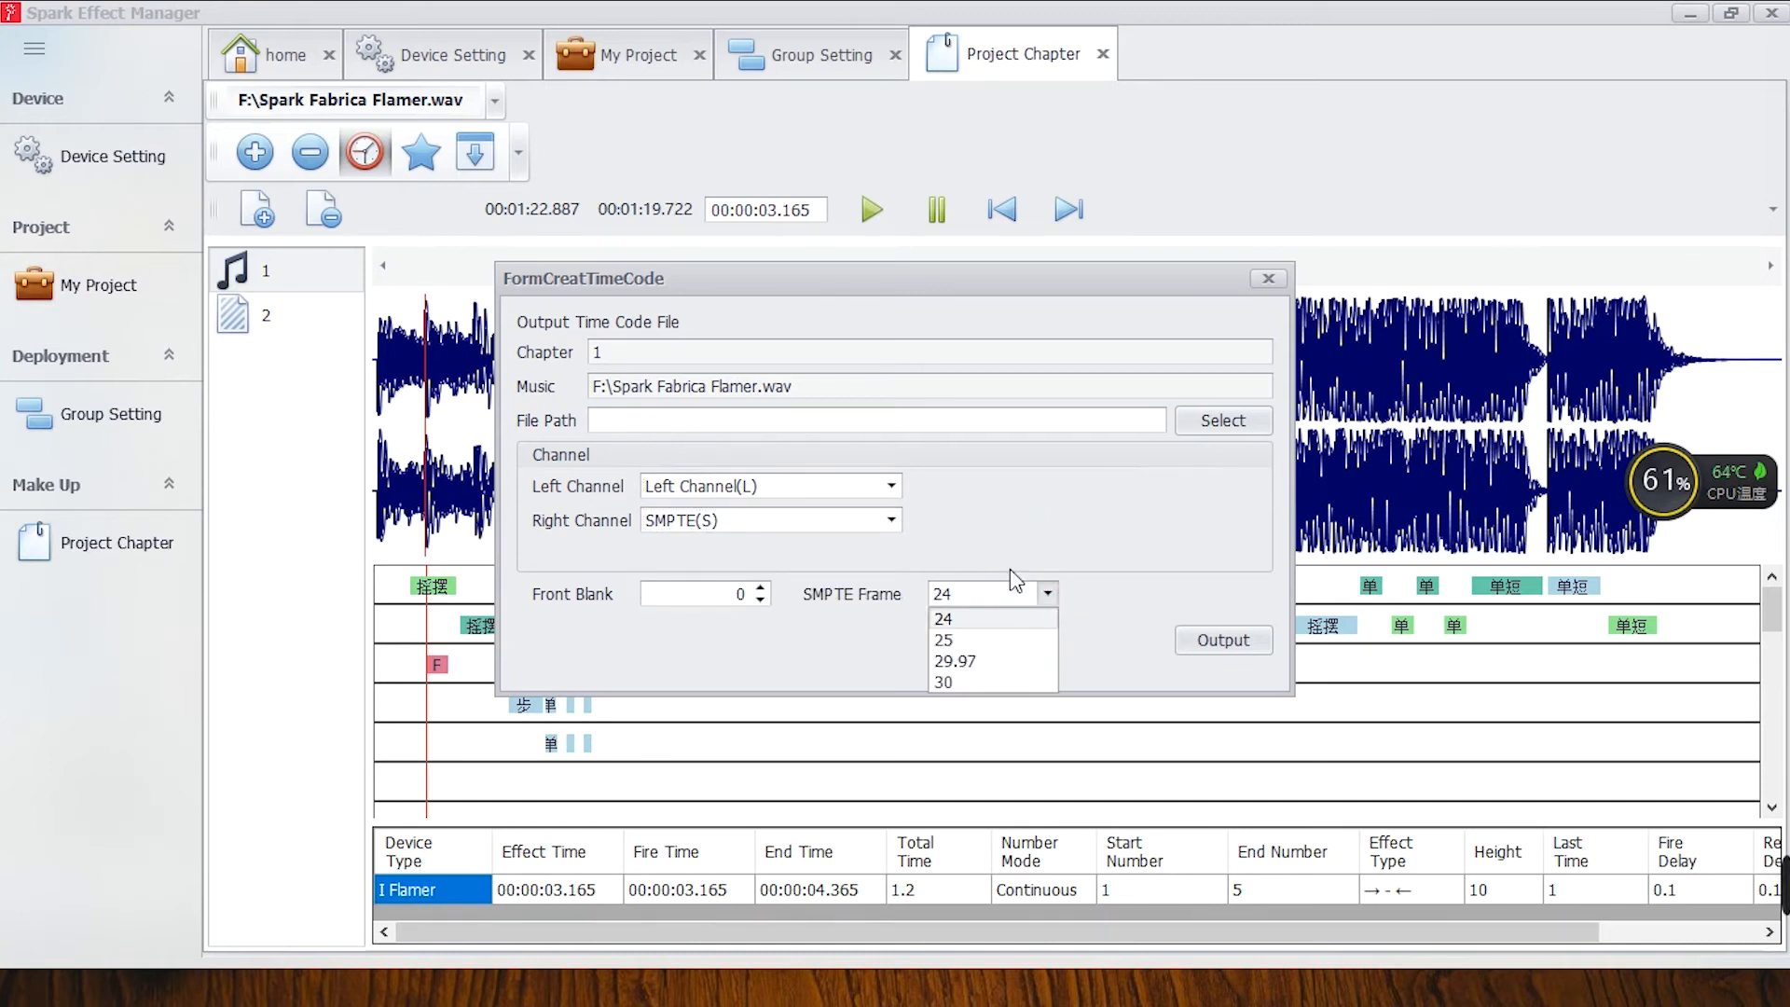
{"action": "left_click", "coordinate": [762, 599]}
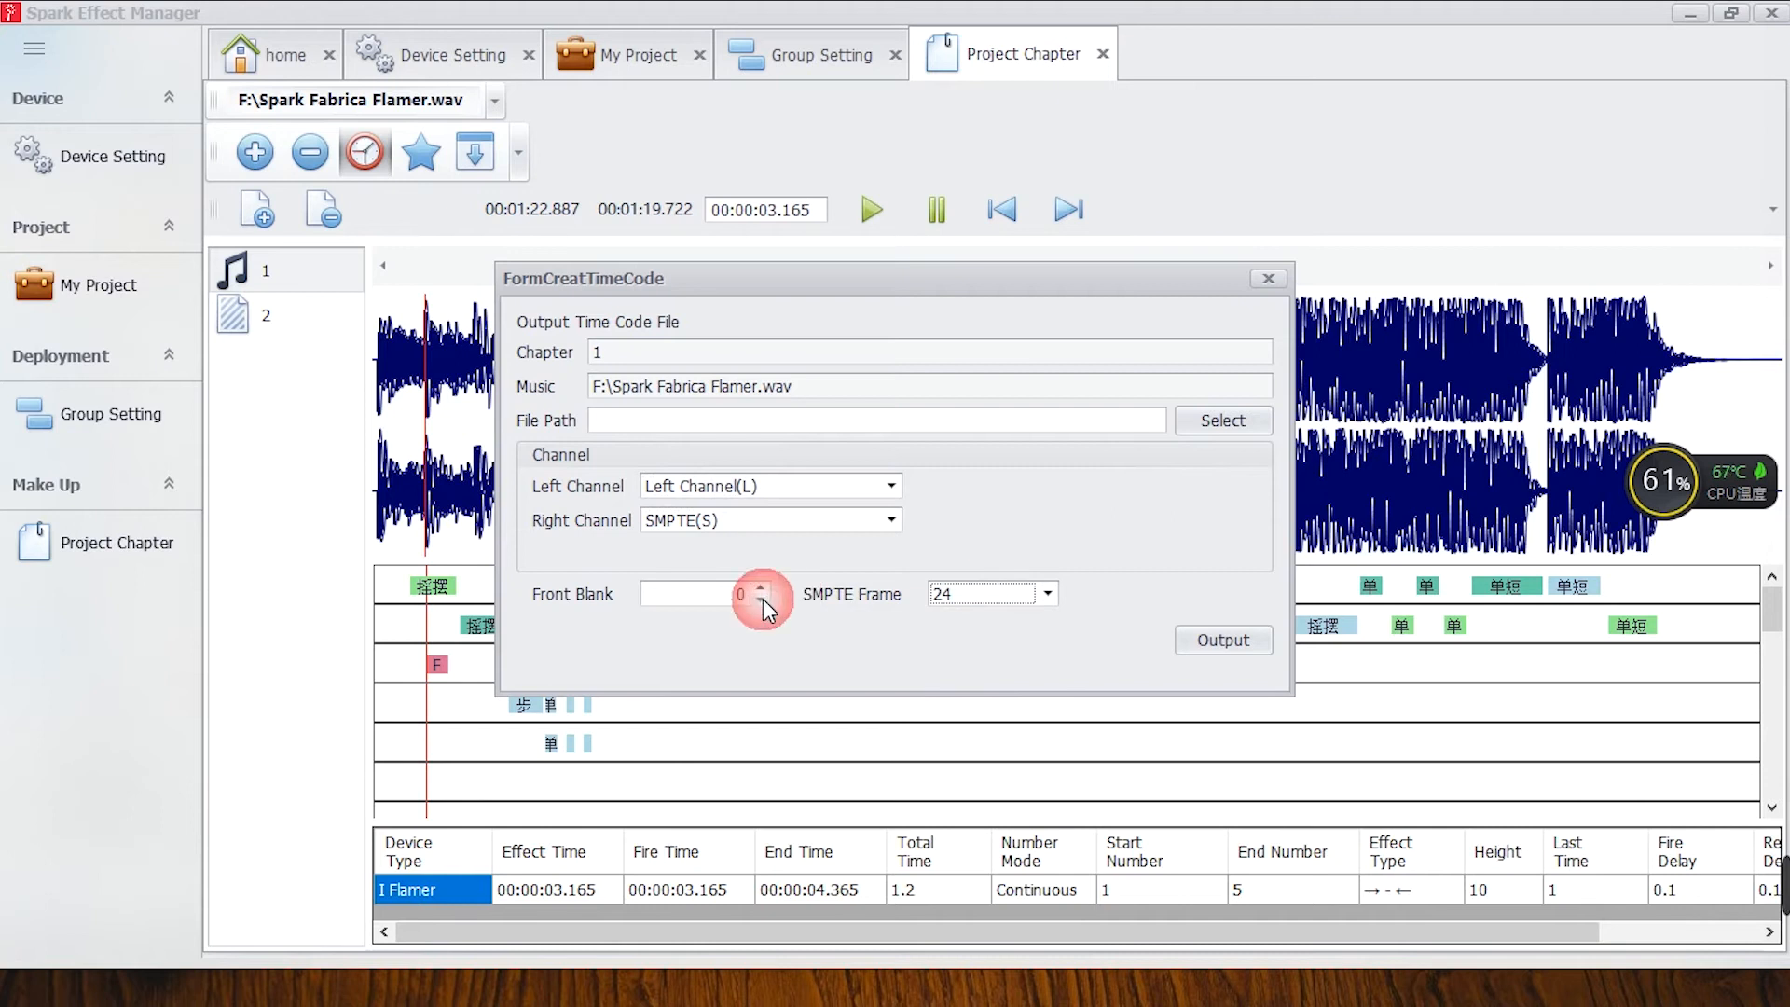
{"action": "left_click", "coordinate": [682, 608]}
{"action": "type", "text": "."}
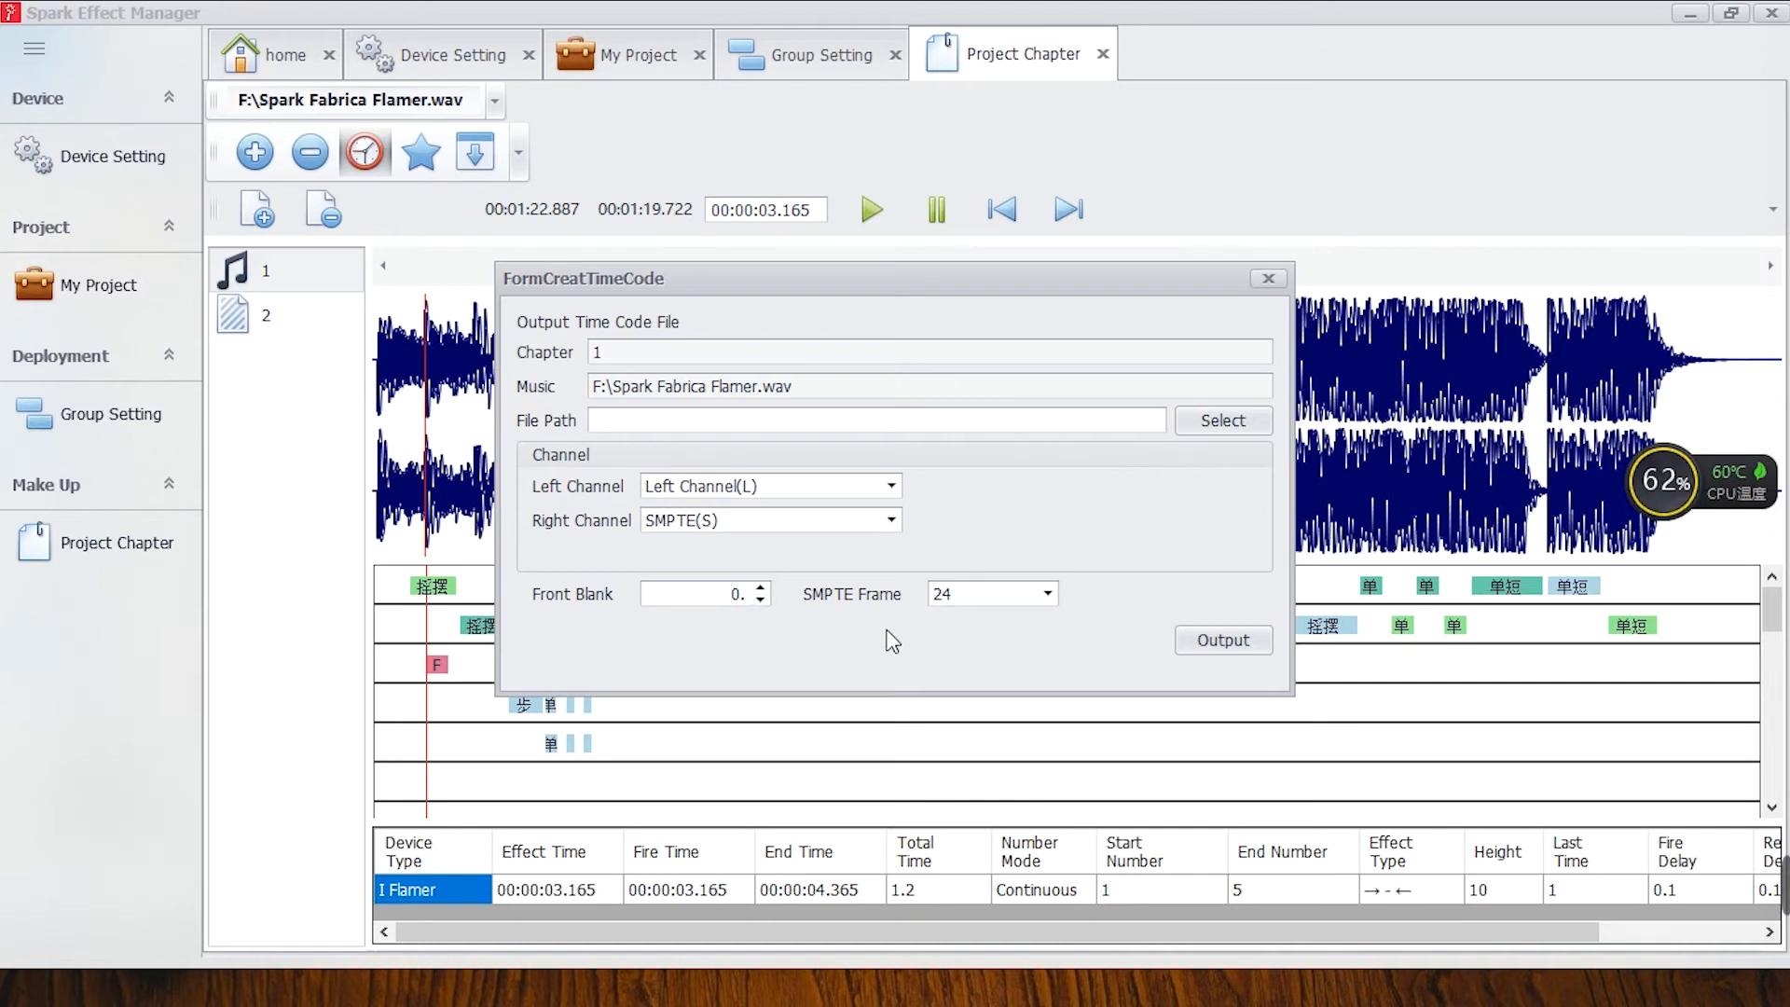
{"action": "left_click", "coordinate": [990, 595]}
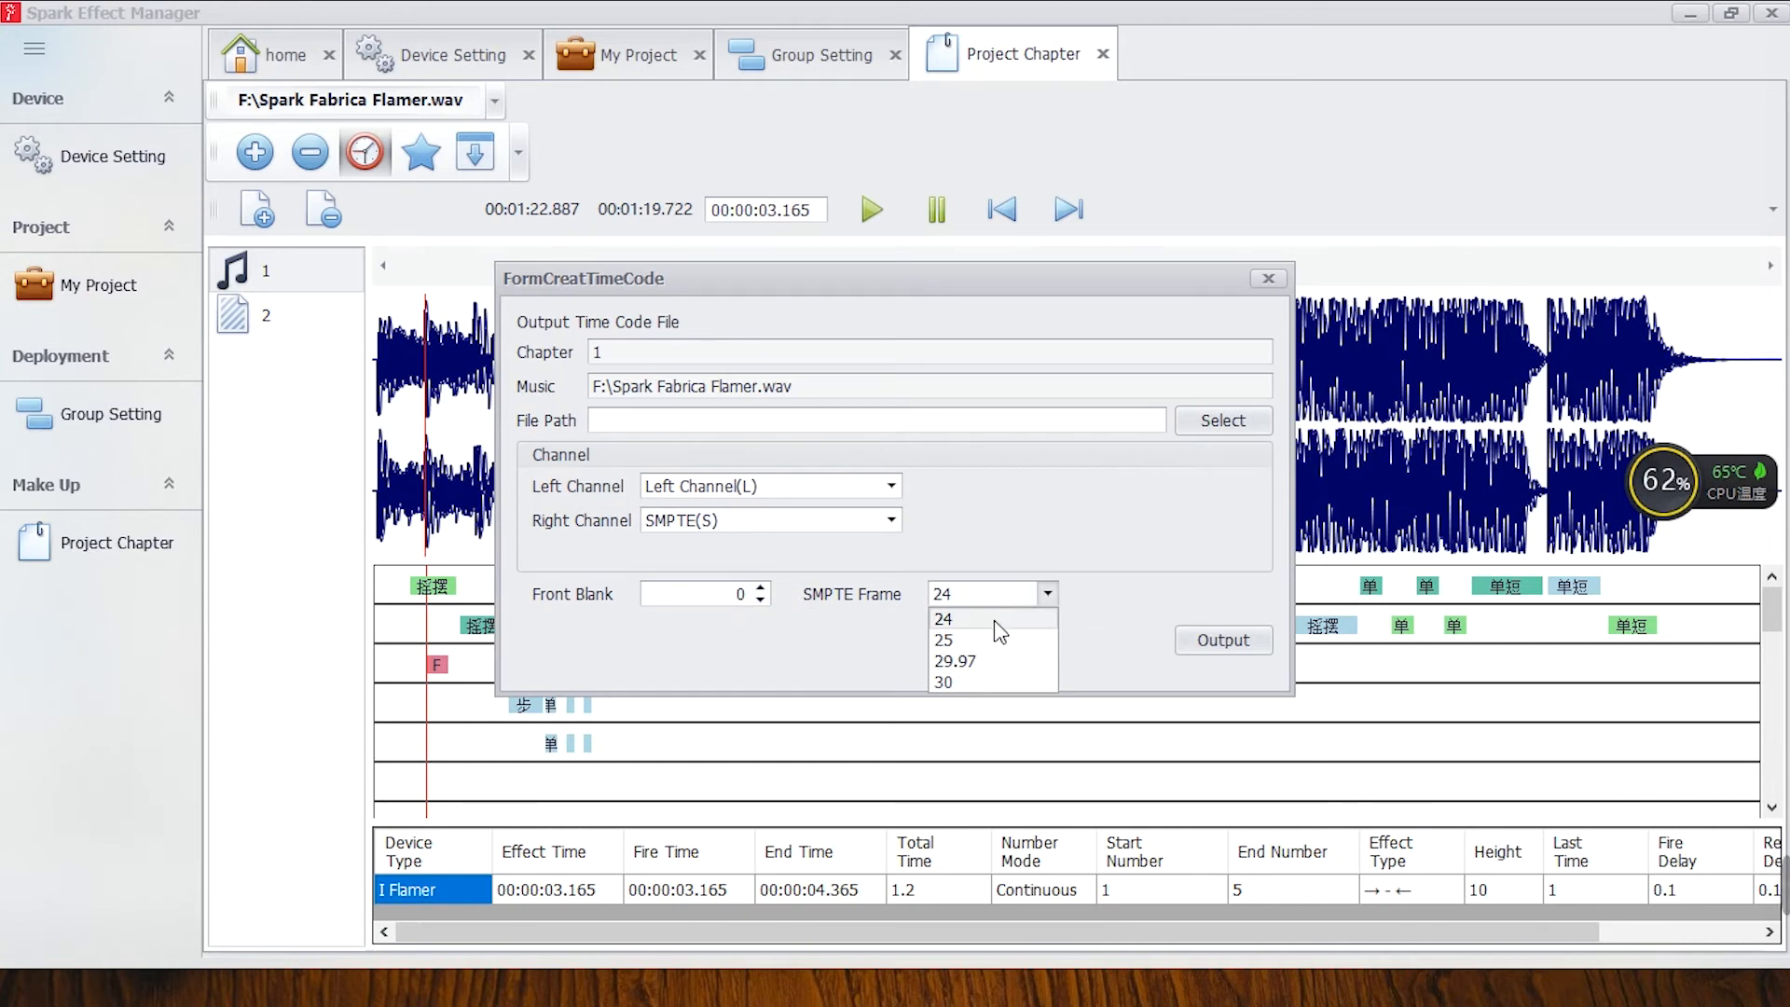
{"action": "left_click", "coordinate": [1189, 572]}
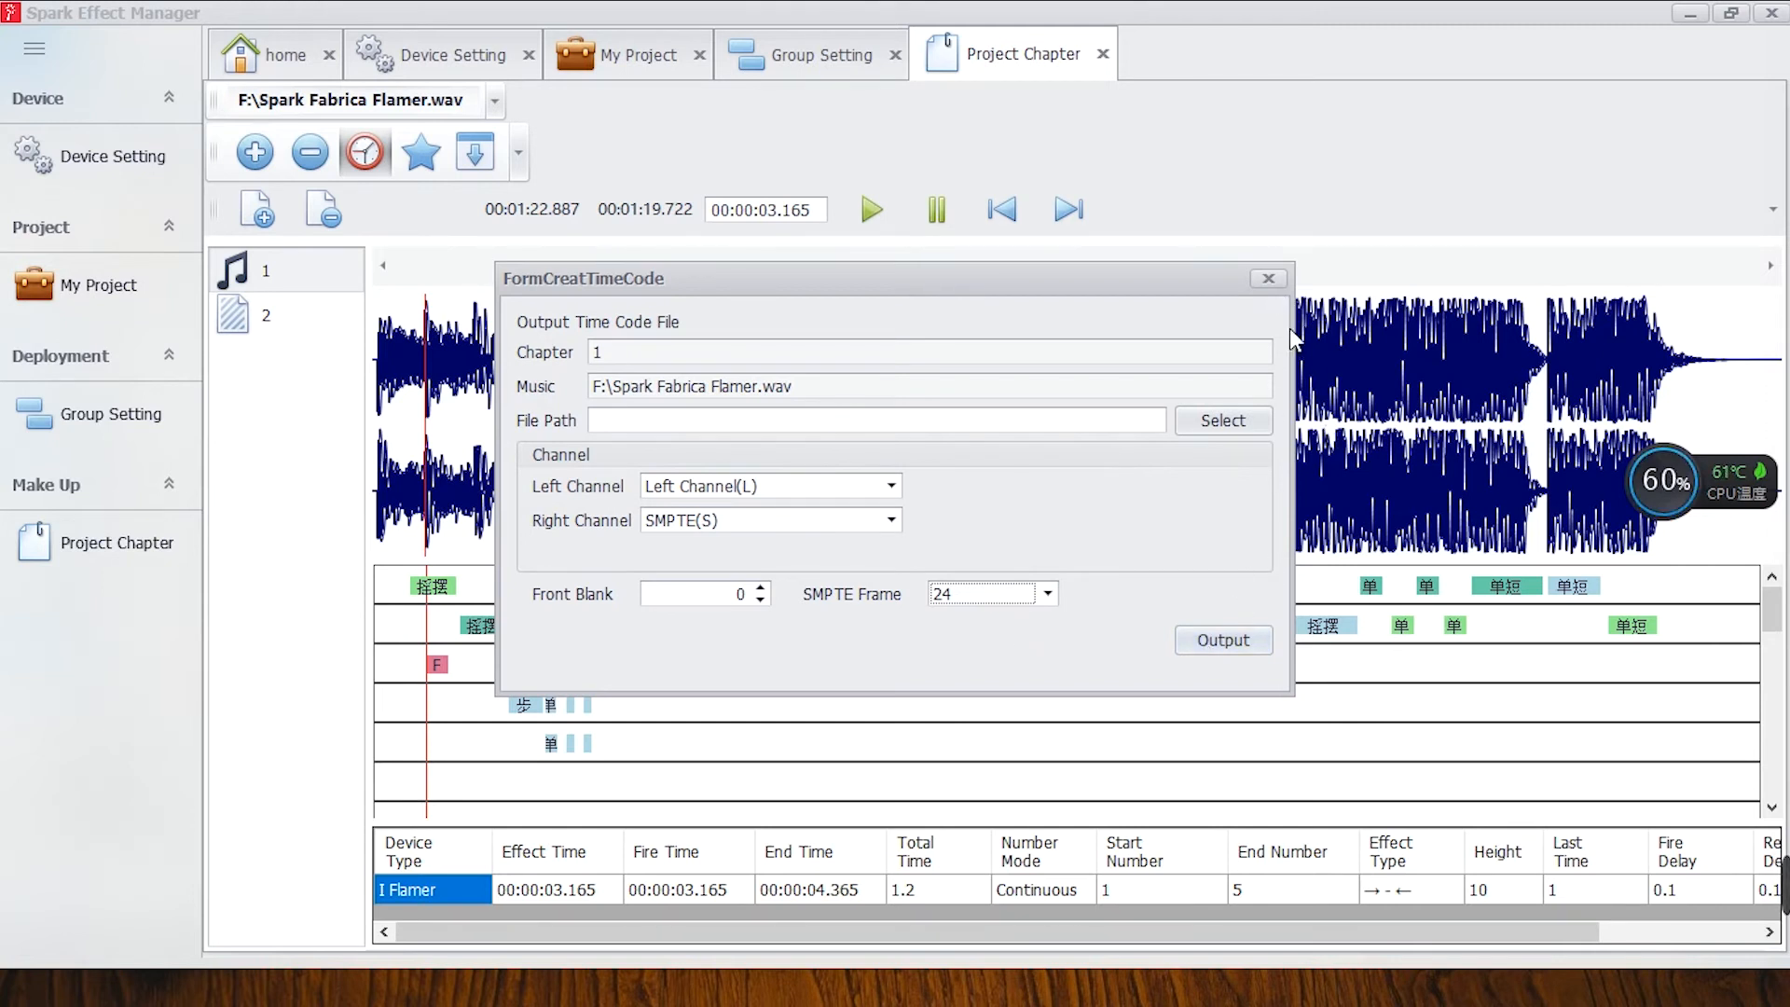
{"action": "left_click", "coordinate": [1268, 278]}
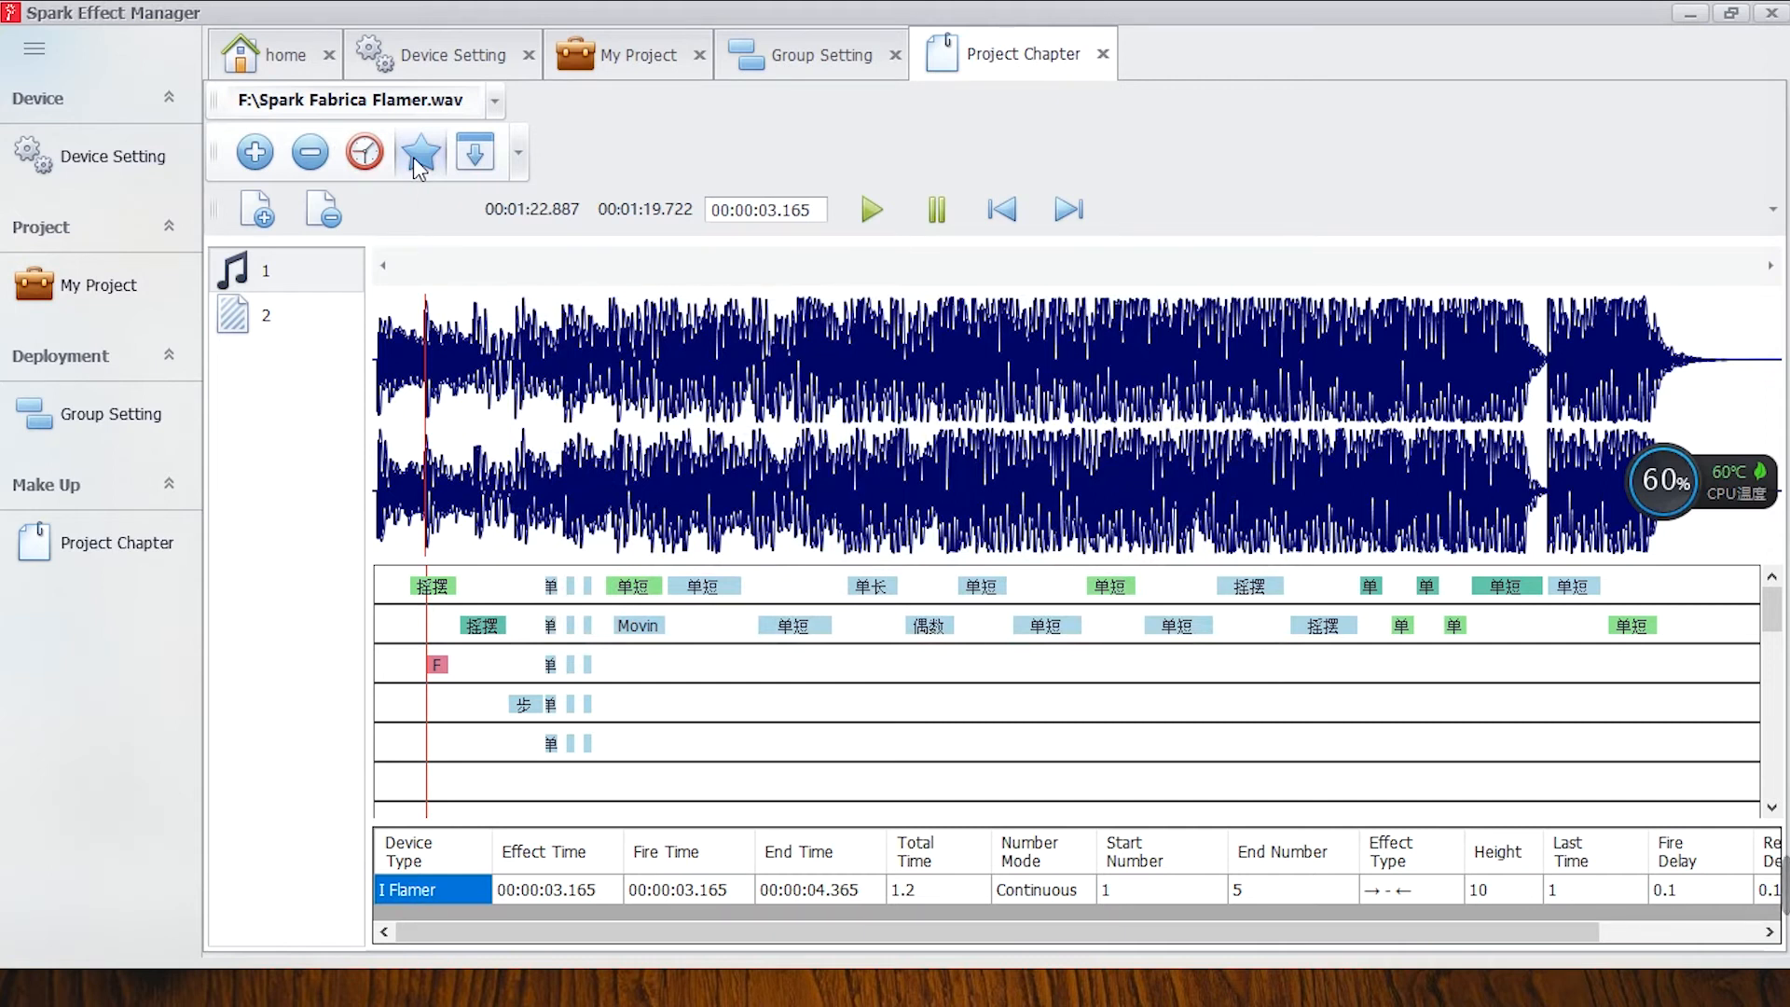
Start an effect code export and name its .dat output file "spark fabrica flamer" in the 20200605 folder.
{"action": "left_click", "coordinate": [417, 156]}
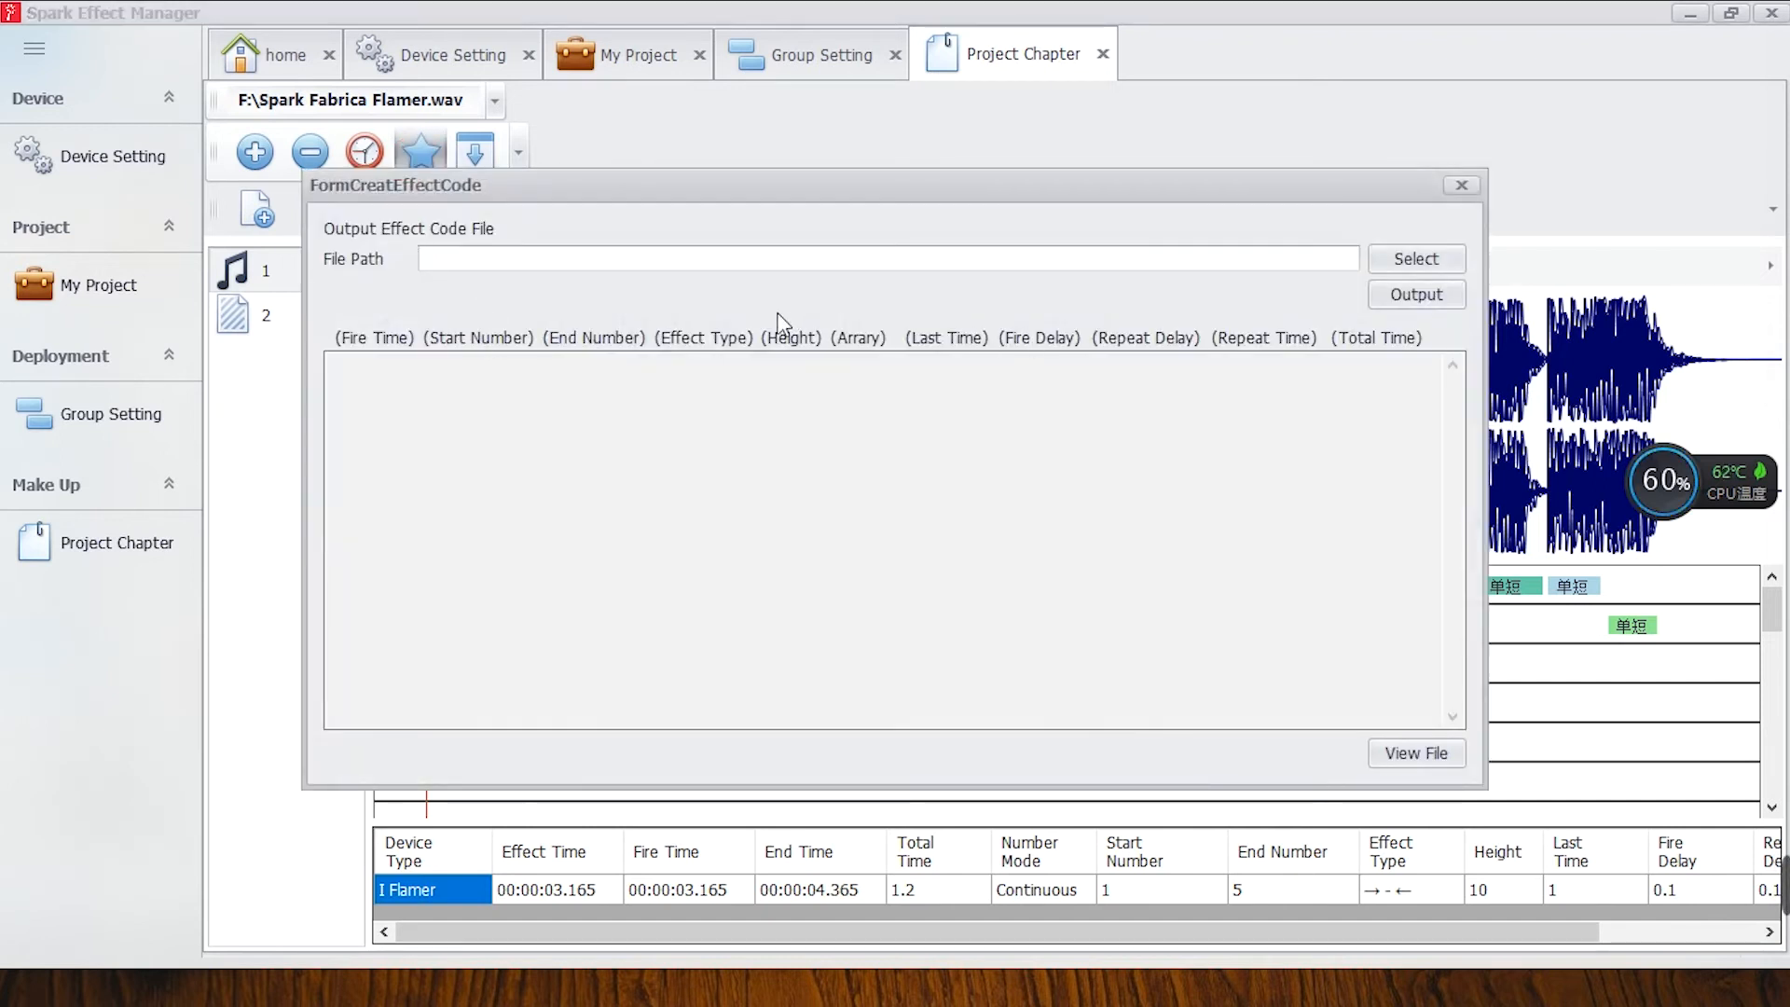
{"action": "left_click", "coordinate": [1390, 264]}
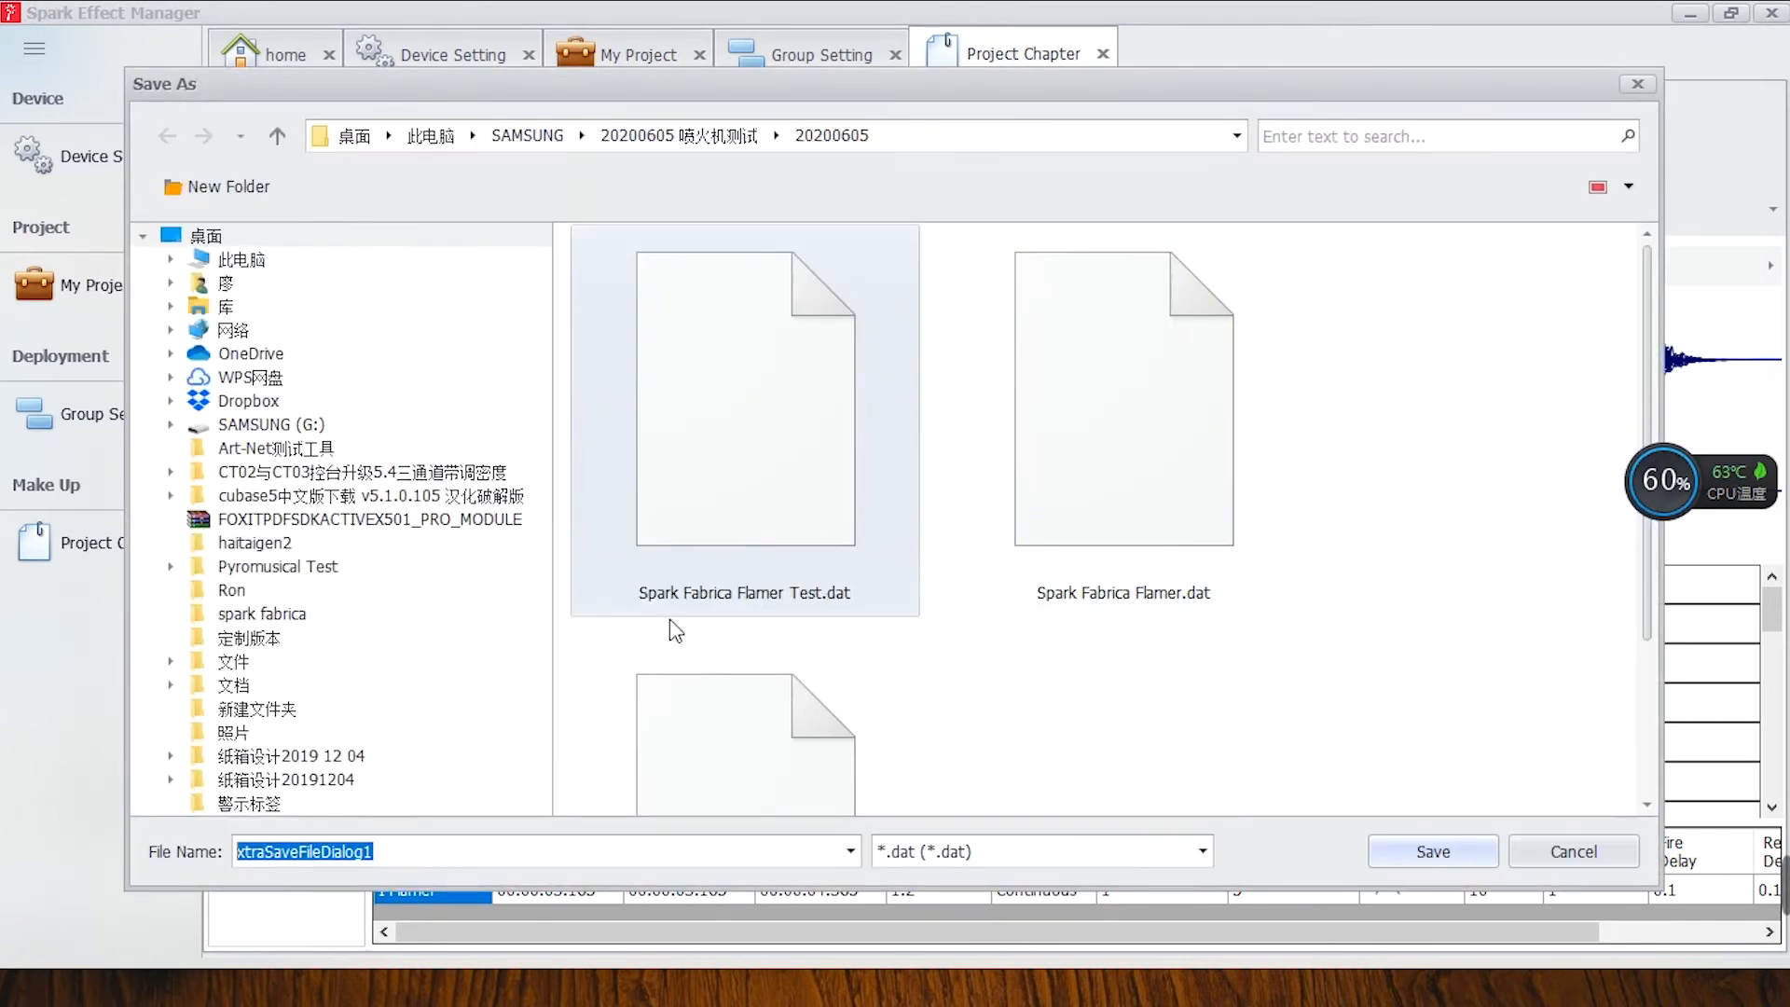
{"action": "left_click_drag", "start_coordinate": [449, 866], "coordinate": [221, 849]}
{"action": "type", "text": "spark"}
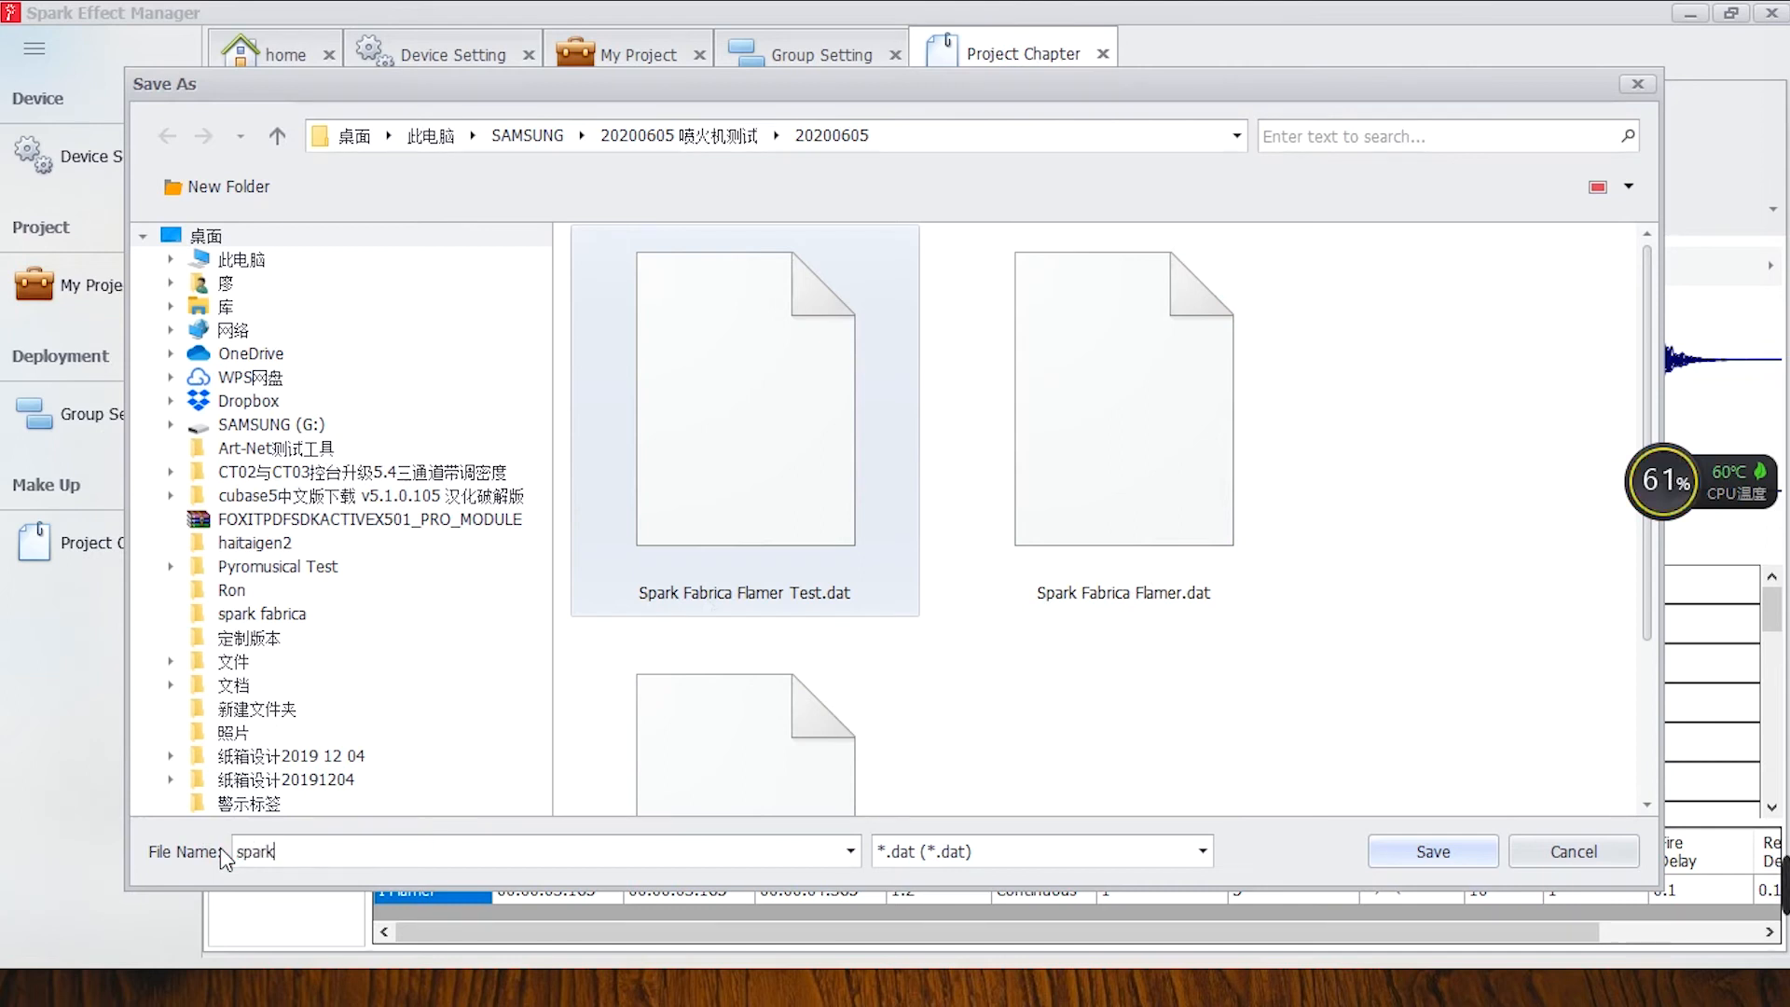
{"action": "type", "text": " fabrica flamer"}
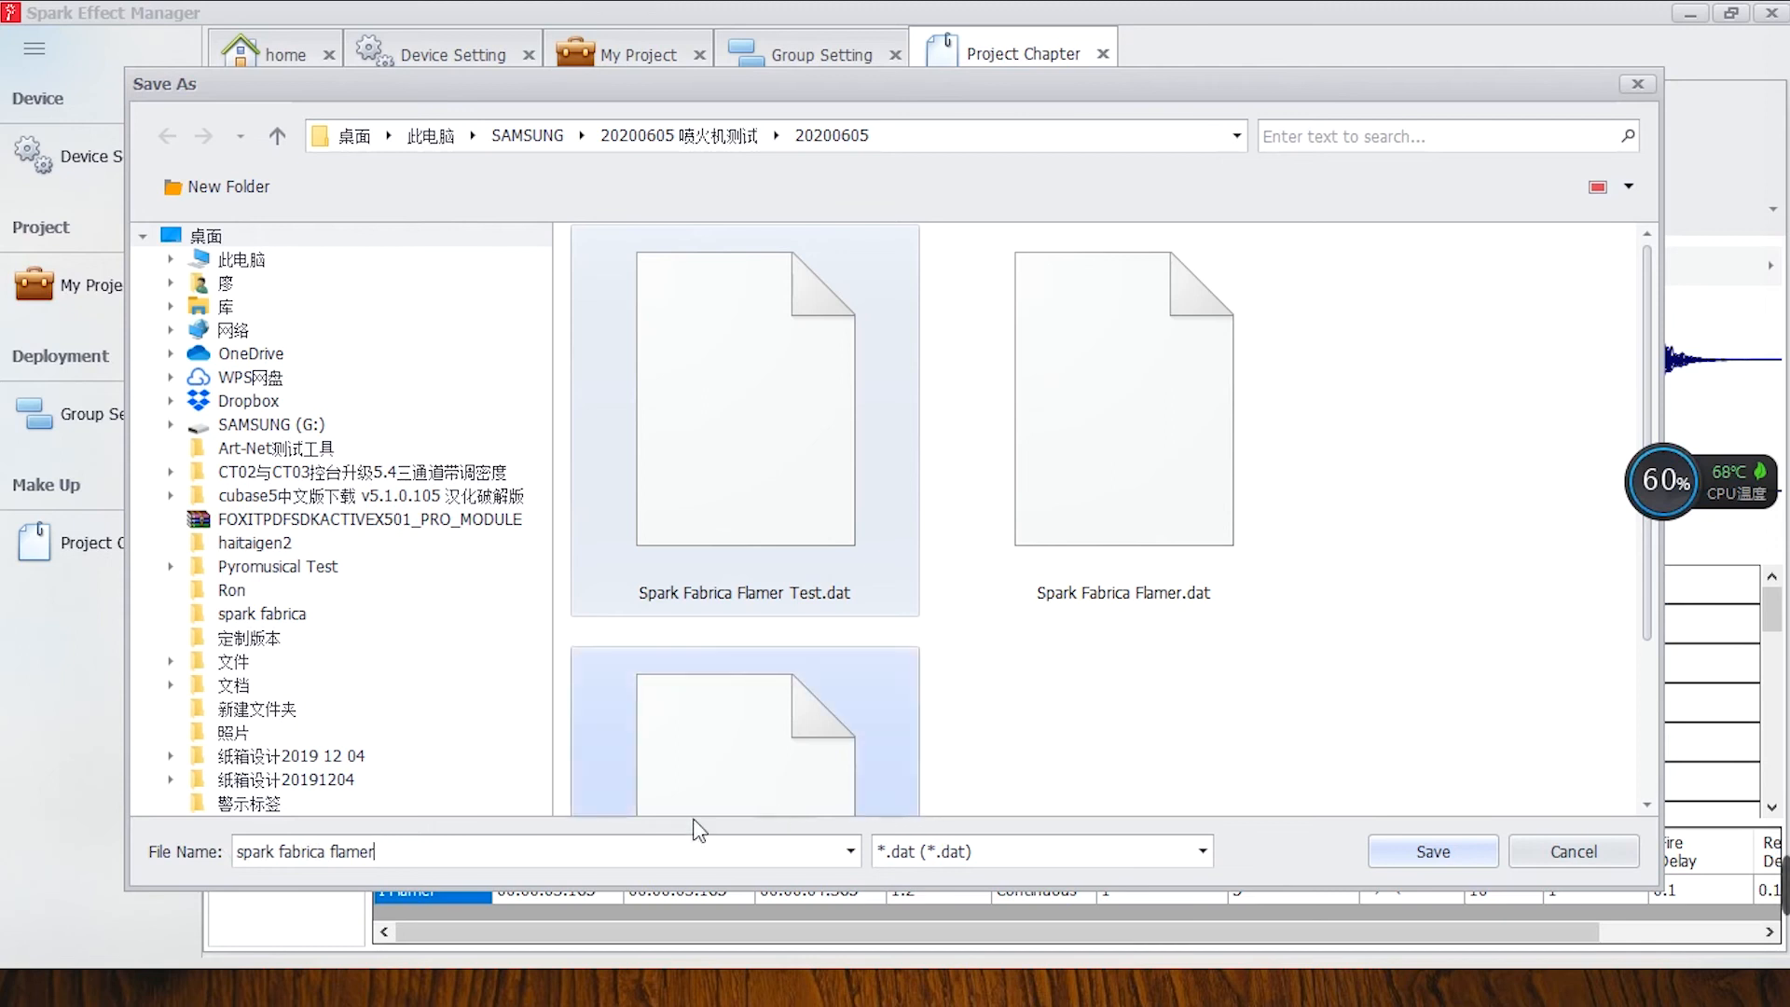
Change the output file name to "spark flamer test", save that path and output the effect code file.
{"action": "left_click_drag", "start_coordinate": [411, 855], "coordinate": [245, 863]}
{"action": "type", "text": "sparkfab"}
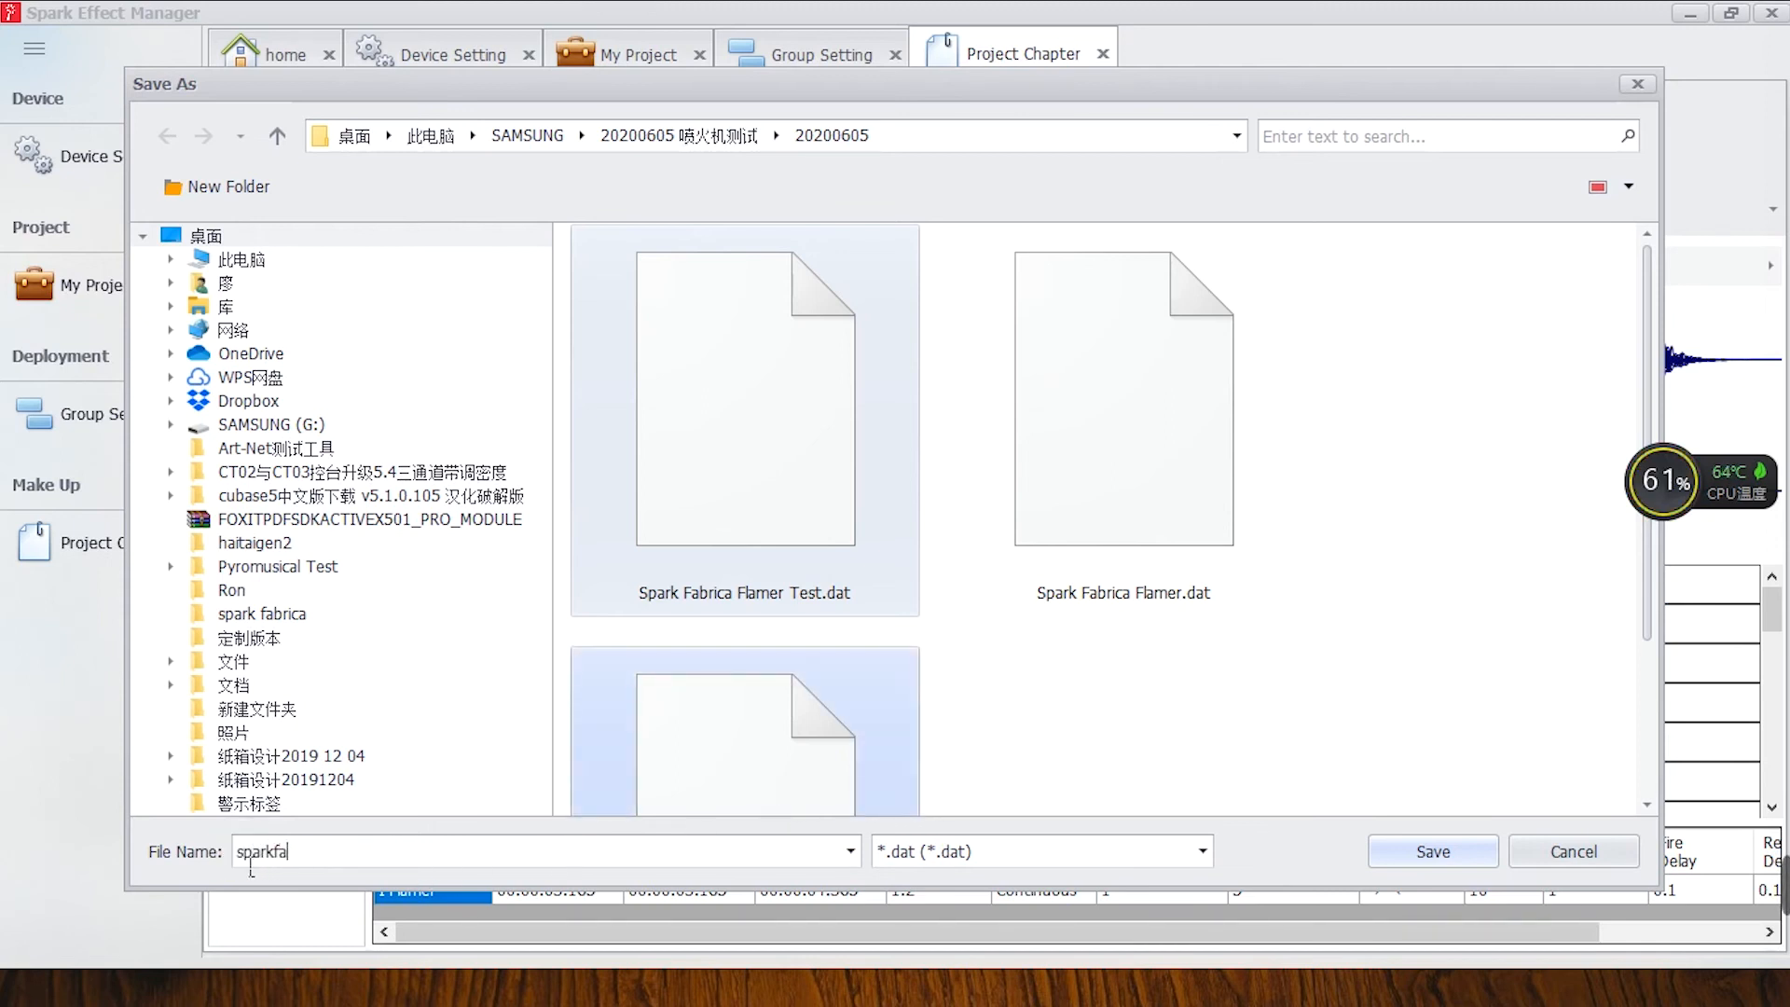
{"action": "key", "text": "BackSpace"}
{"action": "key", "text": "BackSpace"}
{"action": "key", "text": "BackSpace"}
{"action": "type", "text": "flamer"}
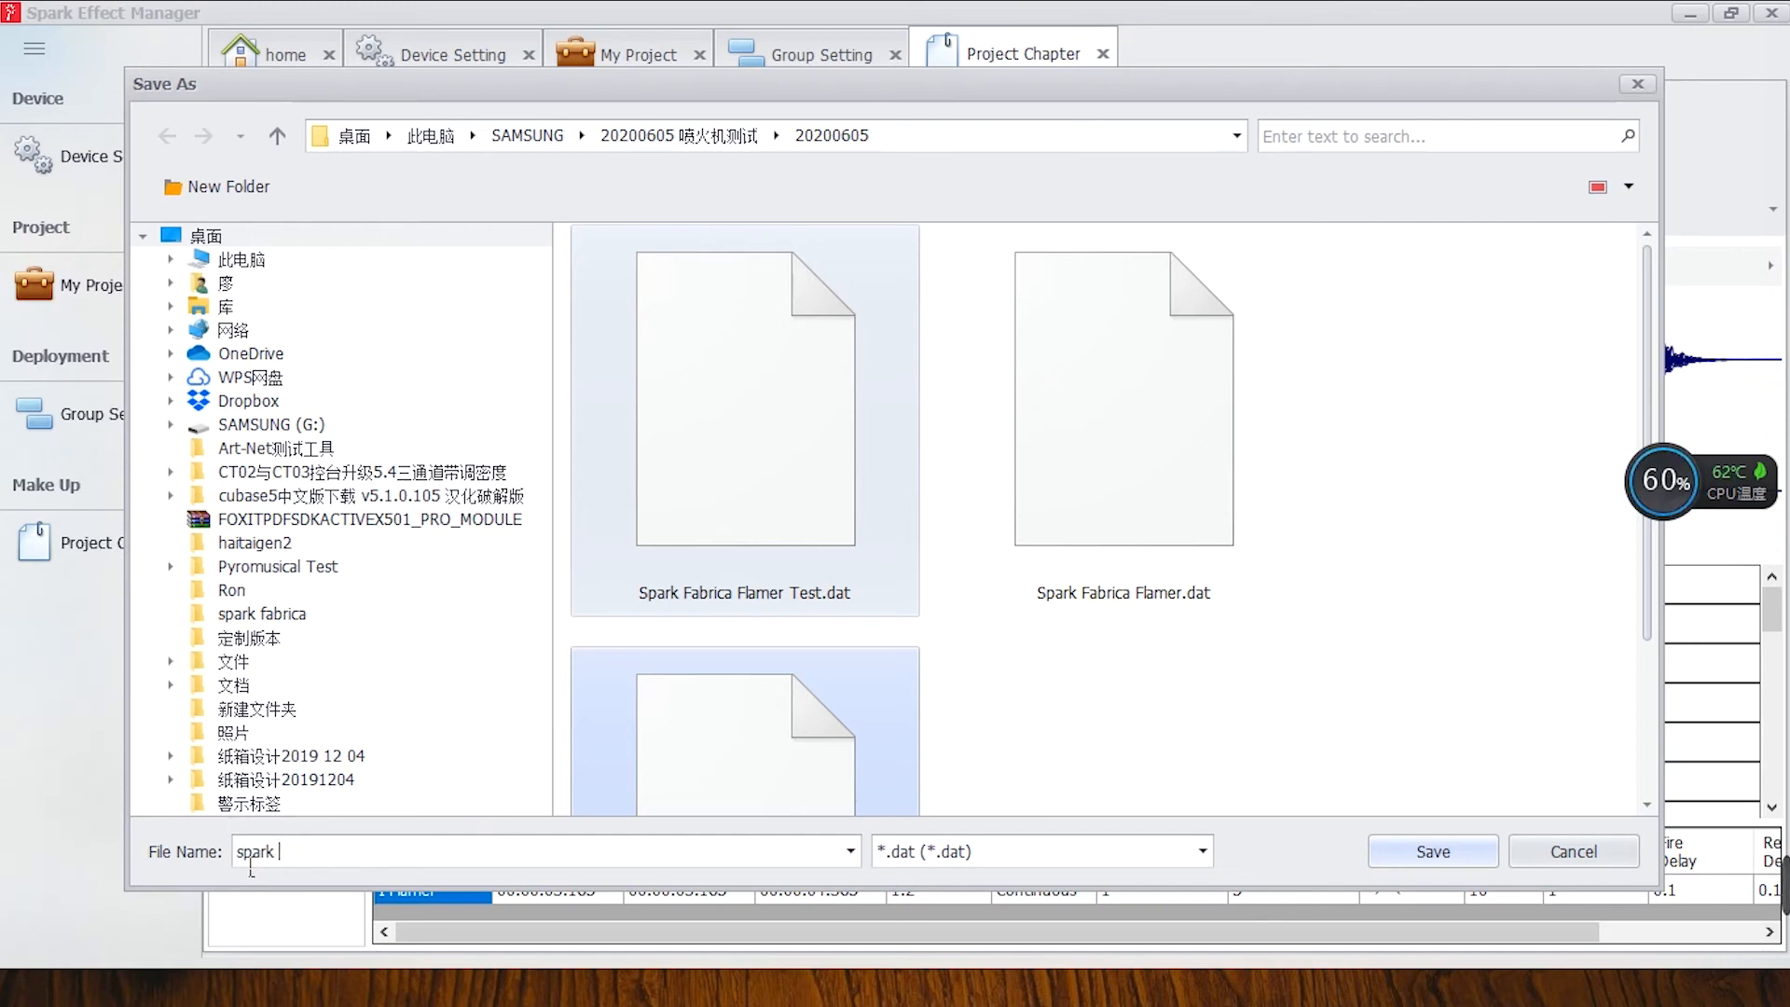
{"action": "type", "text": " test"}
{"action": "left_click", "coordinate": [1430, 853]}
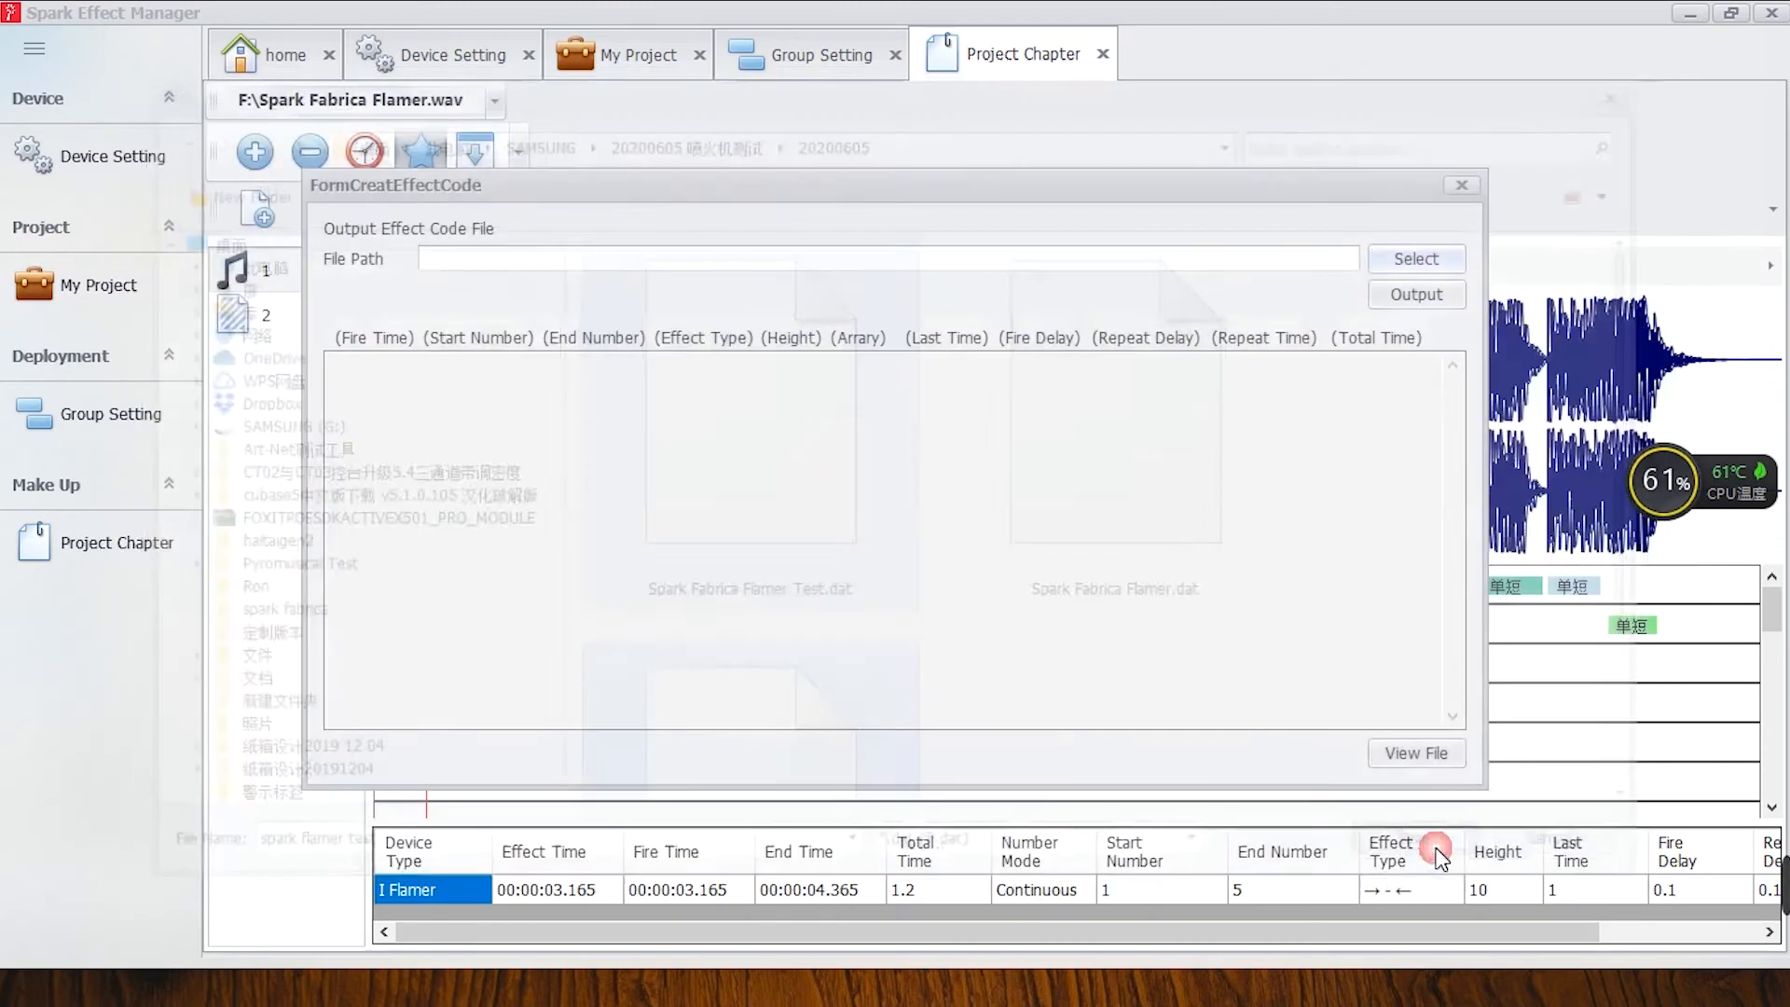
{"action": "left_click", "coordinate": [1404, 293]}
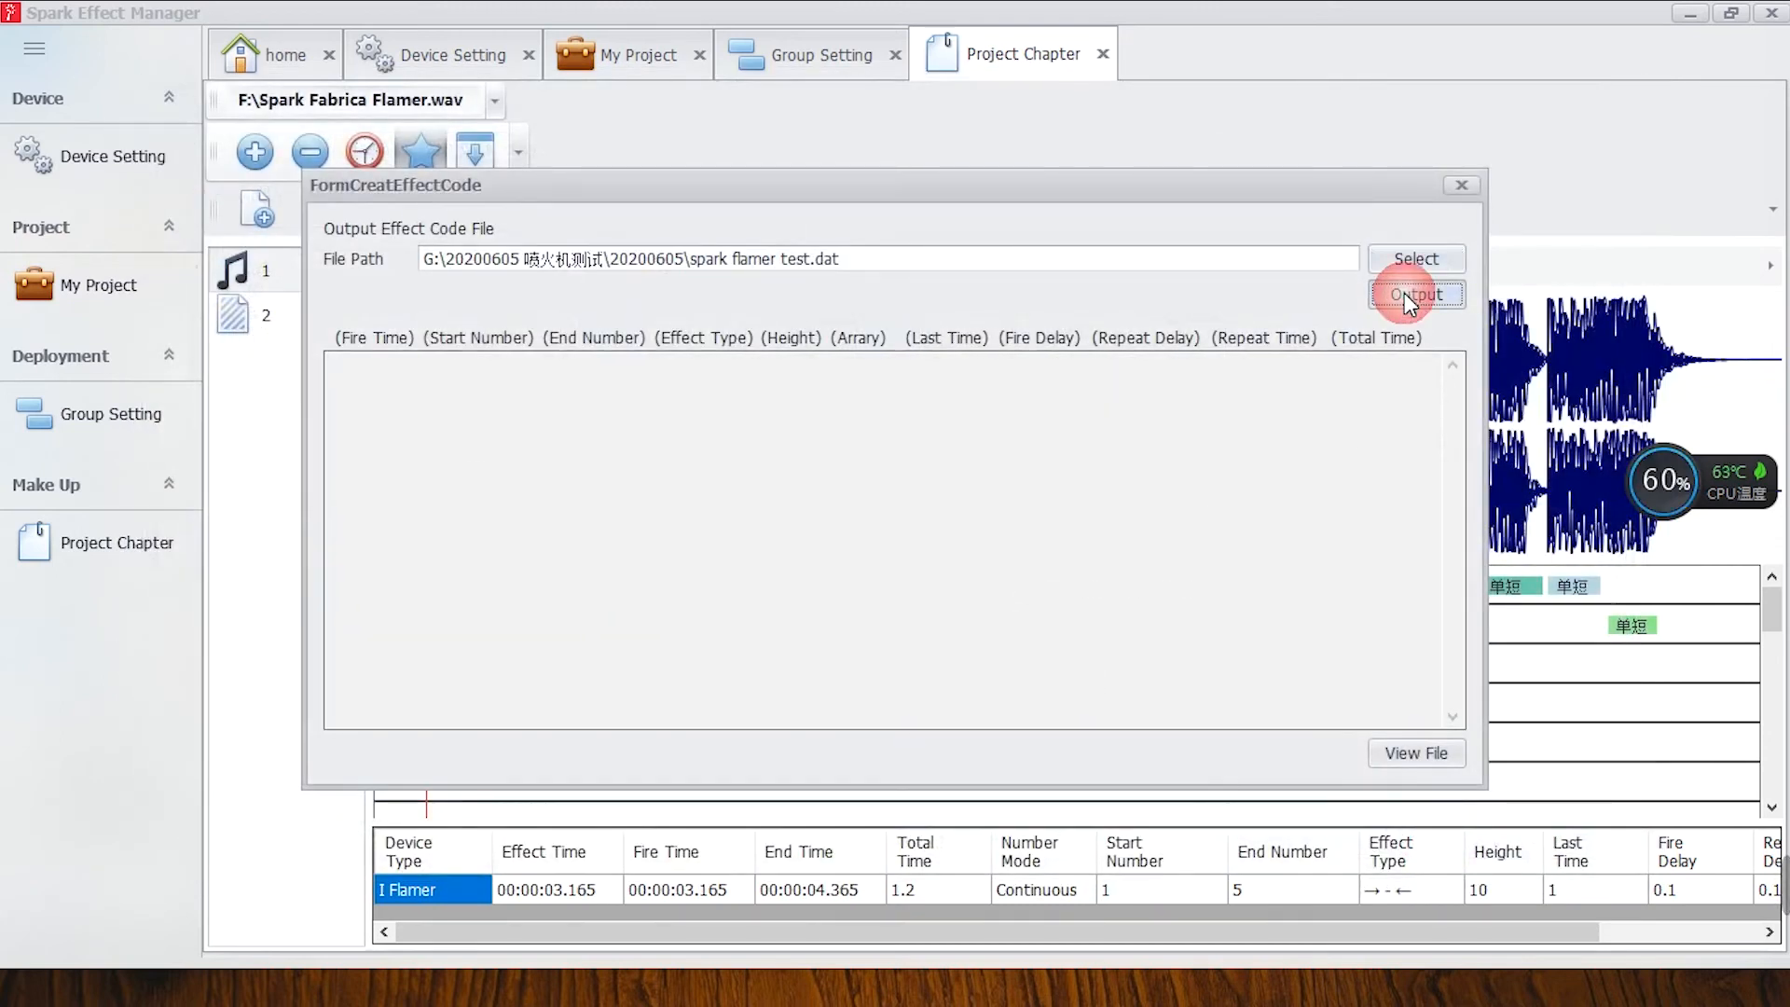
{"action": "left_click", "coordinate": [893, 508]}
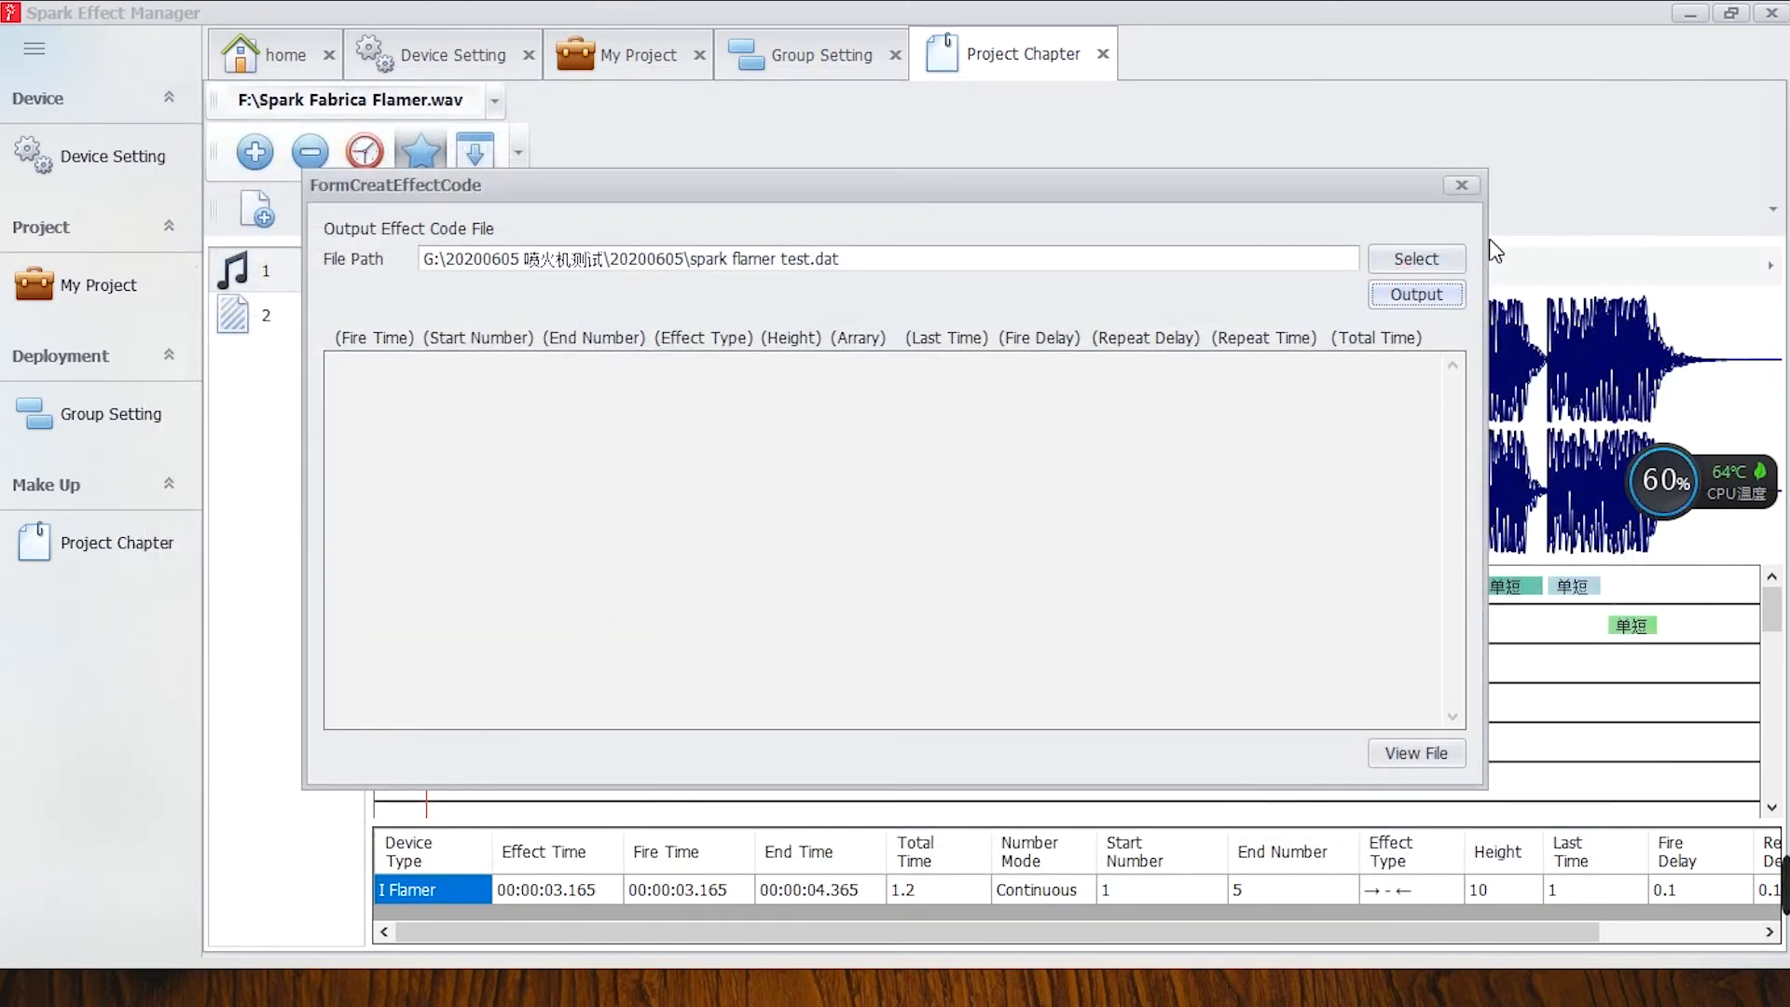
Close the effect code form, then load "spark flamer test.dat" in file transfer and send it to the device at 192.168.1.56.
{"action": "left_click", "coordinate": [1460, 185]}
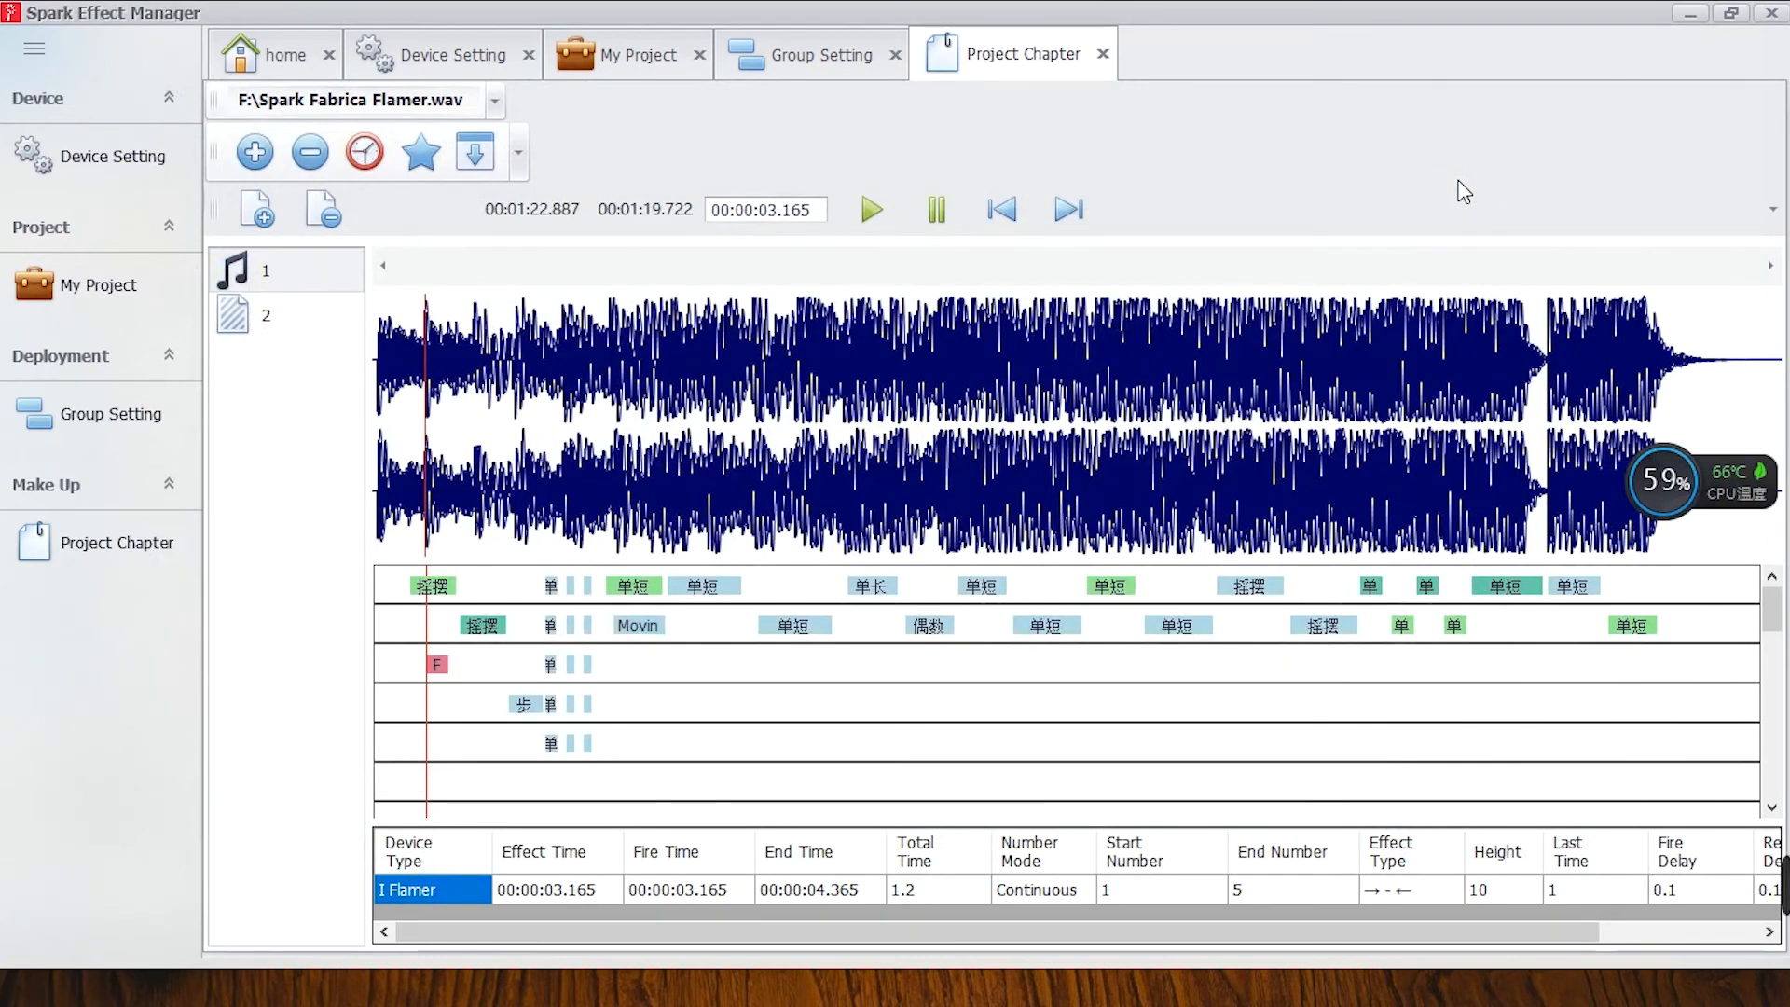
{"action": "left_click", "coordinate": [478, 154]}
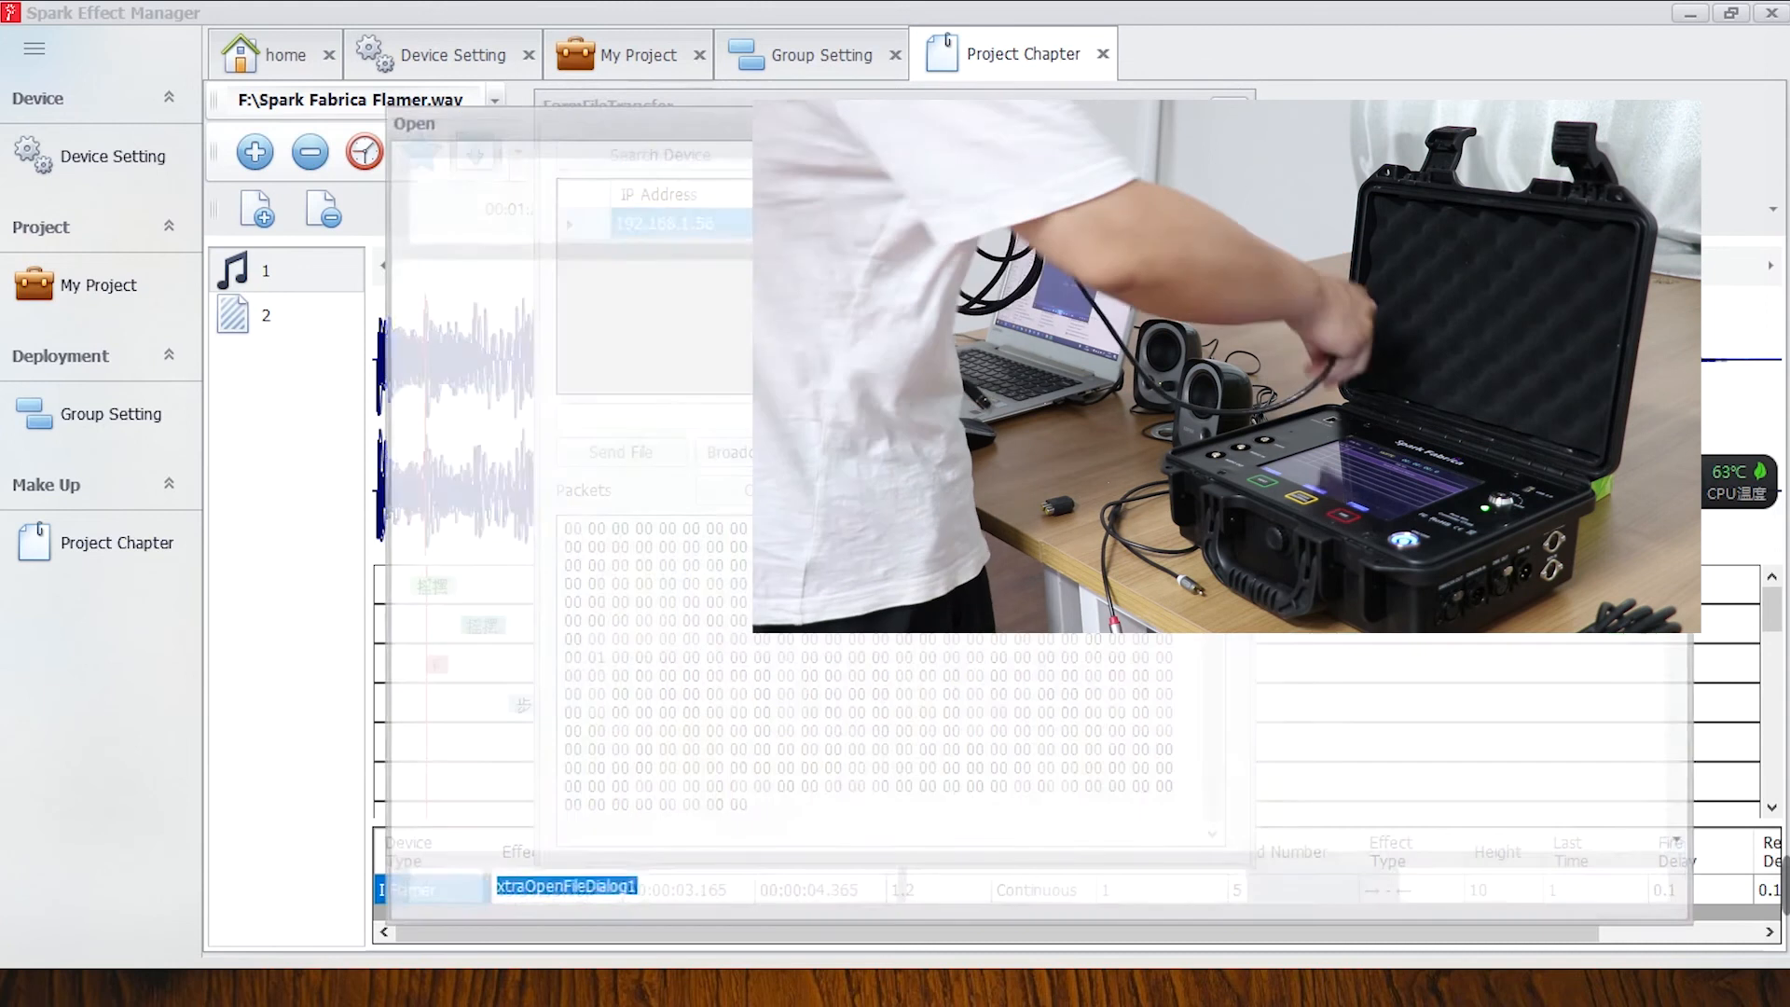
{"action": "scroll", "coordinate": [1379, 596], "scroll_direction": "down", "scroll_amount": 3}
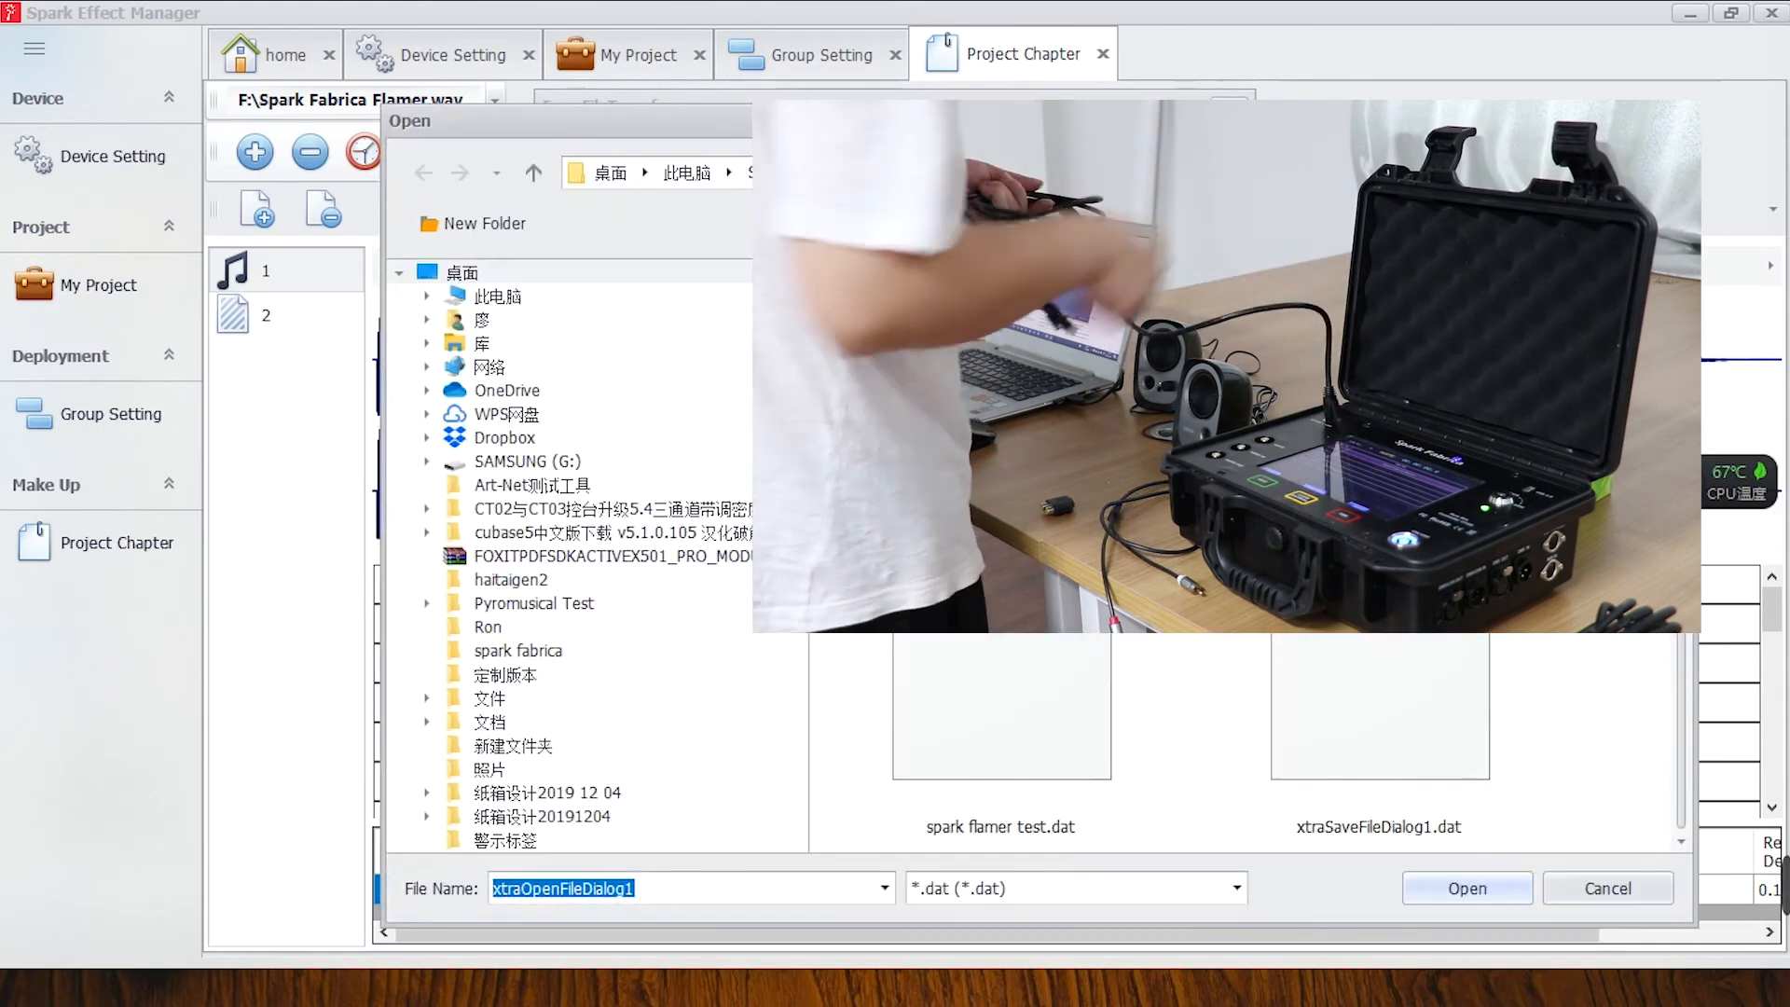
{"action": "left_click", "coordinate": [1001, 746]}
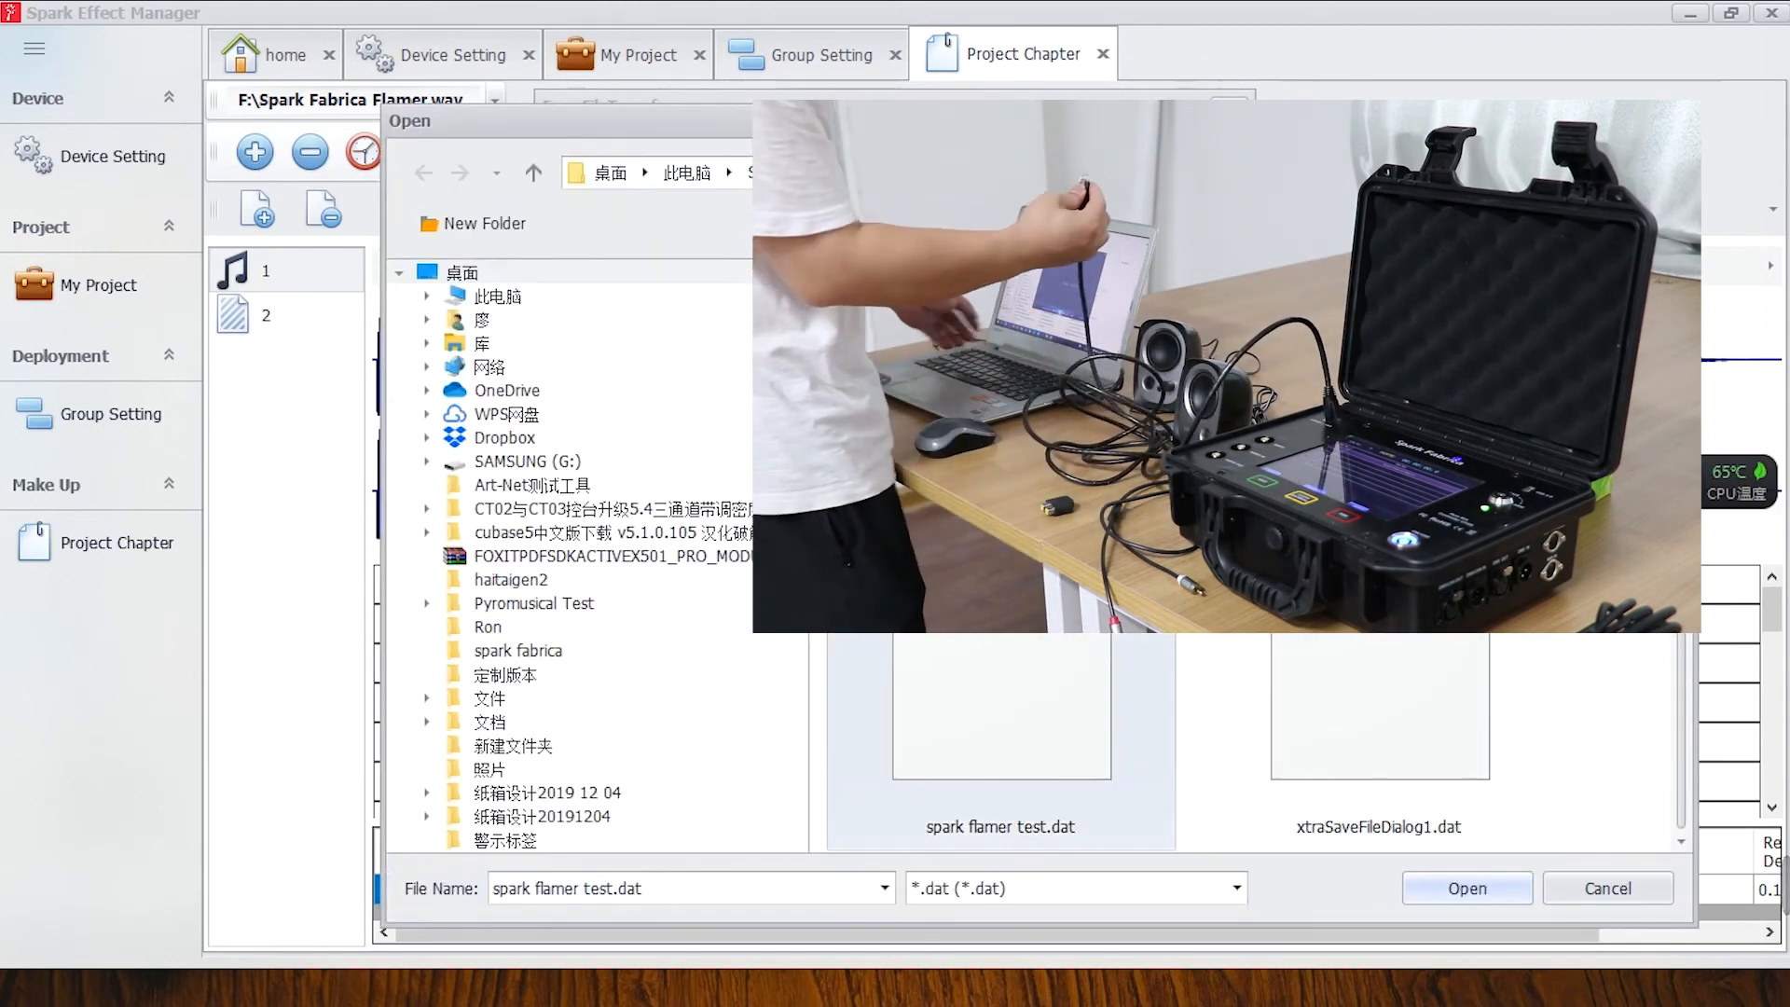
{"action": "left_click", "coordinate": [1475, 883]}
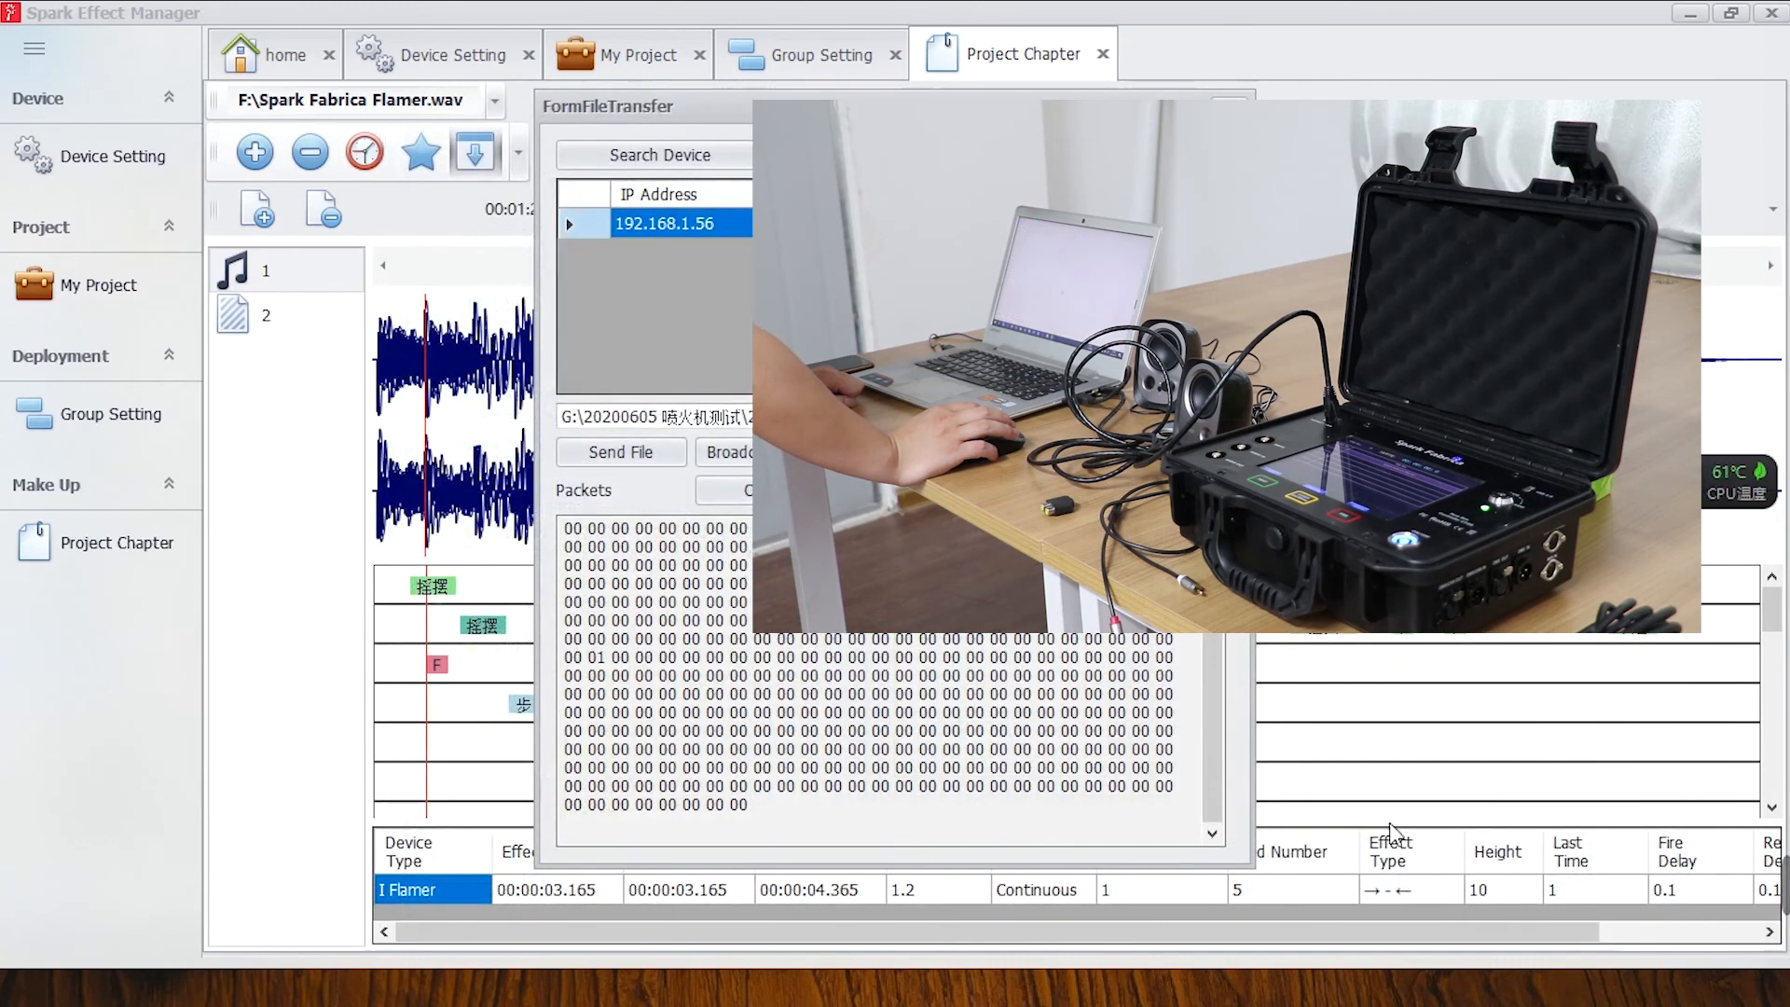
{"action": "left_click", "coordinate": [621, 453]}
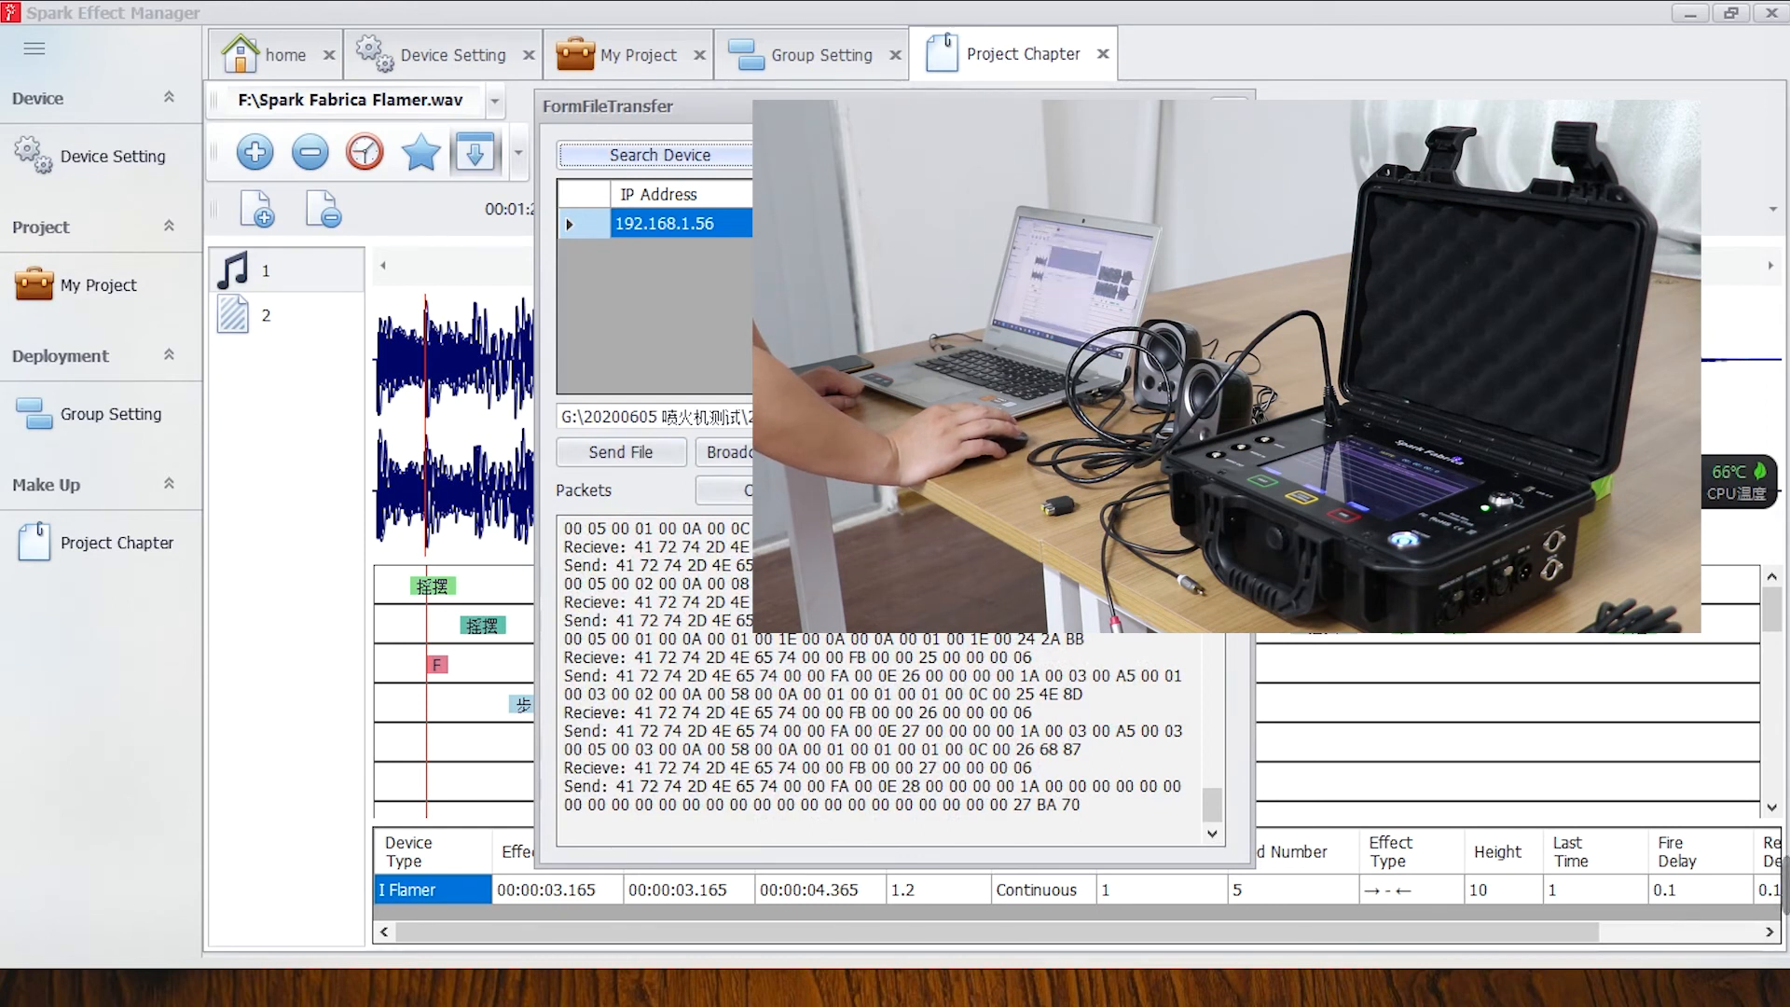
{"action": "left_click", "coordinate": [1217, 105]}
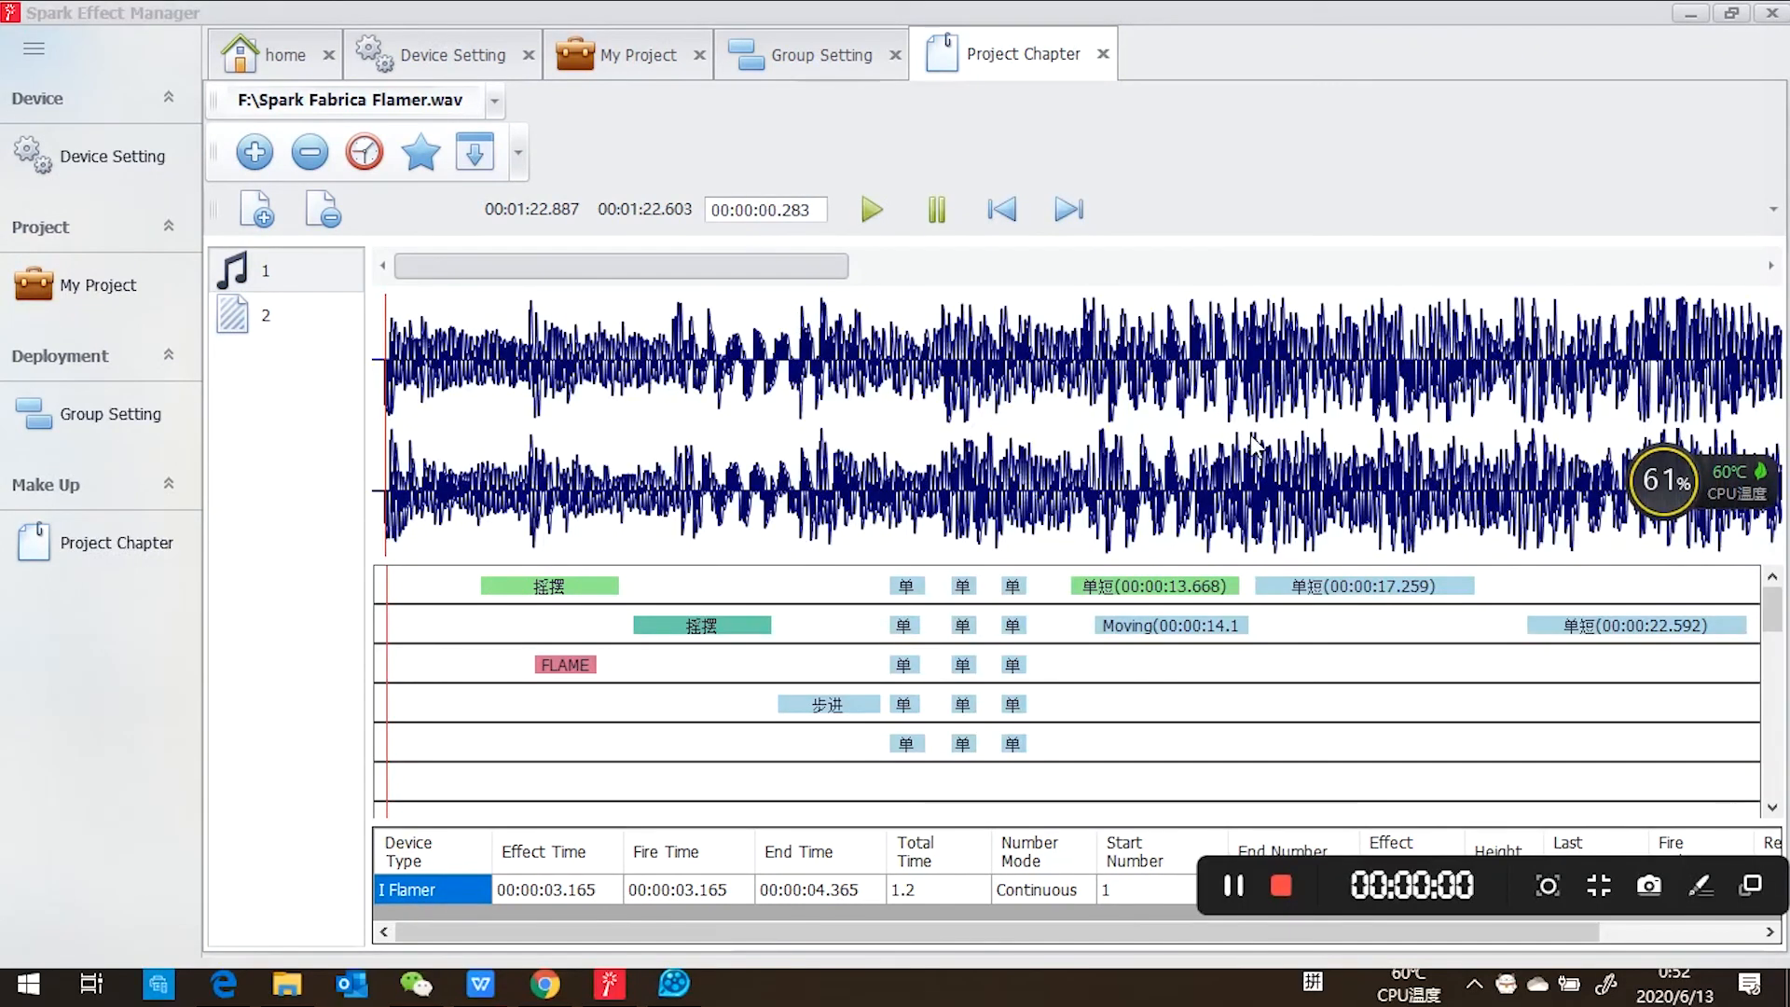
Move the playhead to 00:00:00.154 near the start of the music timeline, play the programmed flamer effects, and pause playback.
{"action": "left_click", "coordinate": [1250, 435]}
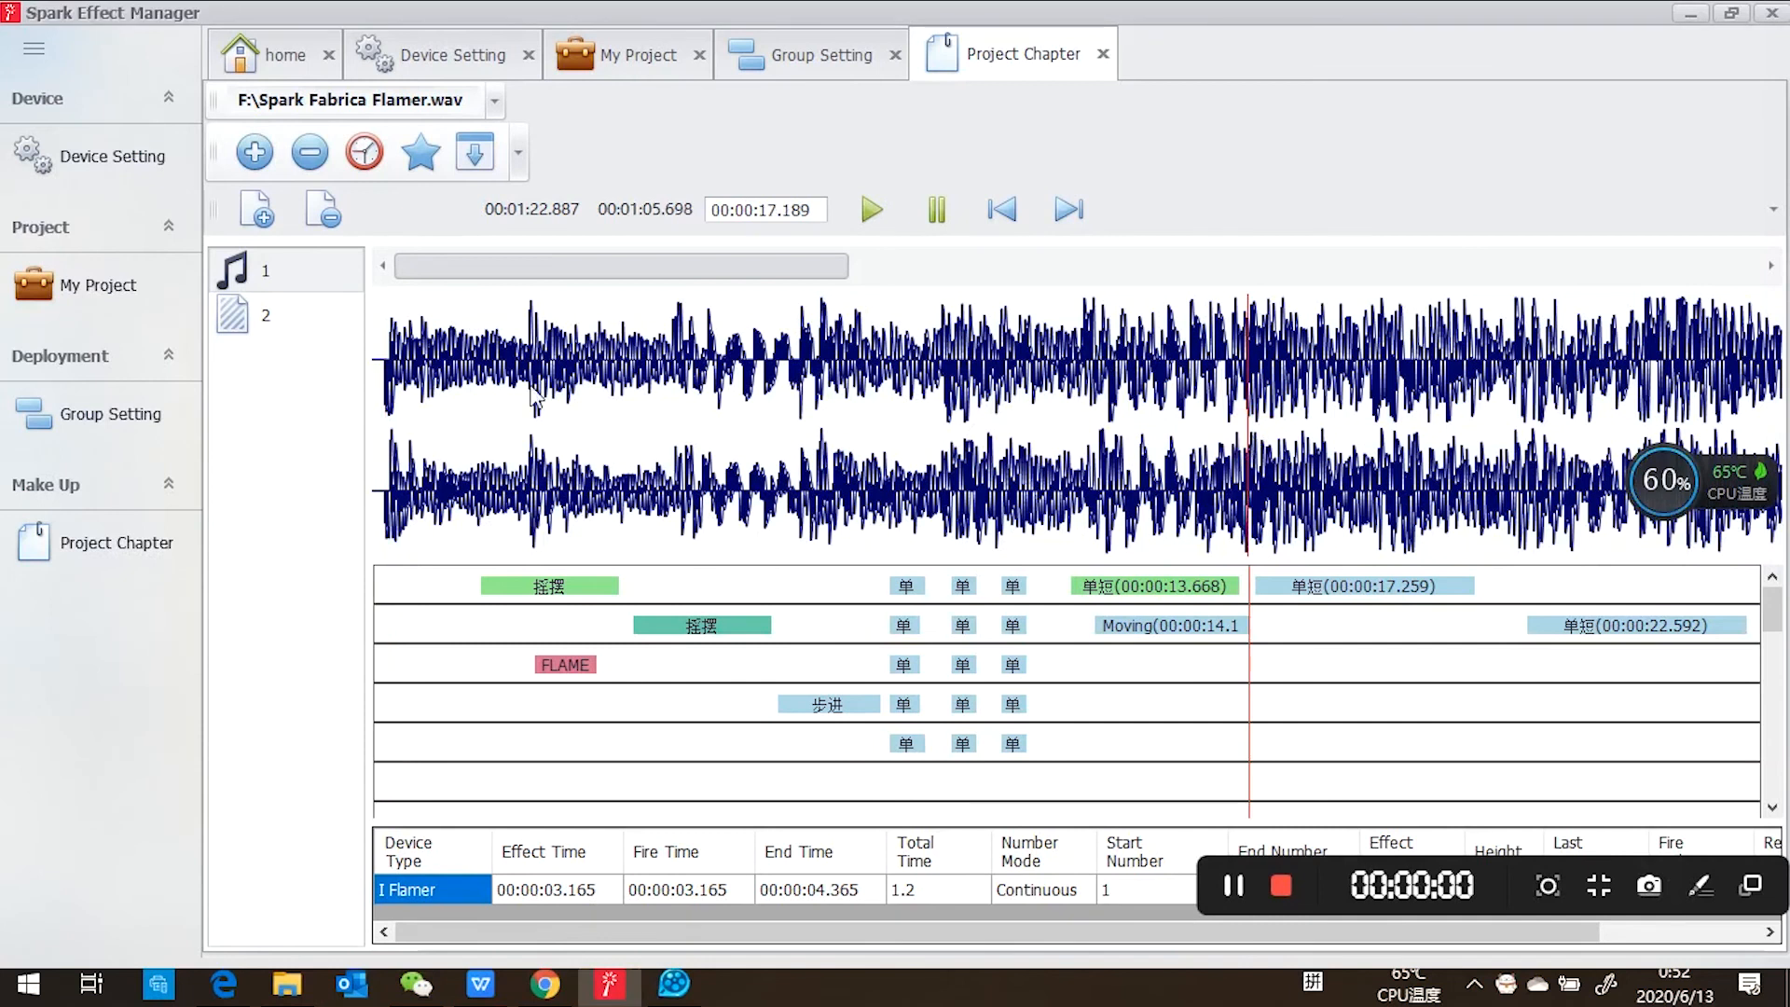
{"action": "left_click", "coordinate": [395, 362]}
{"action": "left_click", "coordinate": [382, 362]}
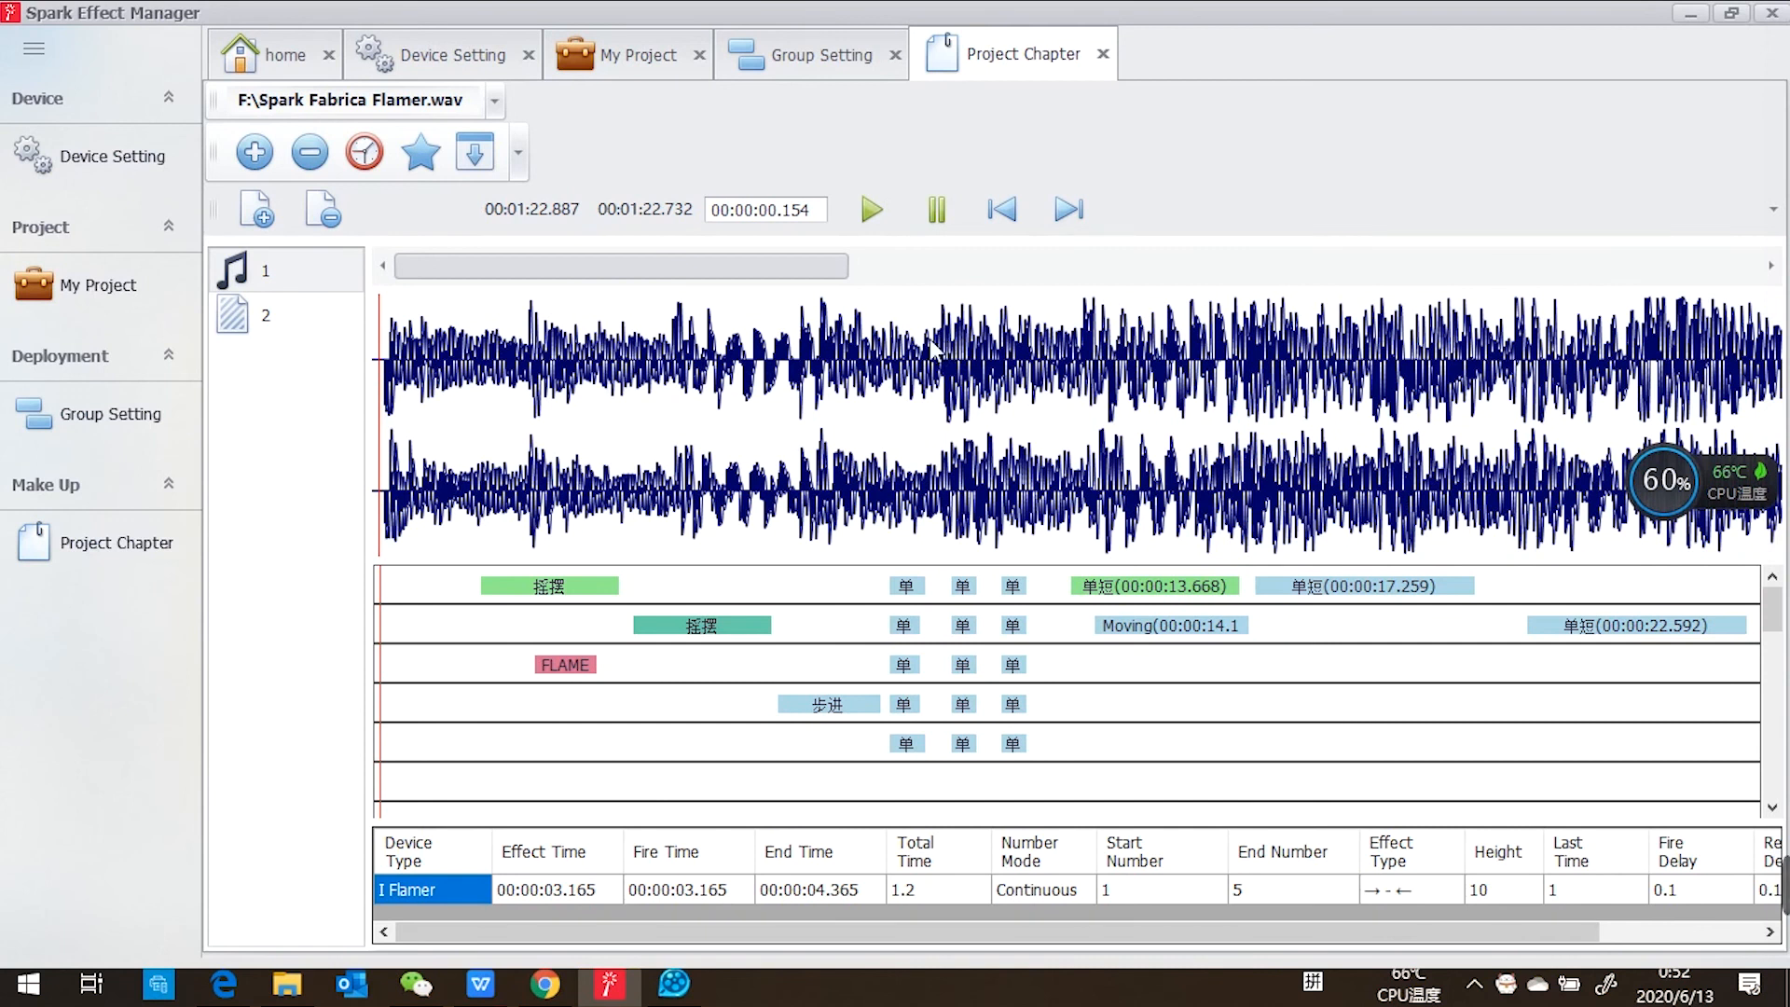
{"action": "left_click", "coordinate": [875, 210]}
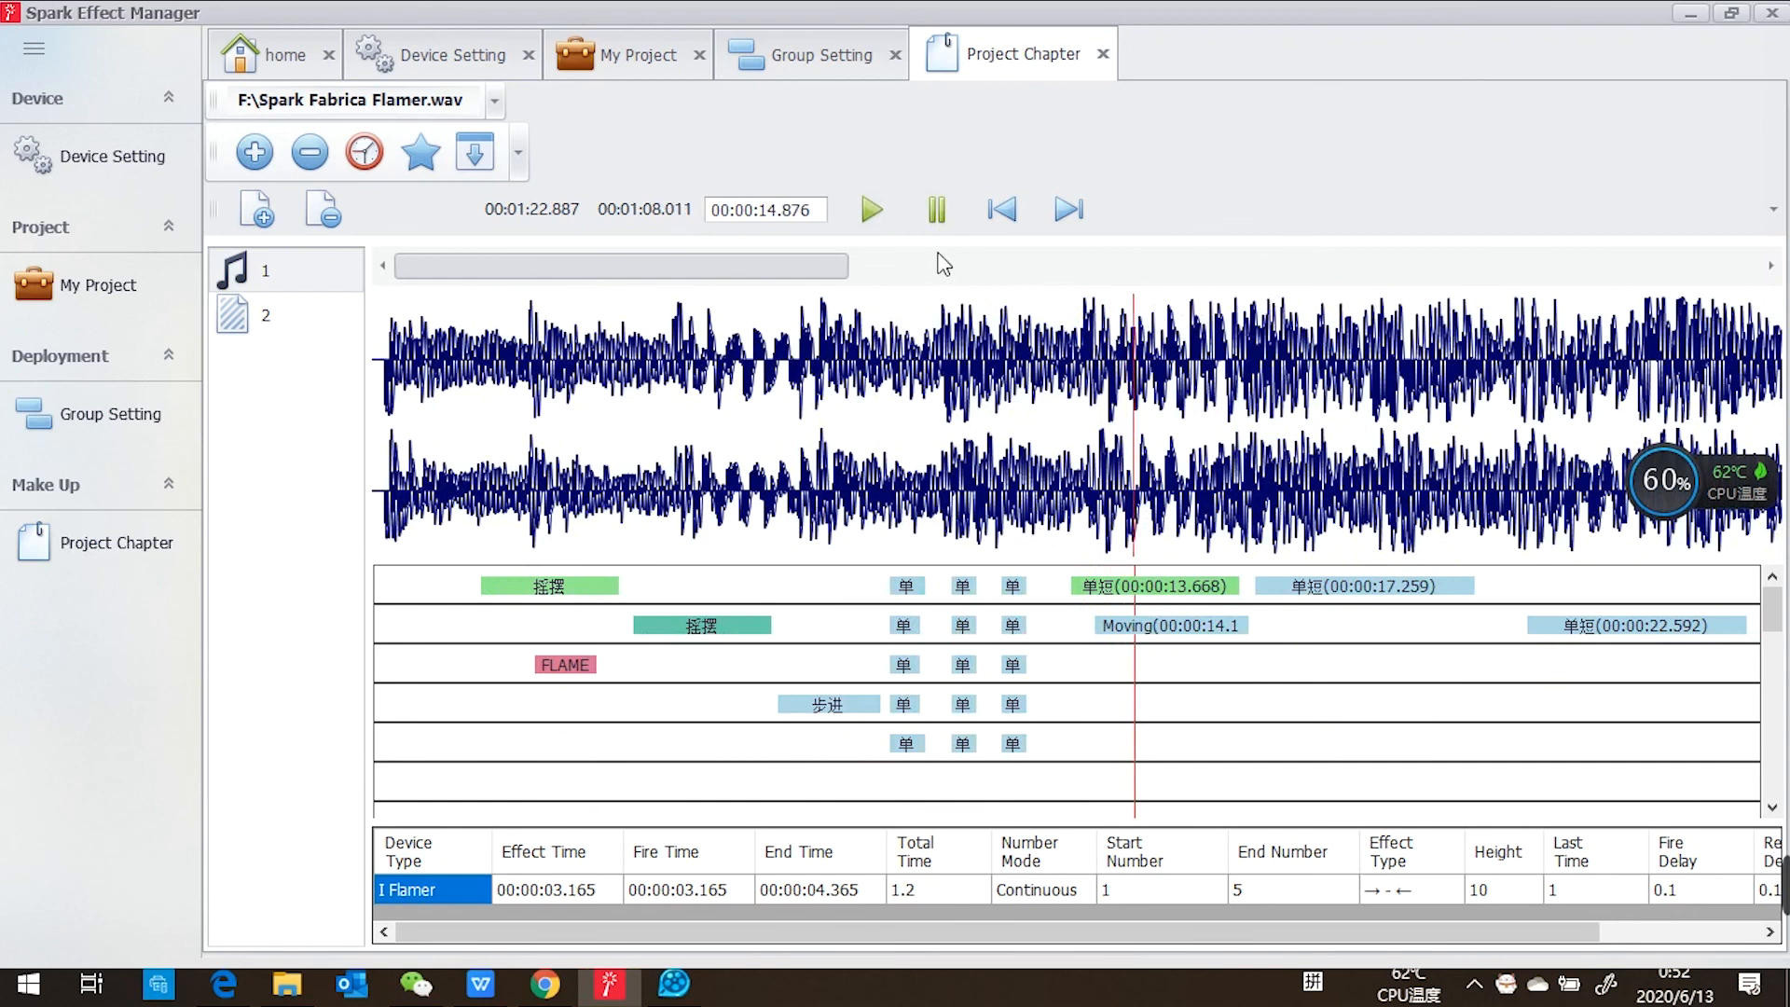
{"action": "left_click", "coordinate": [937, 210]}
{"action": "left_click", "coordinate": [938, 212]}
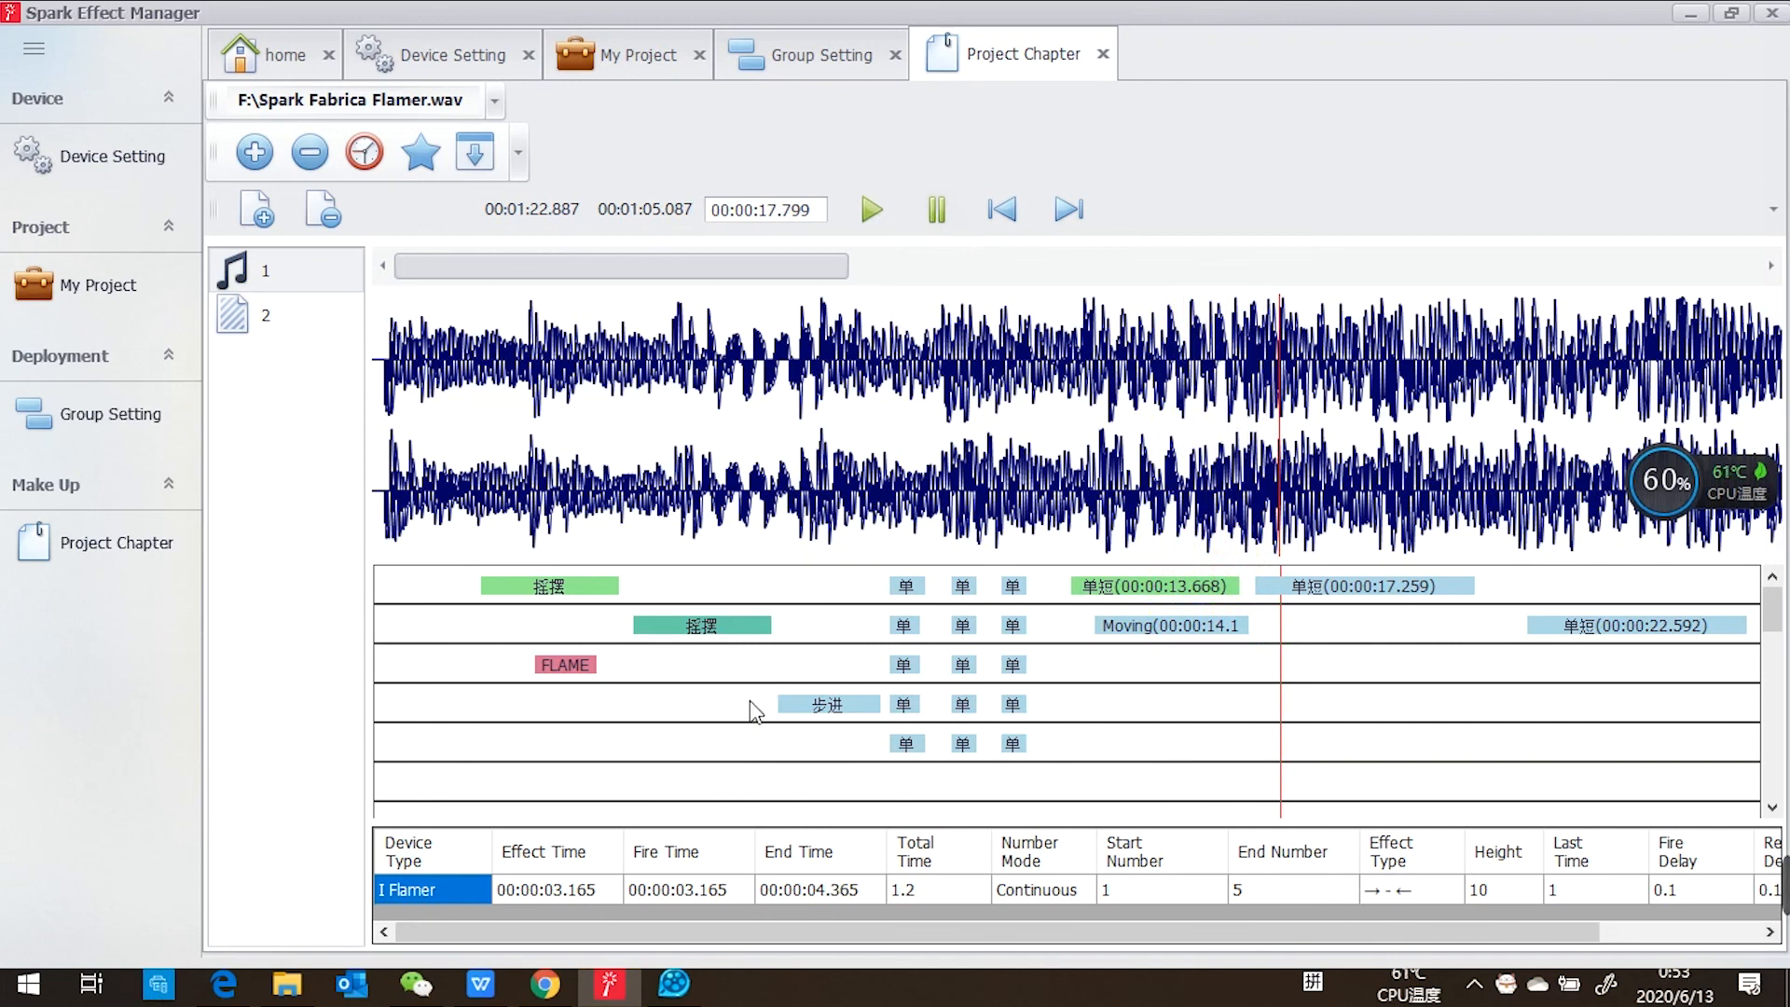
Switch to the QQ影音 player with Spark Fabrica Flamer.wav loaded.
{"action": "mouse_move", "coordinate": [672, 995]}
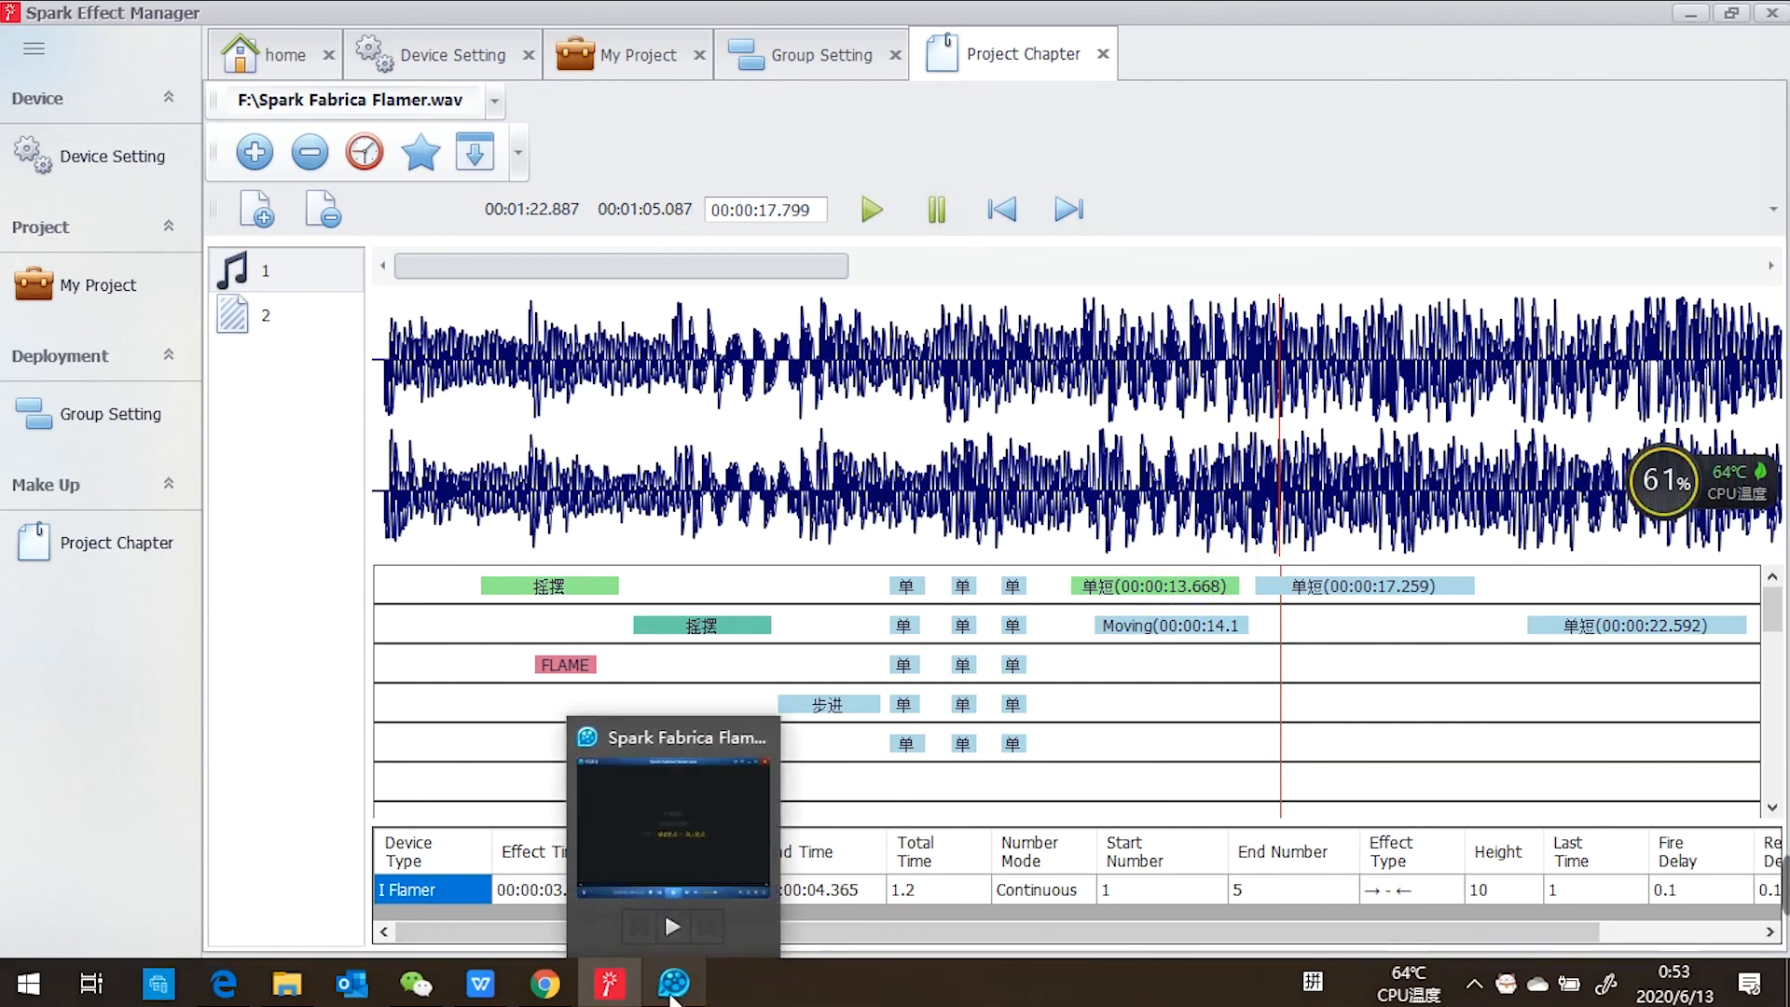
{"action": "left_click", "coordinate": [672, 993]}
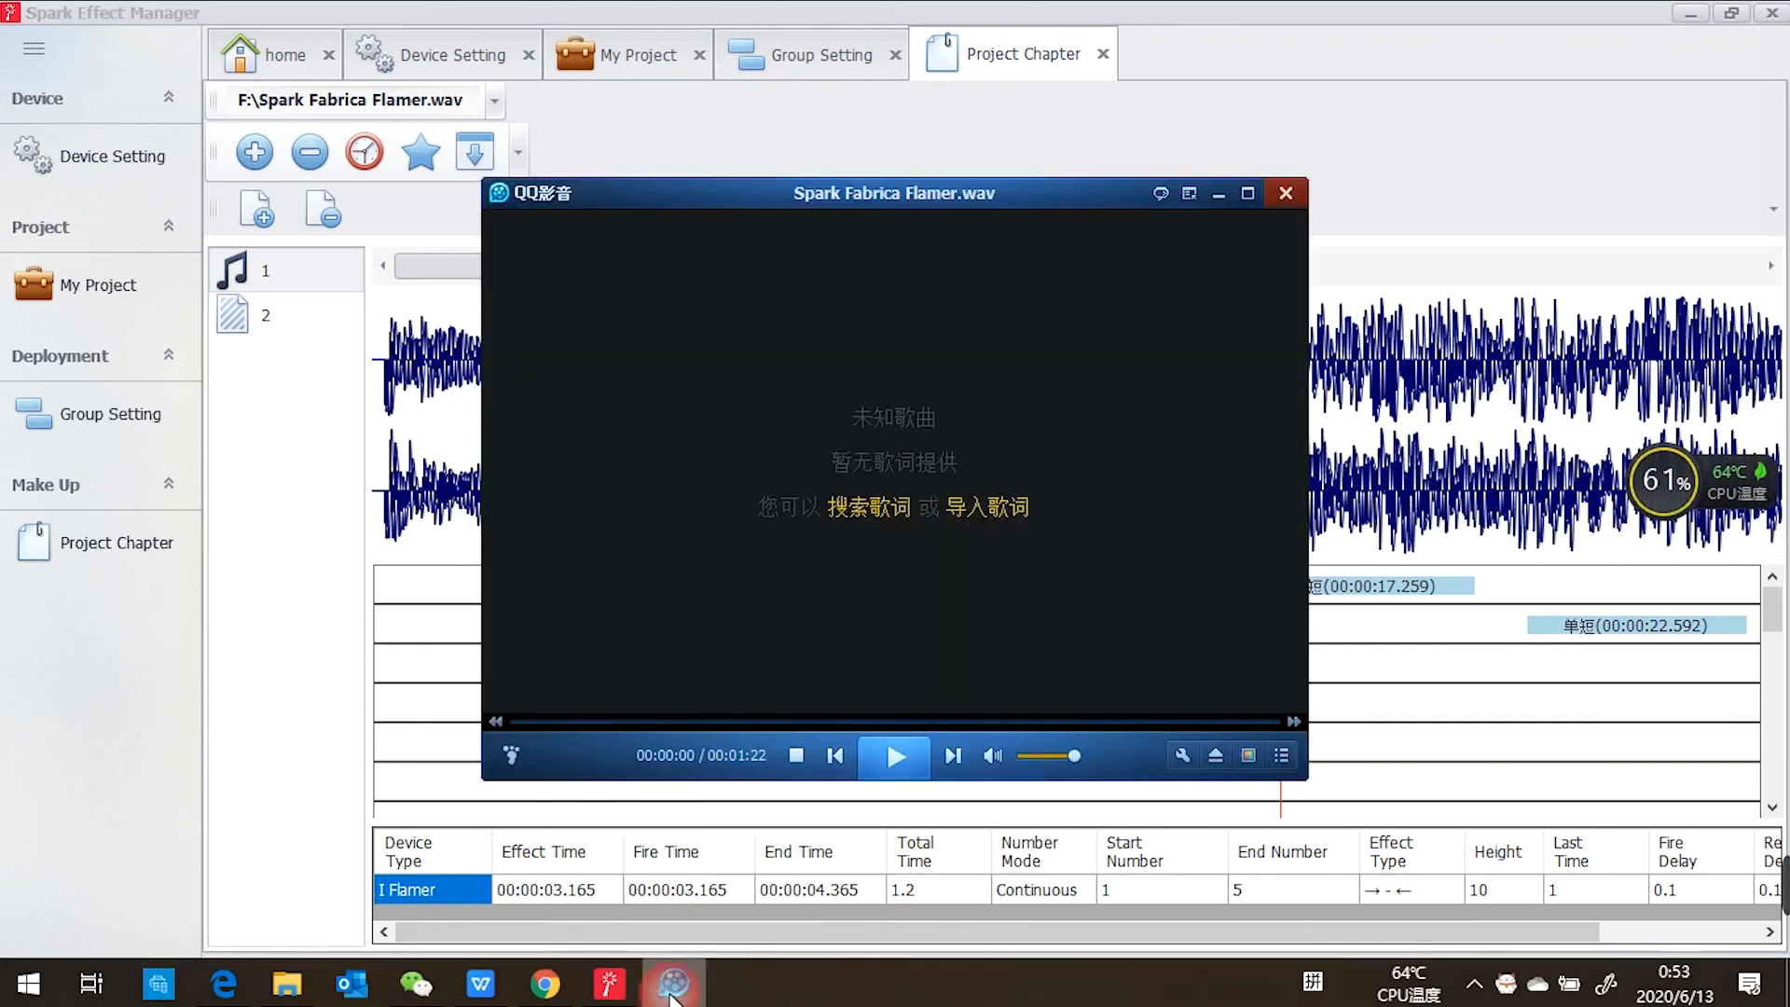